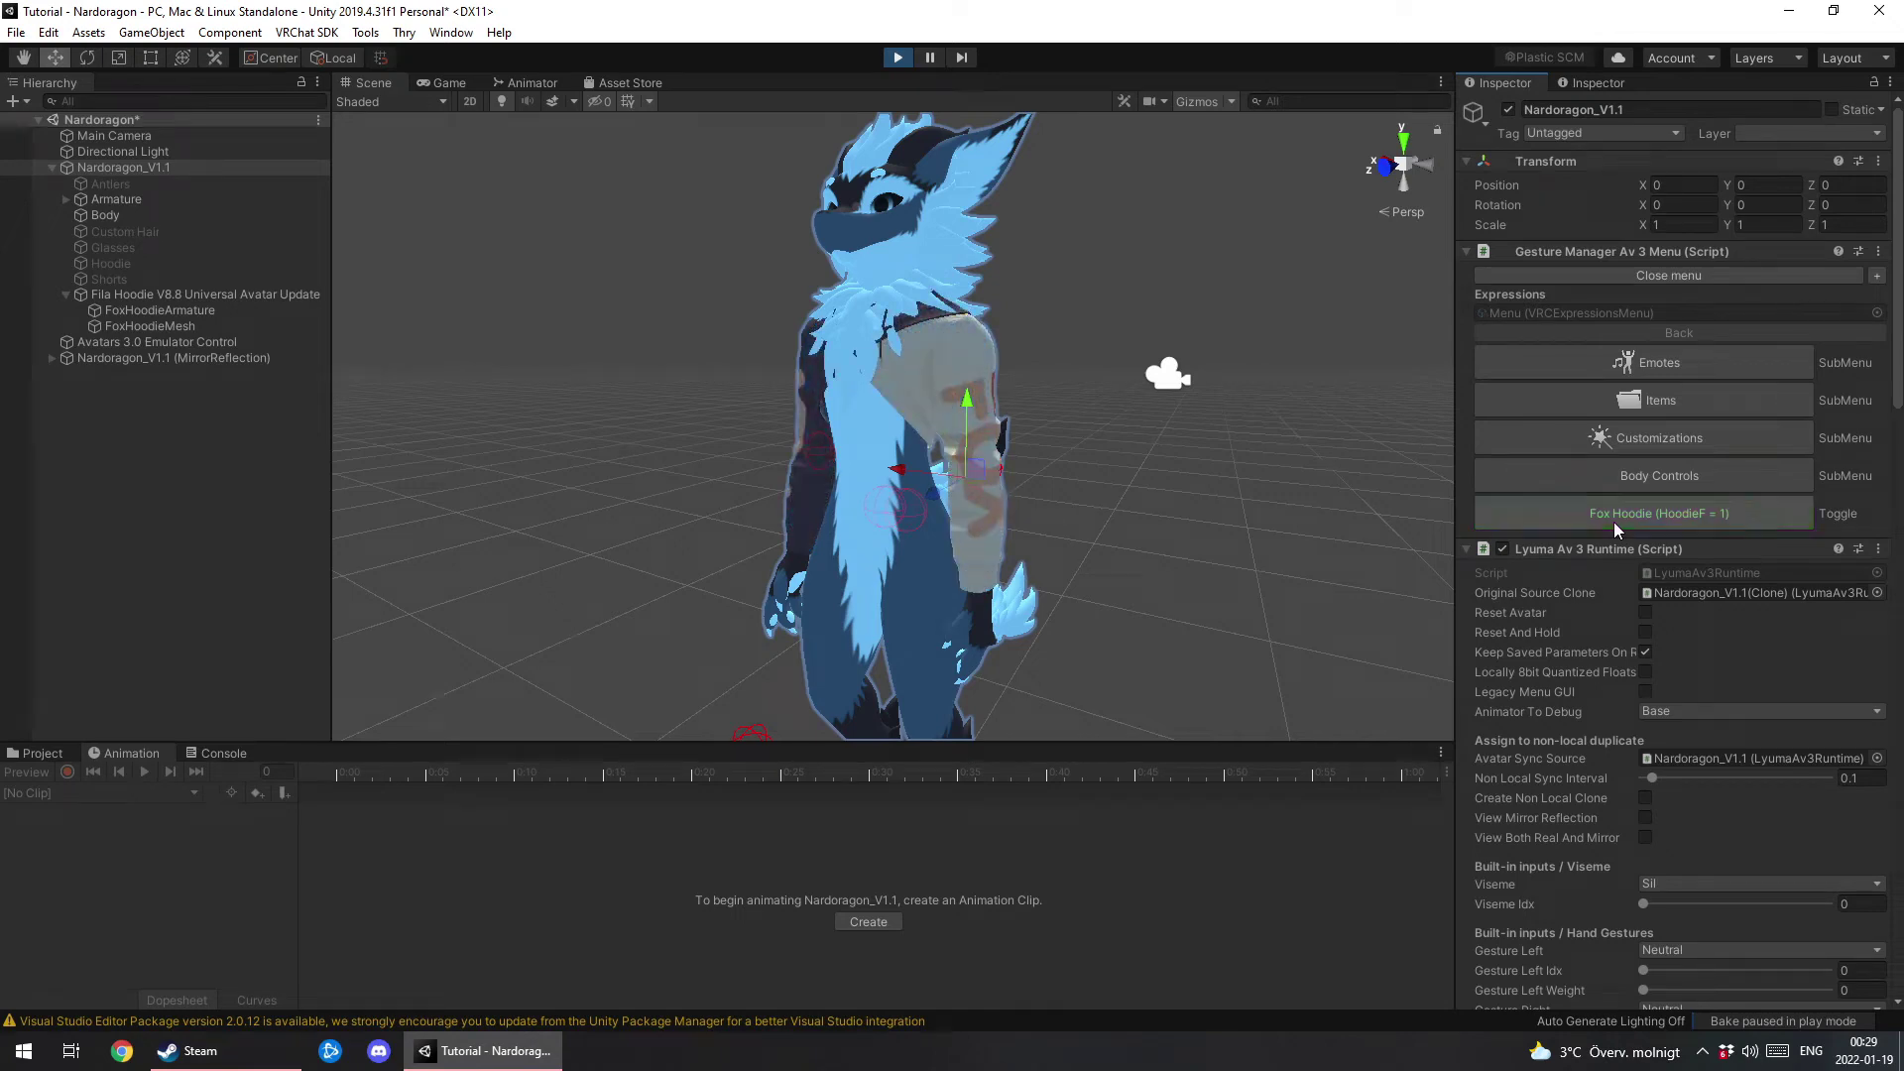
Enable the Avatars 3.0 Emulator from Tools and select the Fila Hoodie object.
alt+drag(1007, 402, 1043, 432)
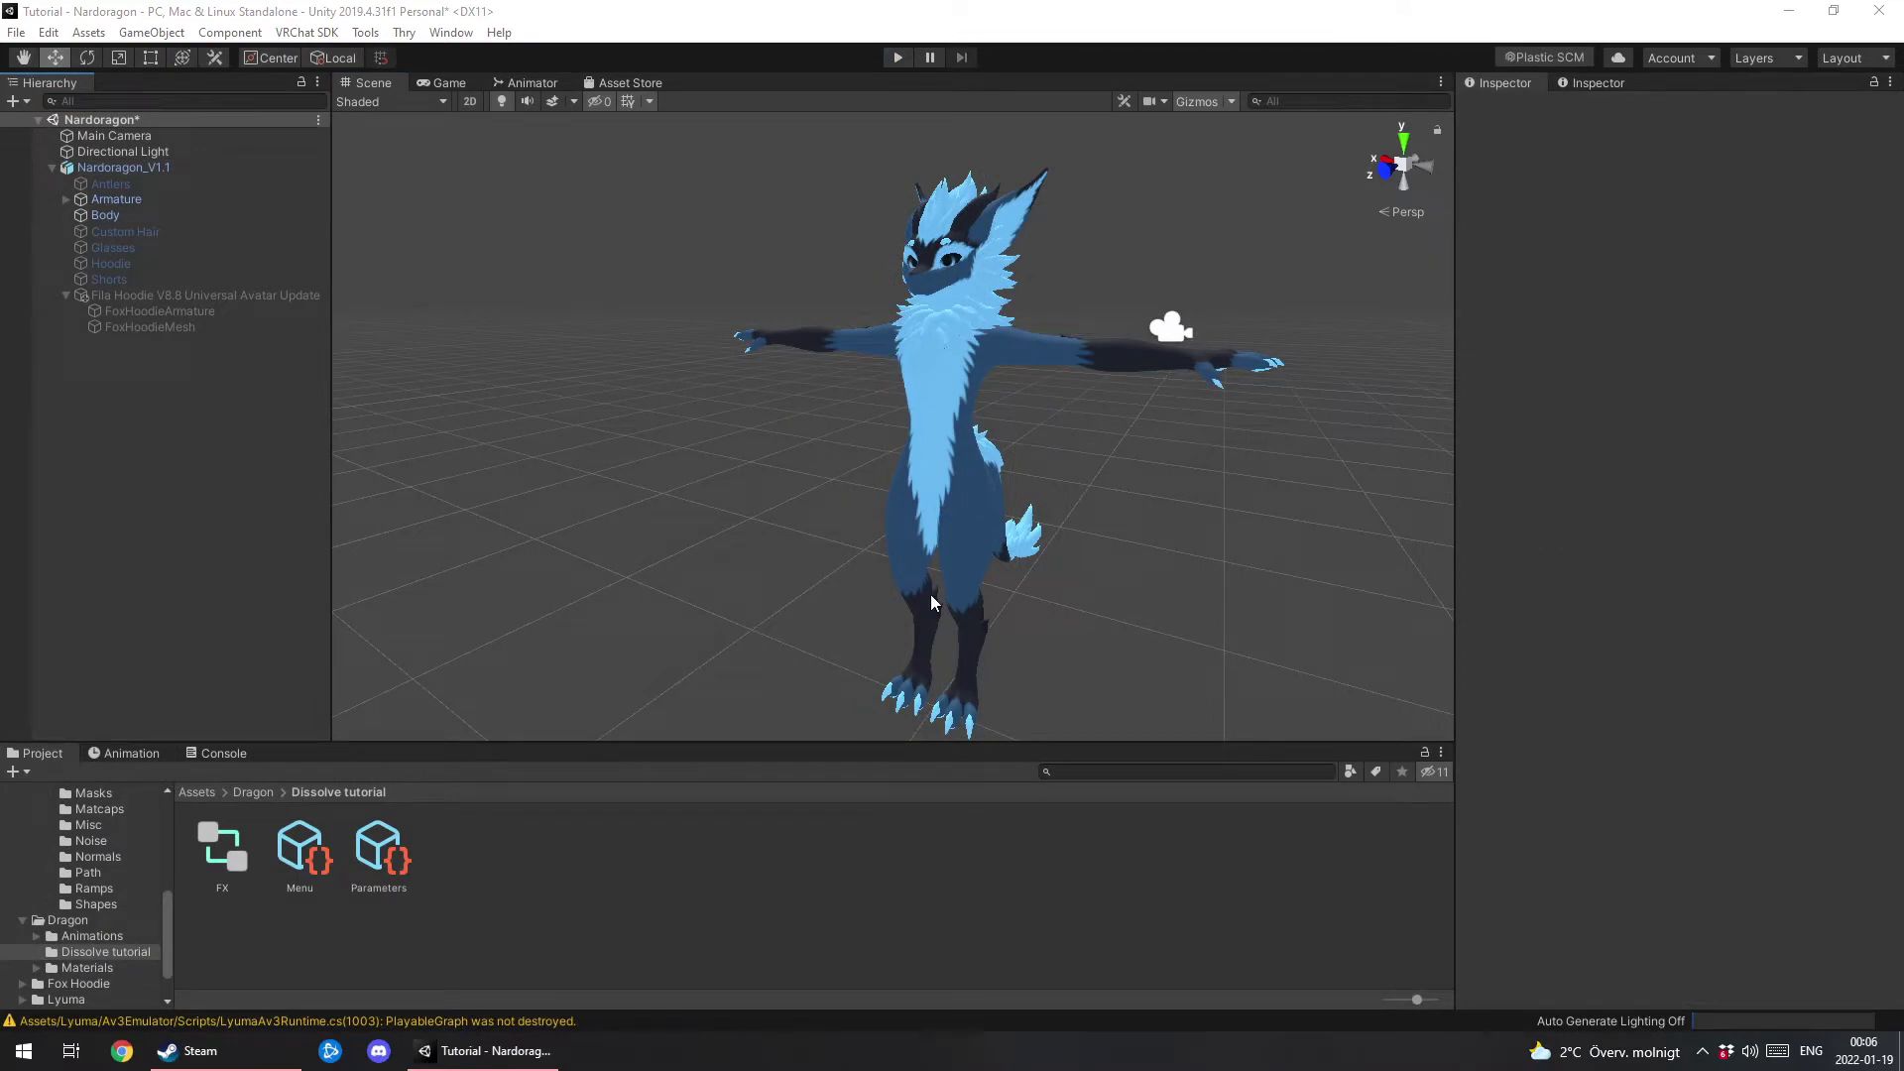
click(363, 33)
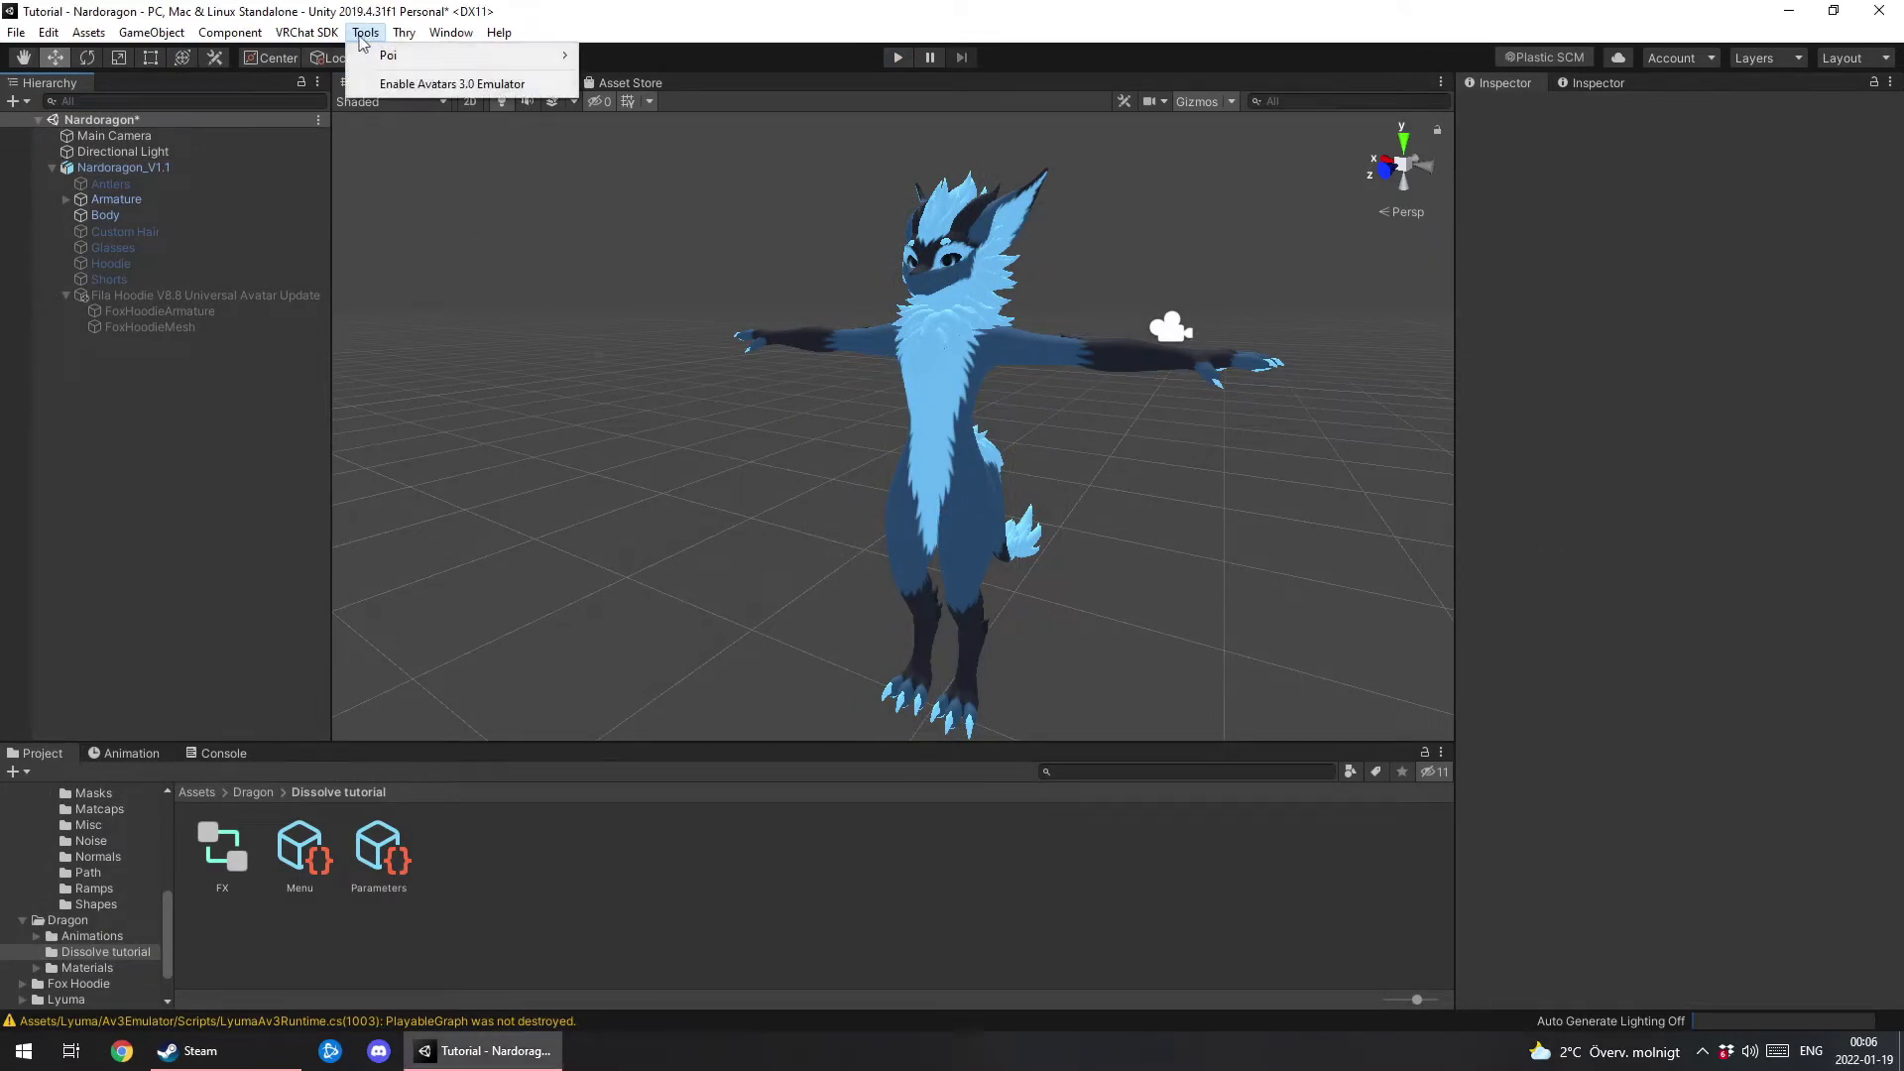
click(410, 85)
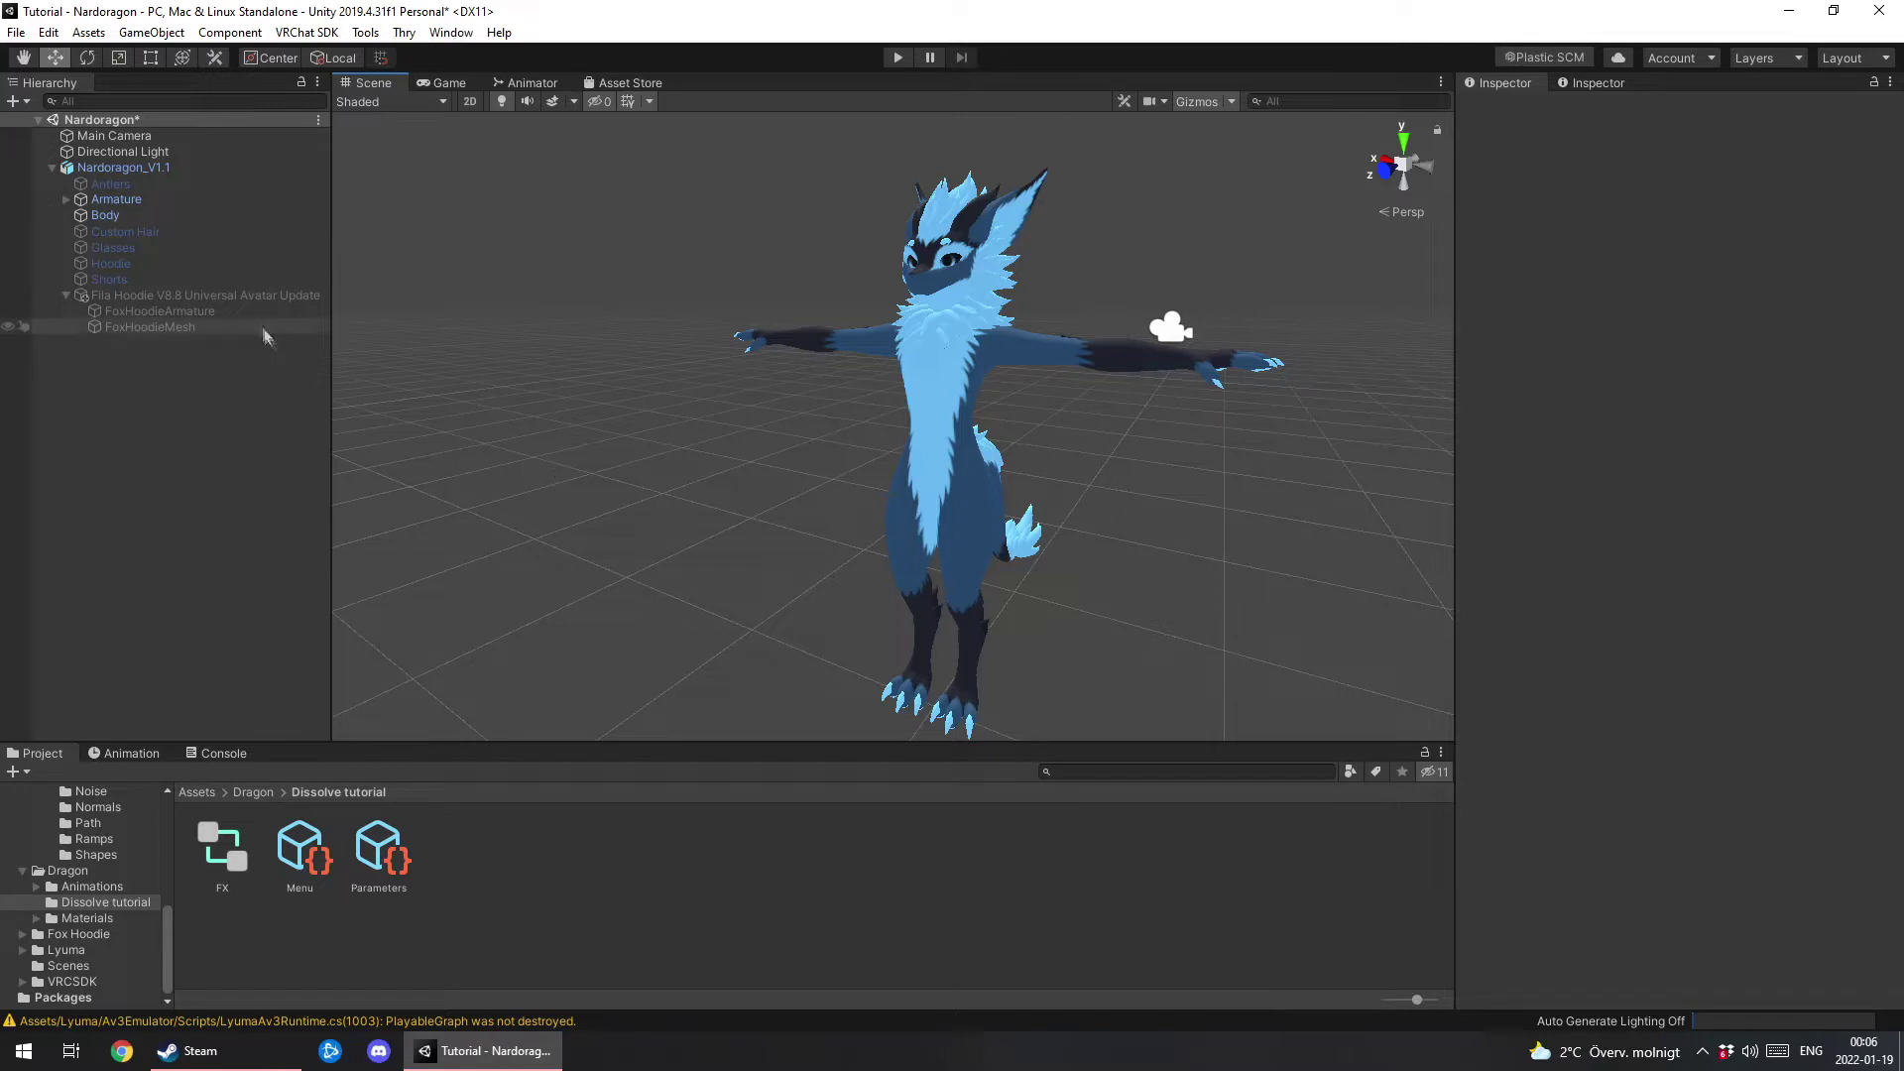
click(240, 301)
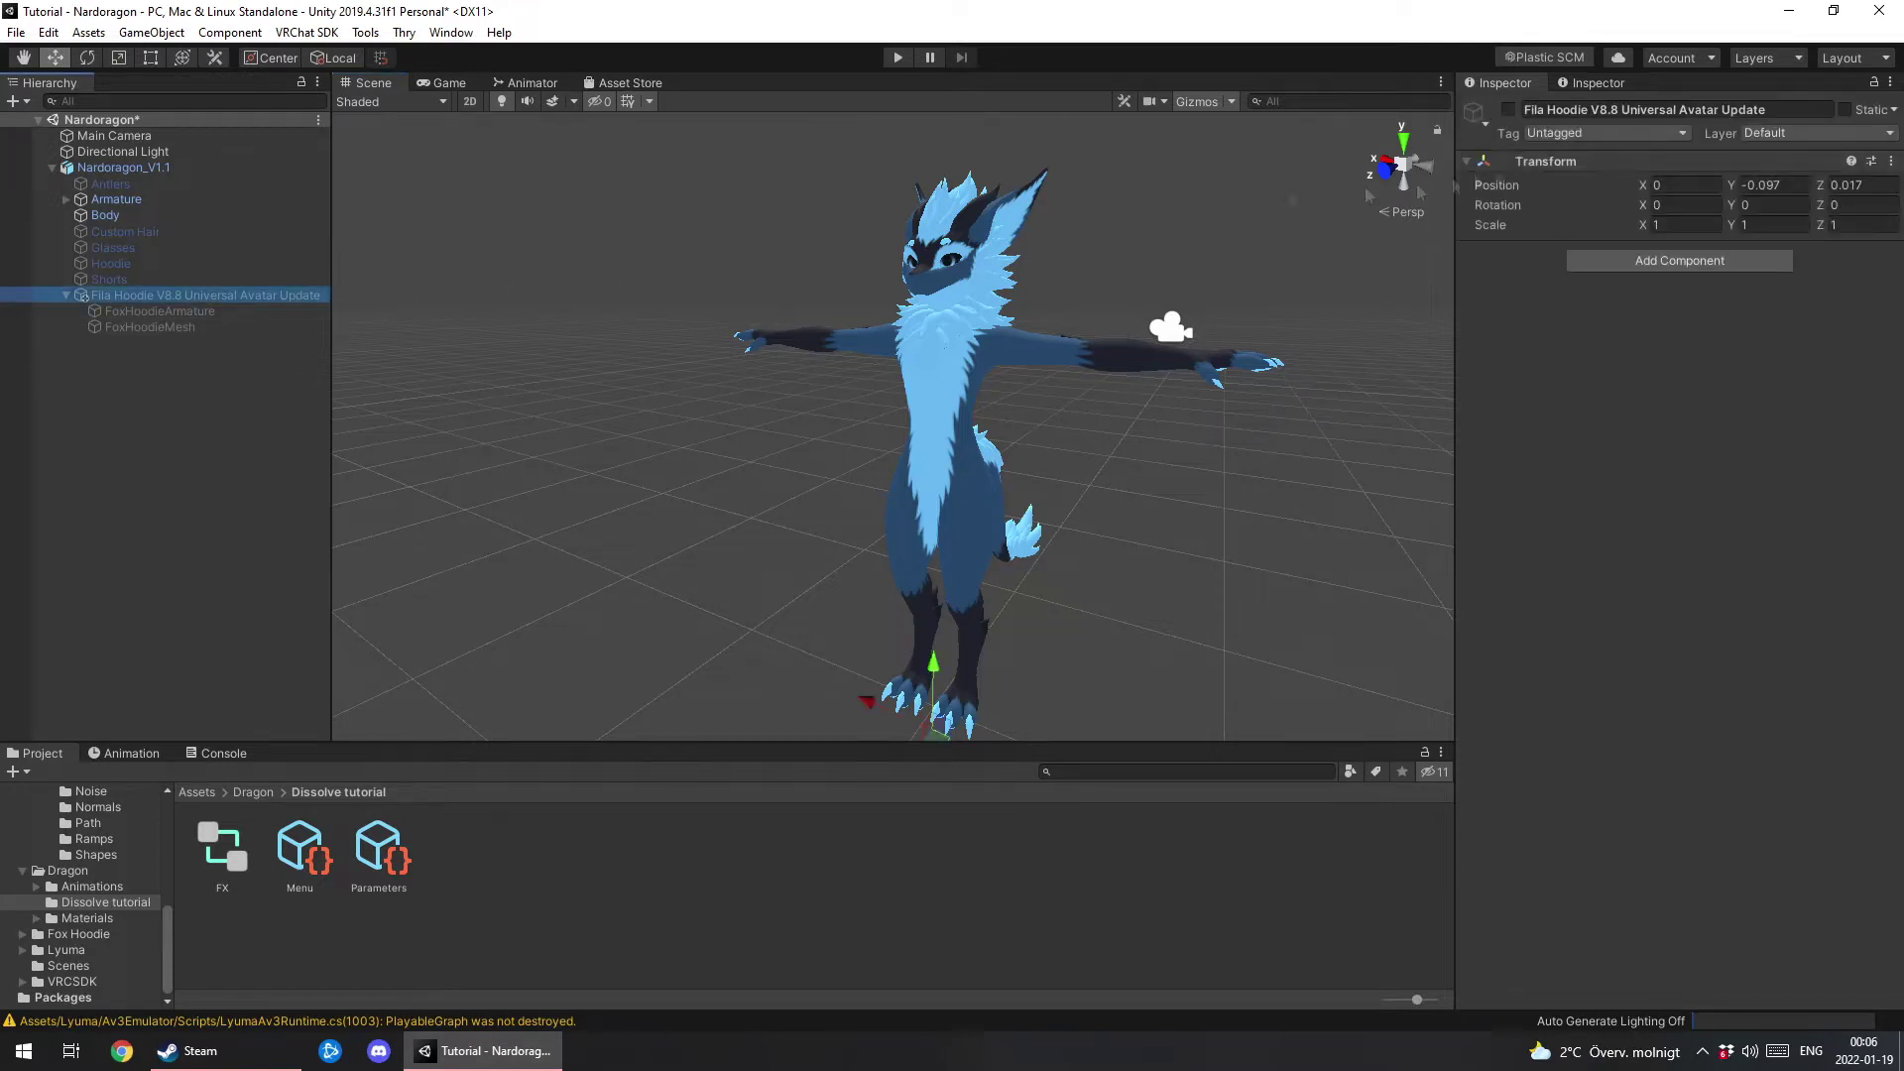
Activate the Fila Hoodie and frame it in the Scene view.
click(1509, 109)
key(f)
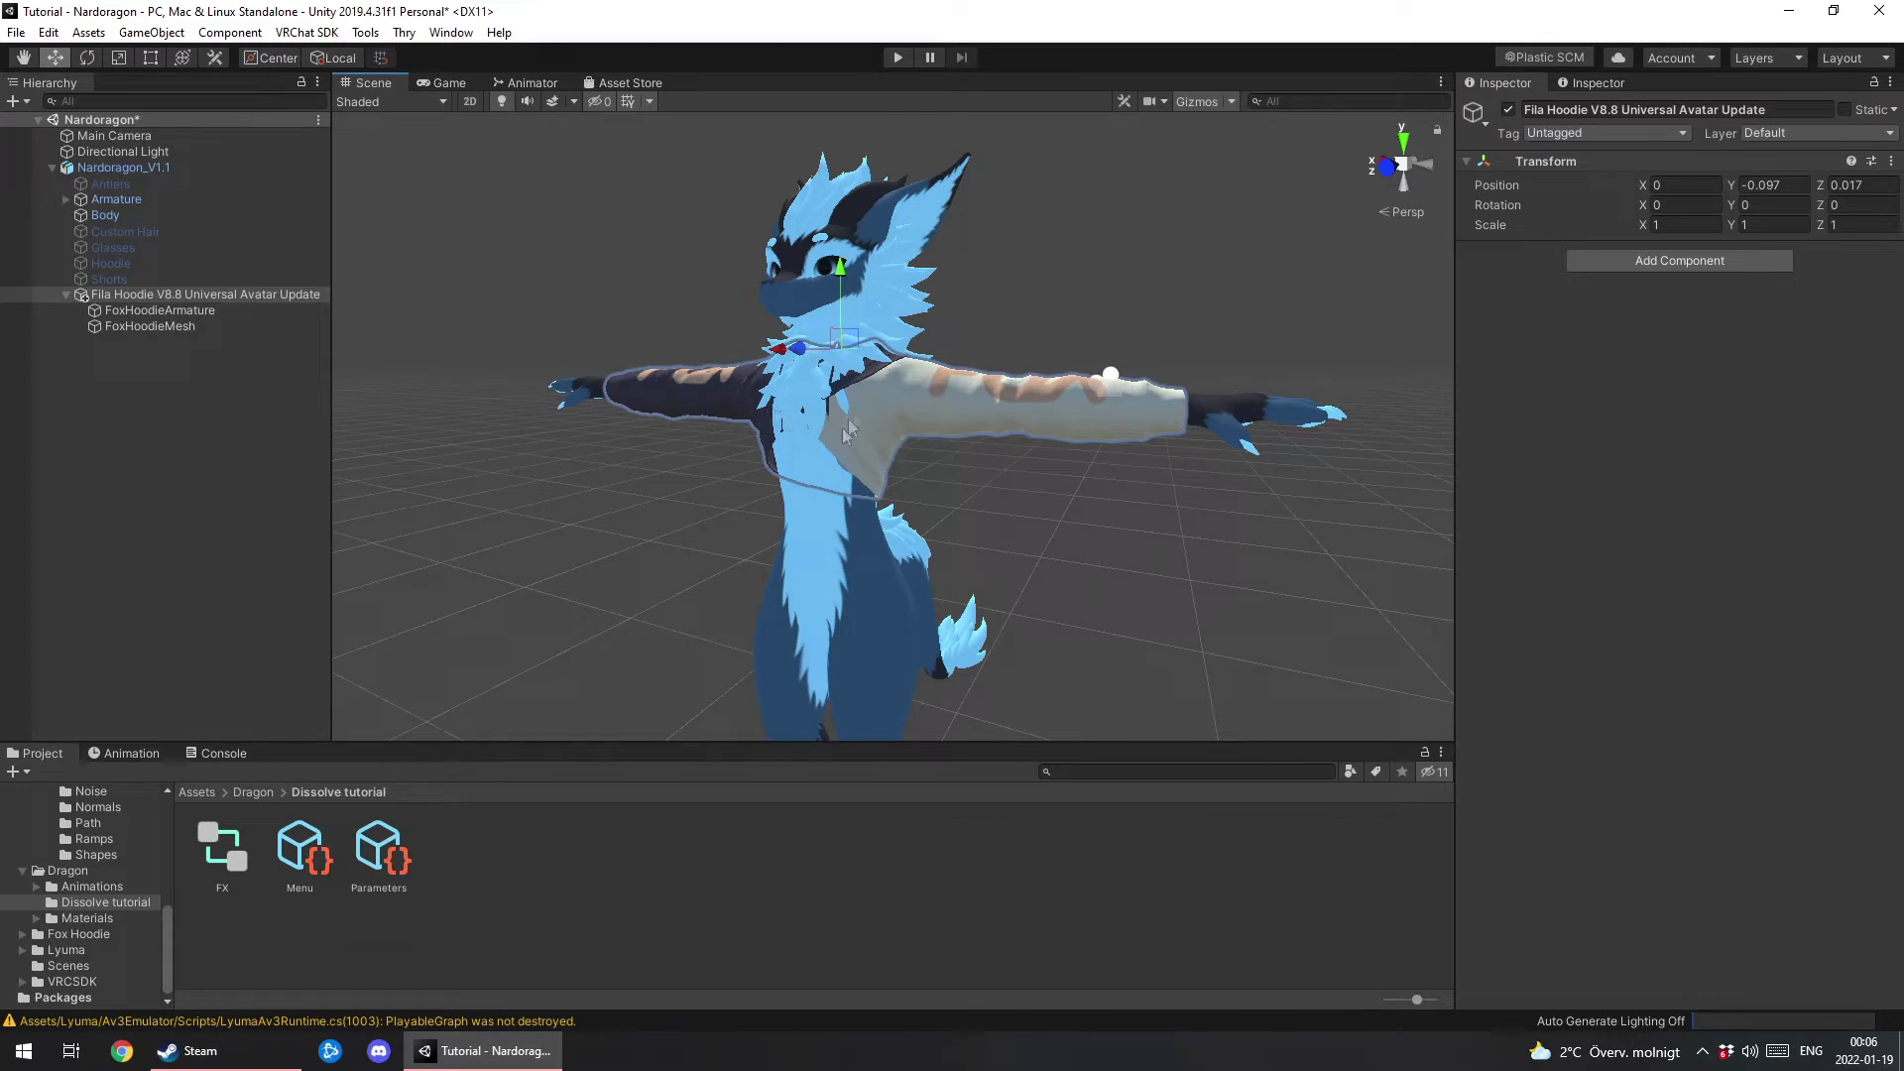
middle_drag(846, 428, 891, 420)
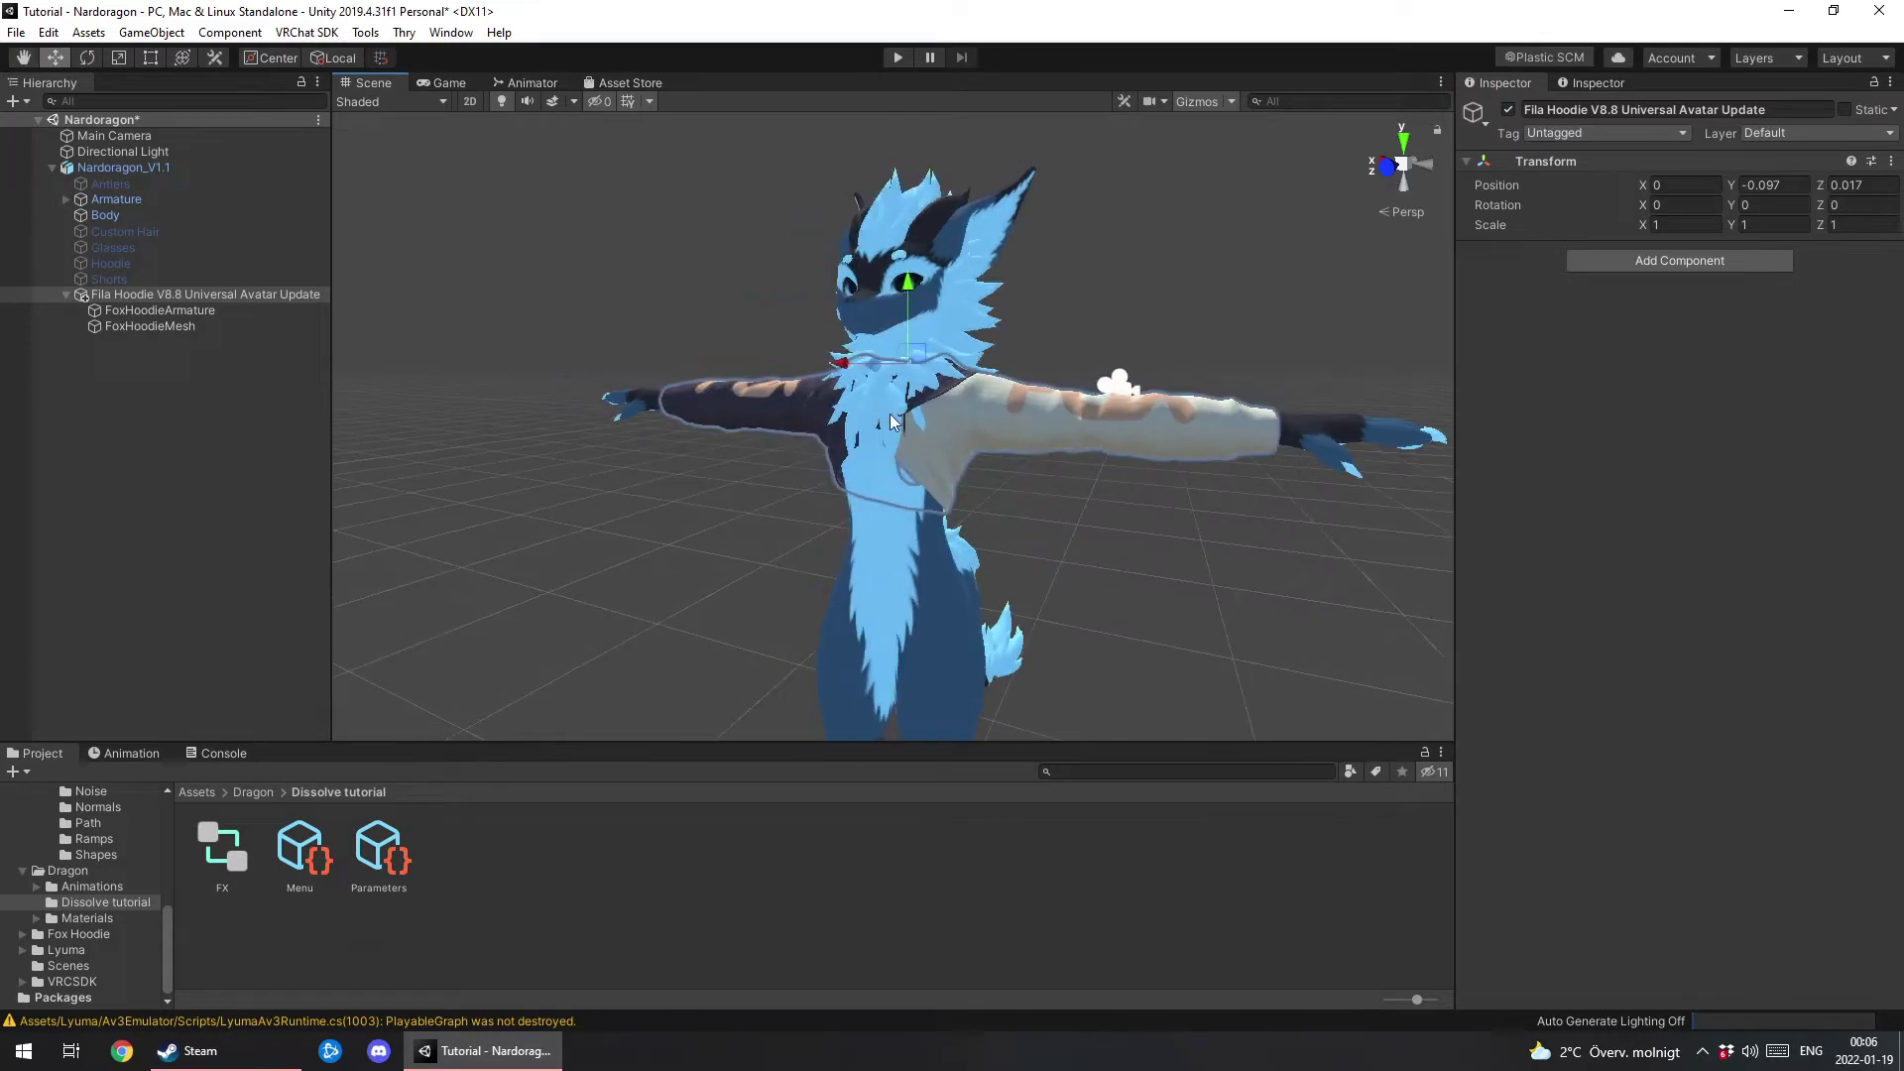
Keep FoxHoodieMesh's HoodieMat on the Poiyomi Toon shader with the Cutout rendering preset.
click(220, 325)
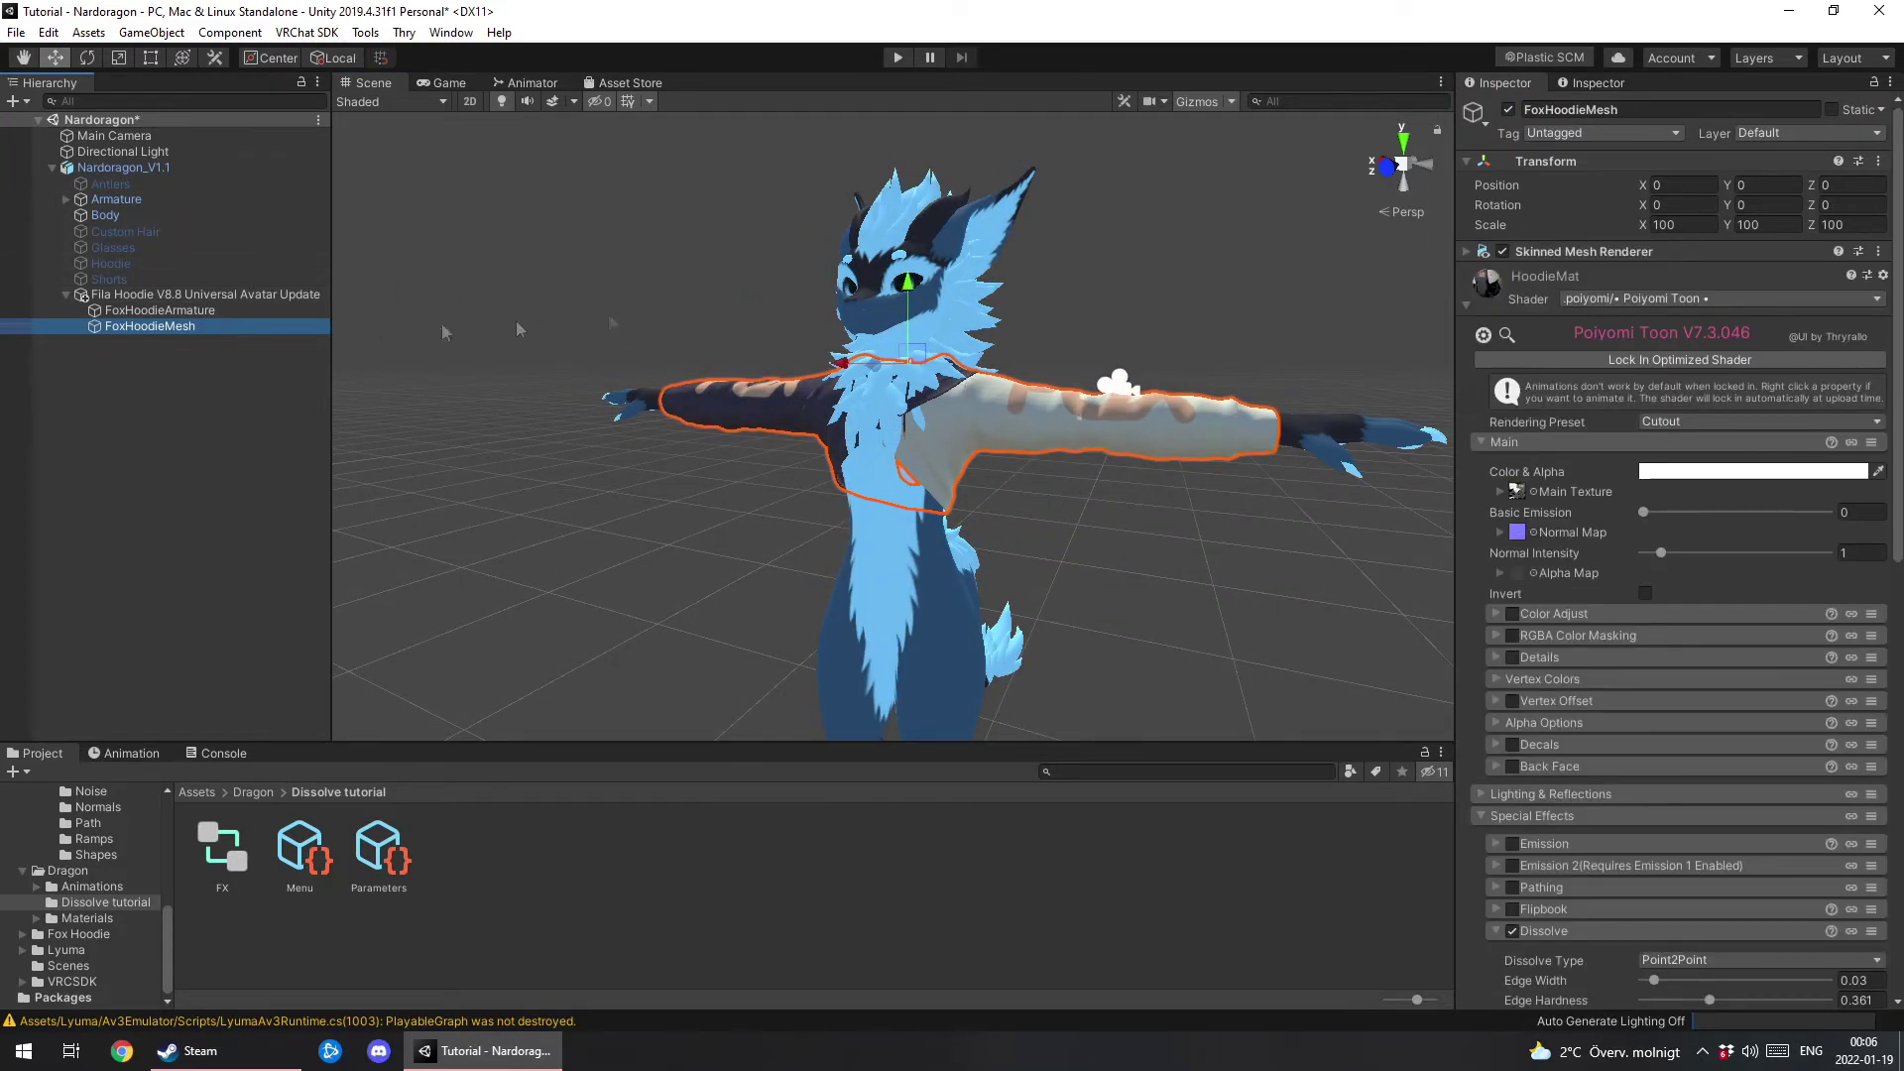
click(1618, 309)
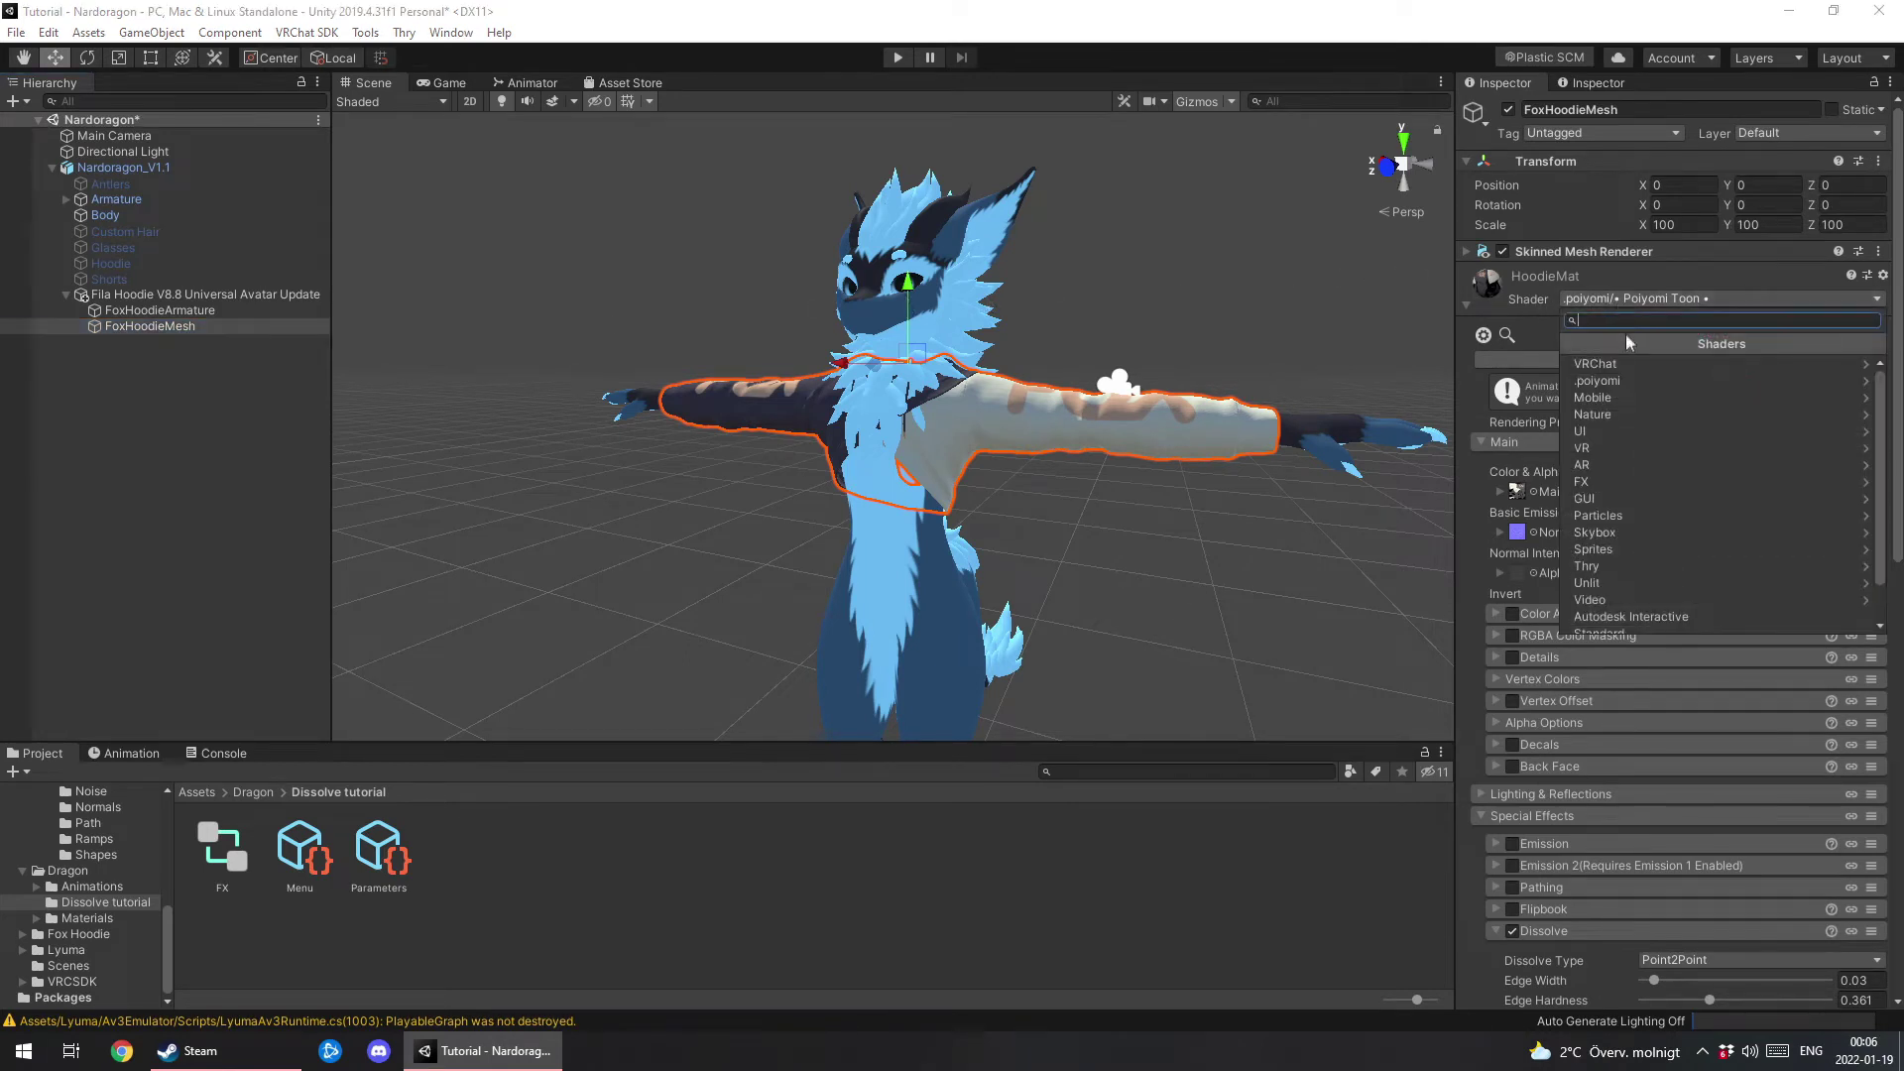
click(1623, 378)
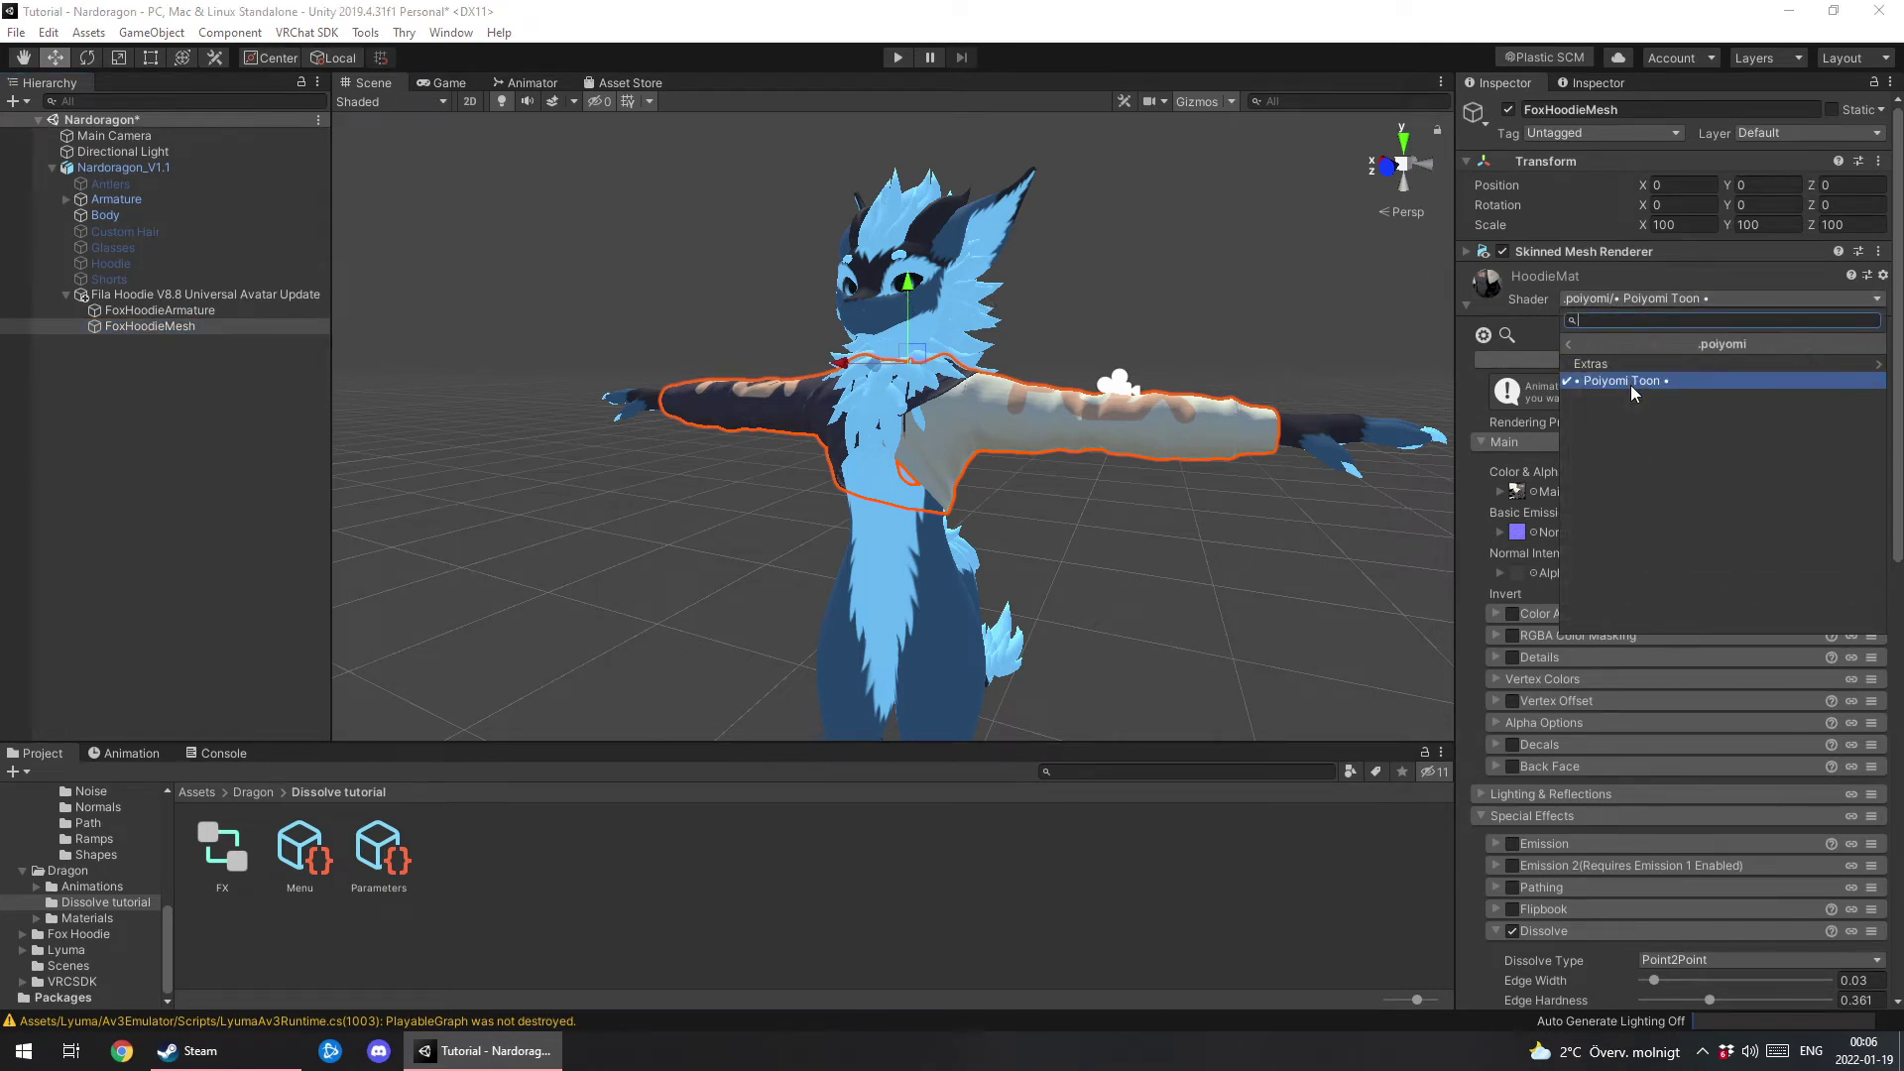
click(1630, 385)
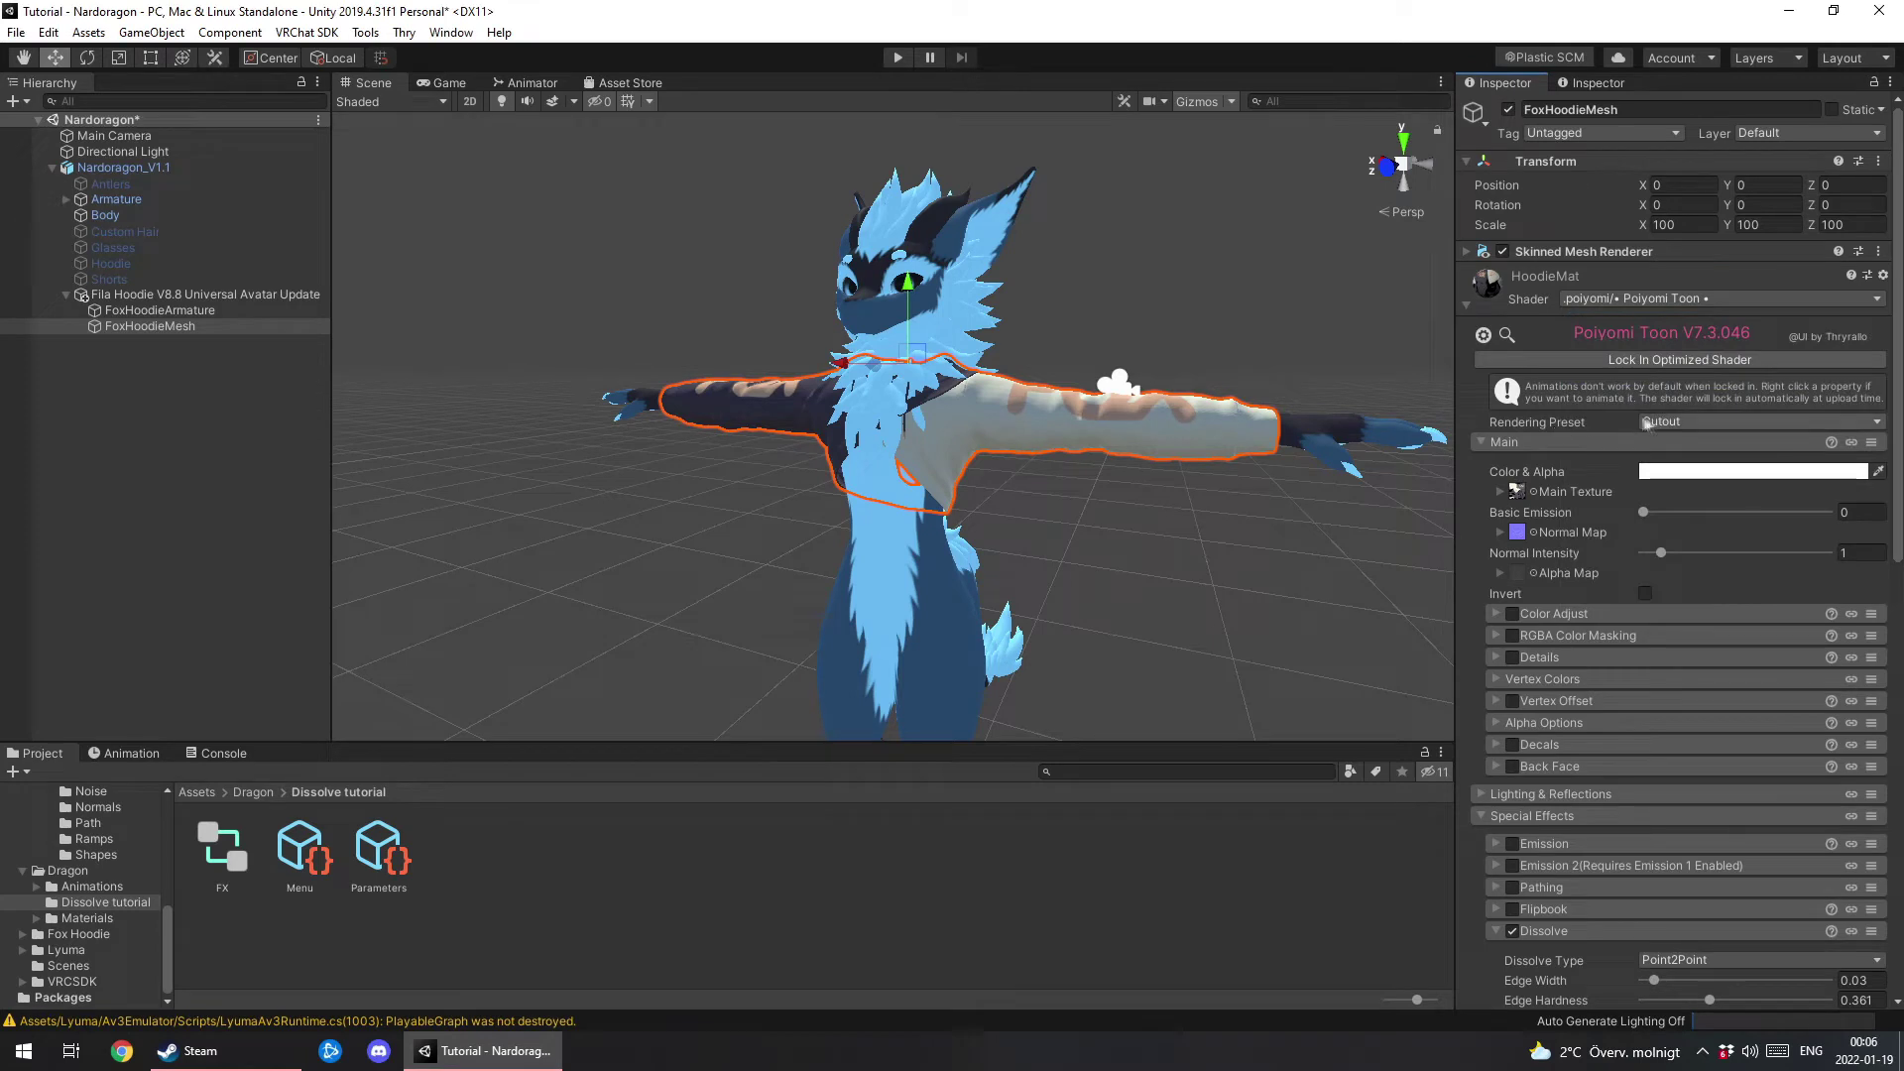
click(1651, 424)
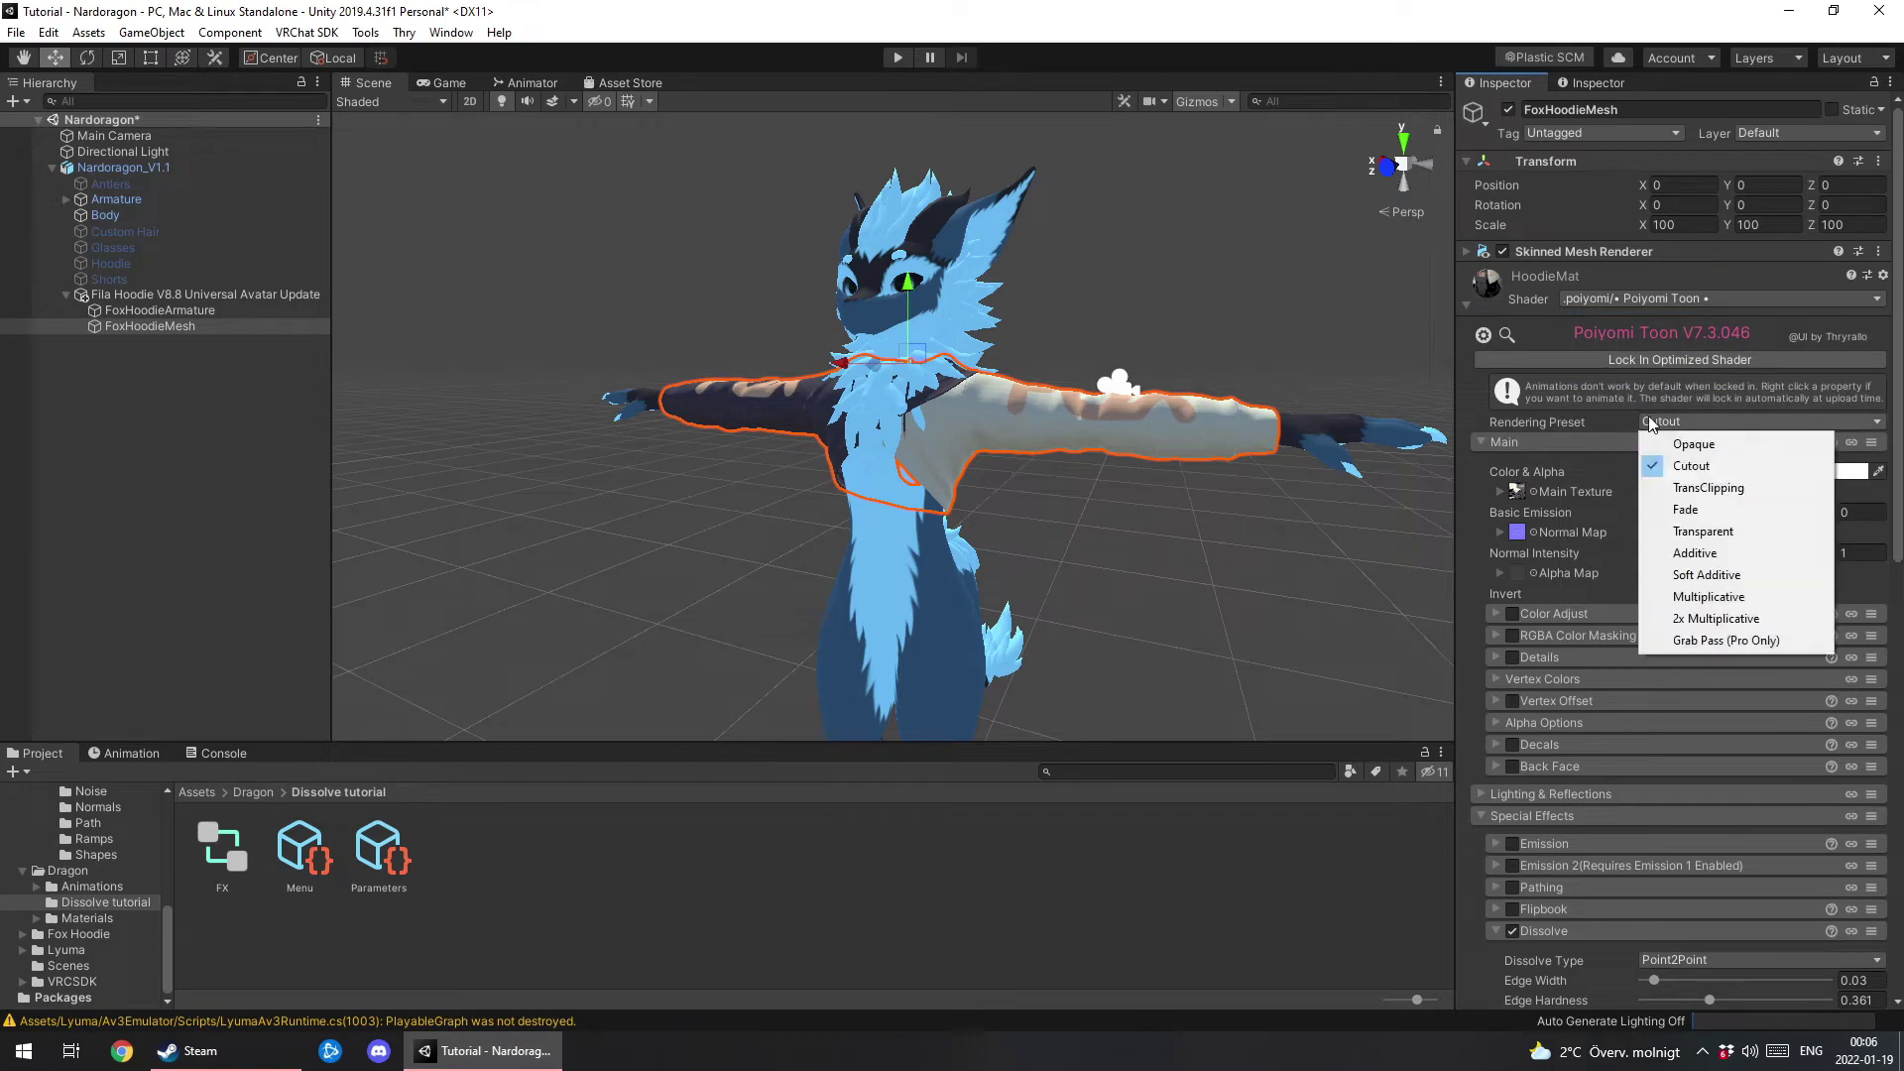
click(1740, 467)
scroll(1585, 526, down, 10)
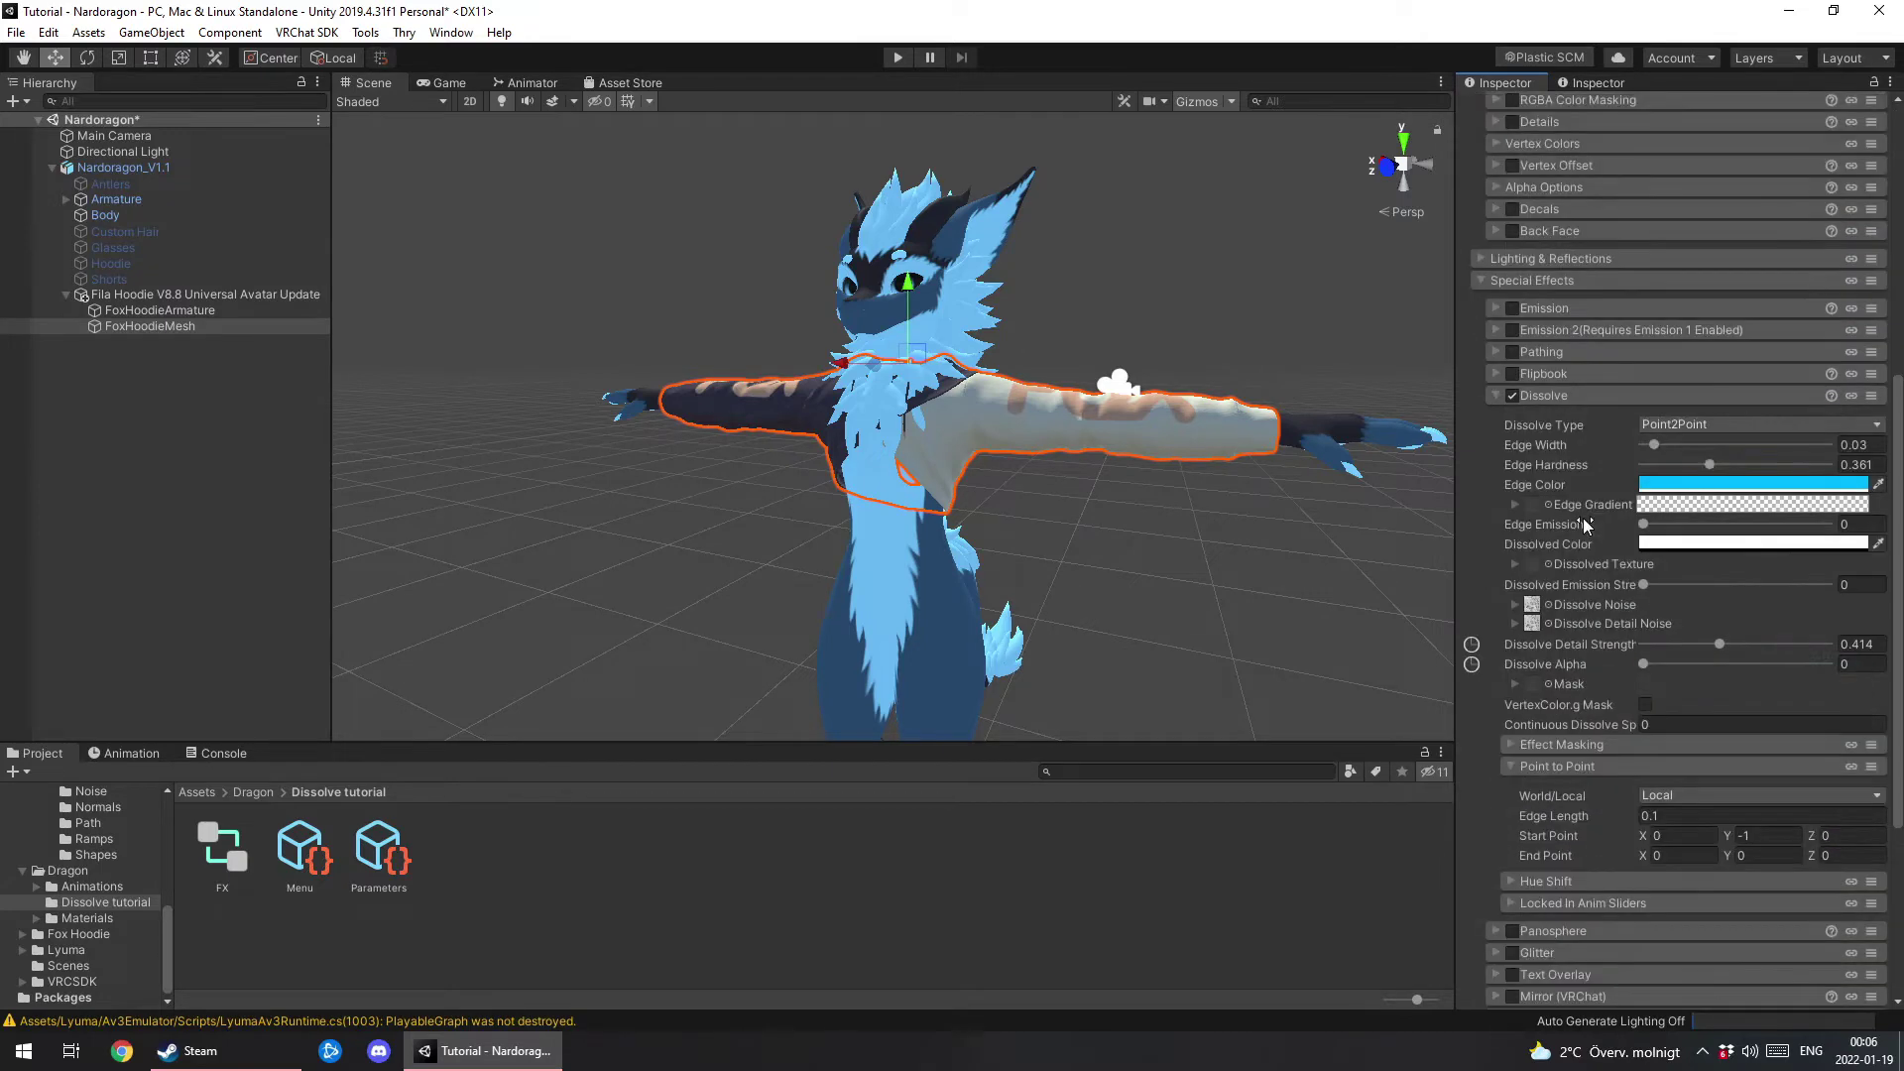
scroll(1584, 526, up, 15)
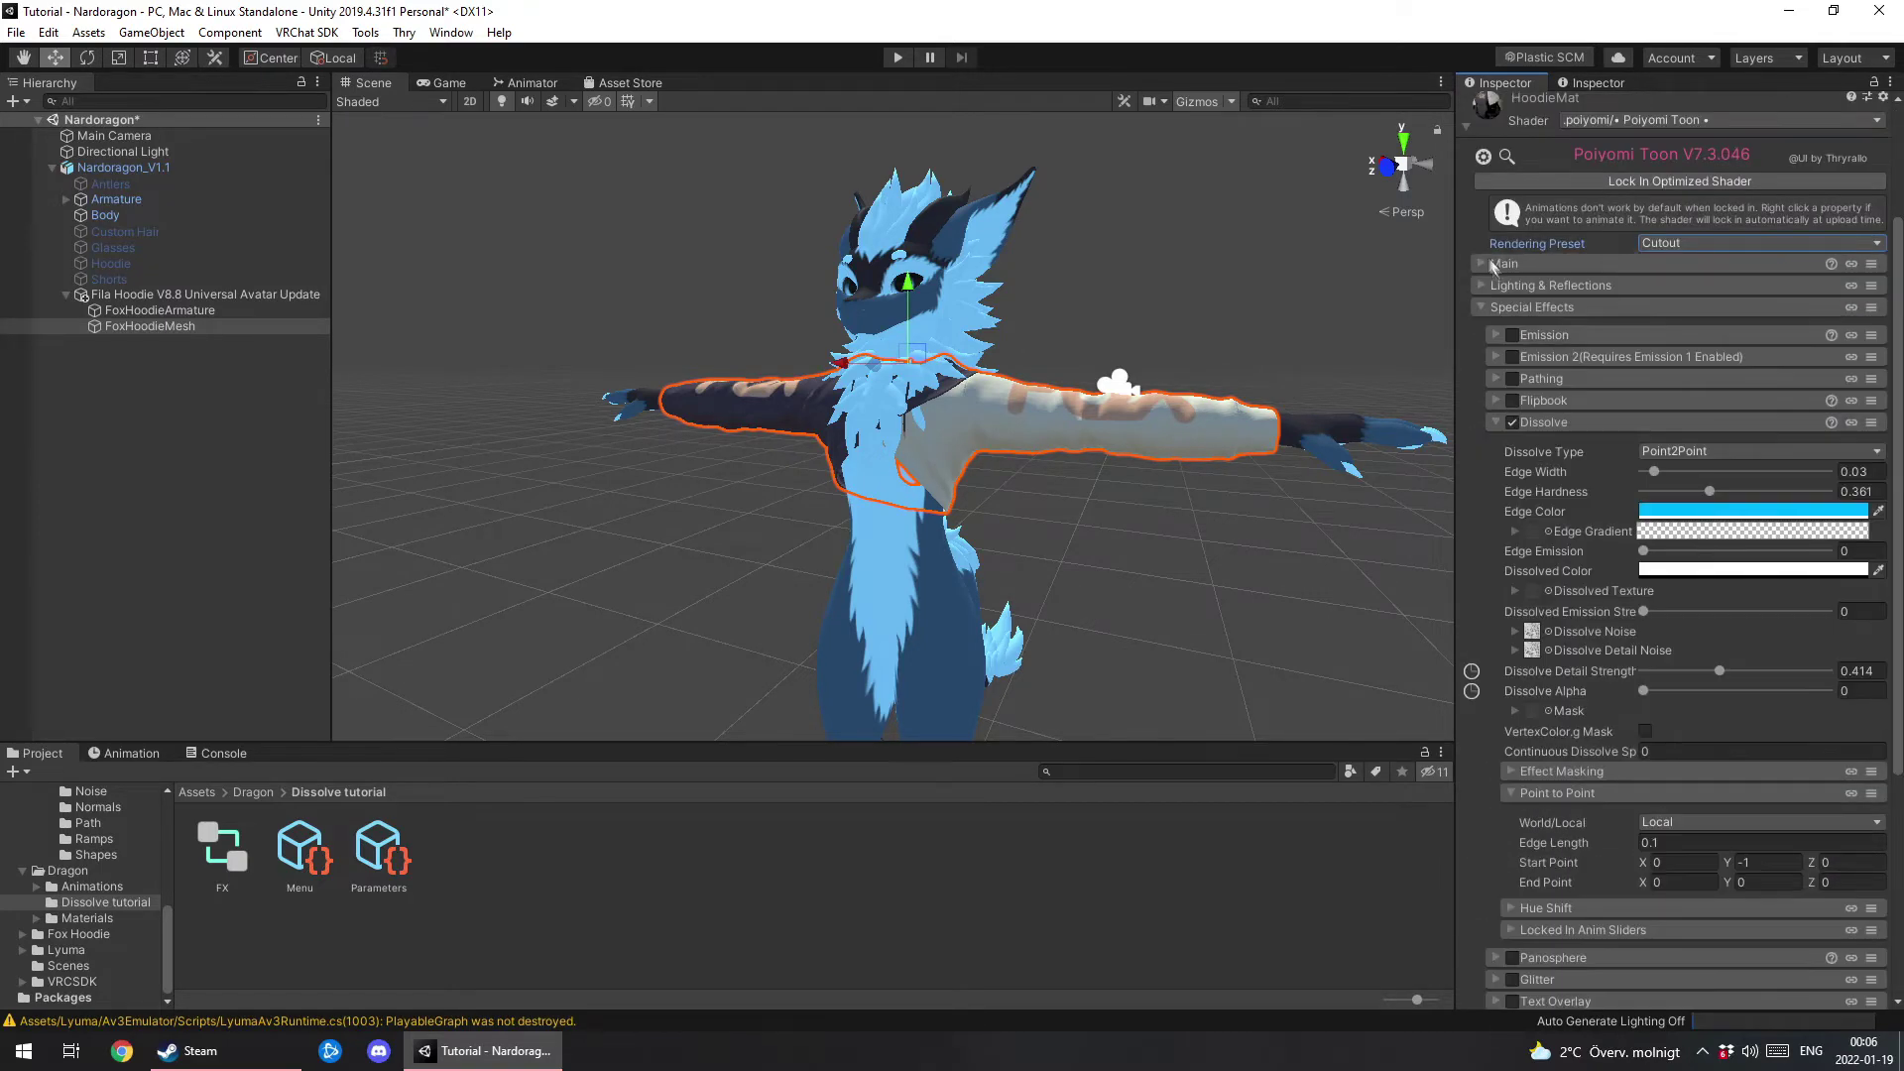
click(1491, 307)
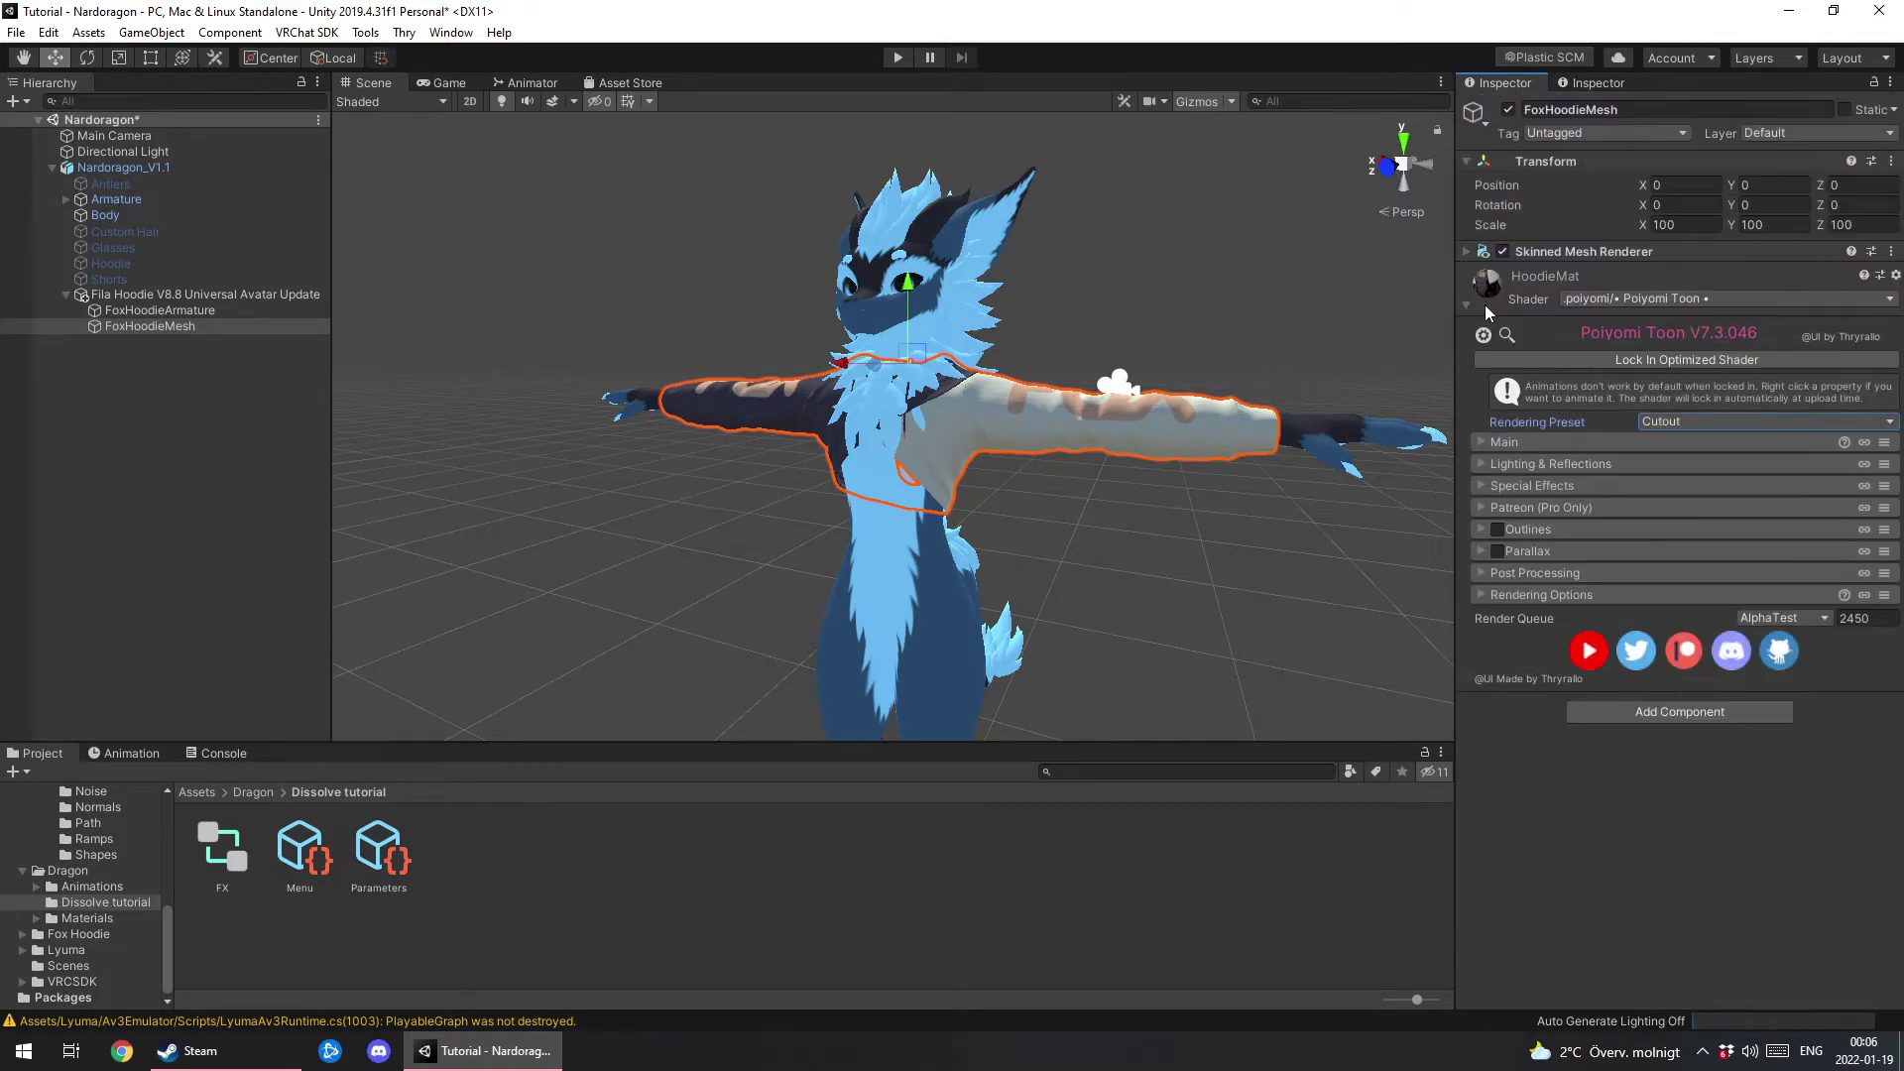
Expand HoodieMat's Special Effects and keep the Dissolve Type at Point2Point.
click(1480, 486)
scroll(1527, 446, down, 4)
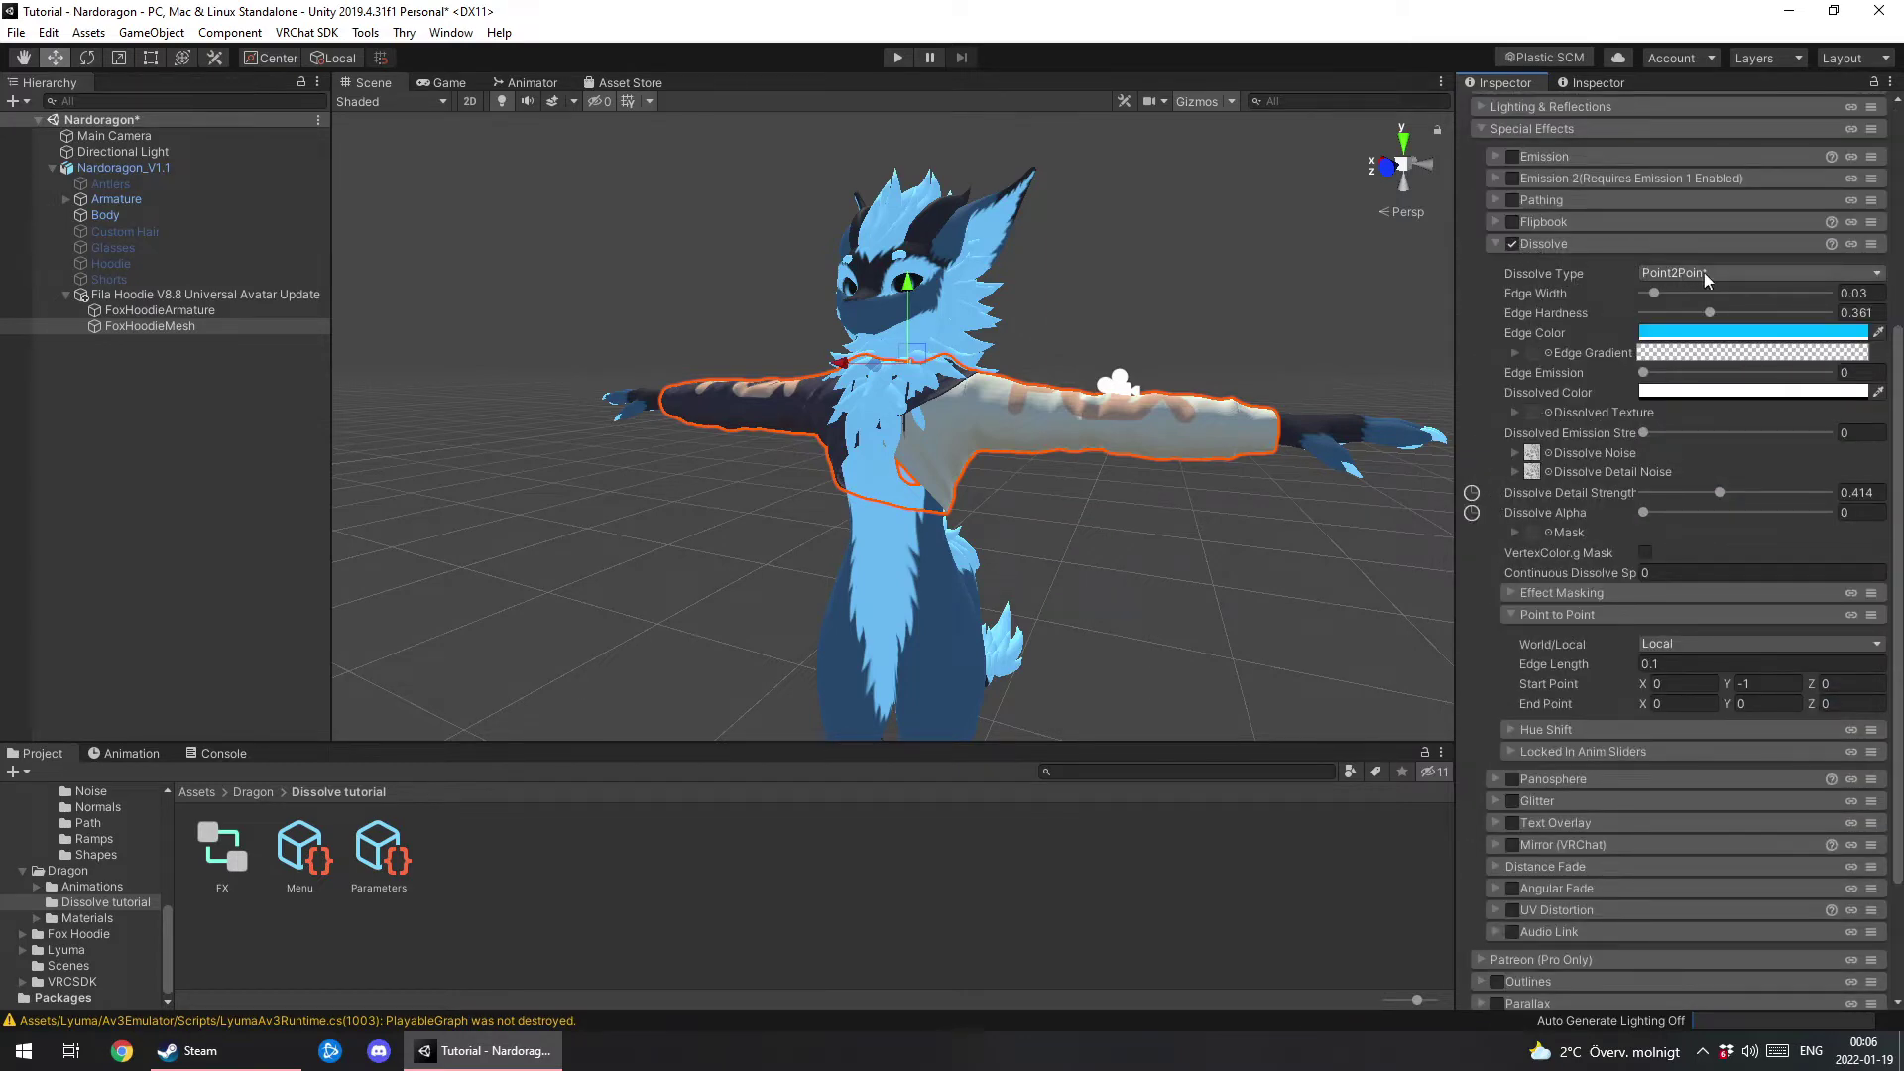
click(1705, 277)
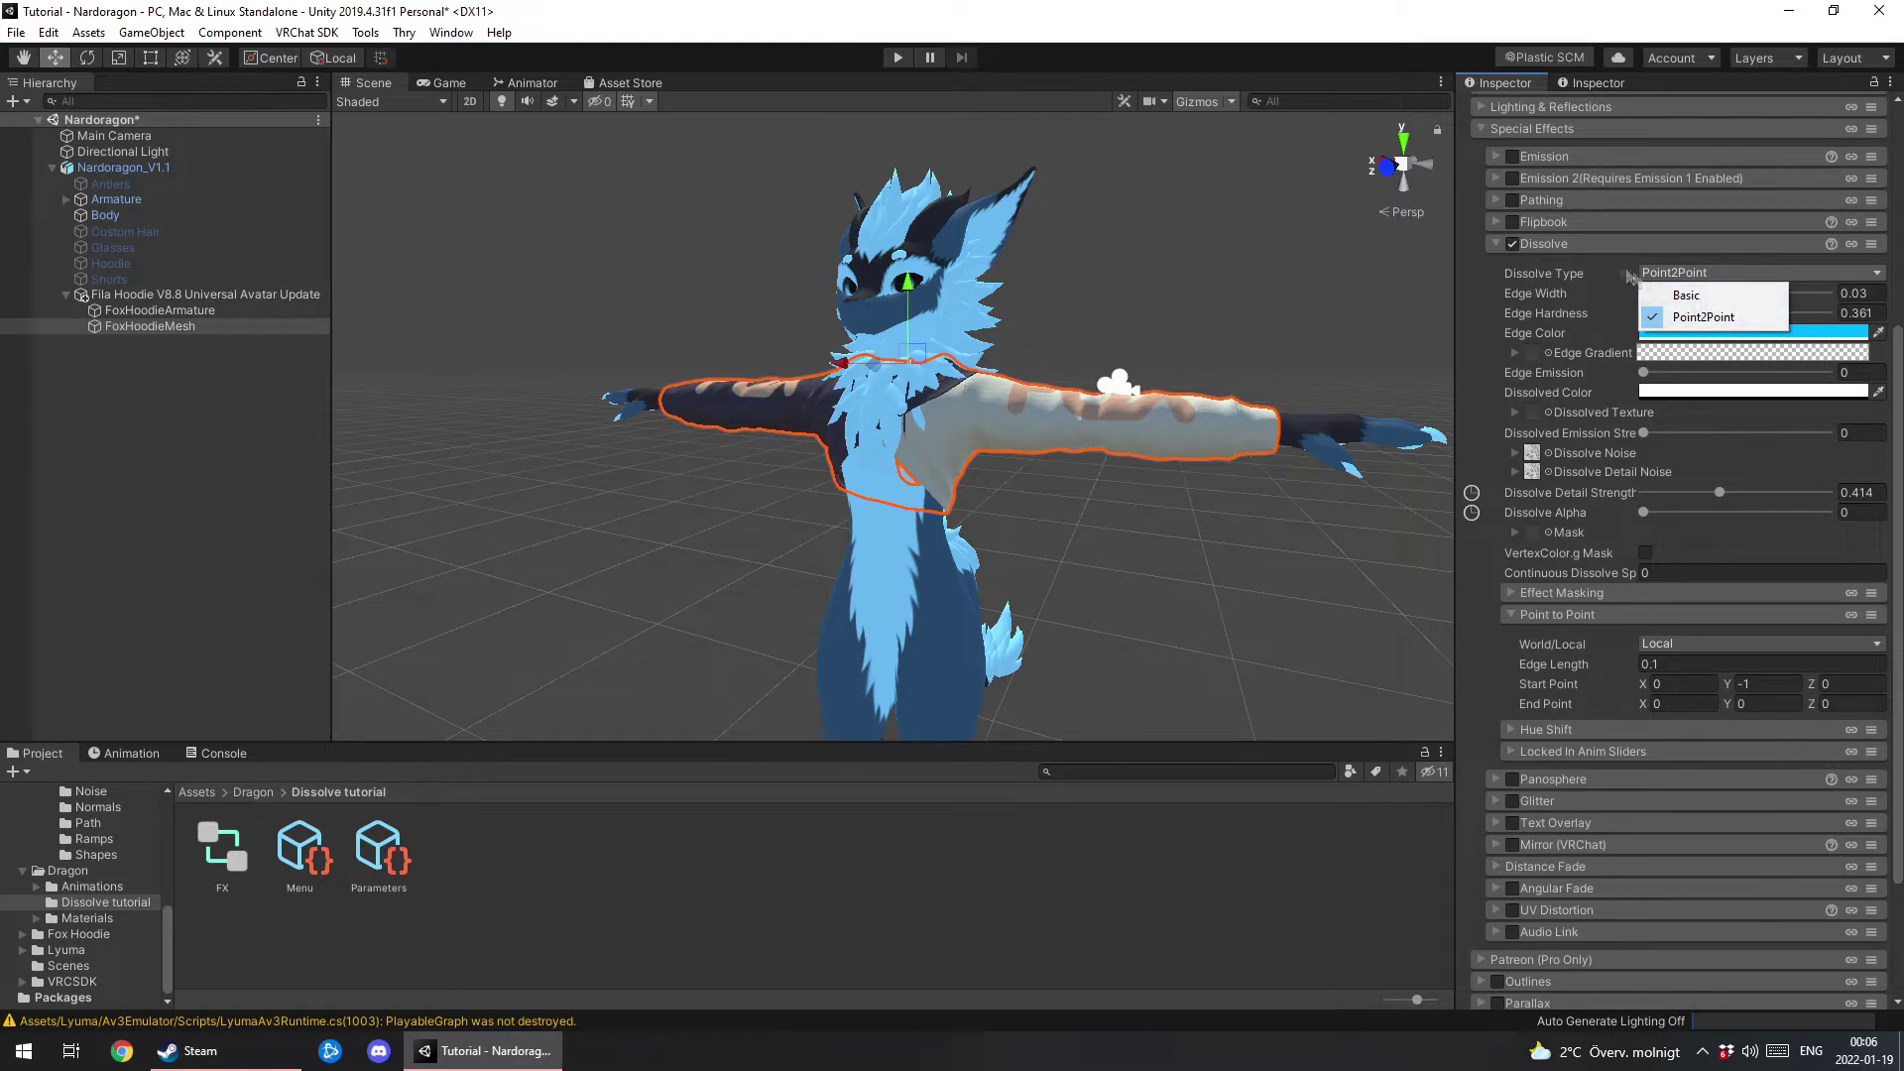
click(1603, 259)
scroll(1612, 337, up, 3)
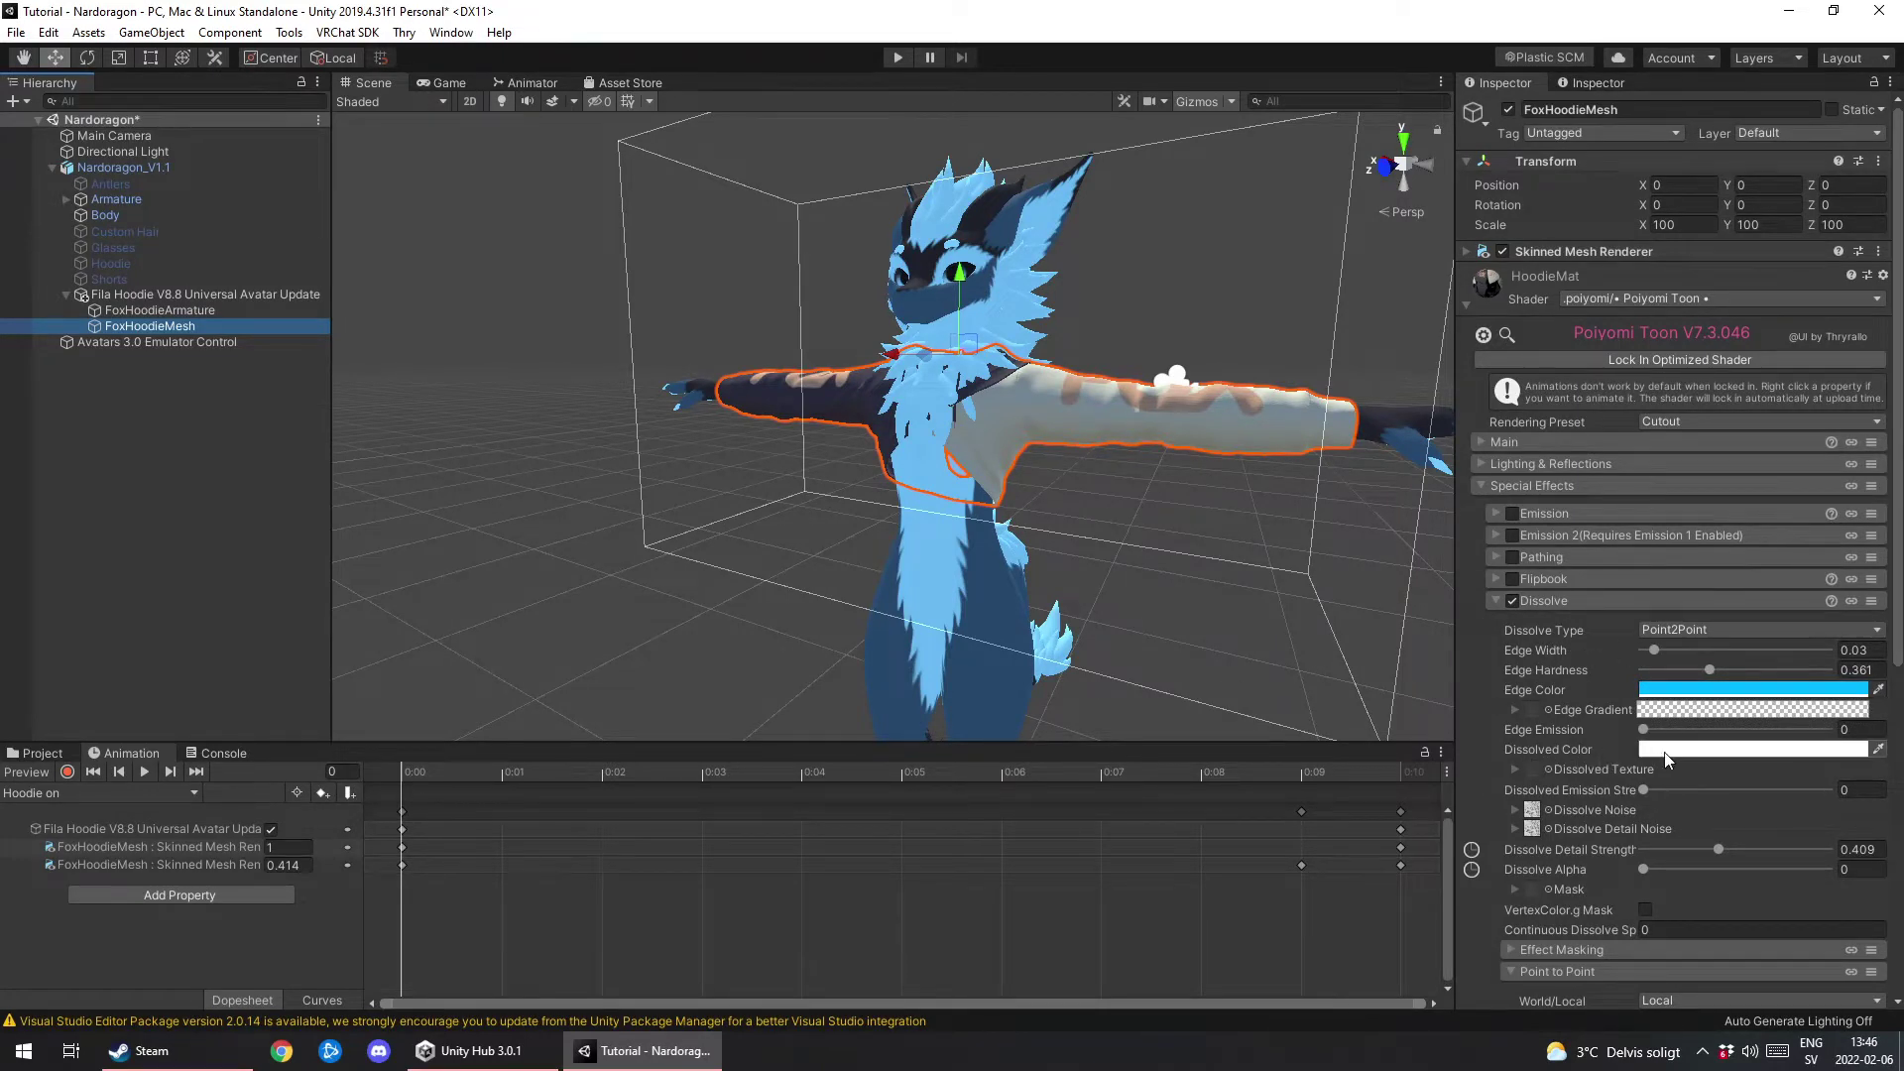
Set the Dissolved Color alpha to 0, previewing Dissolve Alpha against alpha 255.
click(1664, 752)
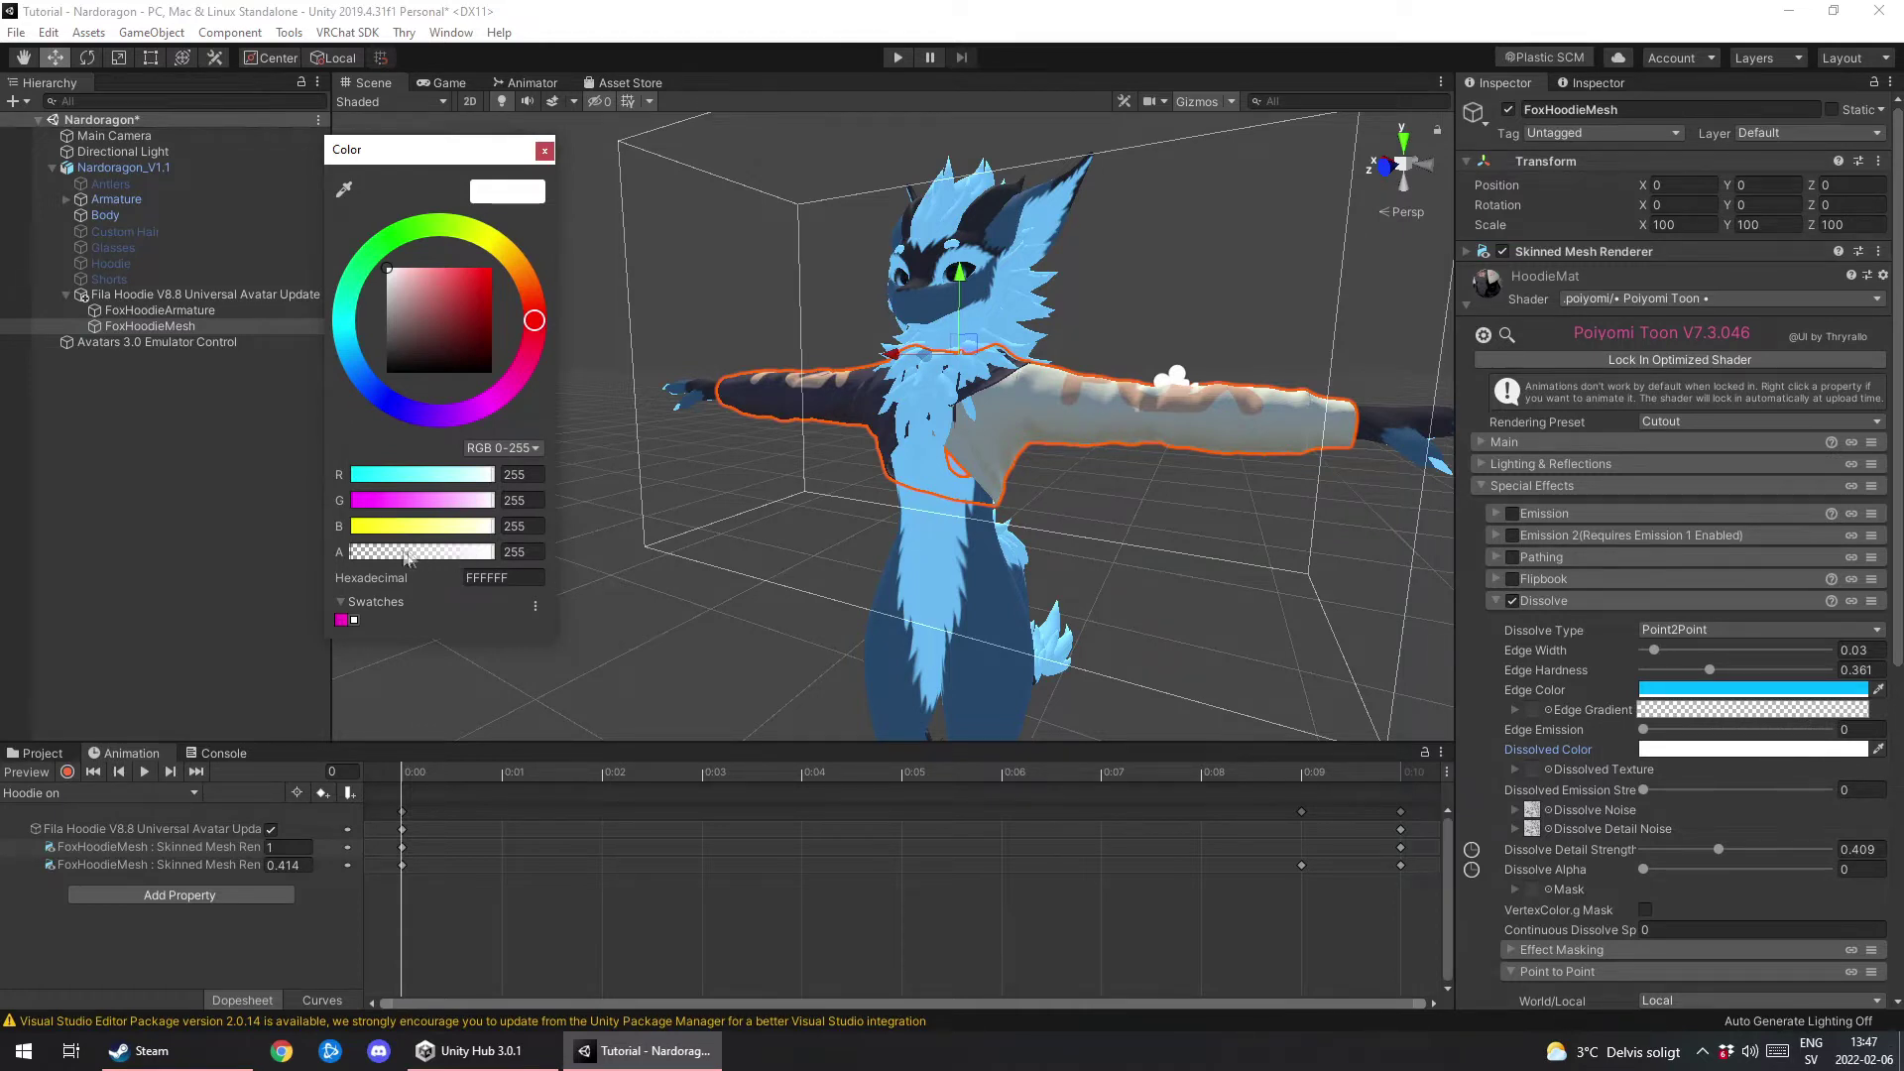
drag(496, 552, 324, 546)
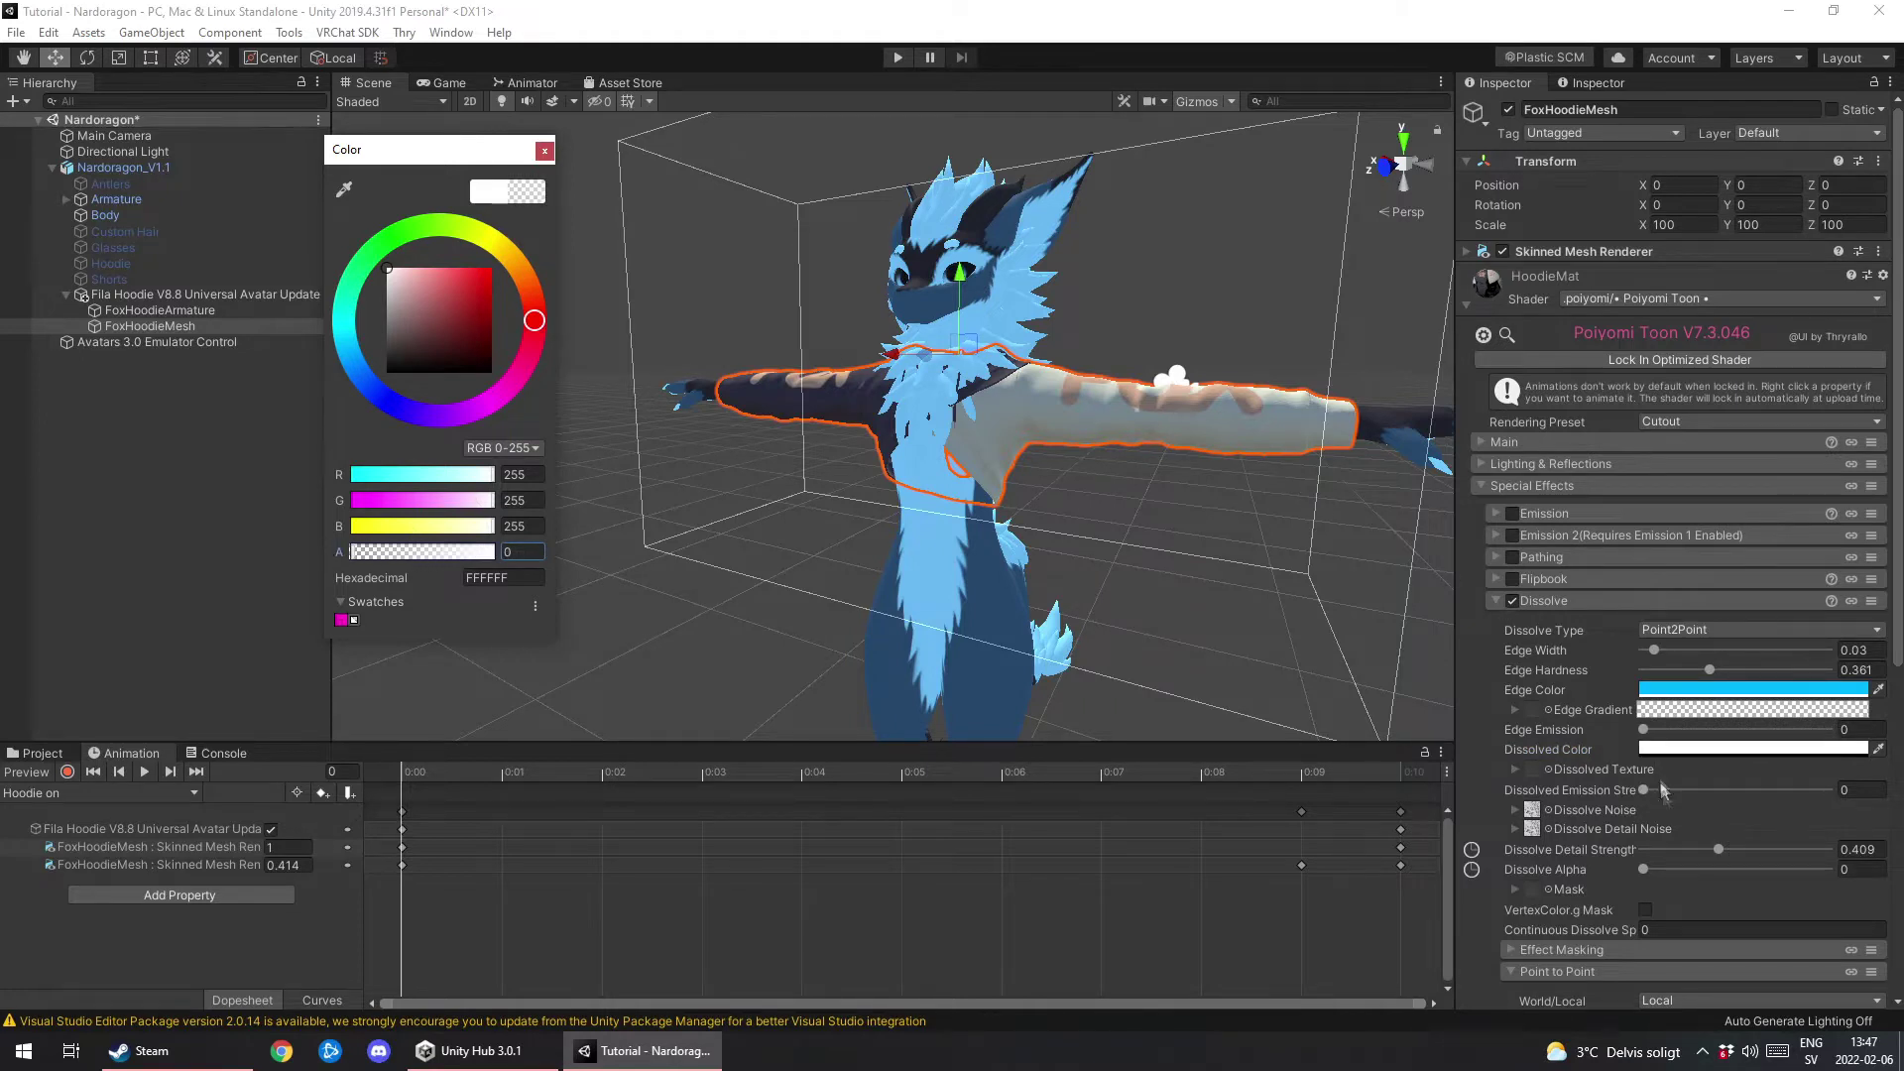
drag(1654, 868, 1728, 869)
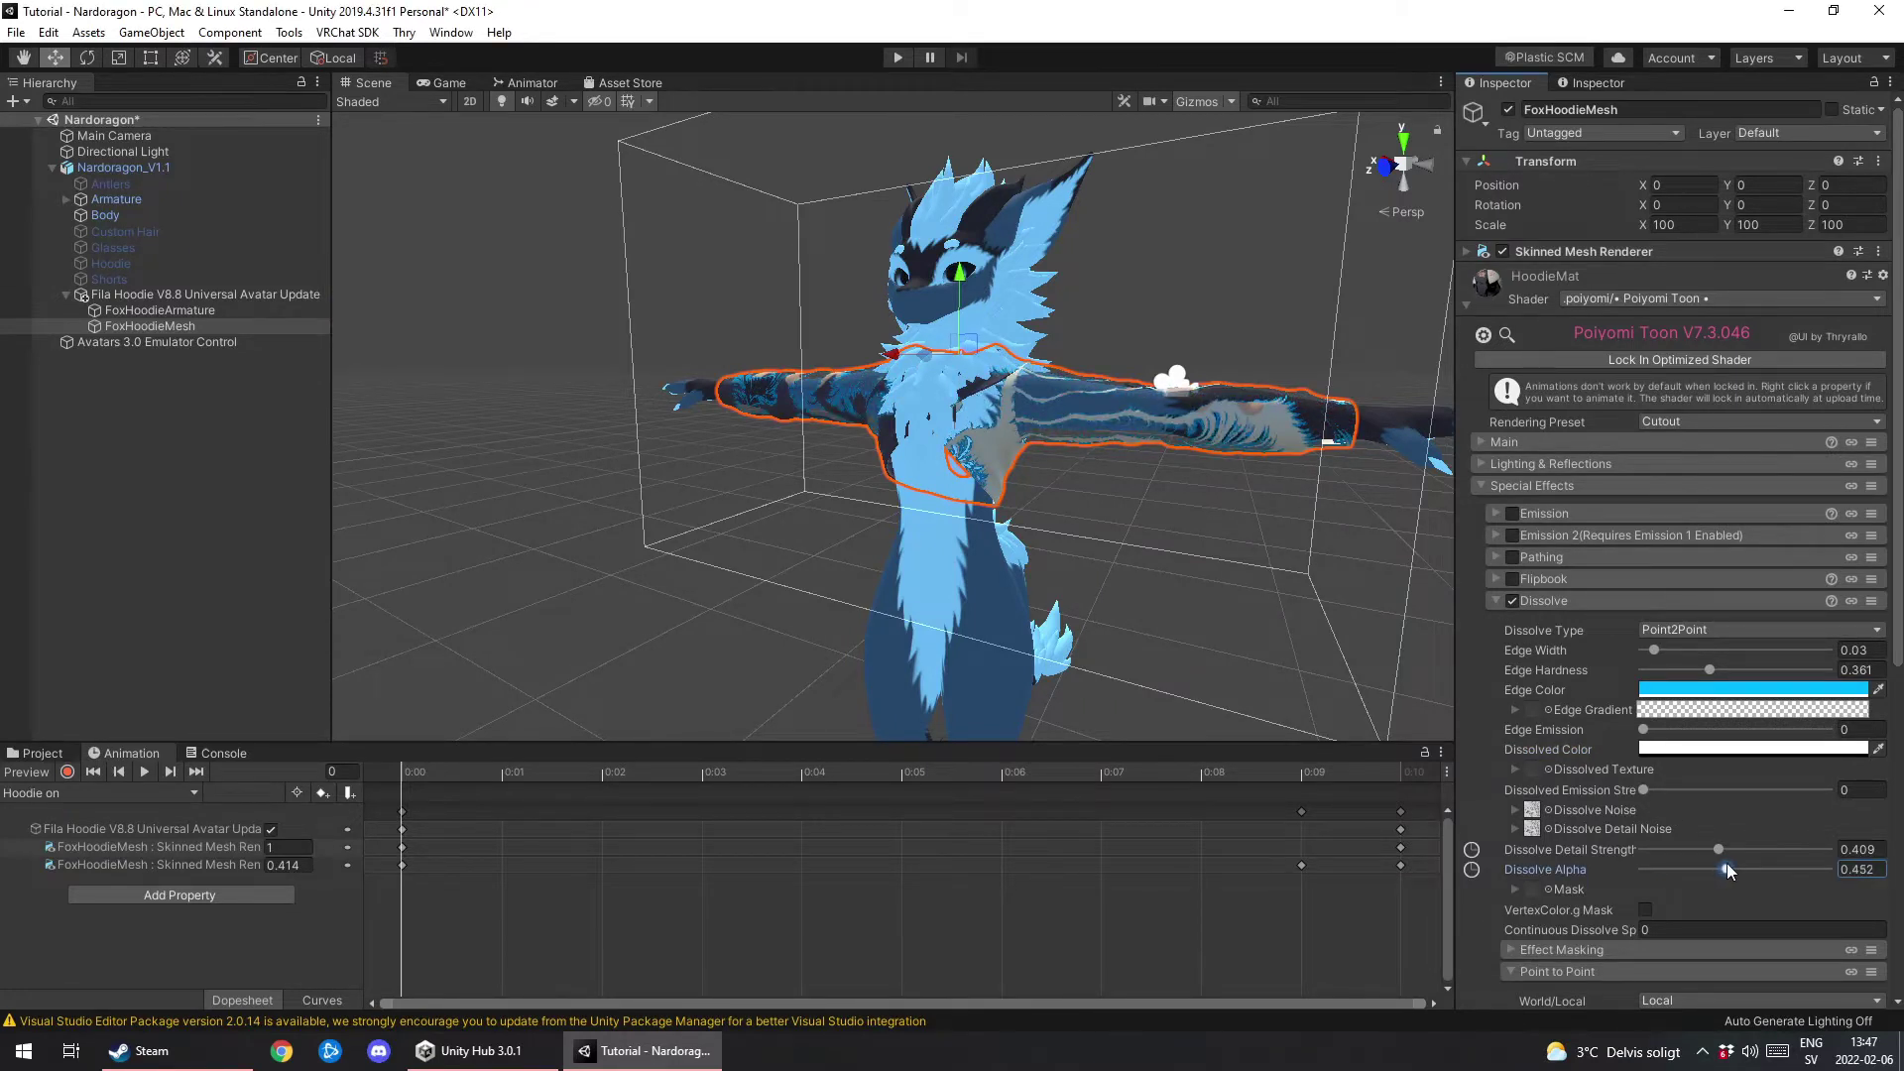
click(1753, 749)
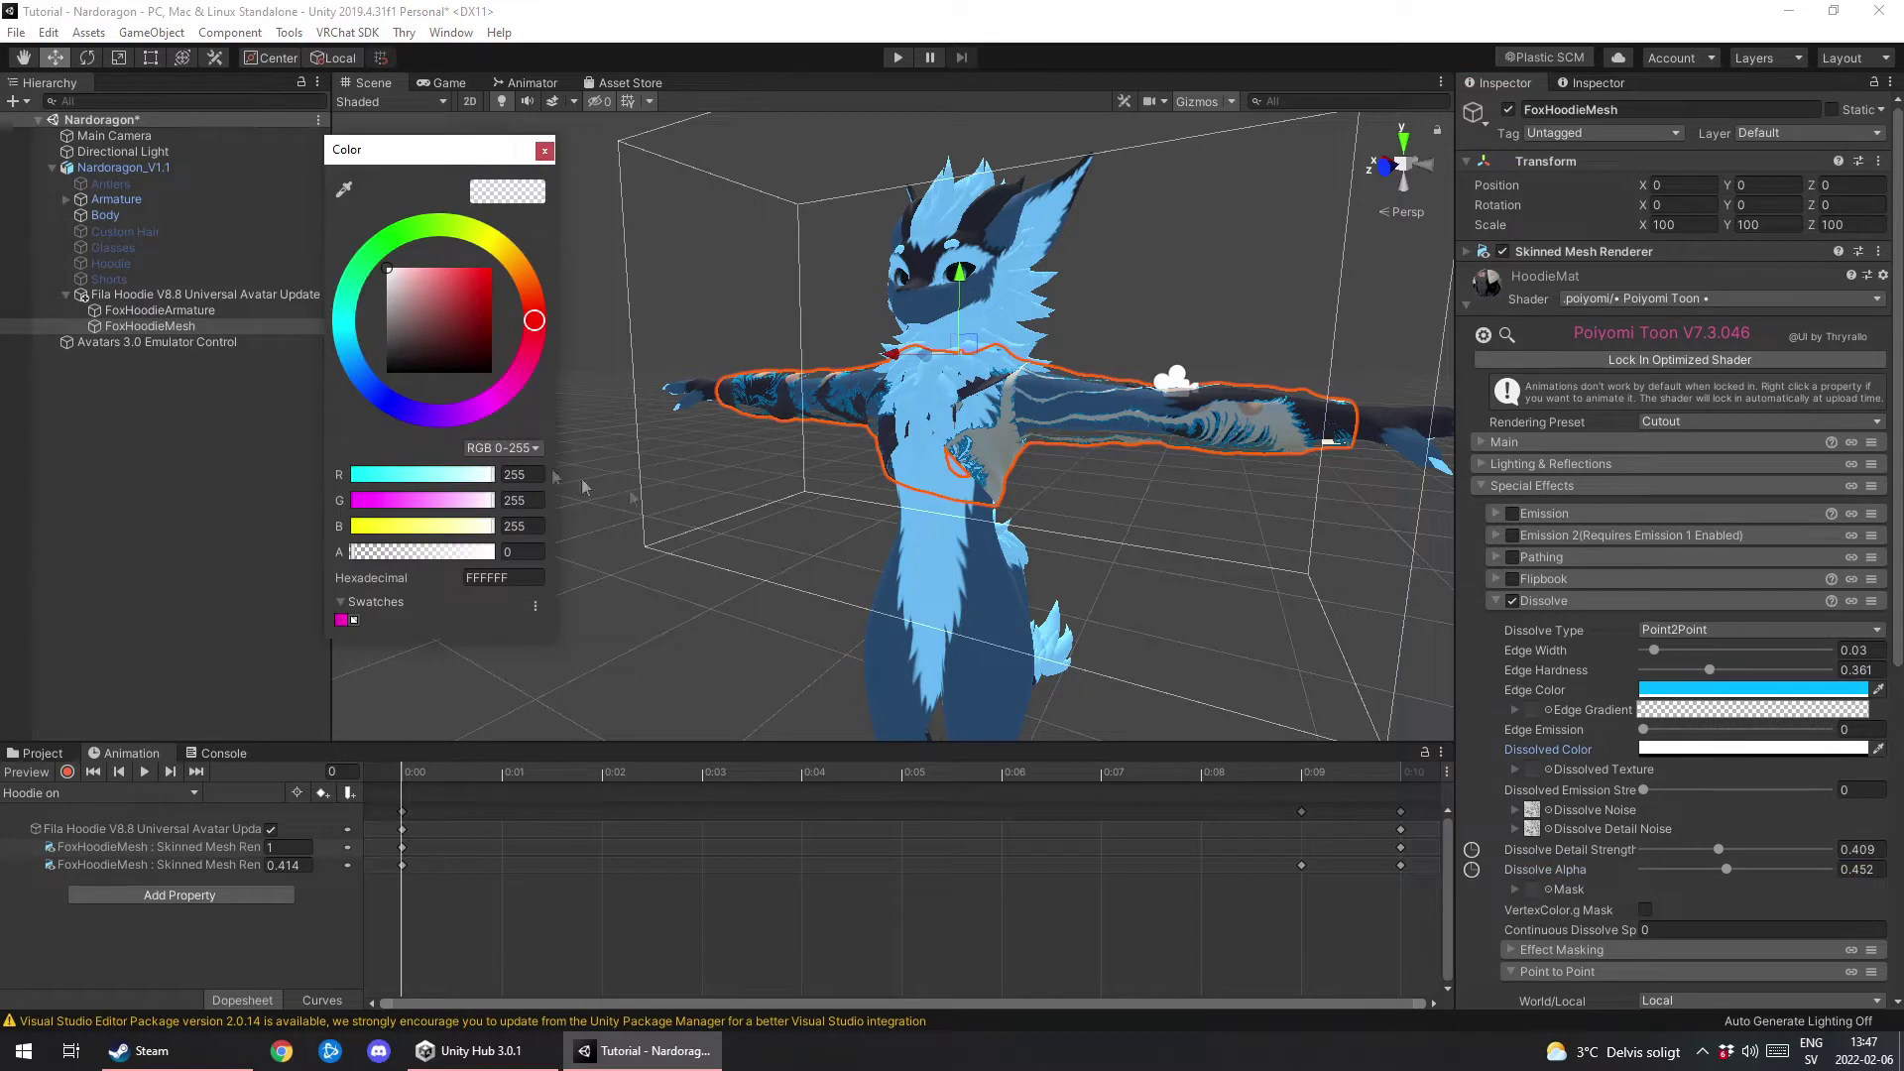
drag(379, 551, 506, 552)
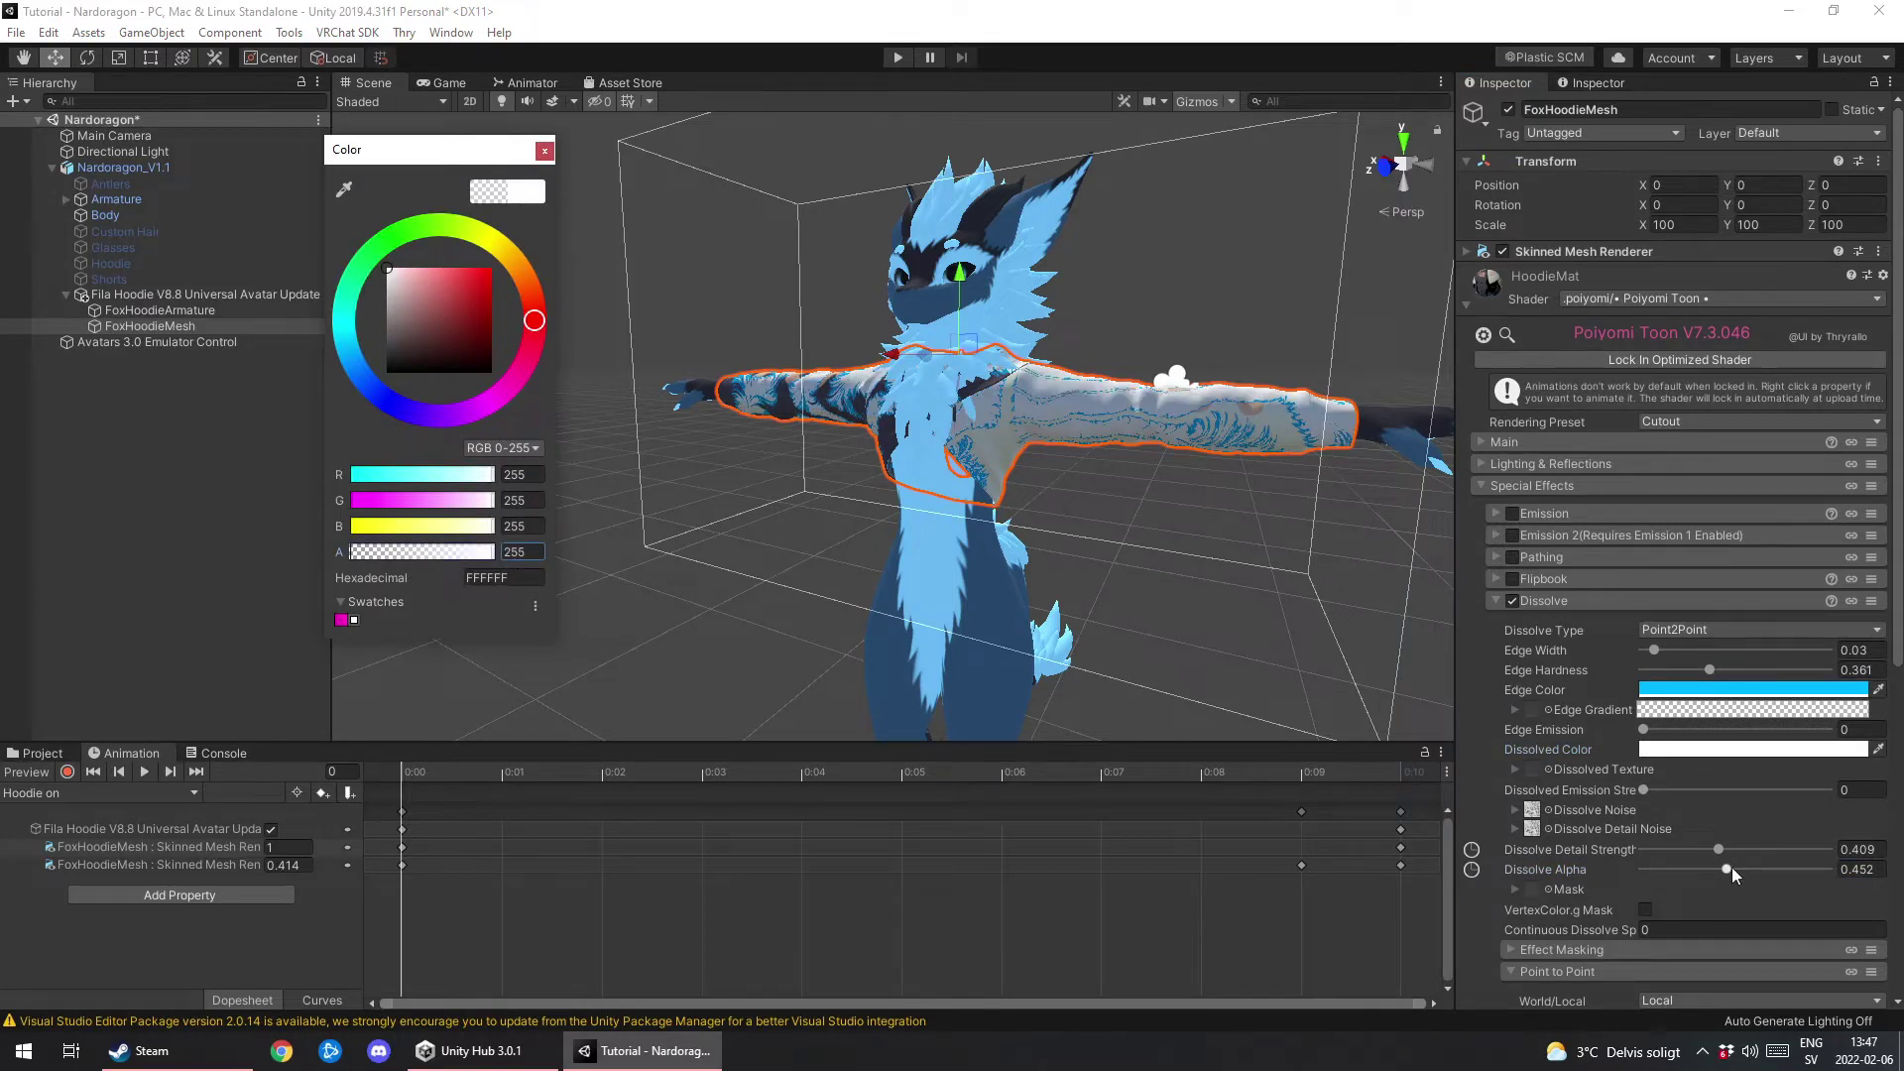
drag(1732, 869, 1654, 869)
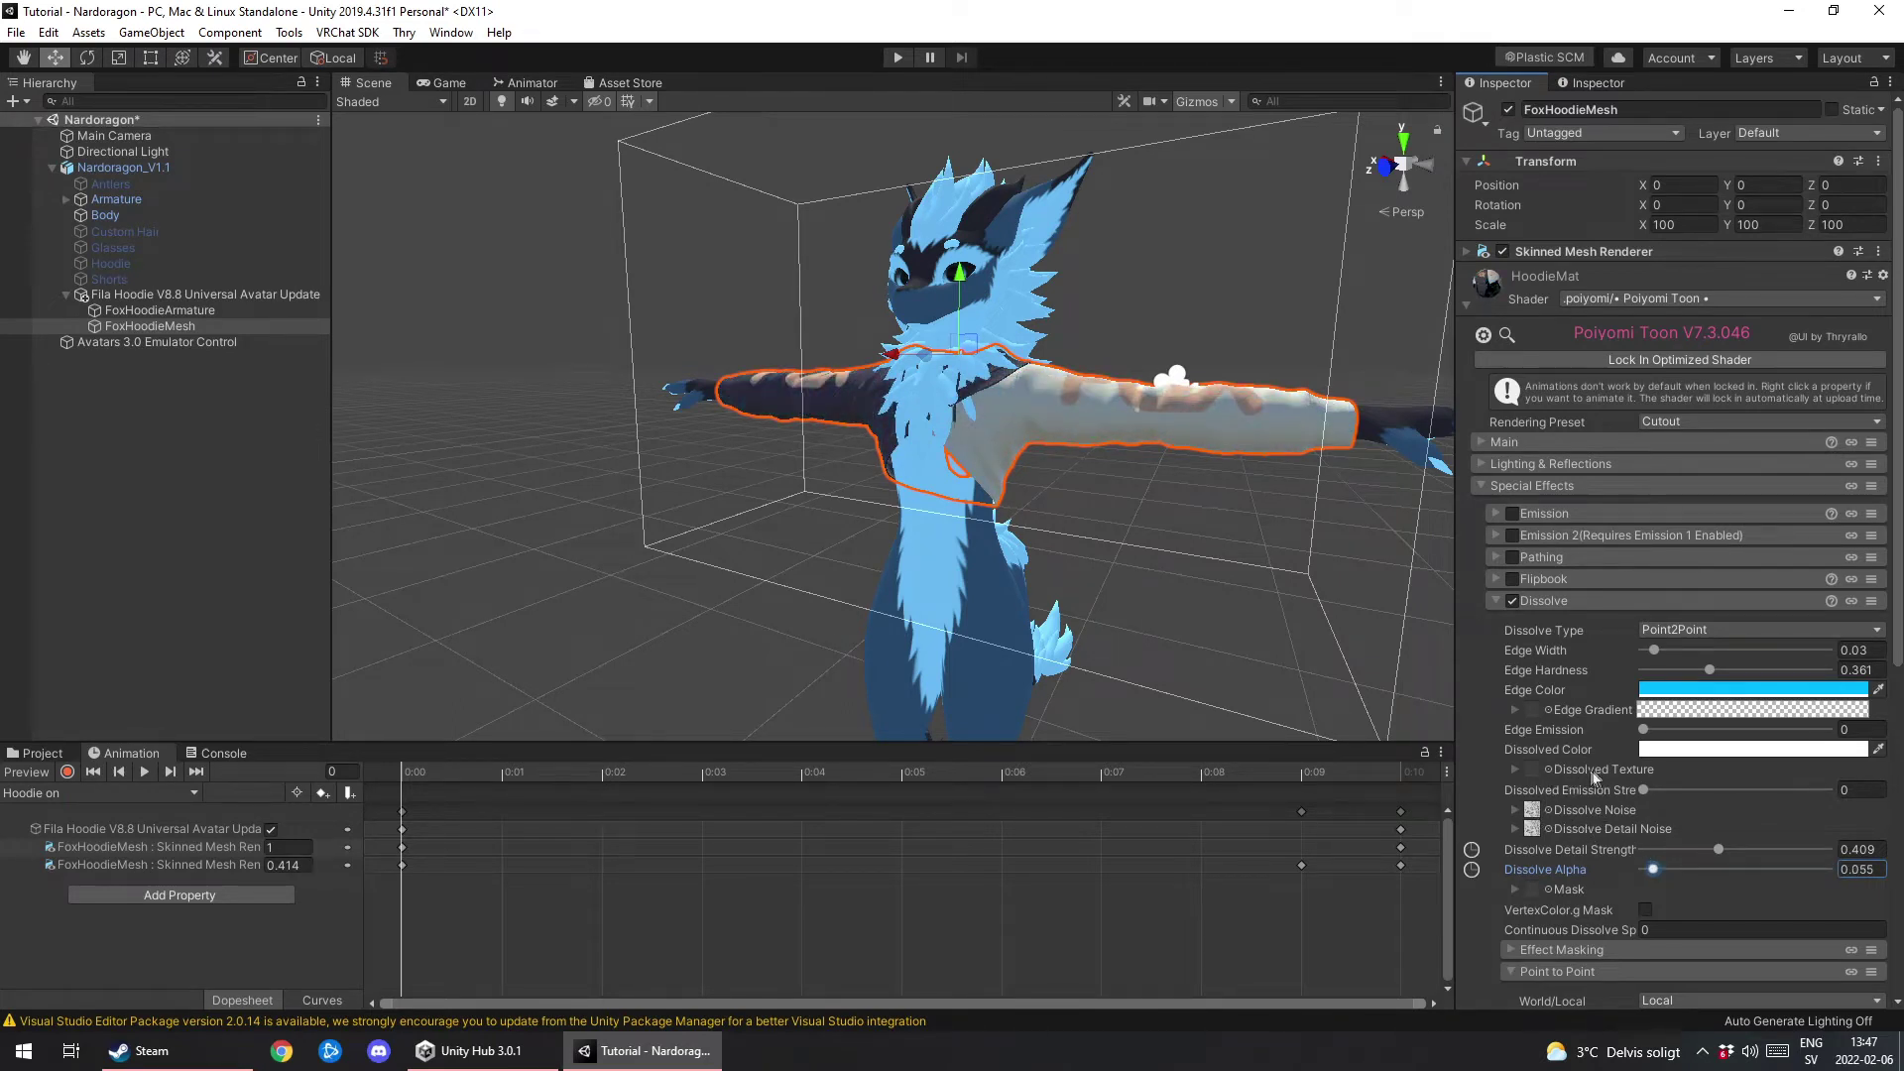
Sweep Dissolve Alpha and close the colour picker, leaving the hoodie partly dissolved.
mouse_move(1652, 872)
mouse_down()
mouse_move(1696, 871)
mouse_move(1638, 871)
mouse_up()
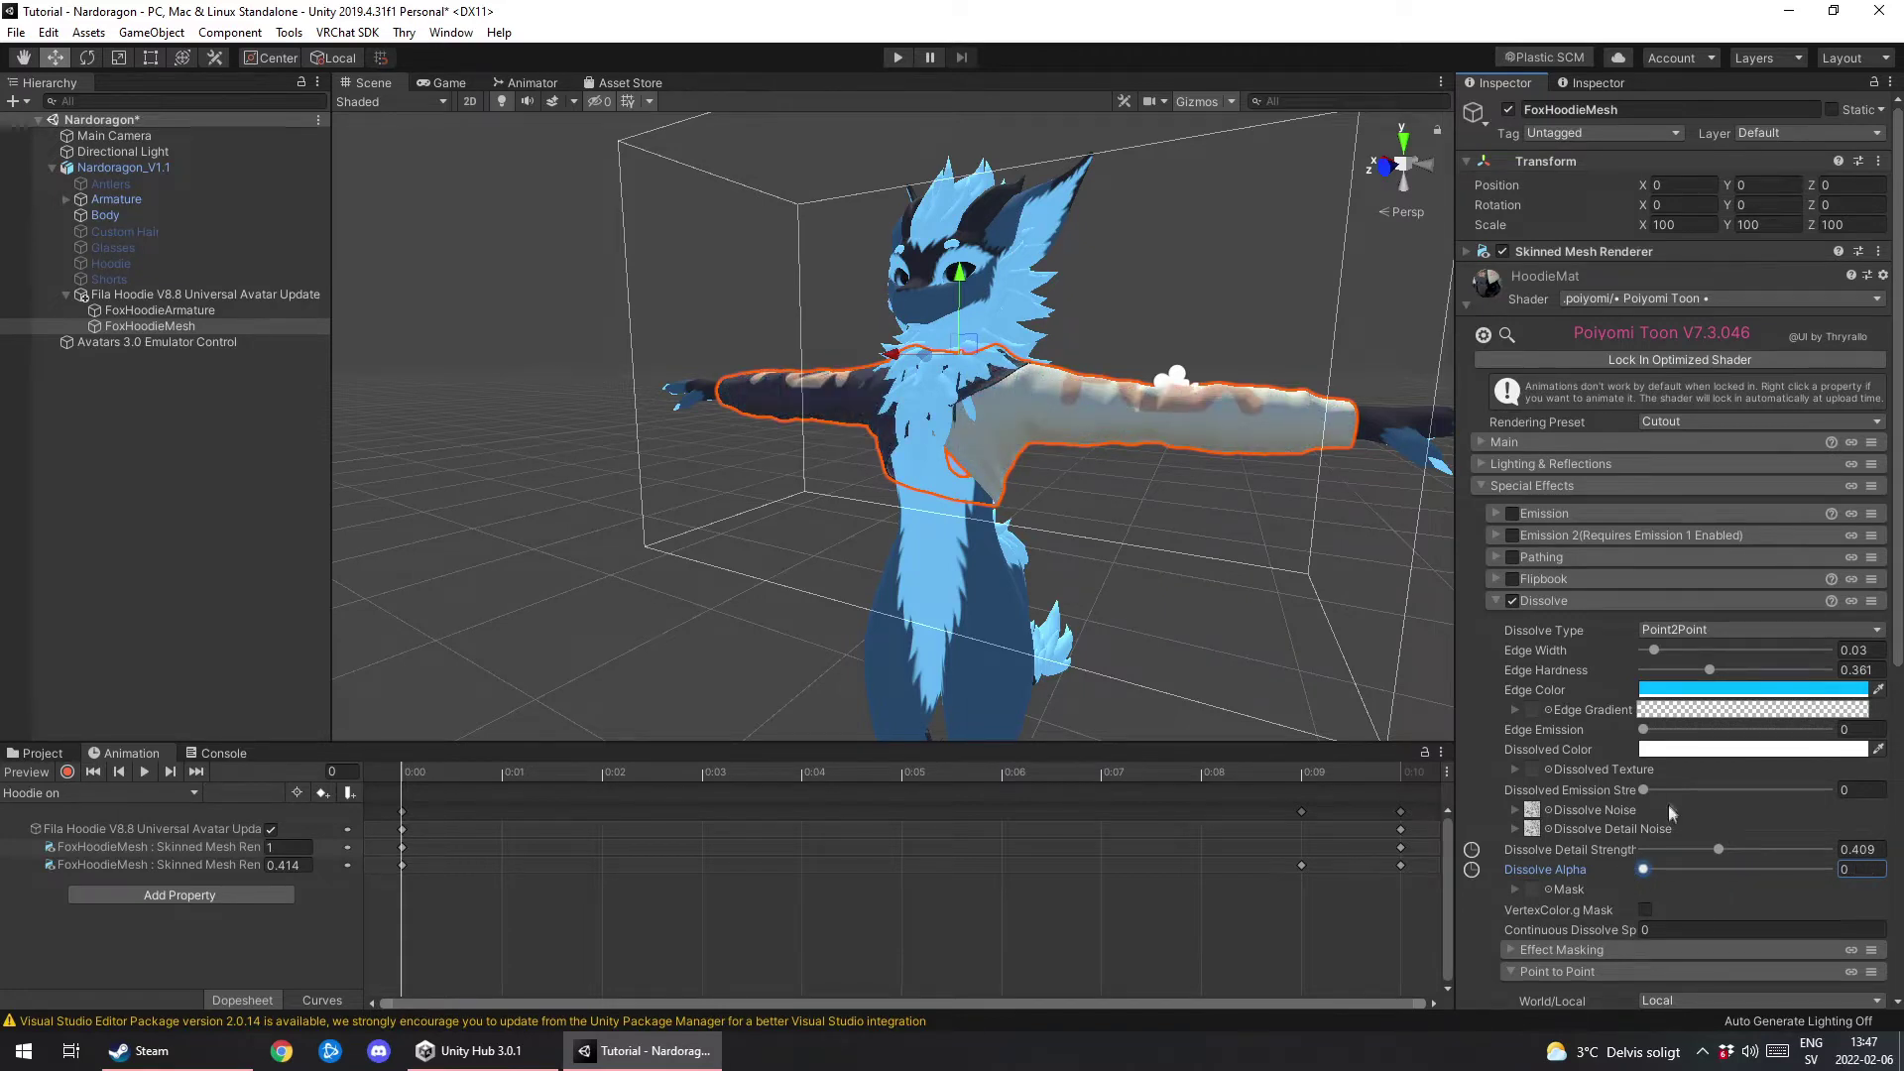
click(1753, 749)
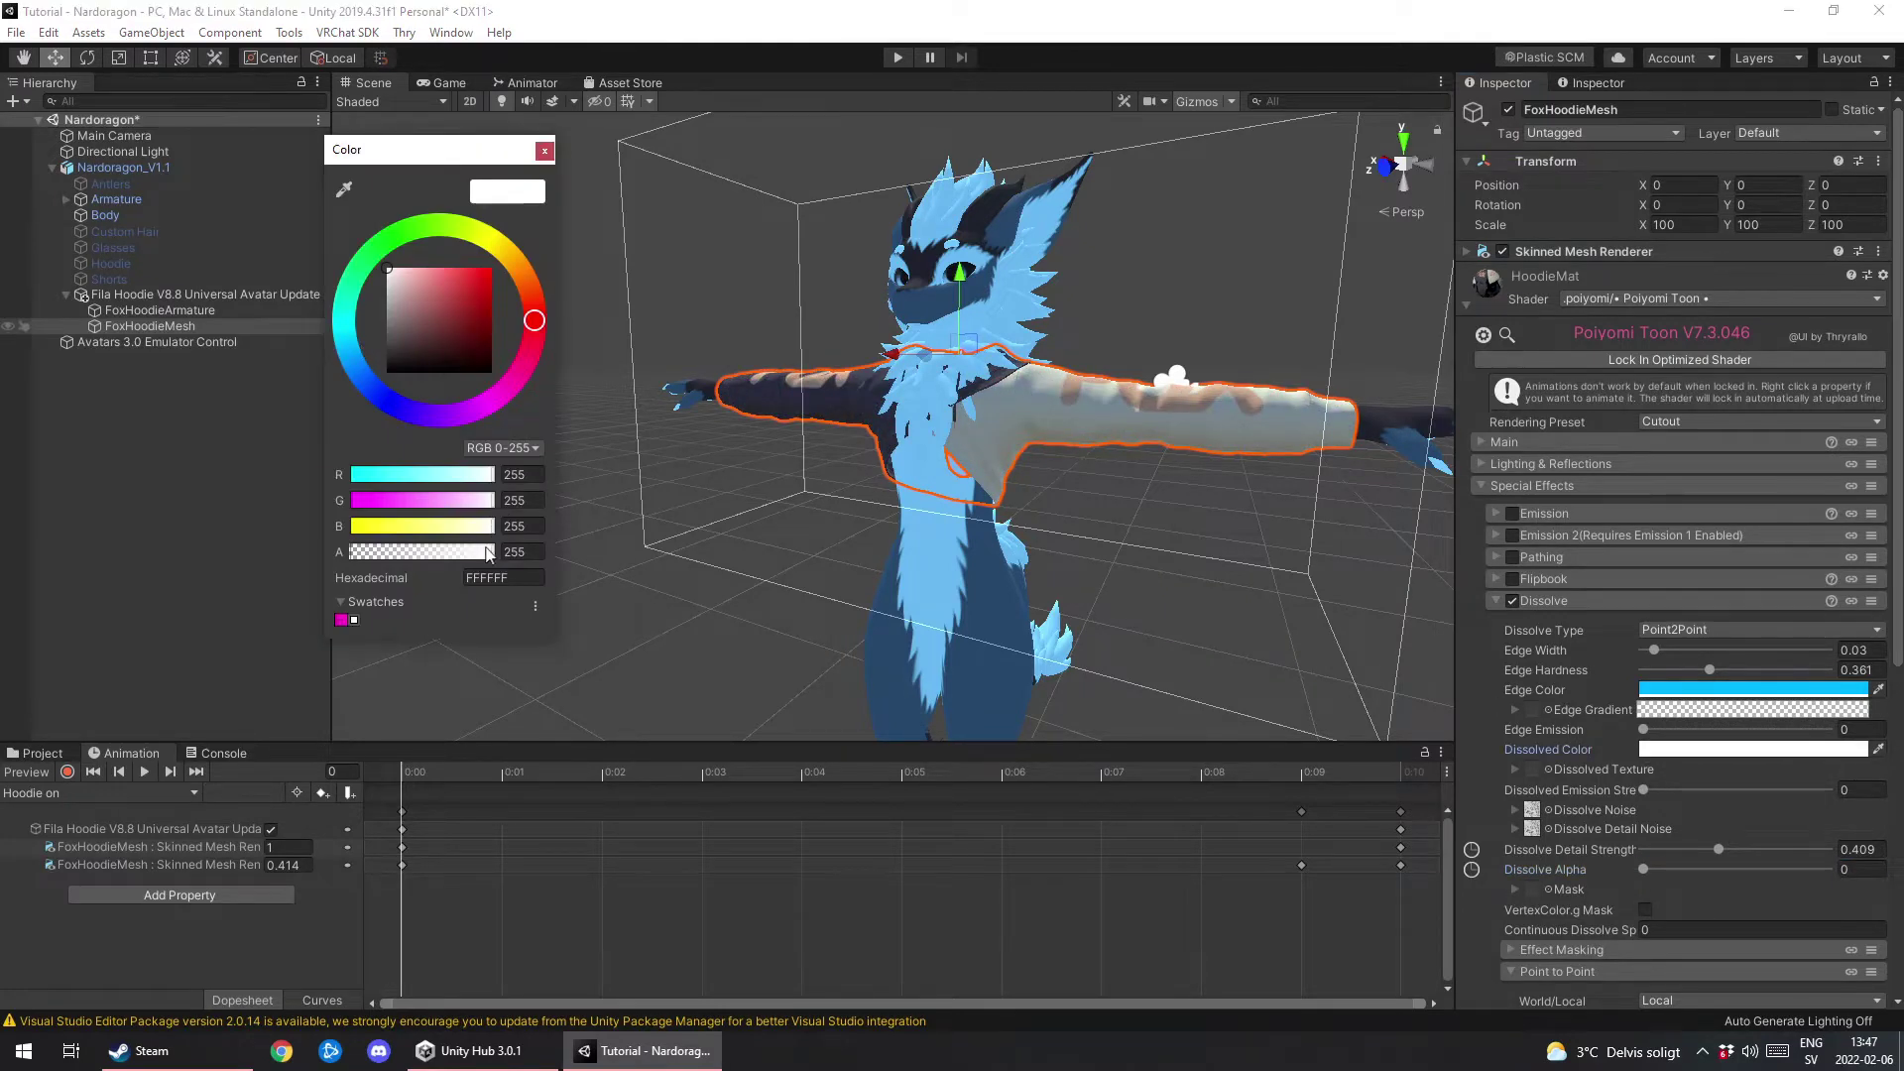
click(544, 150)
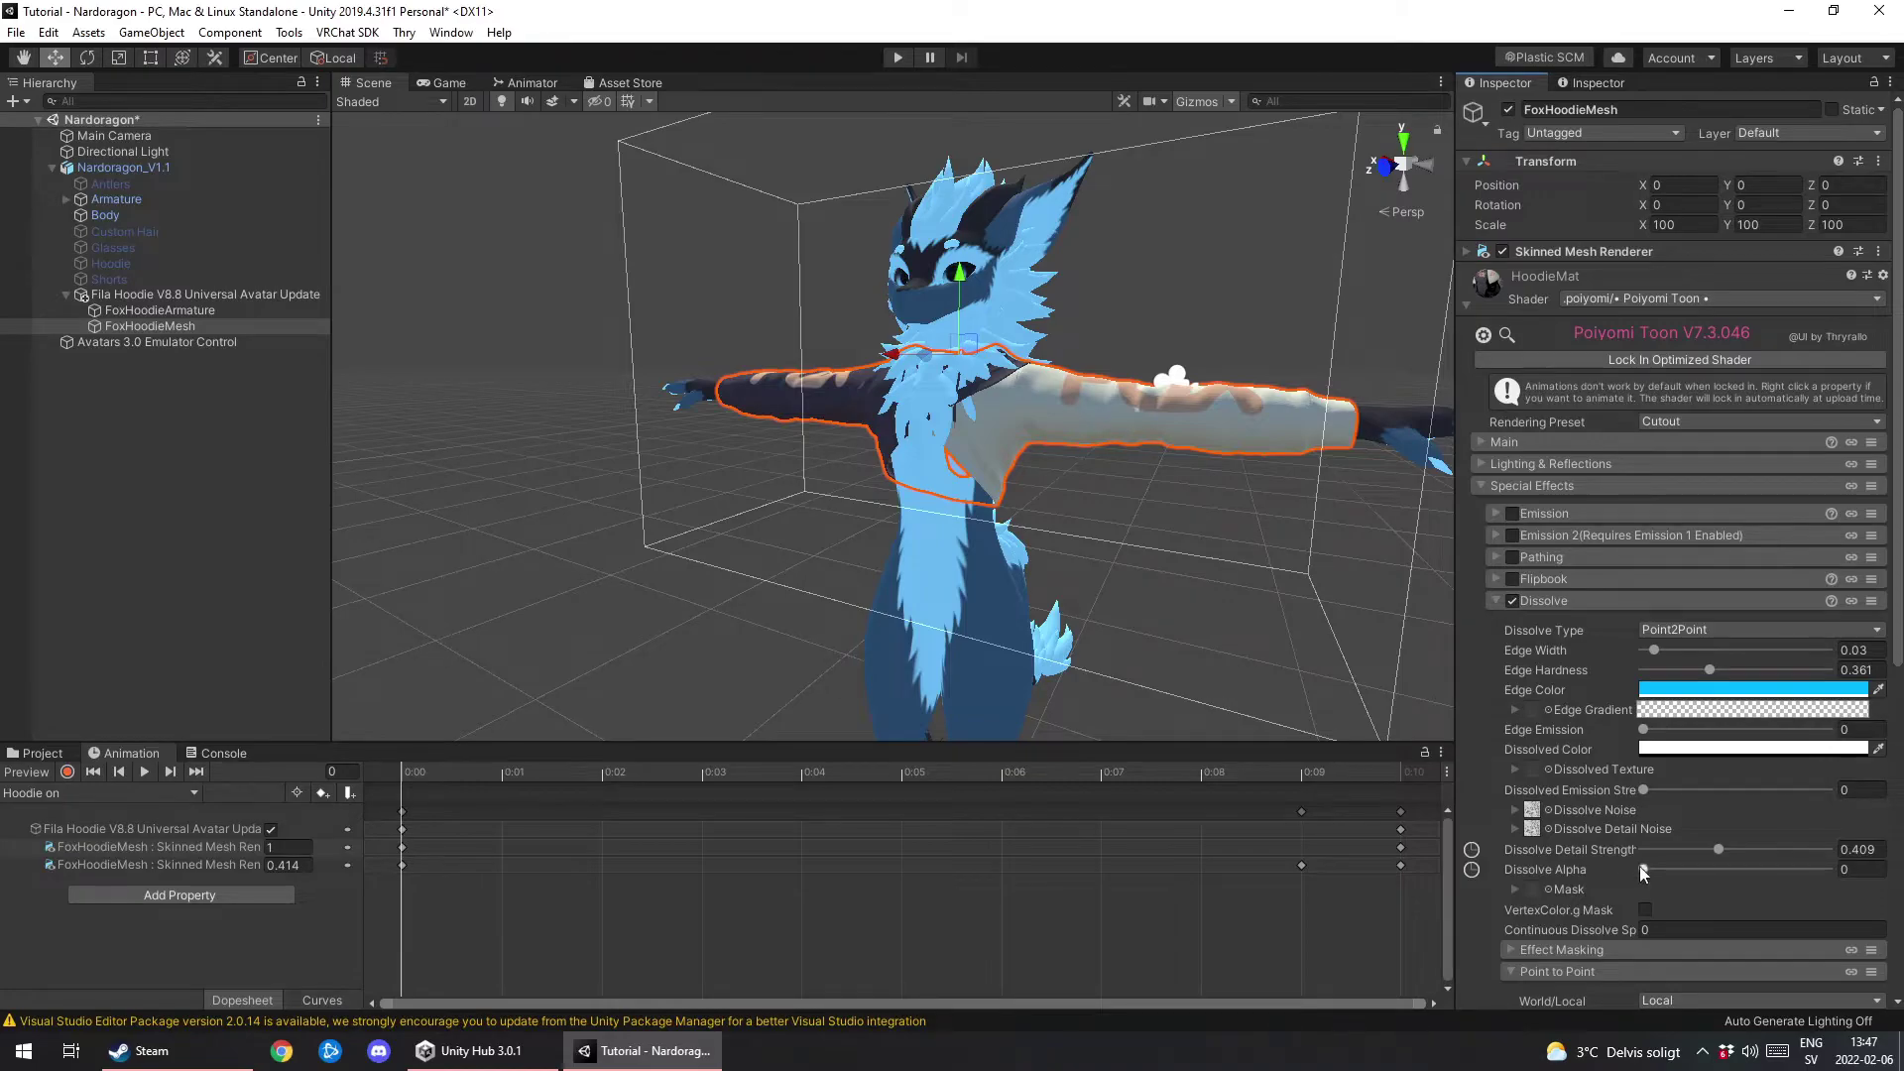
drag(1645, 873, 1694, 871)
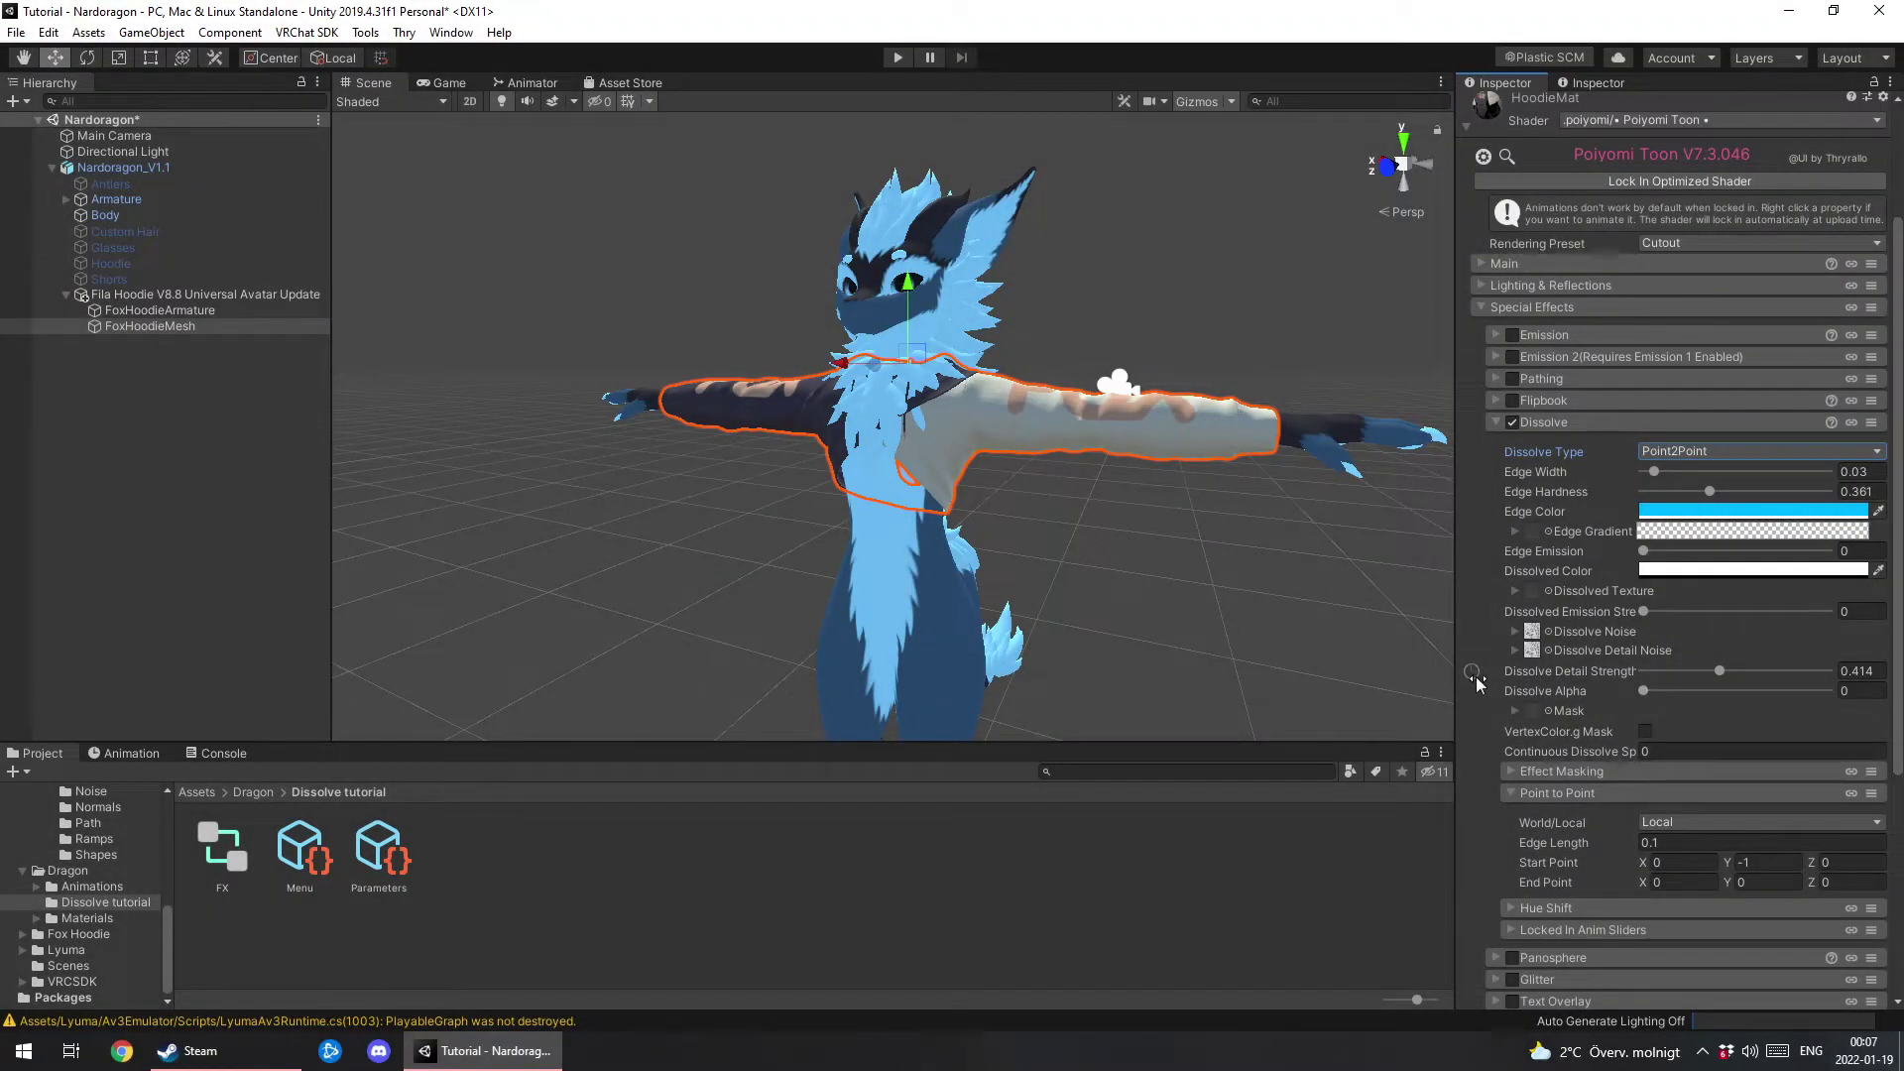
Raise Dissolve Alpha slightly and browse 'noise' textures for the Dissolve Detail Noise slot.
drag(1644, 691, 1679, 672)
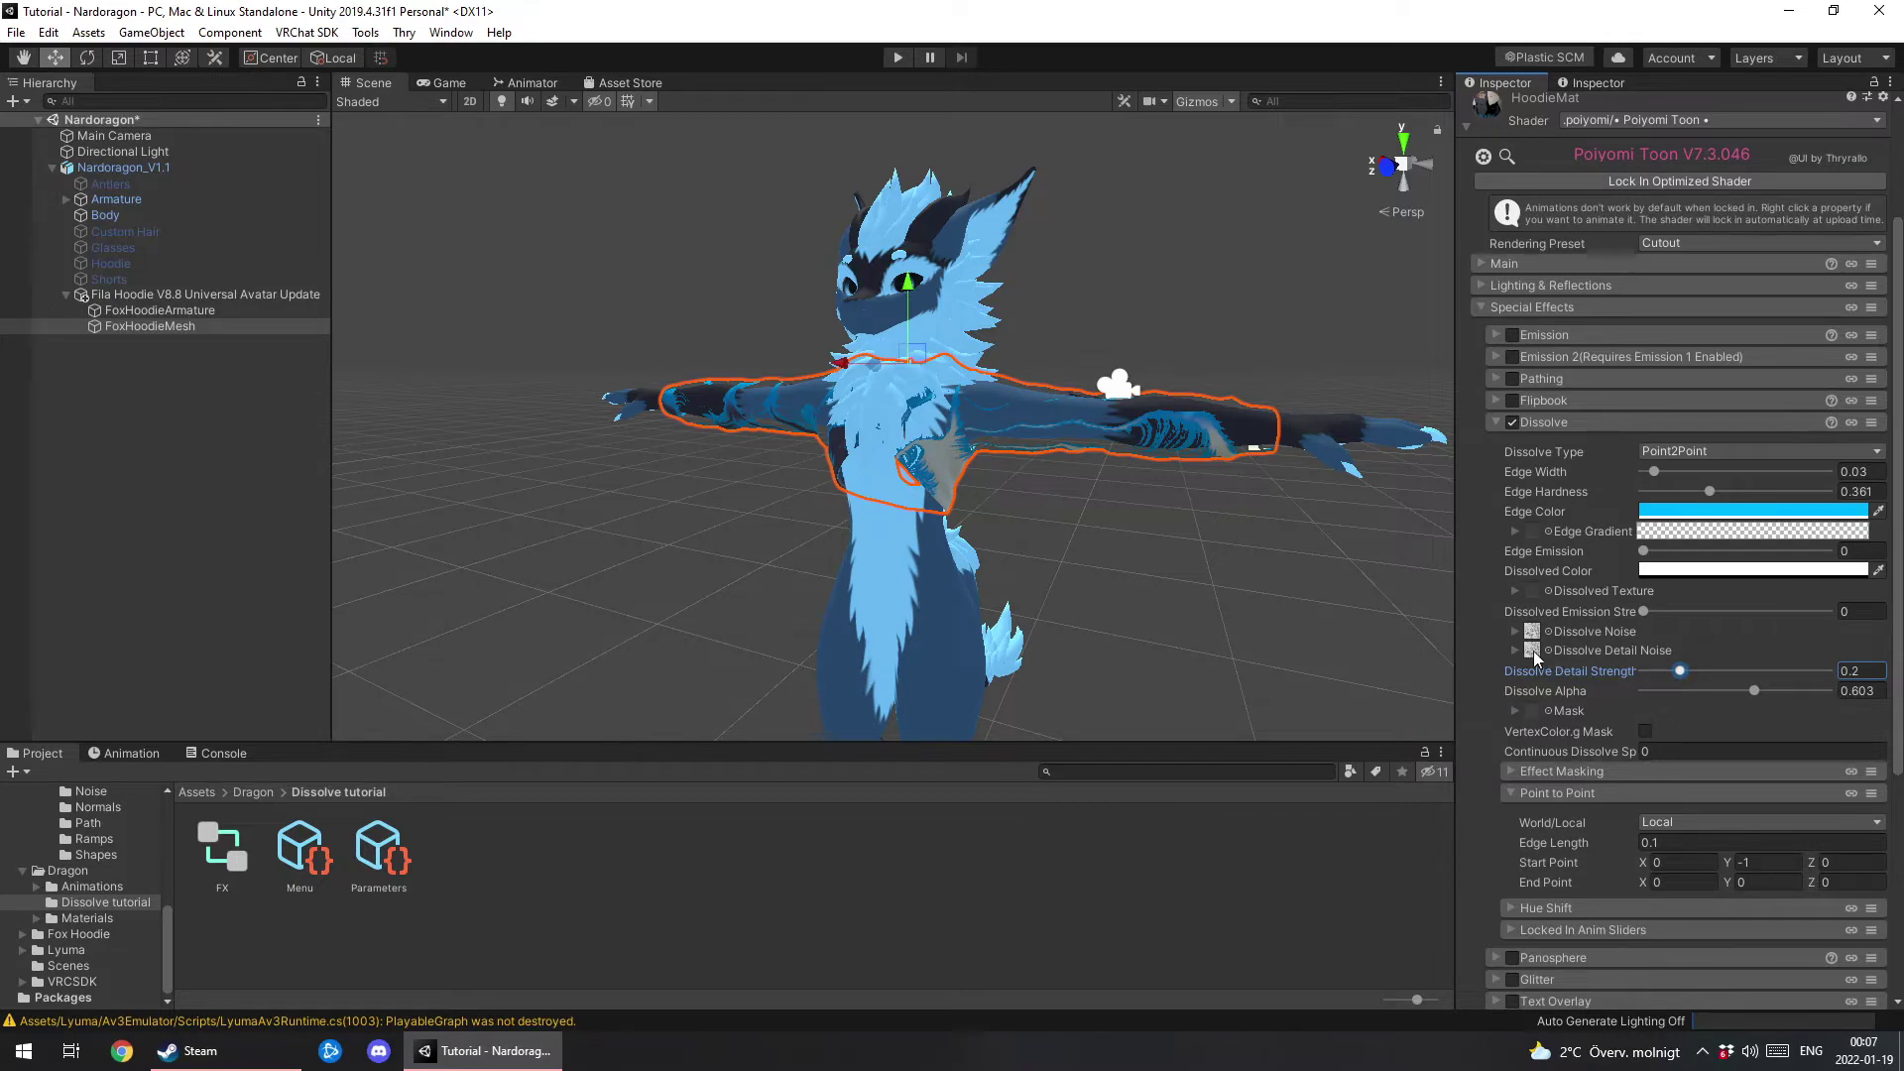
click(1534, 653)
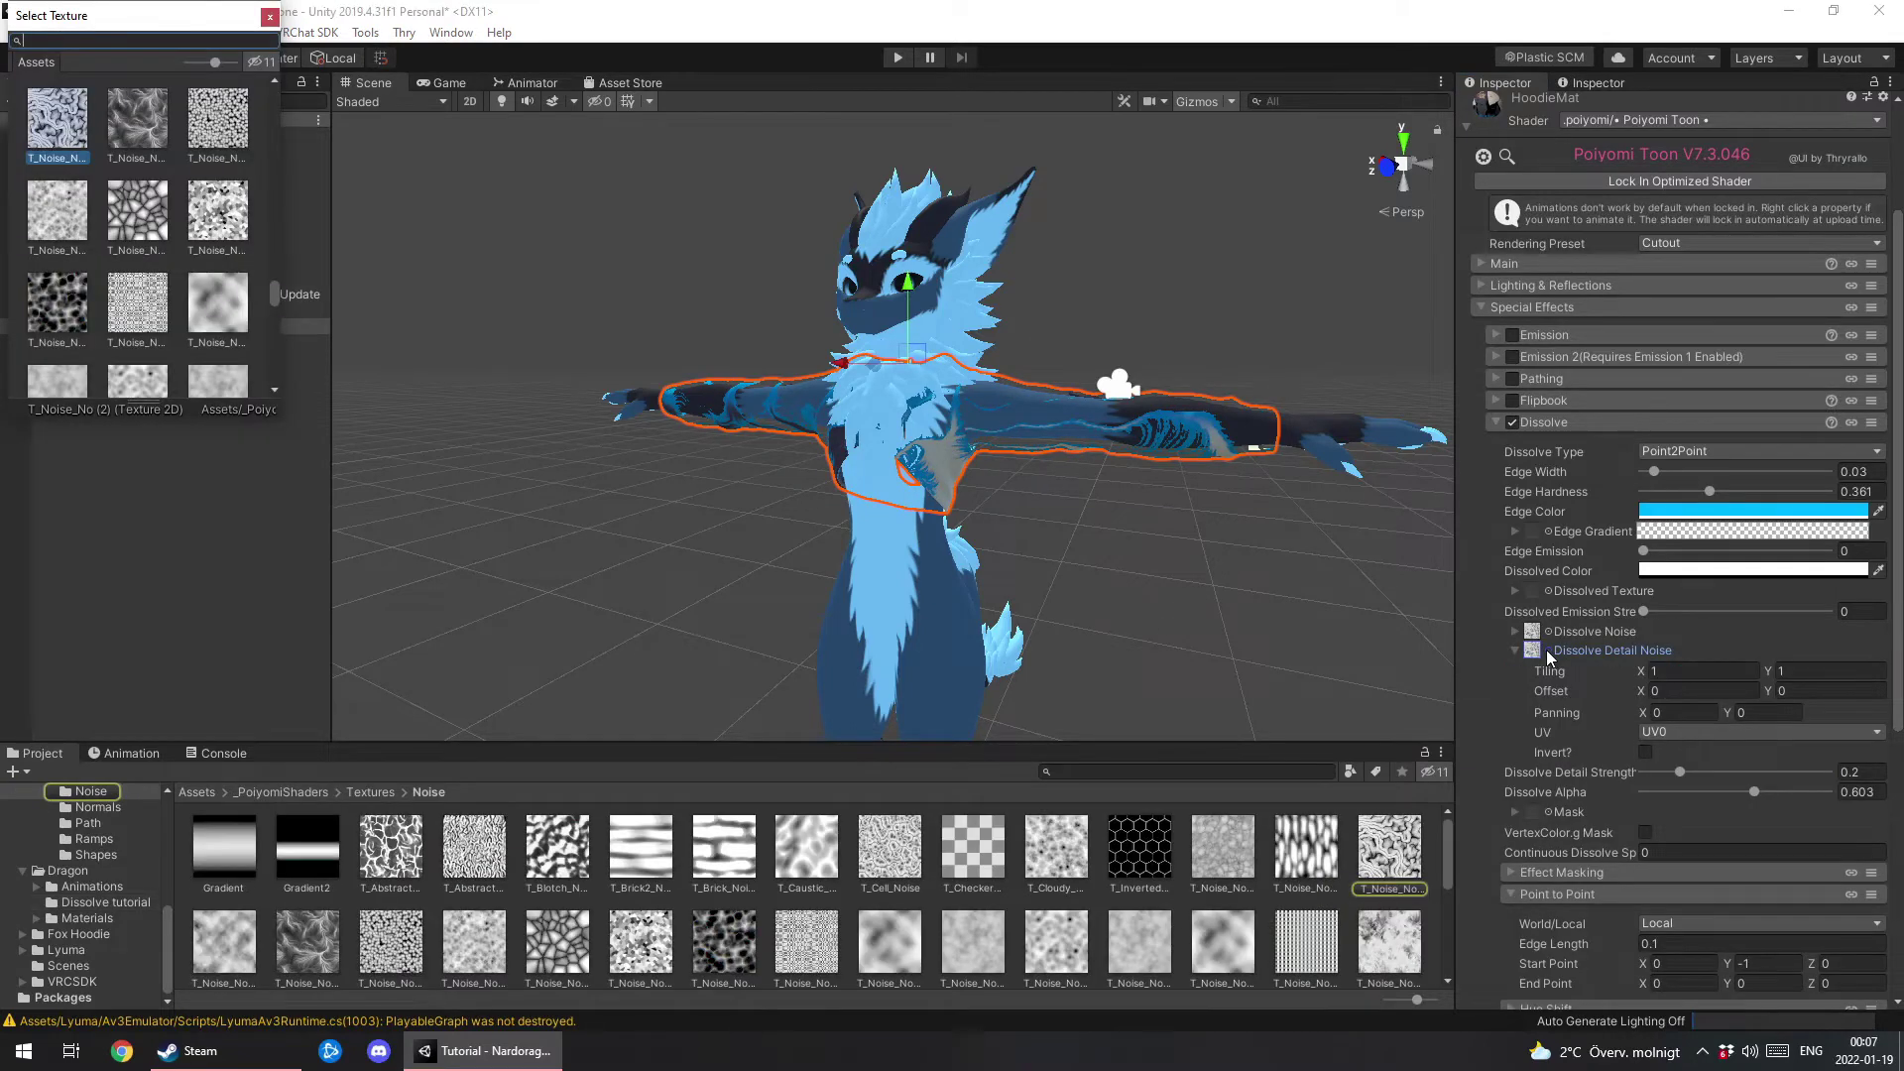
drag(214, 5, 1003, 279)
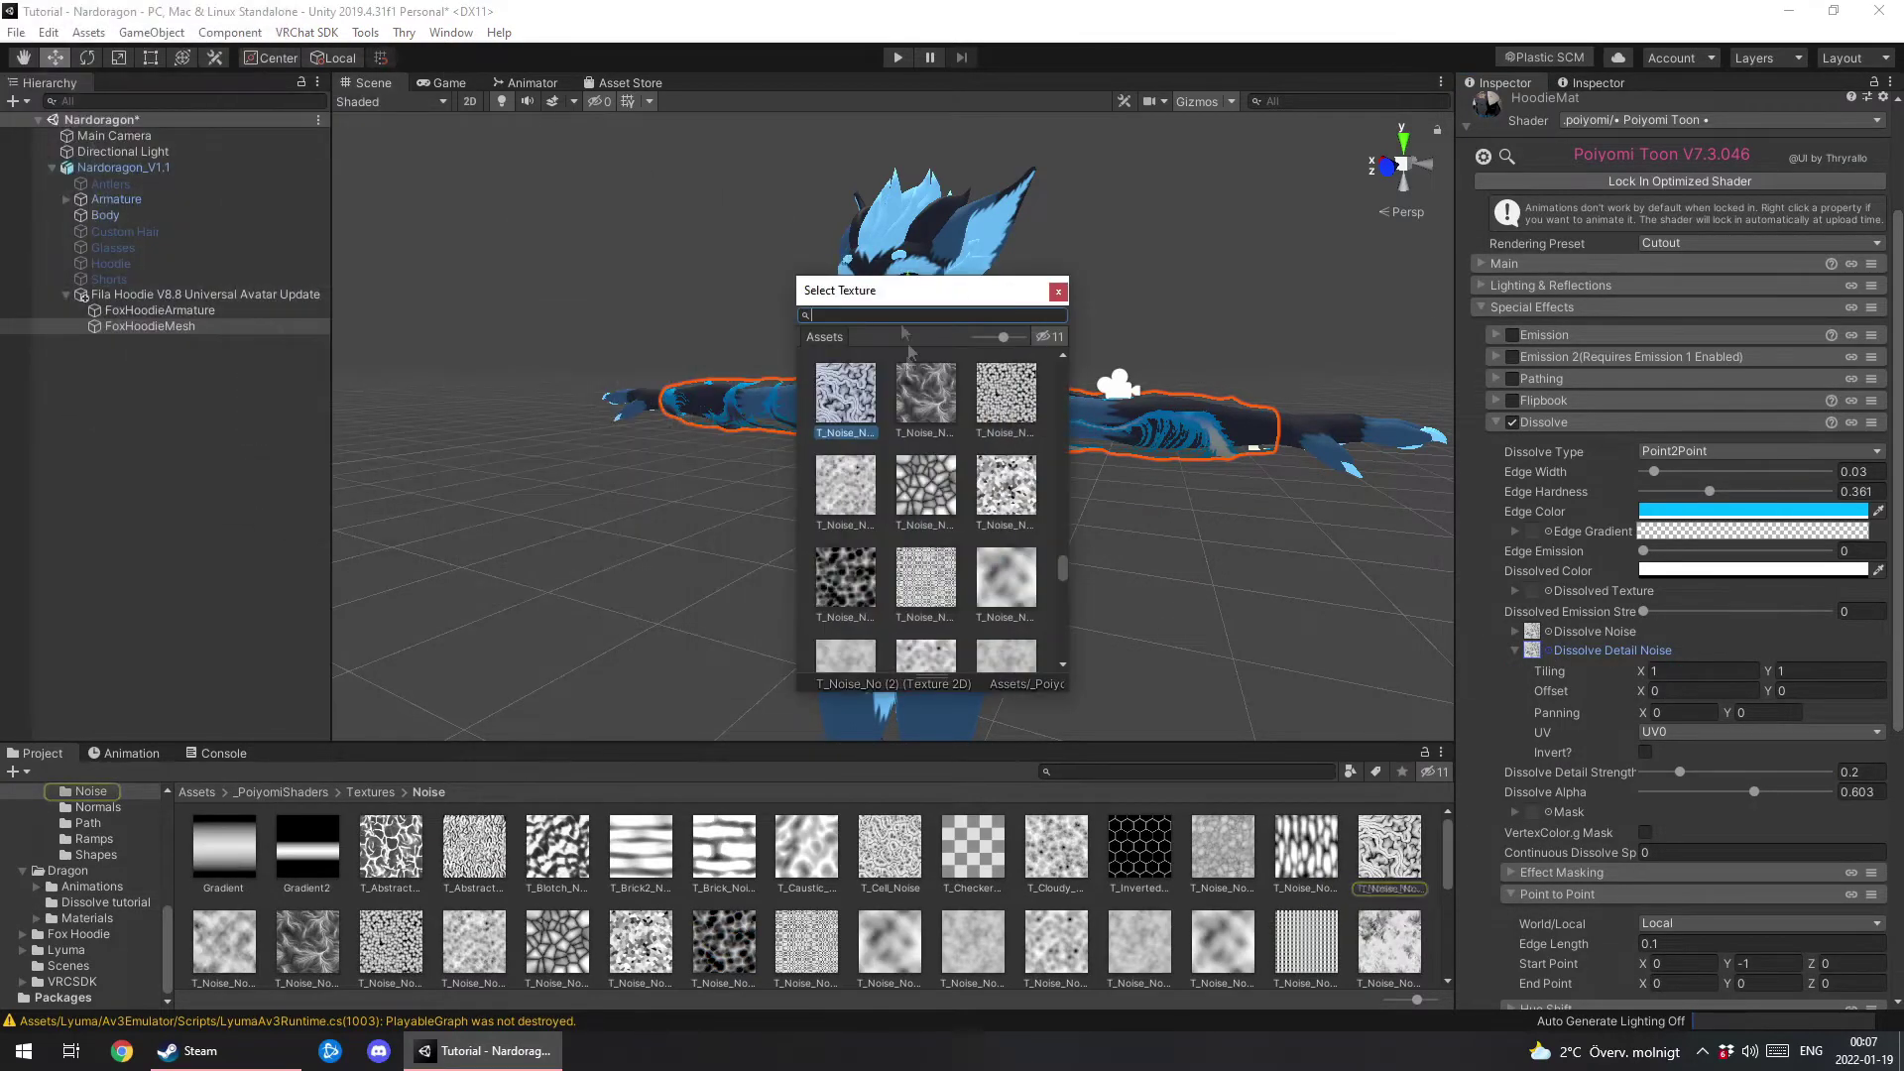
text(noise)
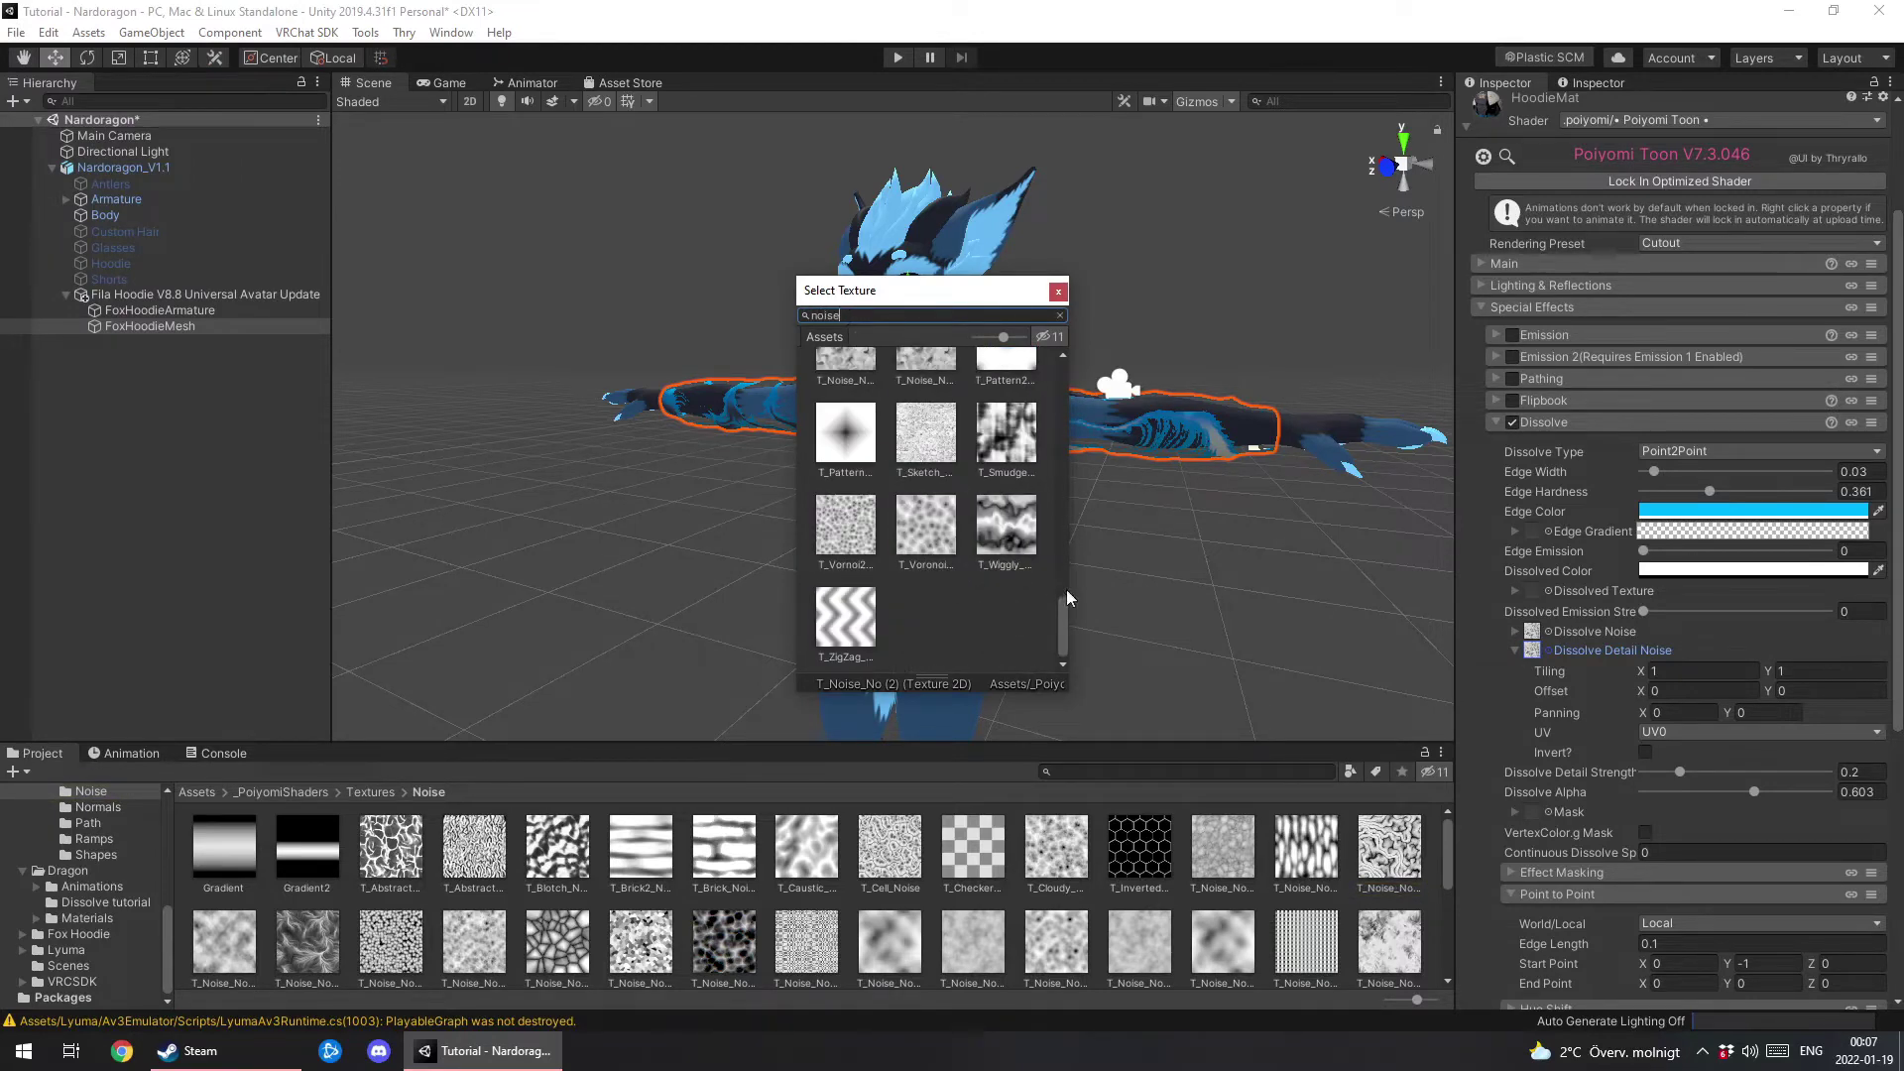
drag(1064, 605, 1051, 427)
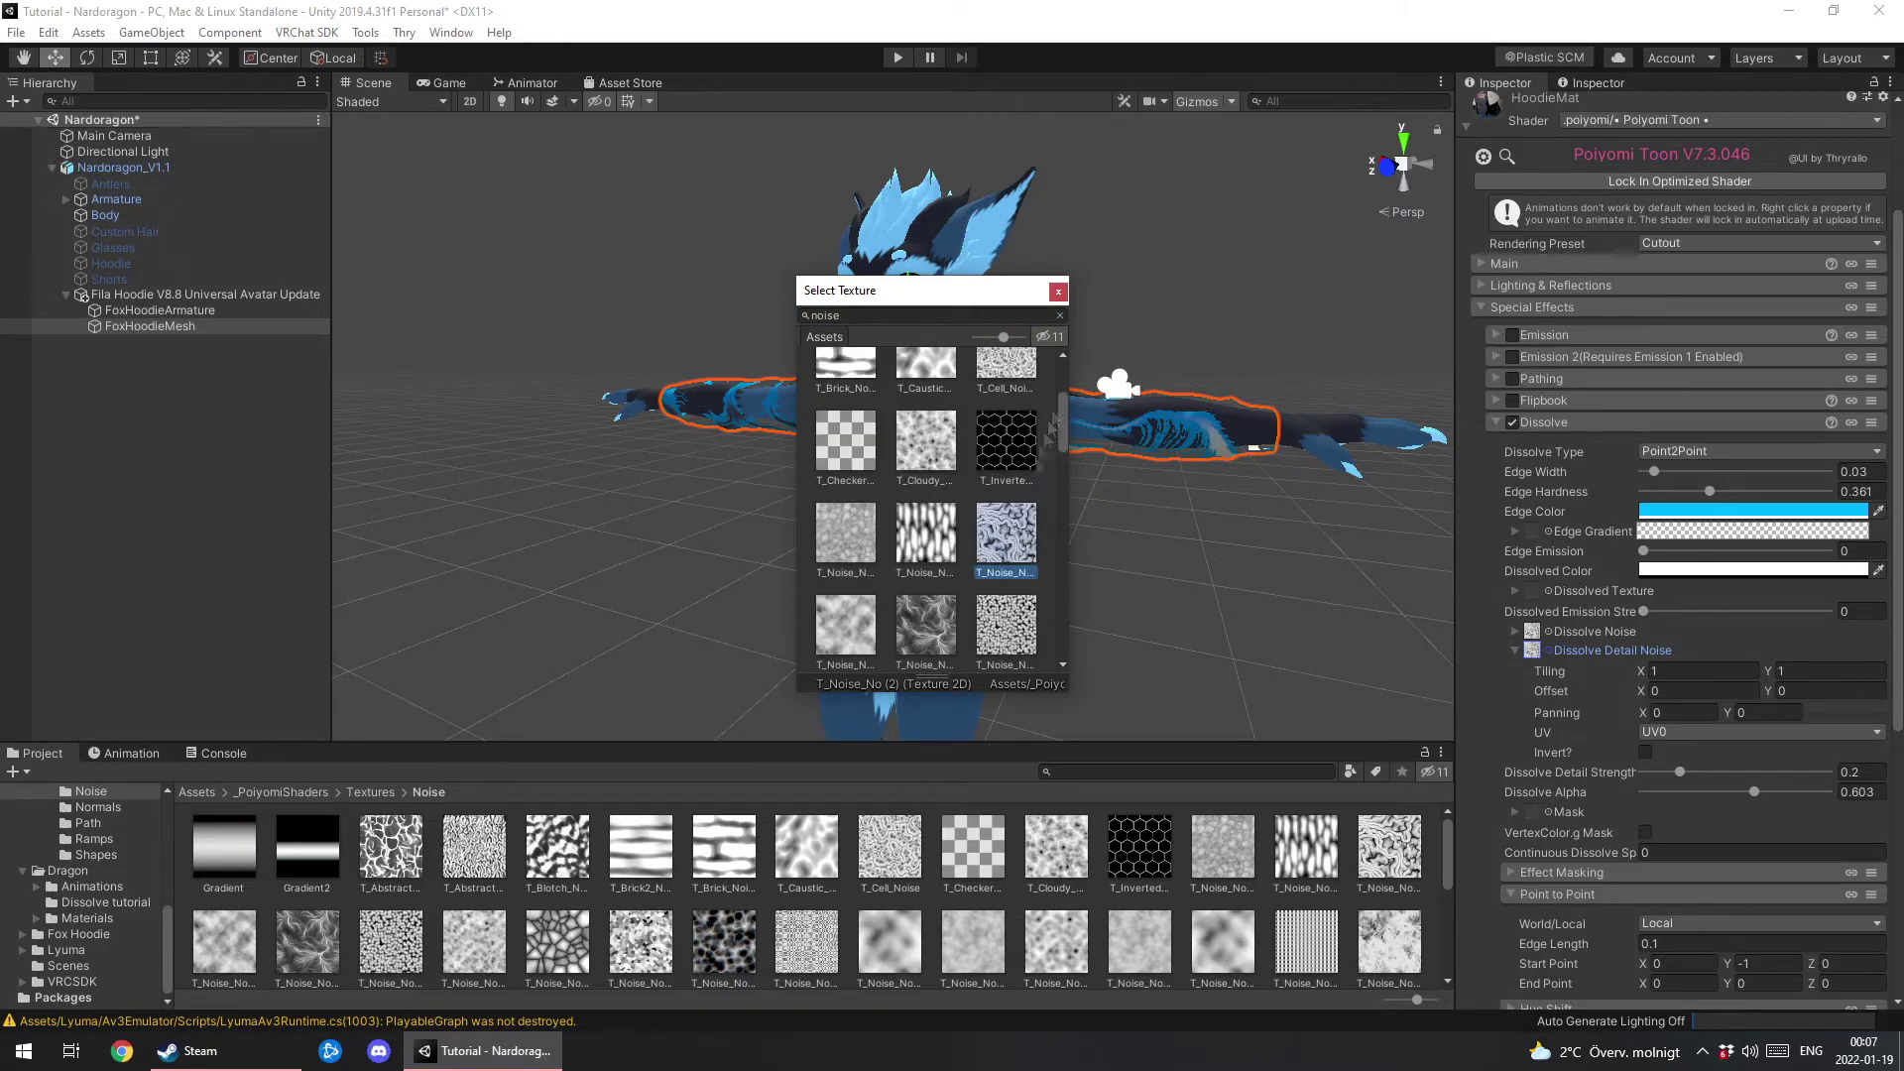
drag(994, 290, 513, 285)
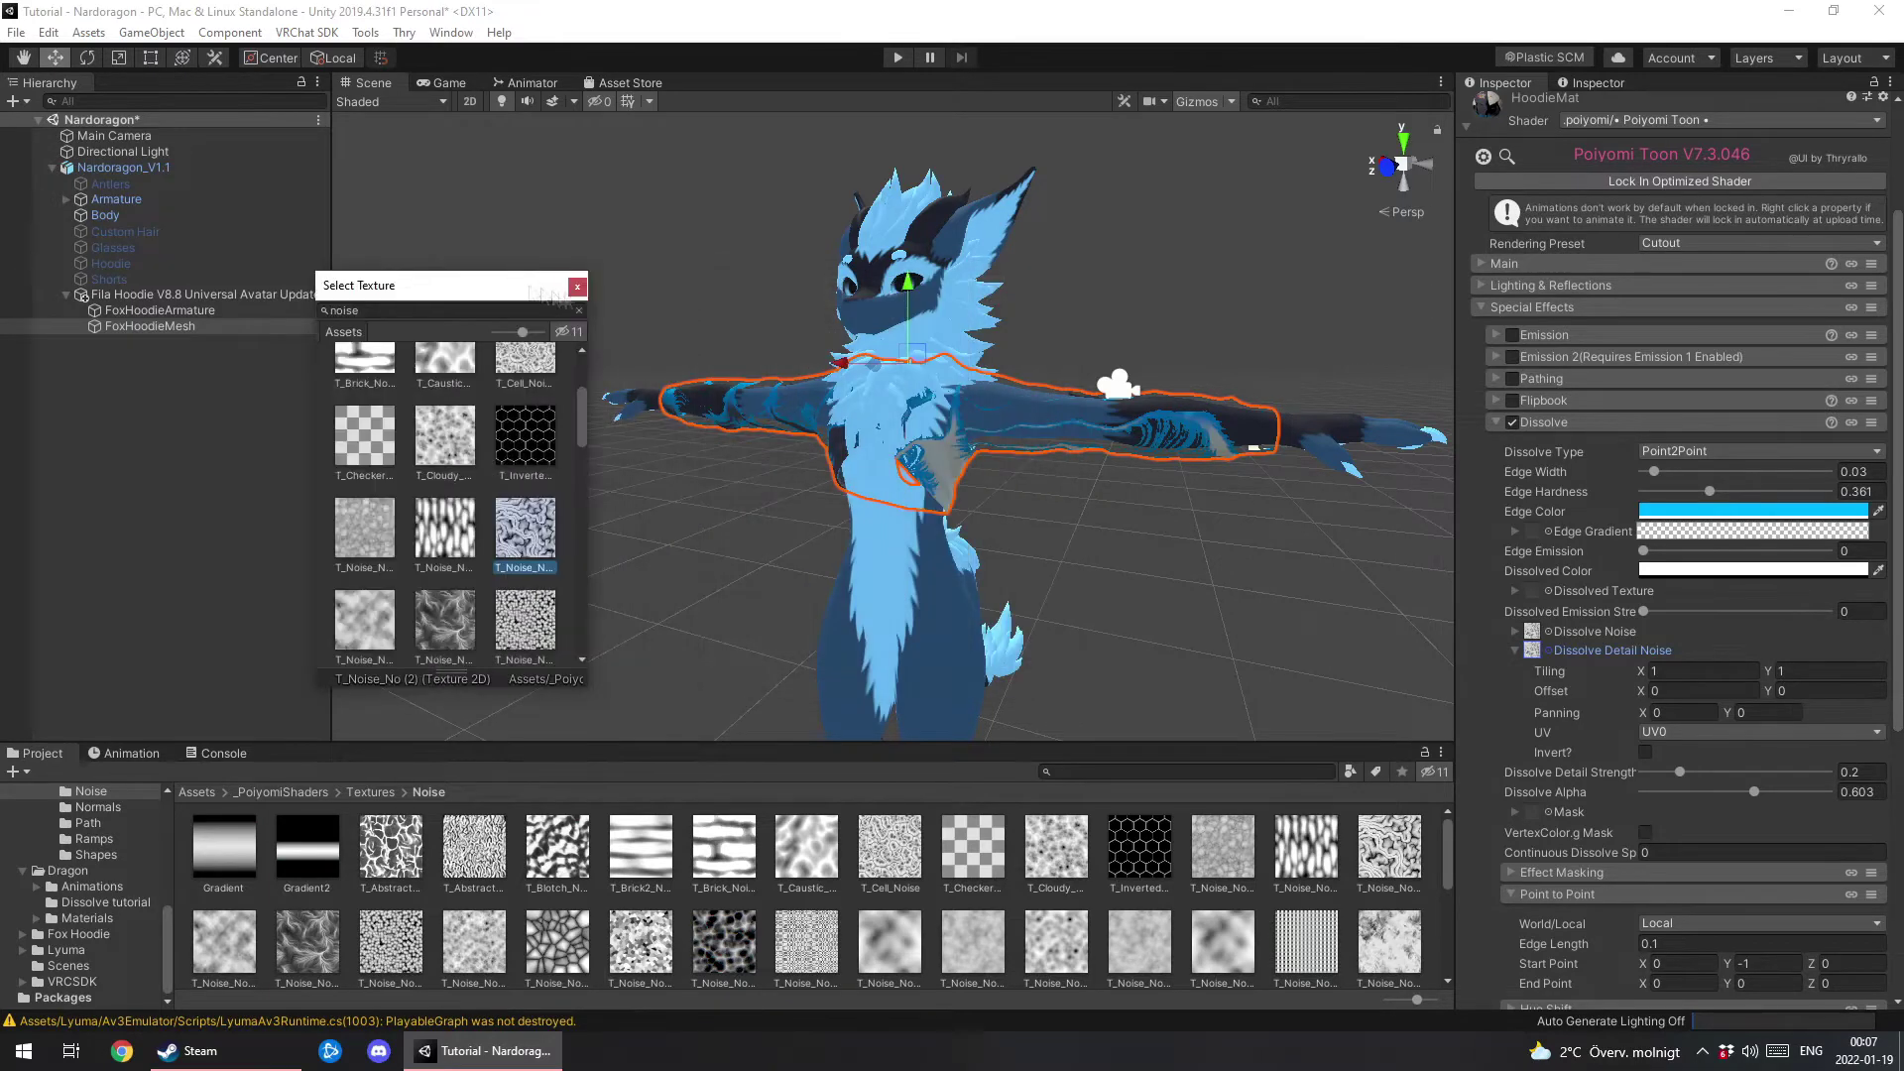
click(578, 289)
key(f)
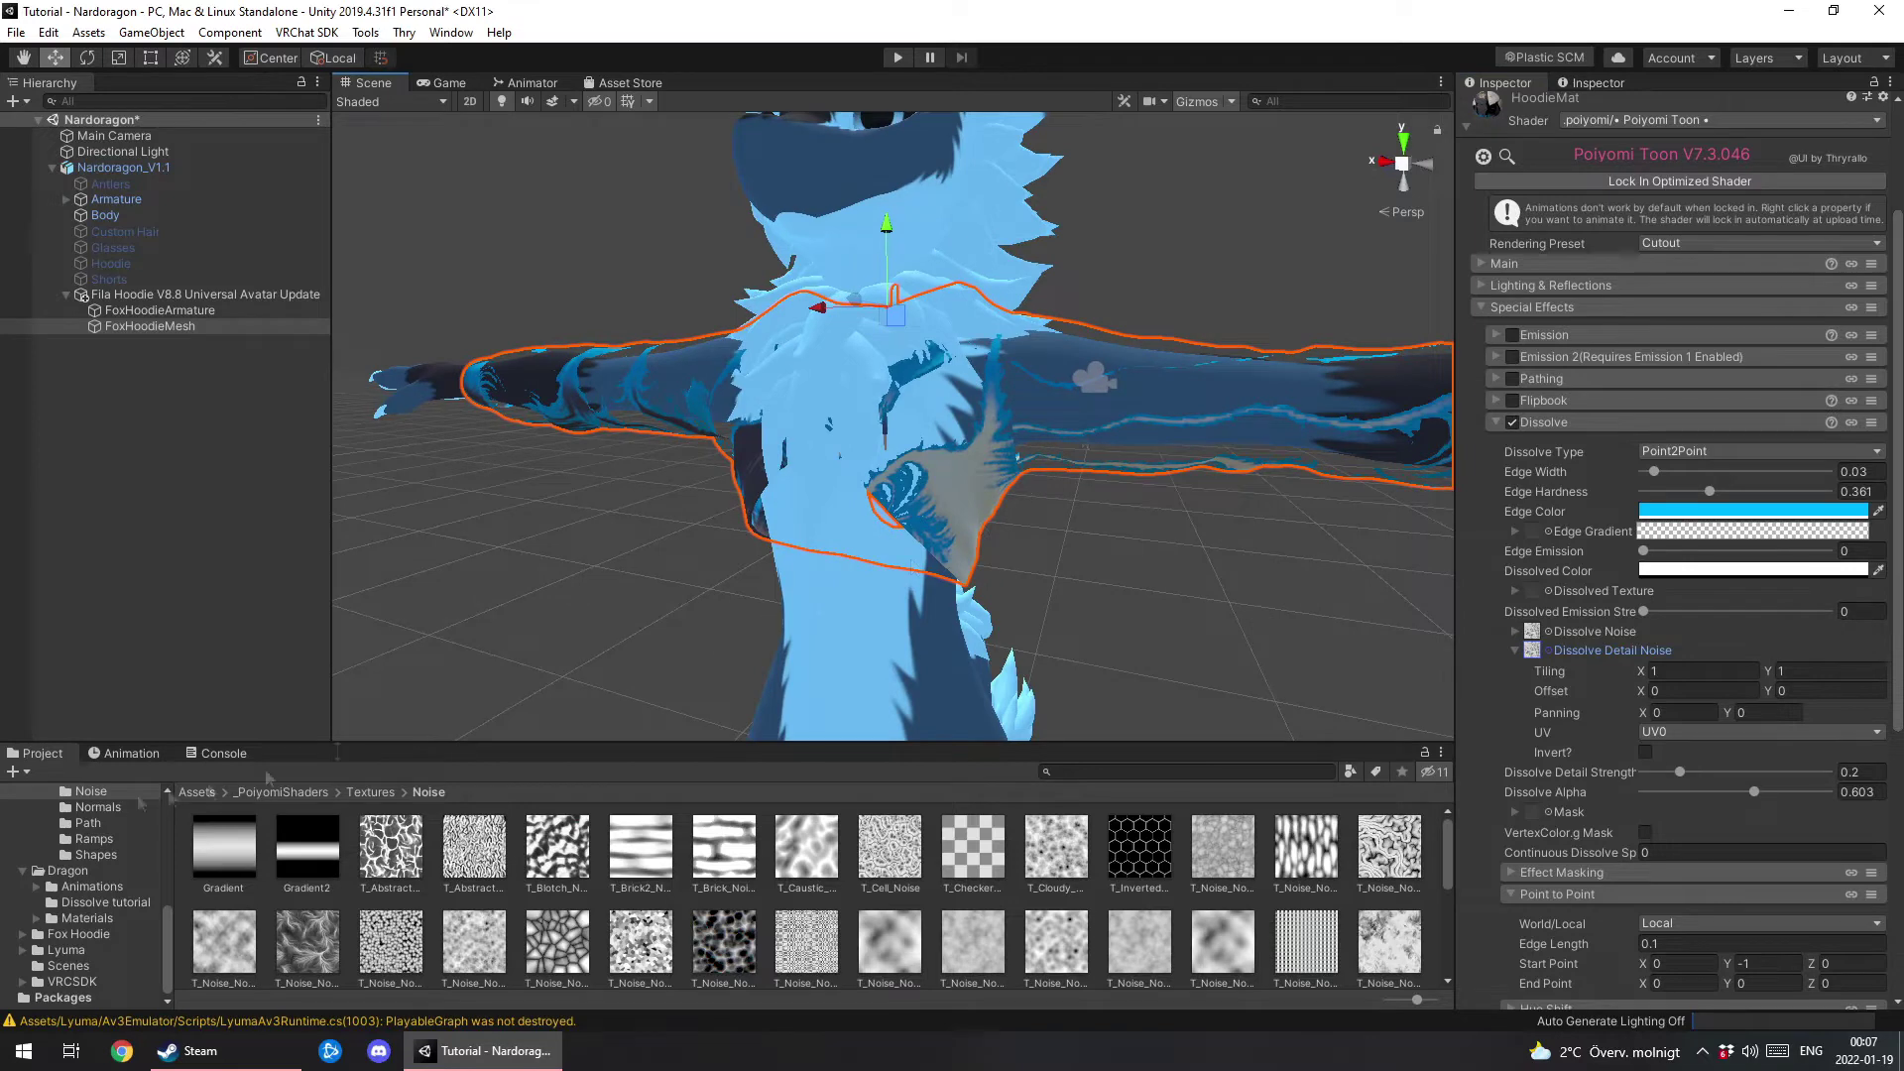
click(197, 791)
Test Dissolve Alpha and Detail Strength values, leaving Detail Strength 0.409 and Alpha 0.038.
drag(1753, 792, 1673, 773)
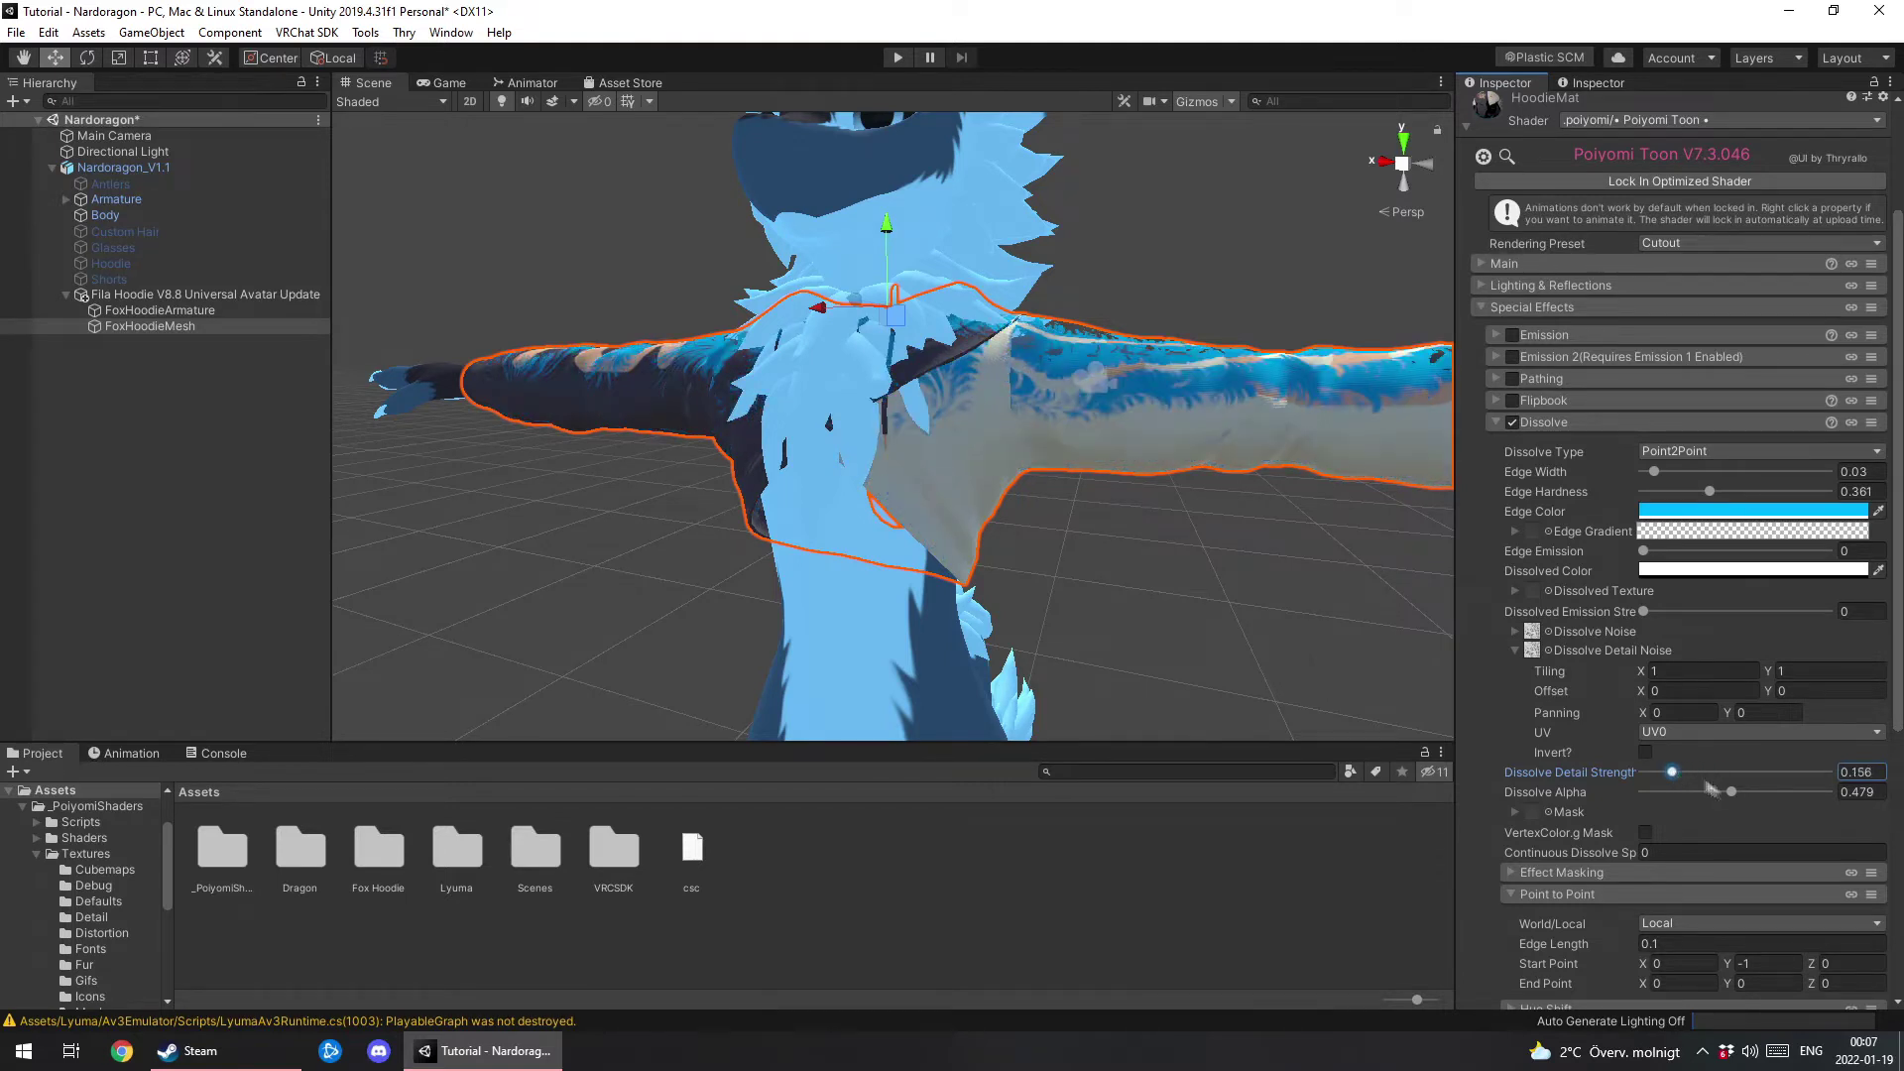
click(1708, 790)
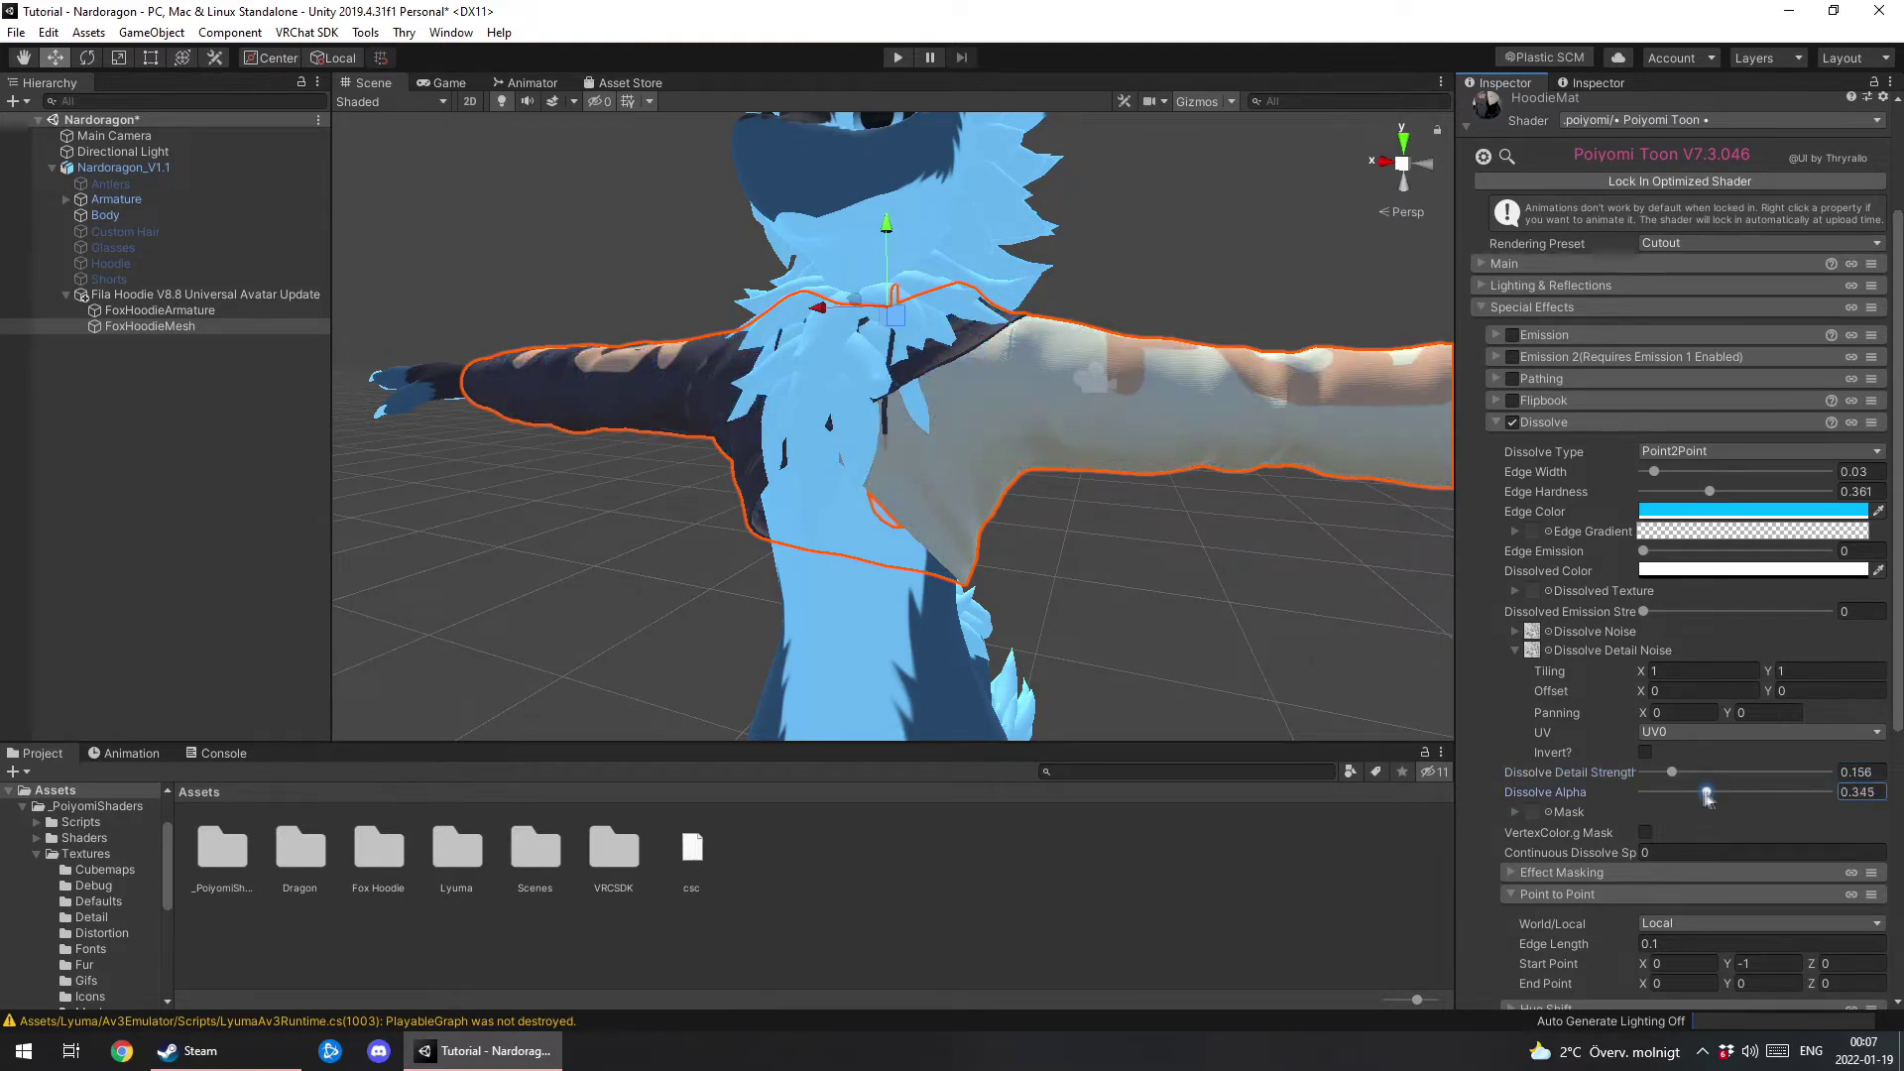
click(1686, 773)
drag(1686, 773, 1850, 780)
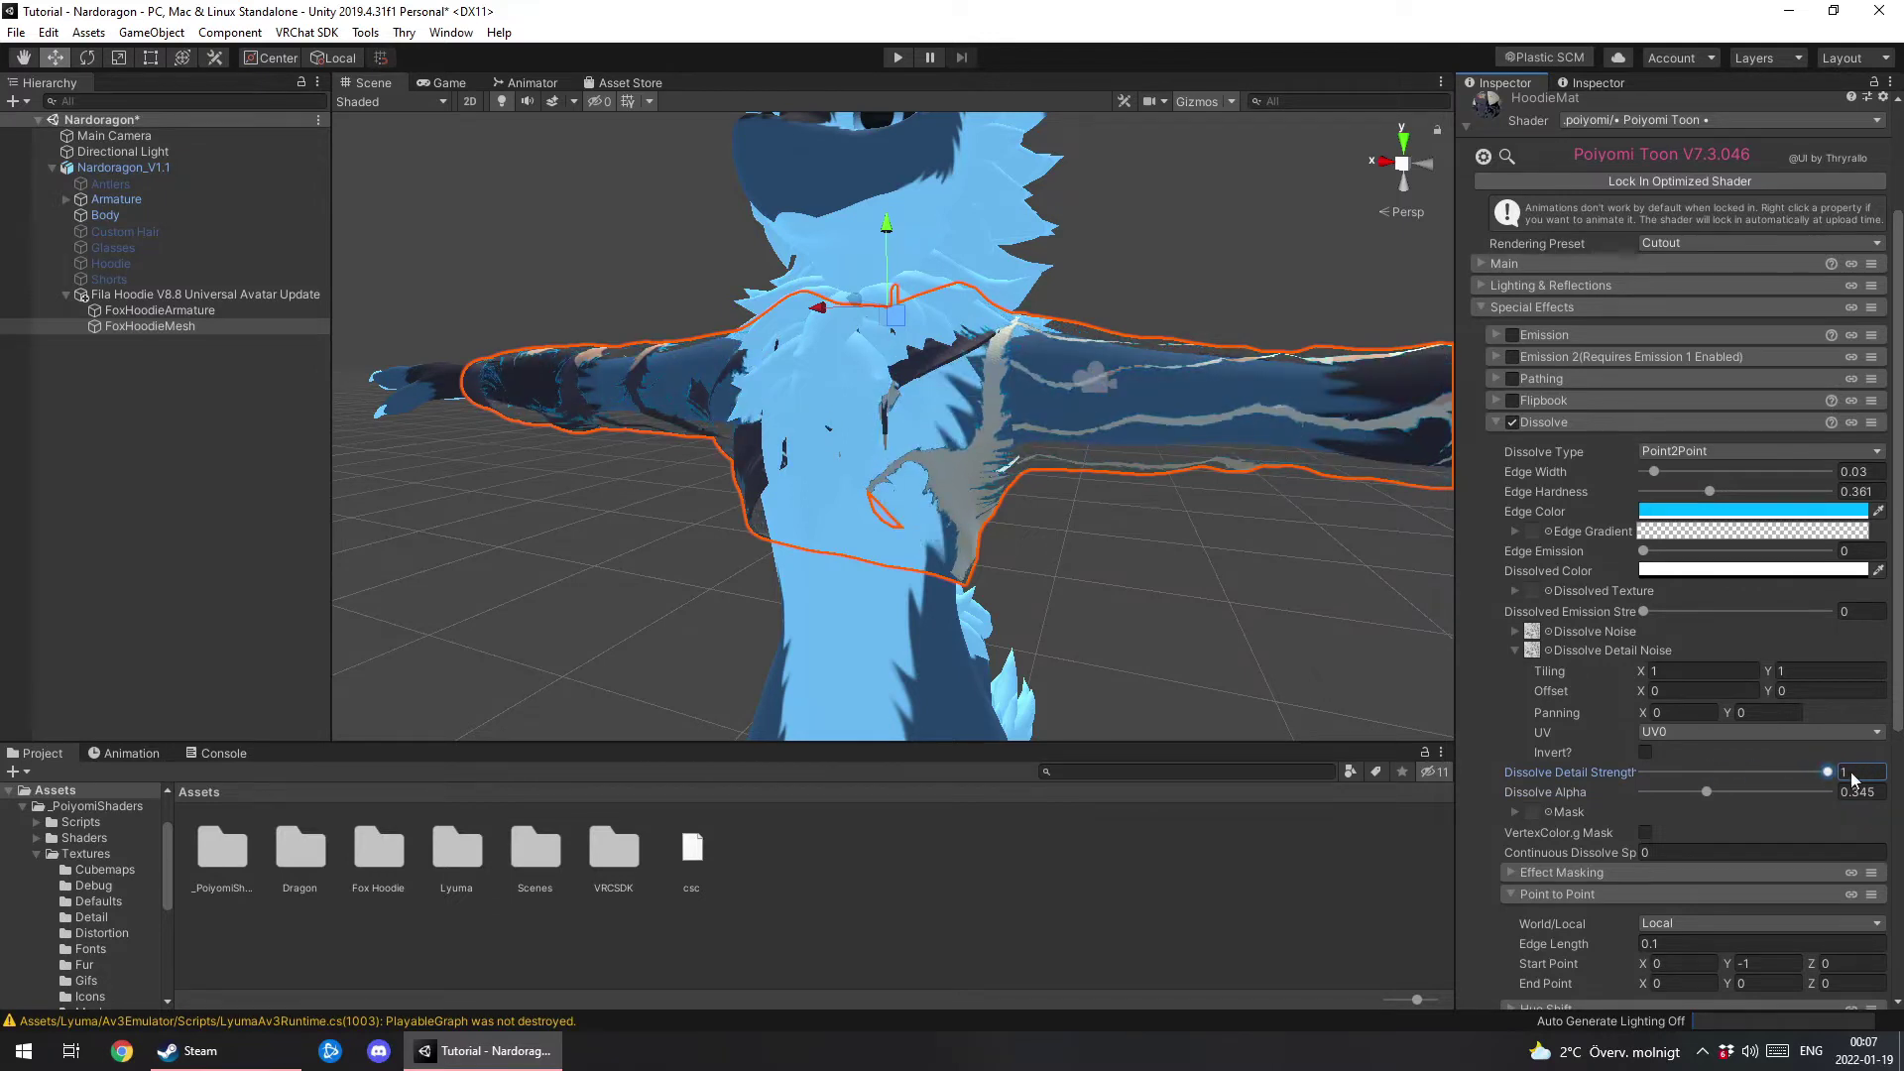
drag(1707, 791, 1592, 793)
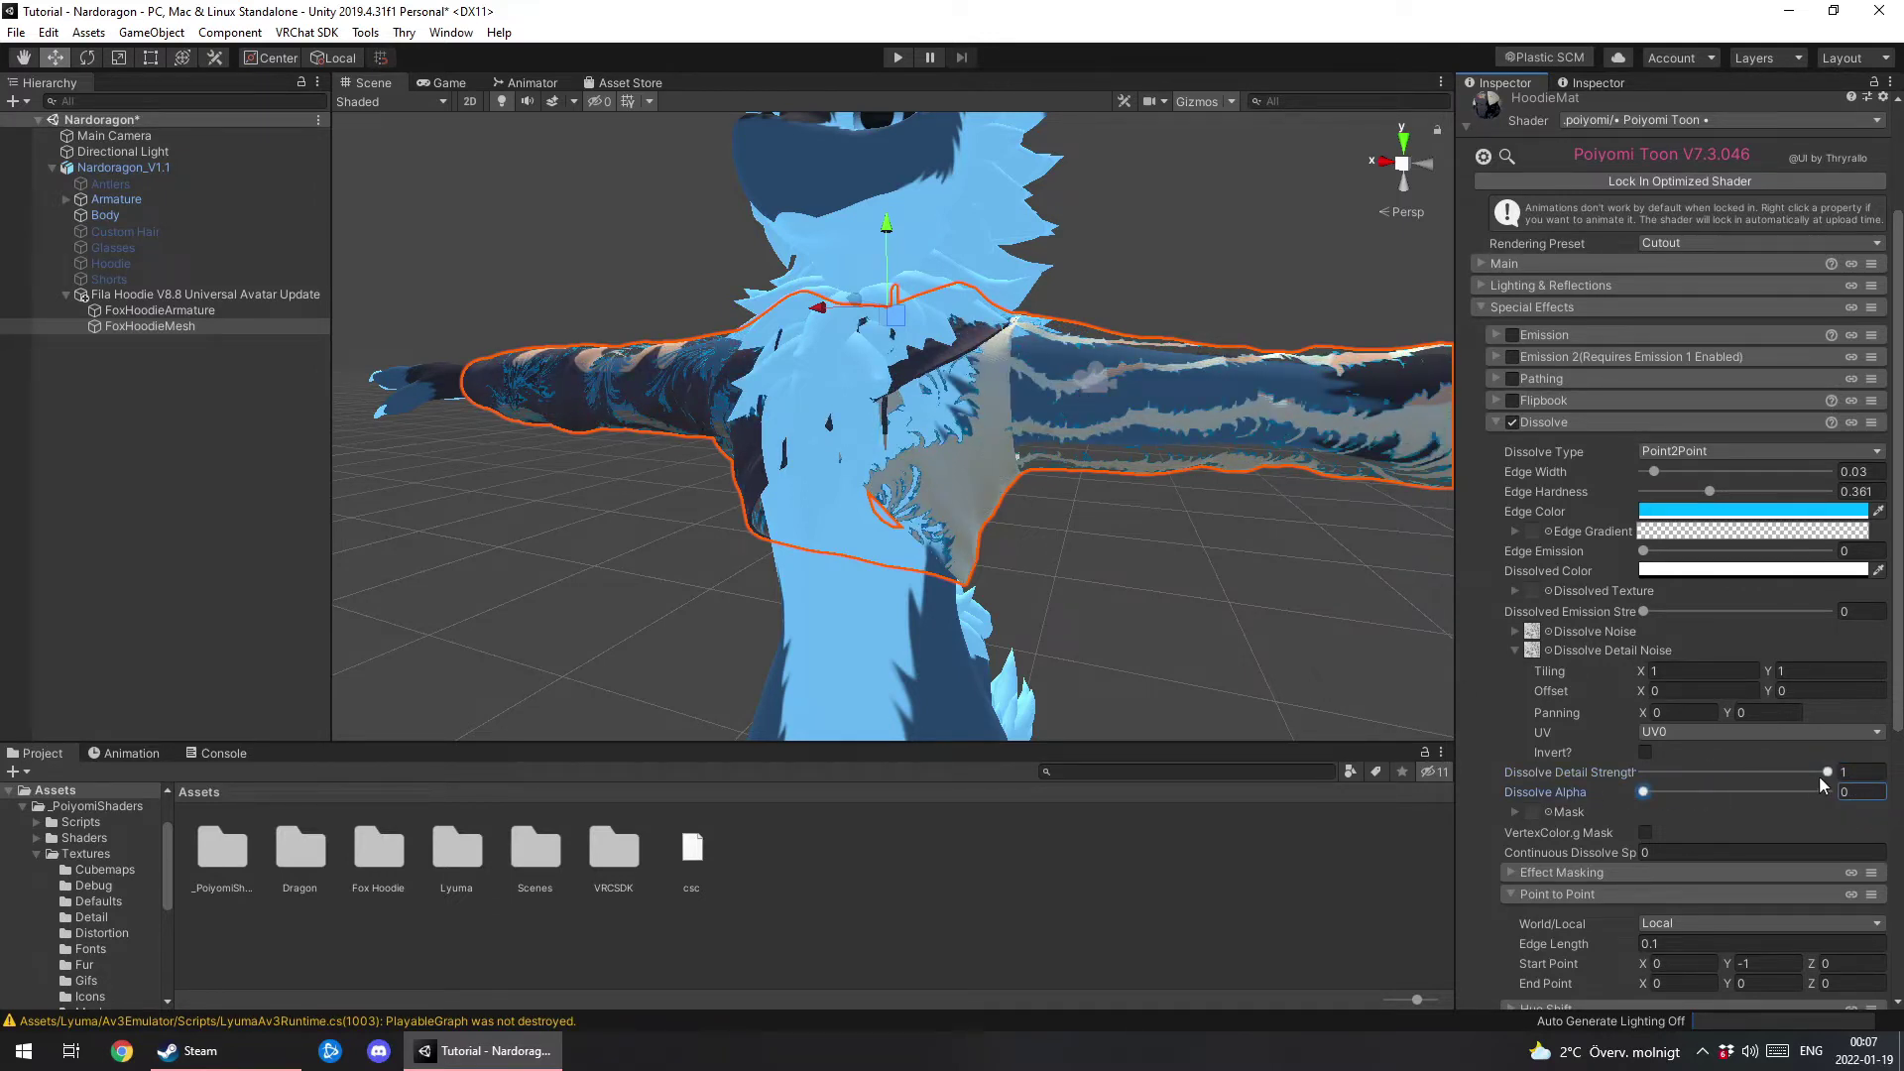
drag(1819, 776, 1719, 764)
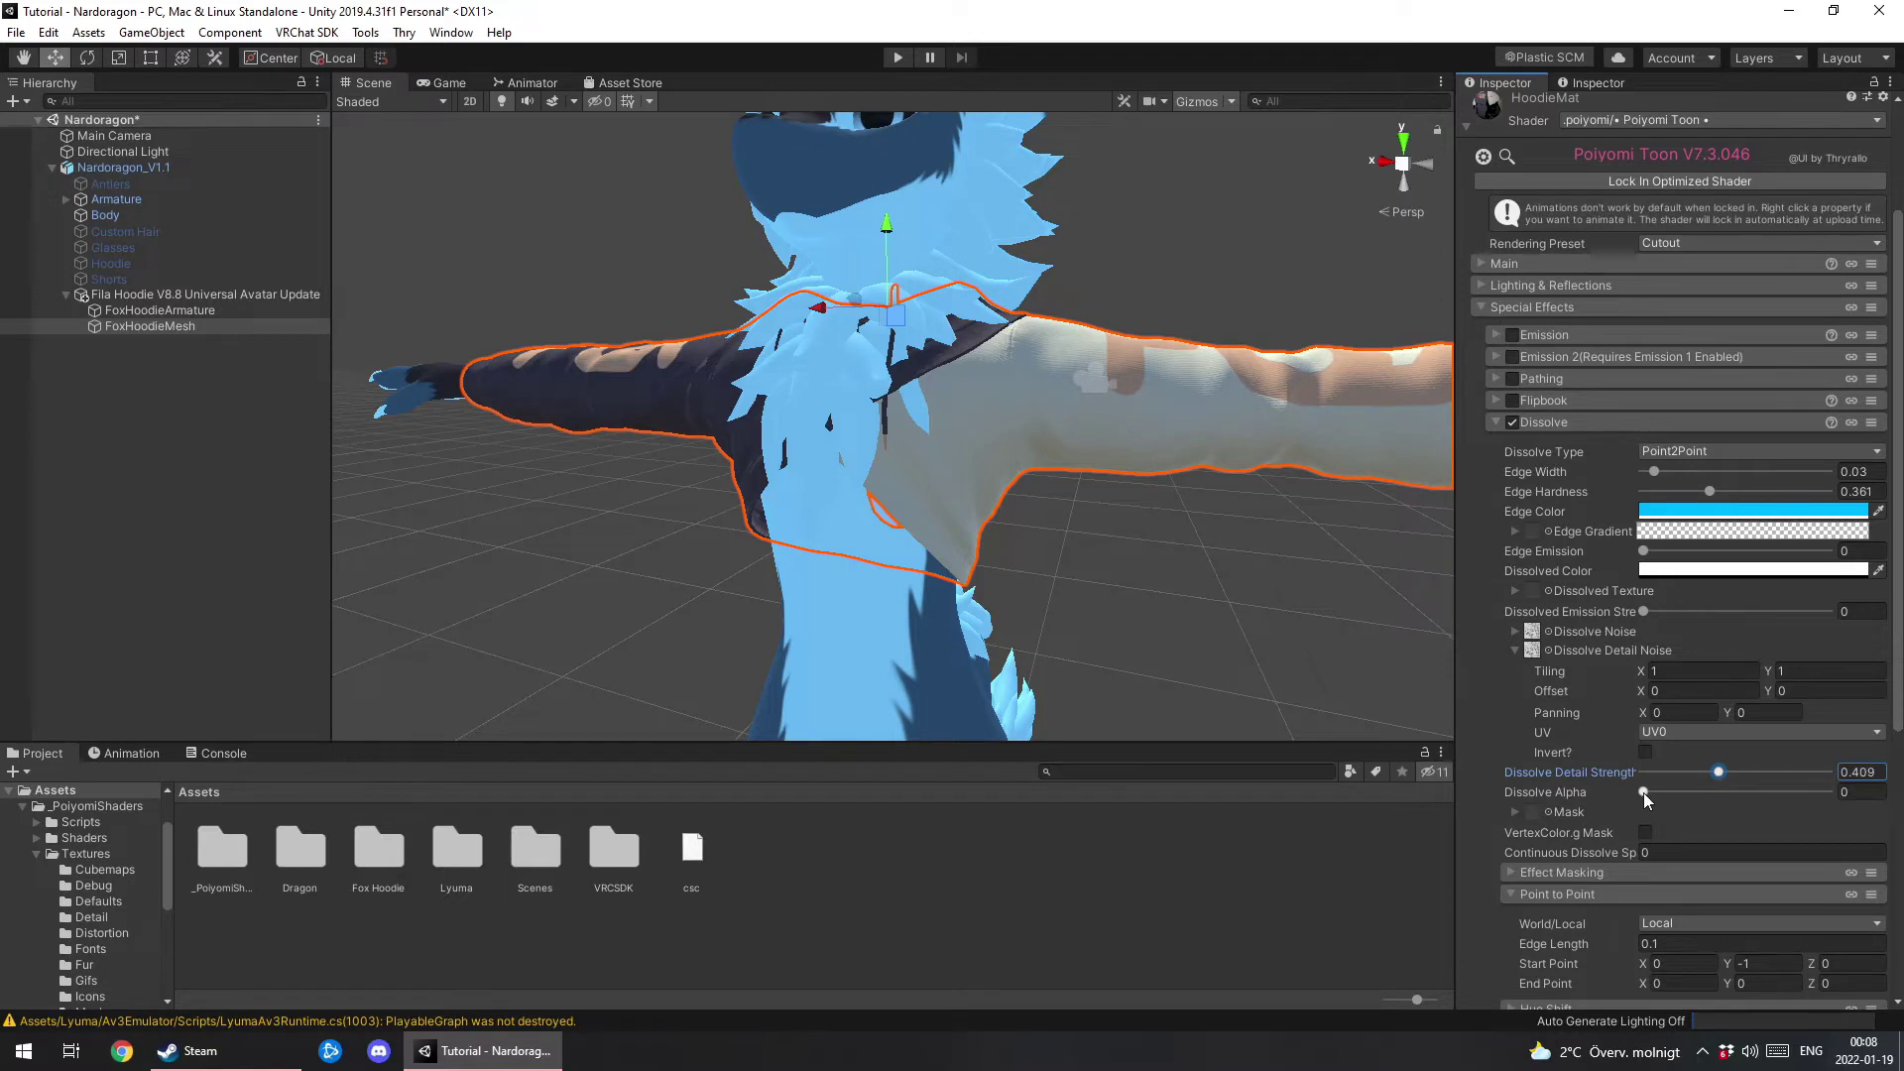
mouse_move(1645, 793)
mouse_down()
mouse_move(1817, 799)
mouse_move(1650, 783)
mouse_up()
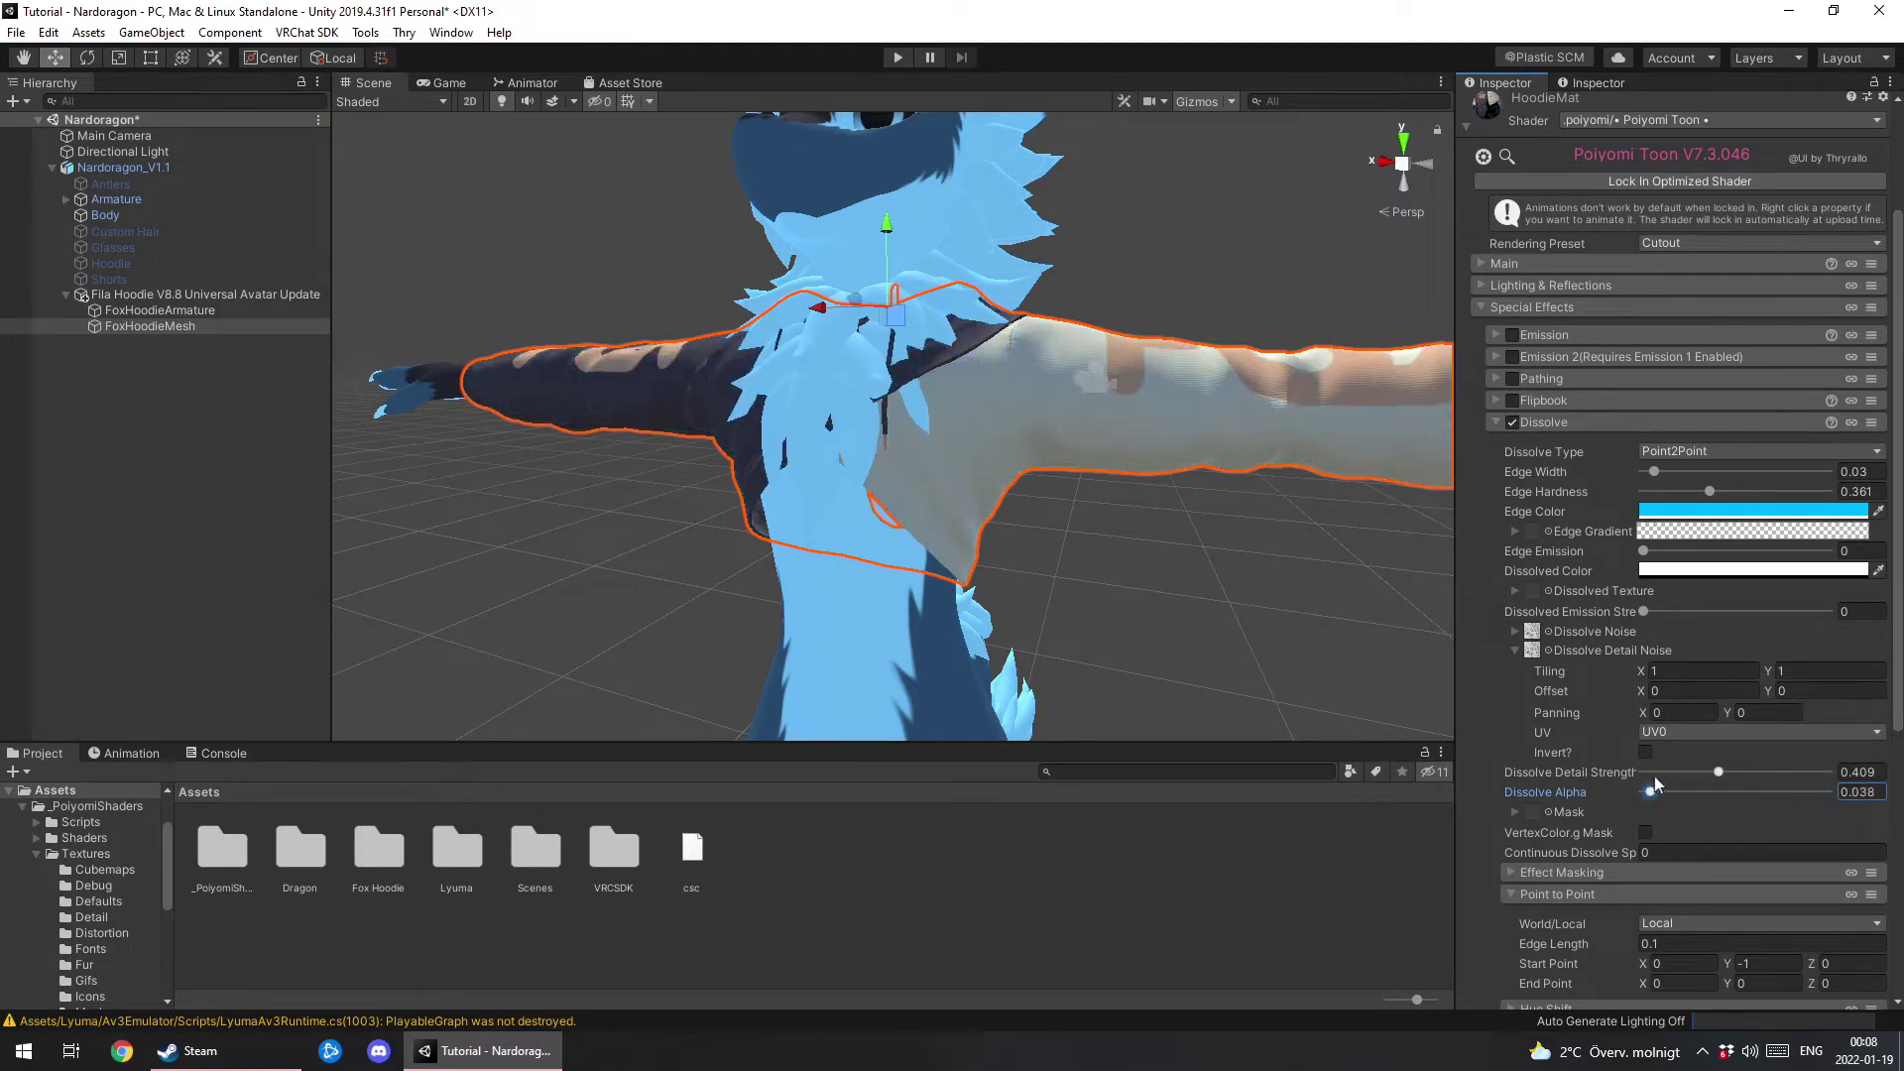
Set Point to Point End Point Y to 0, then sweep Dissolve Alpha near 1 and back to 0.
scroll(1654, 776, down, 3)
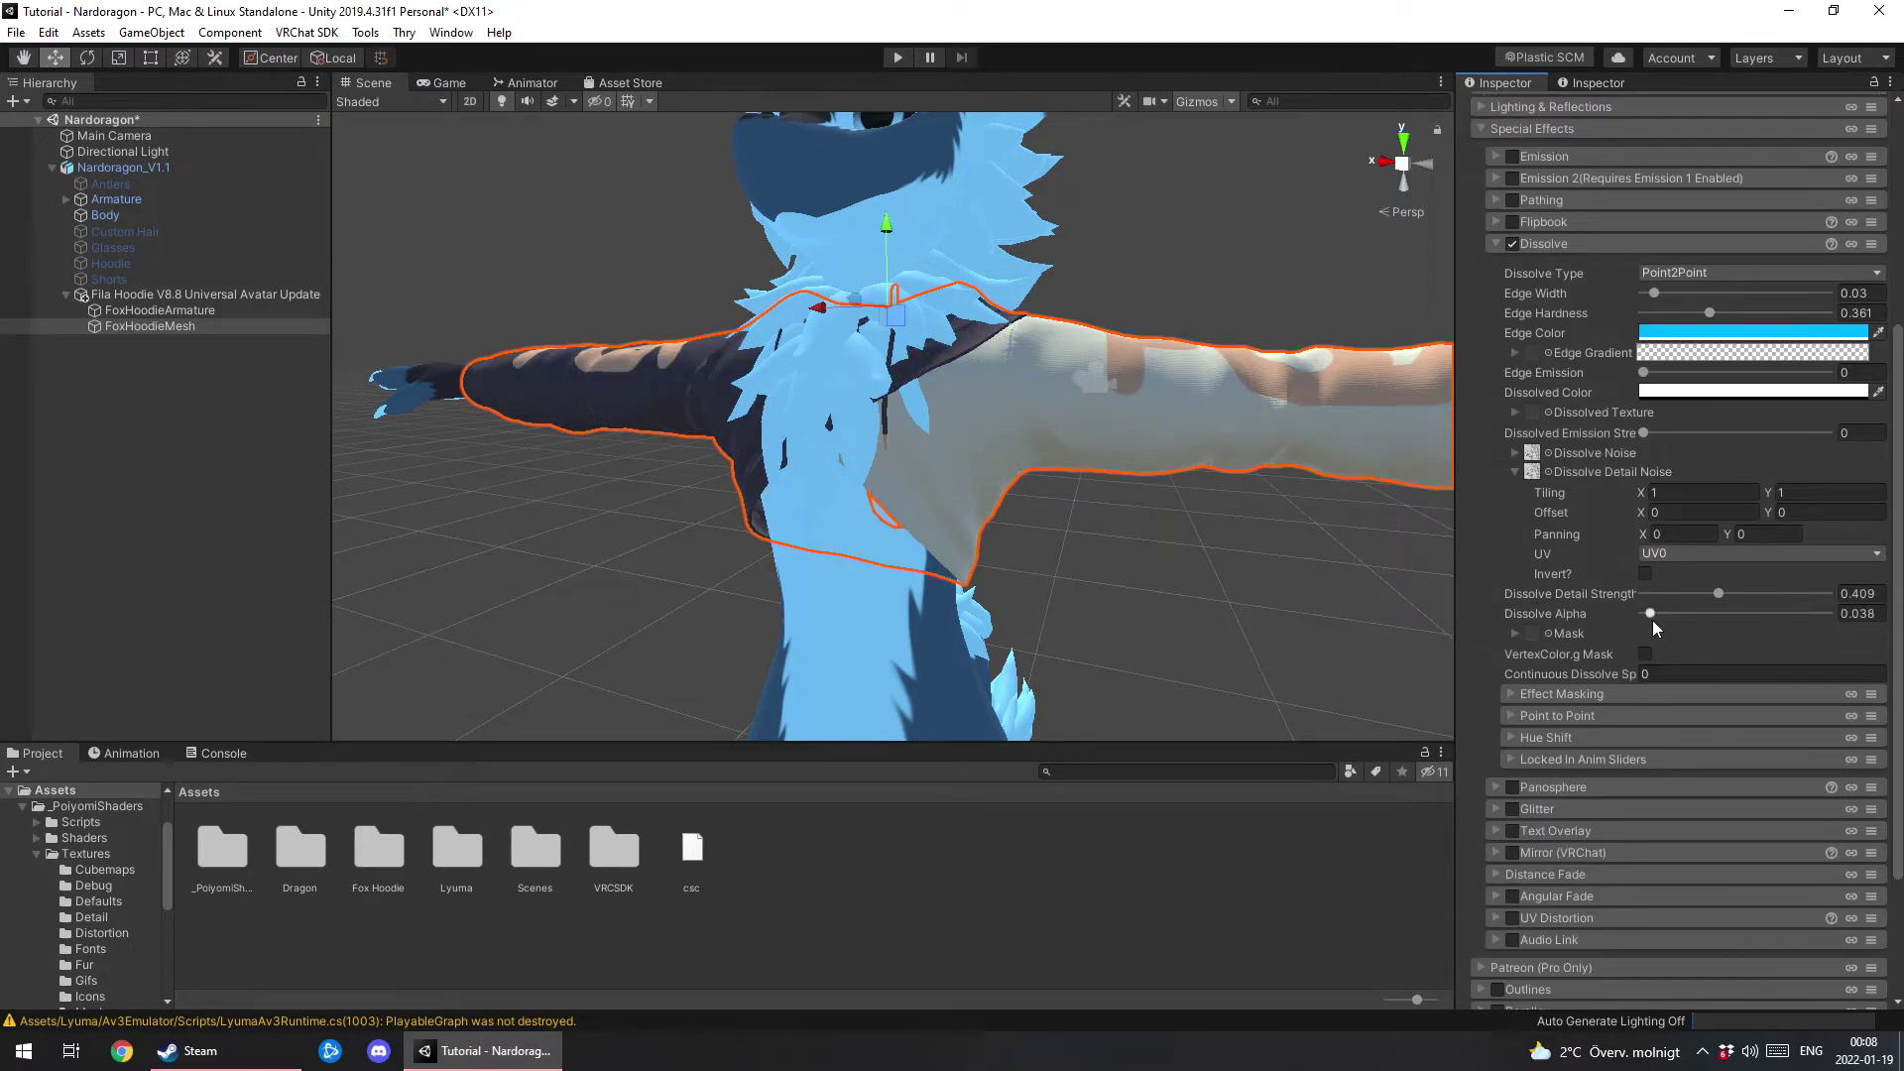
mouse_move(1652, 617)
mouse_down()
mouse_move(1735, 619)
mouse_move(1627, 620)
mouse_up()
click(1513, 714)
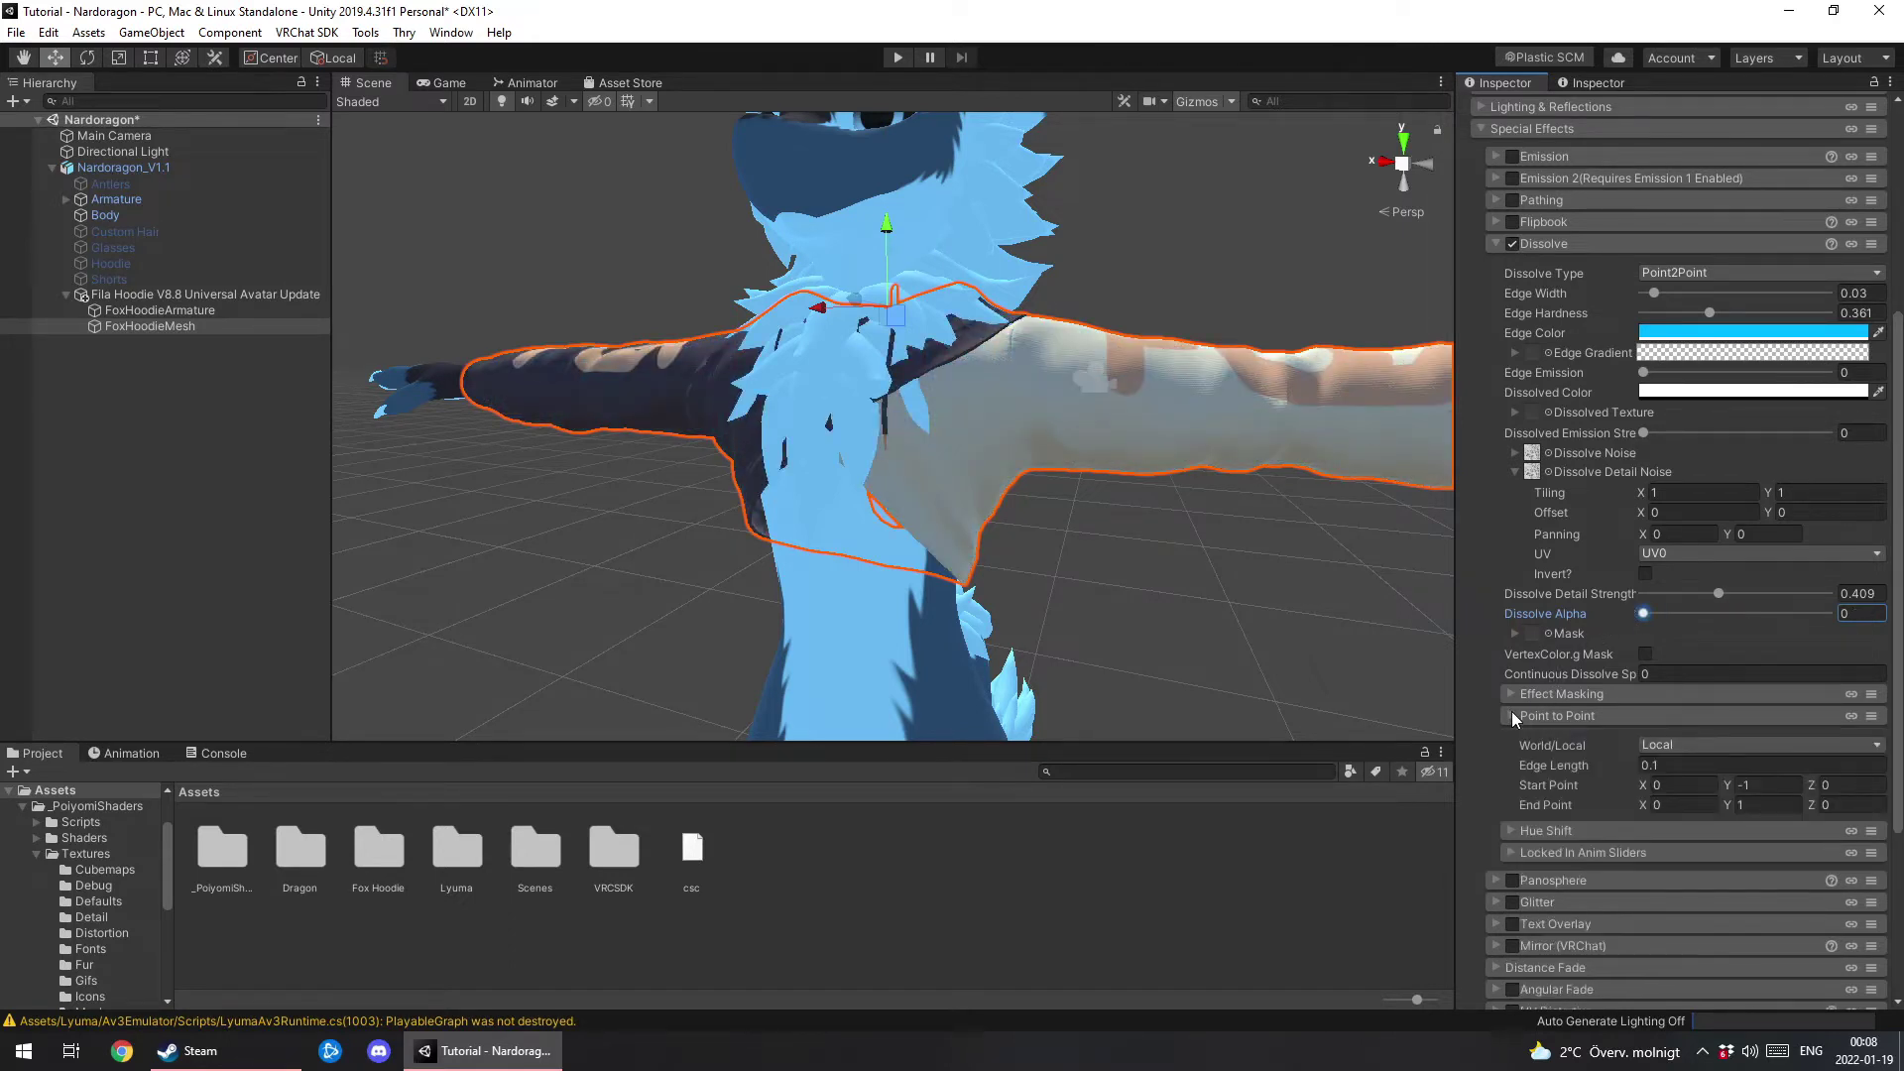
click(1753, 806)
text(0)
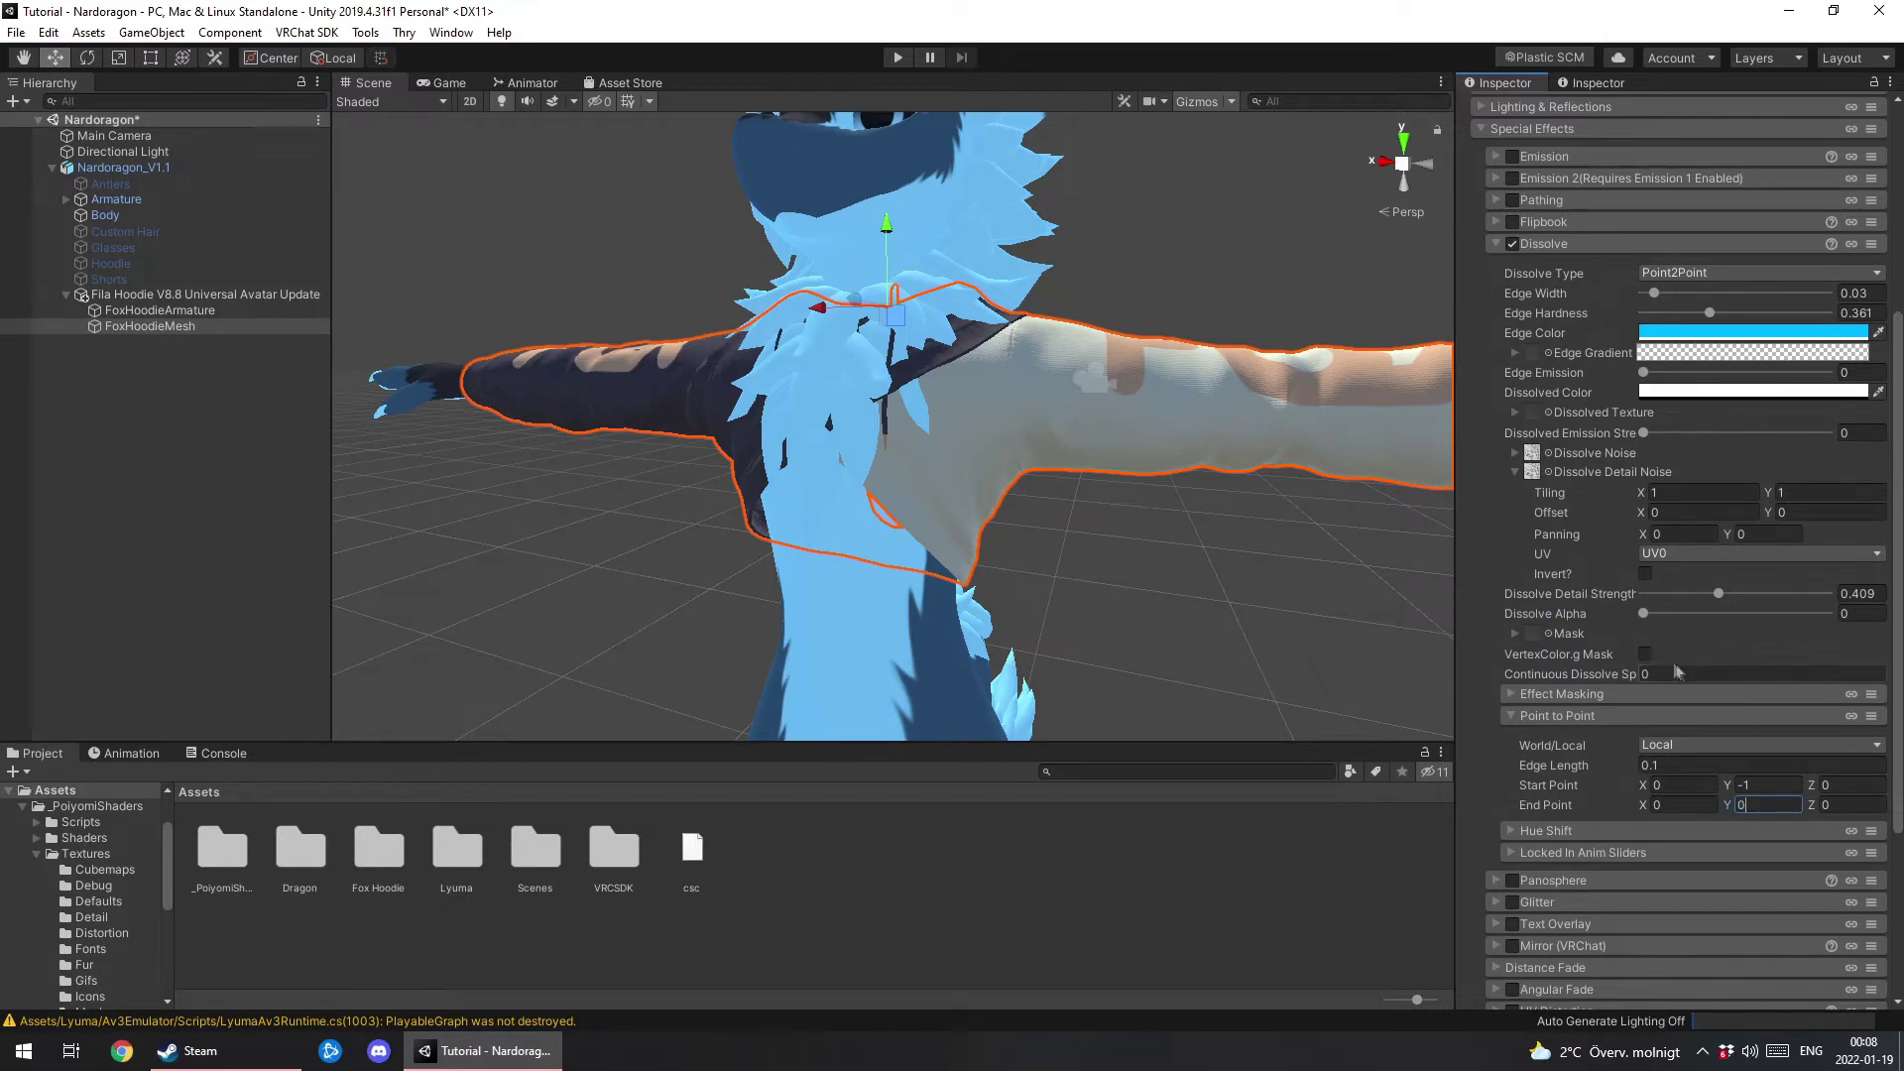
drag(1644, 614, 1807, 619)
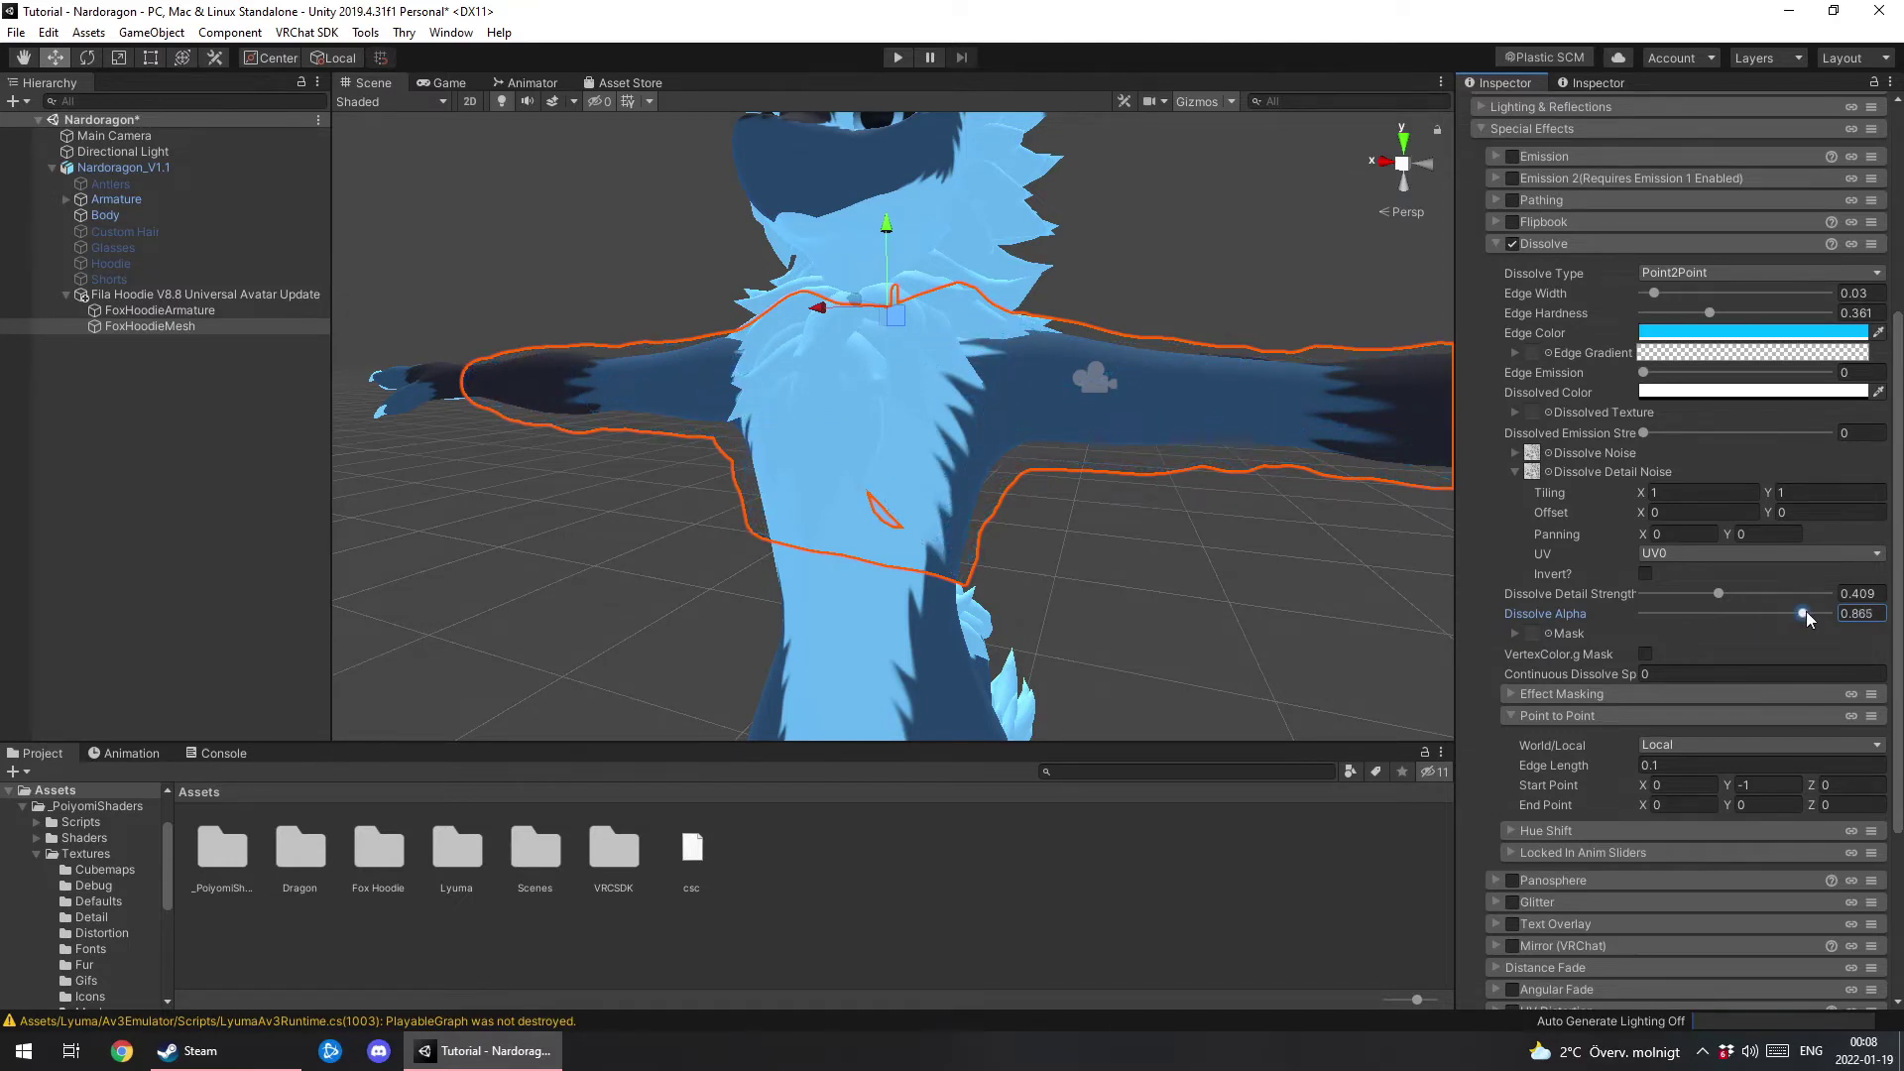
drag(1805, 617, 1643, 615)
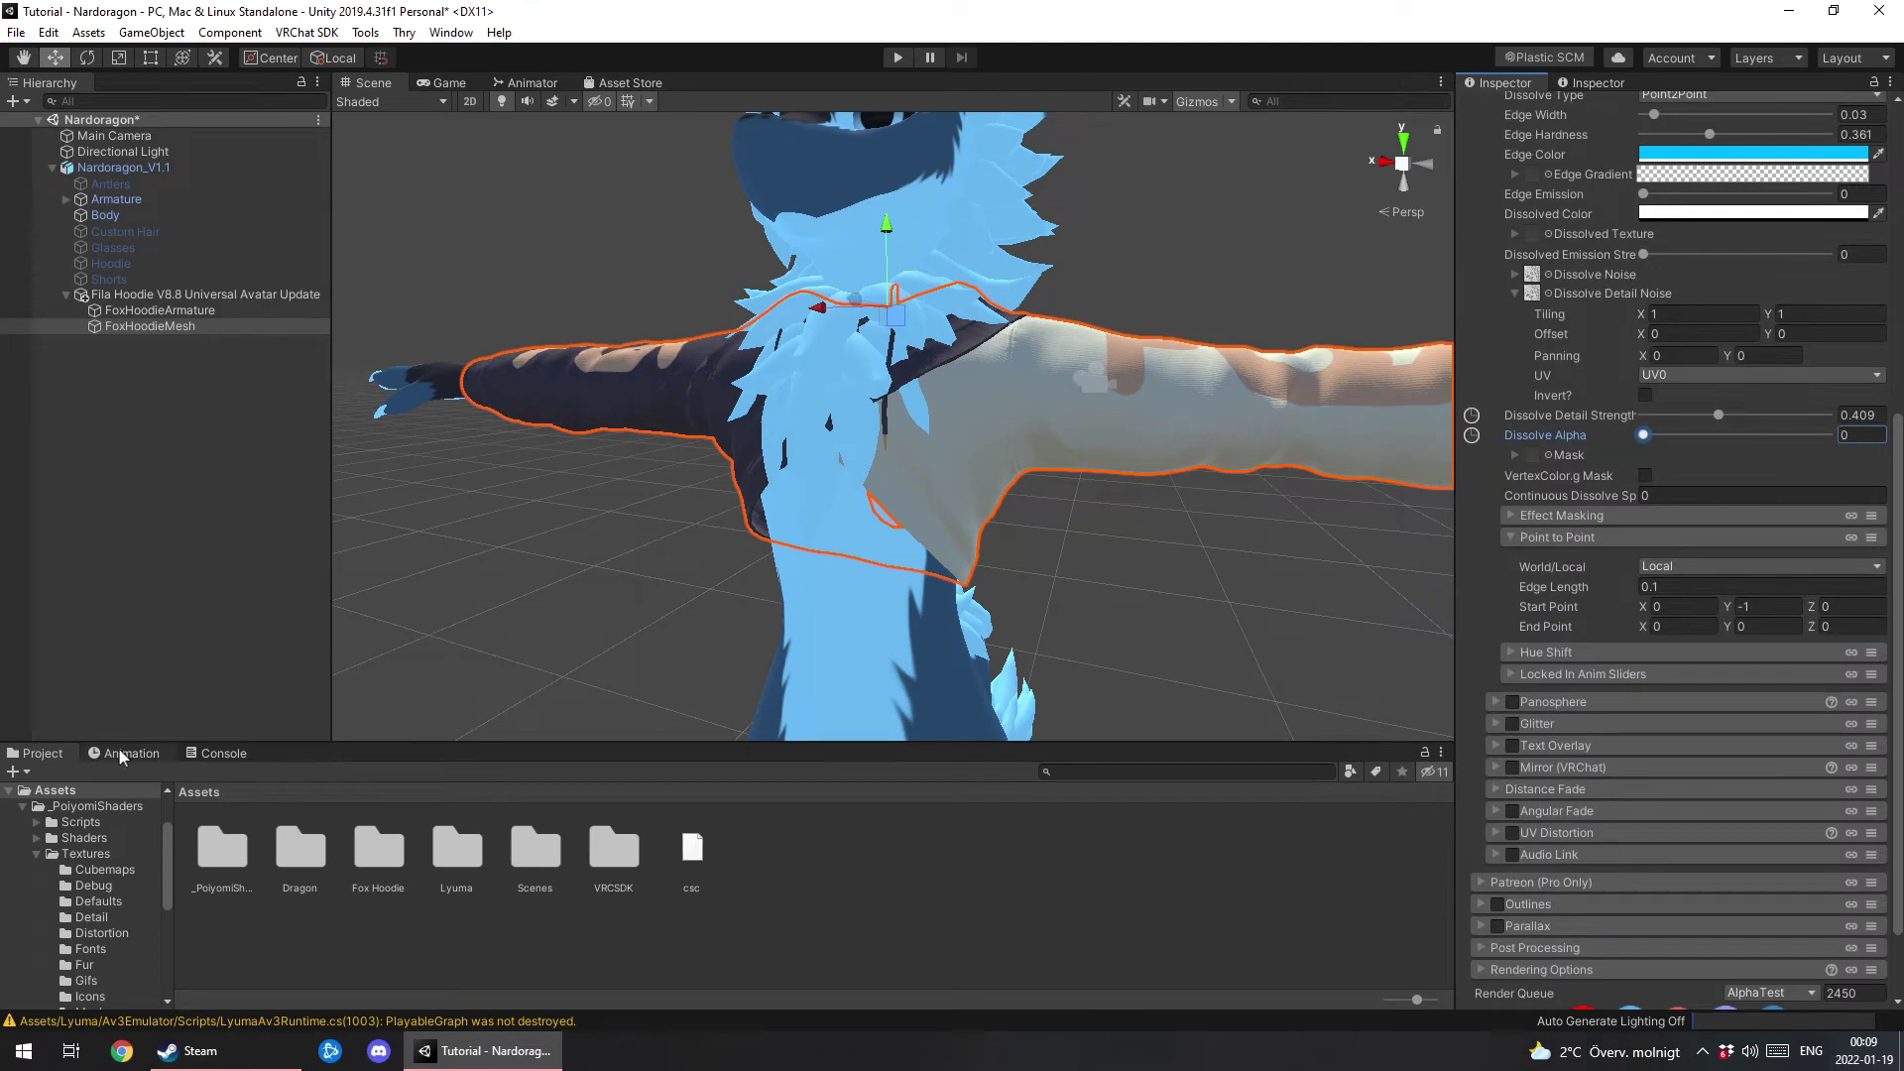
Create a new 'Hoodie on' animation clip in the Dissolve tutorial folder.
click(121, 753)
click(52, 794)
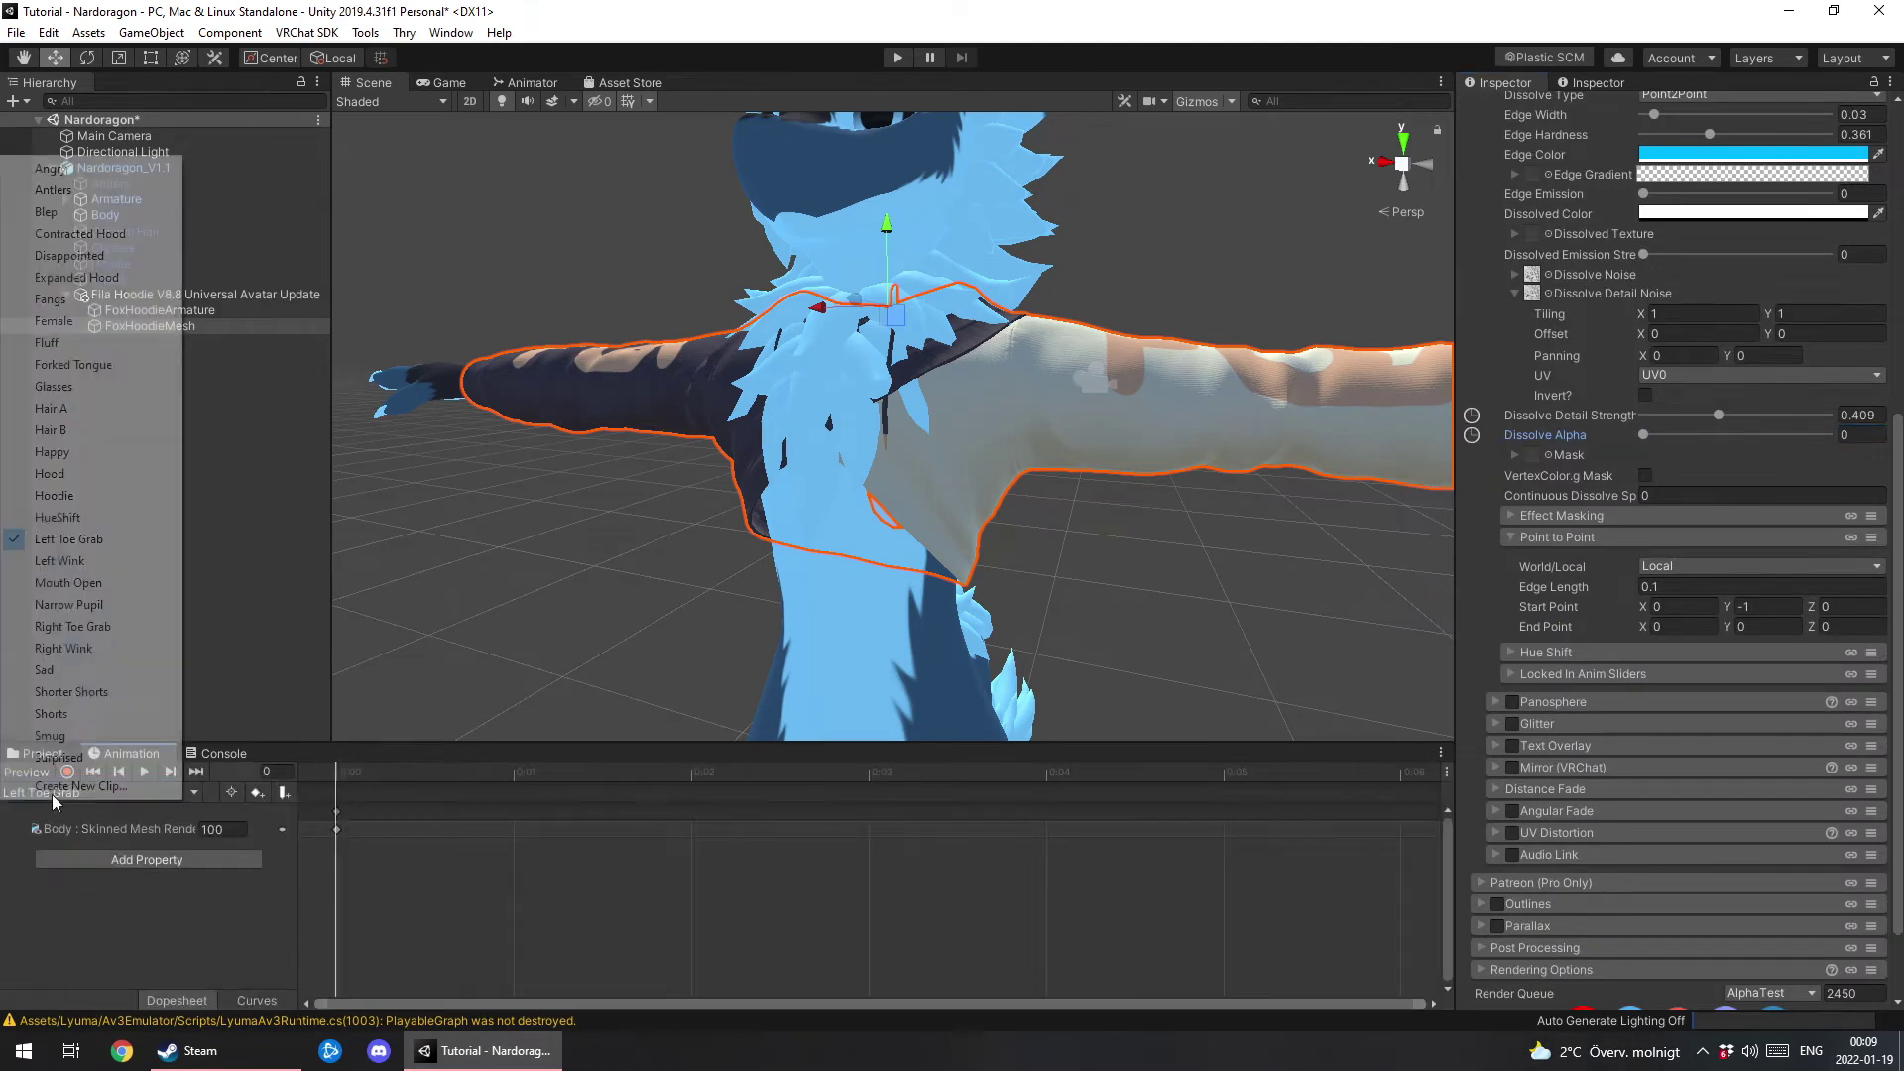
click(67, 787)
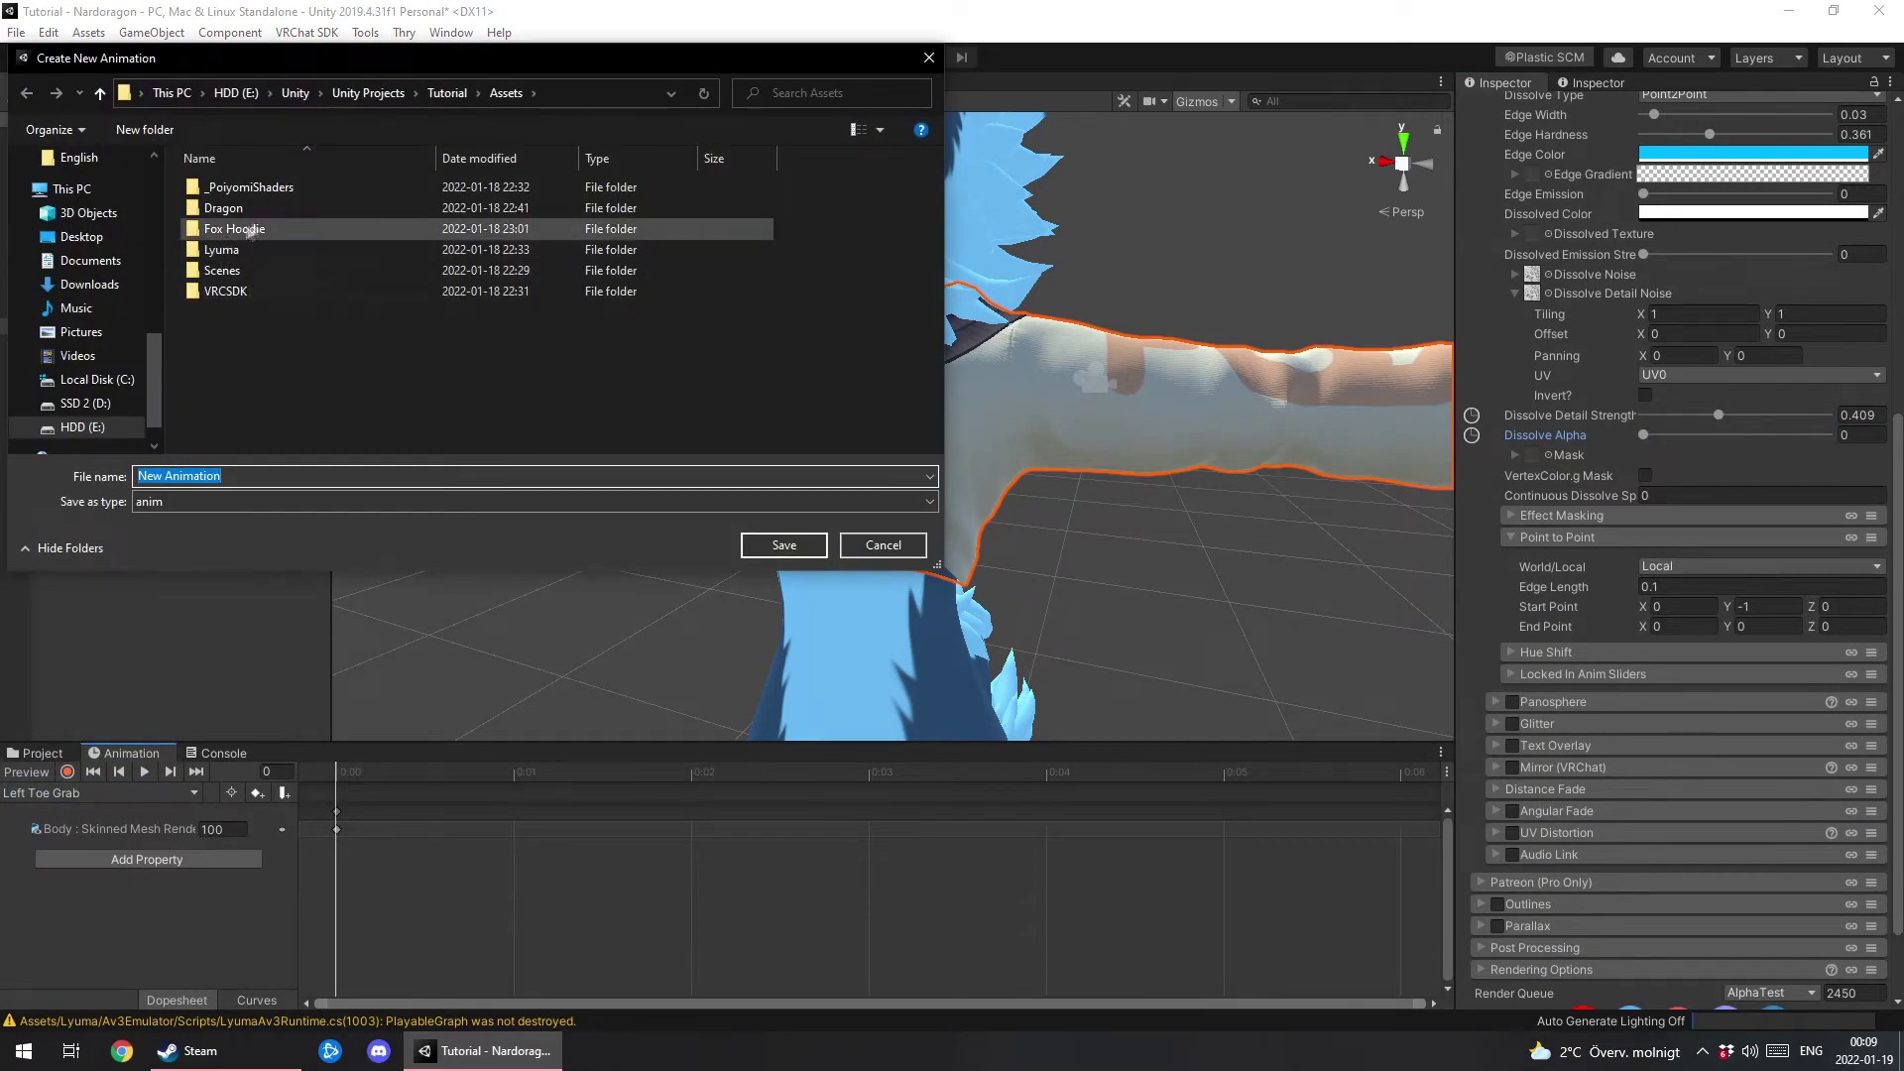
double_click(280, 212)
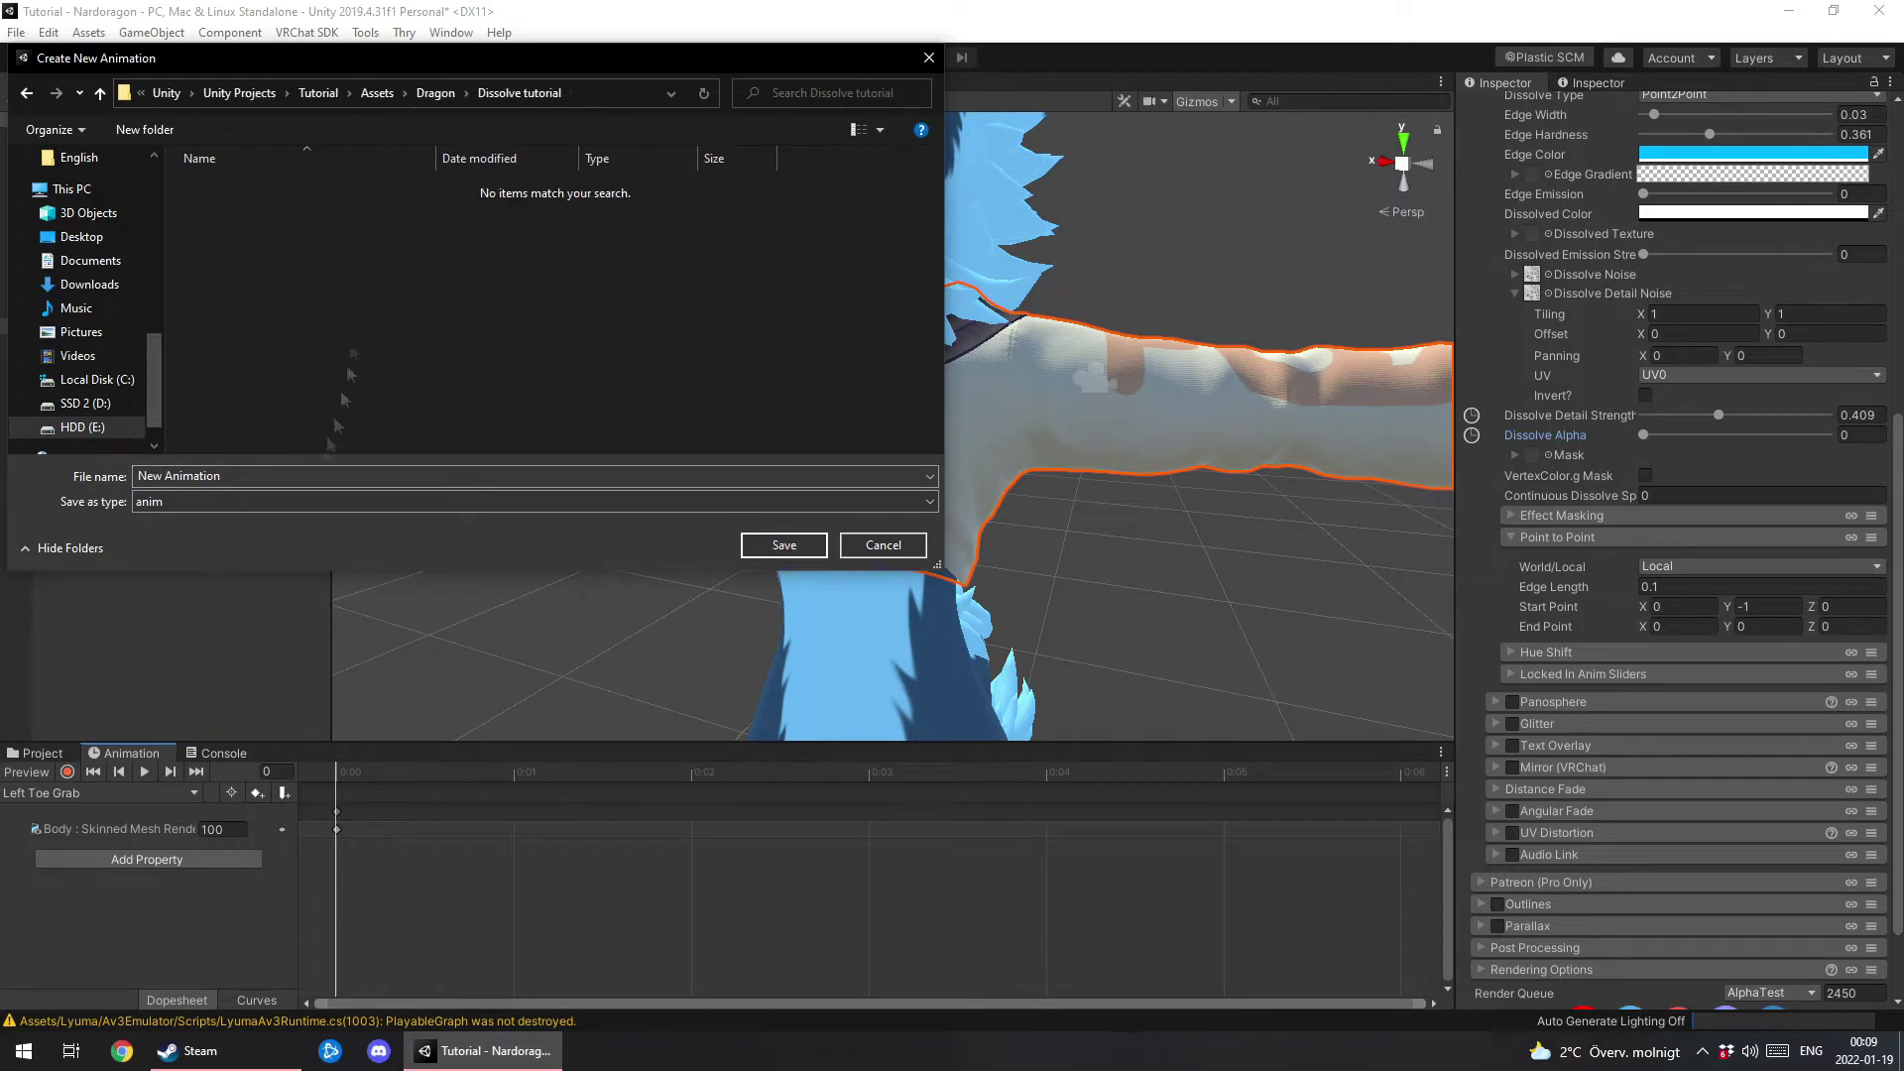
click(306, 476)
text(Hoodie)
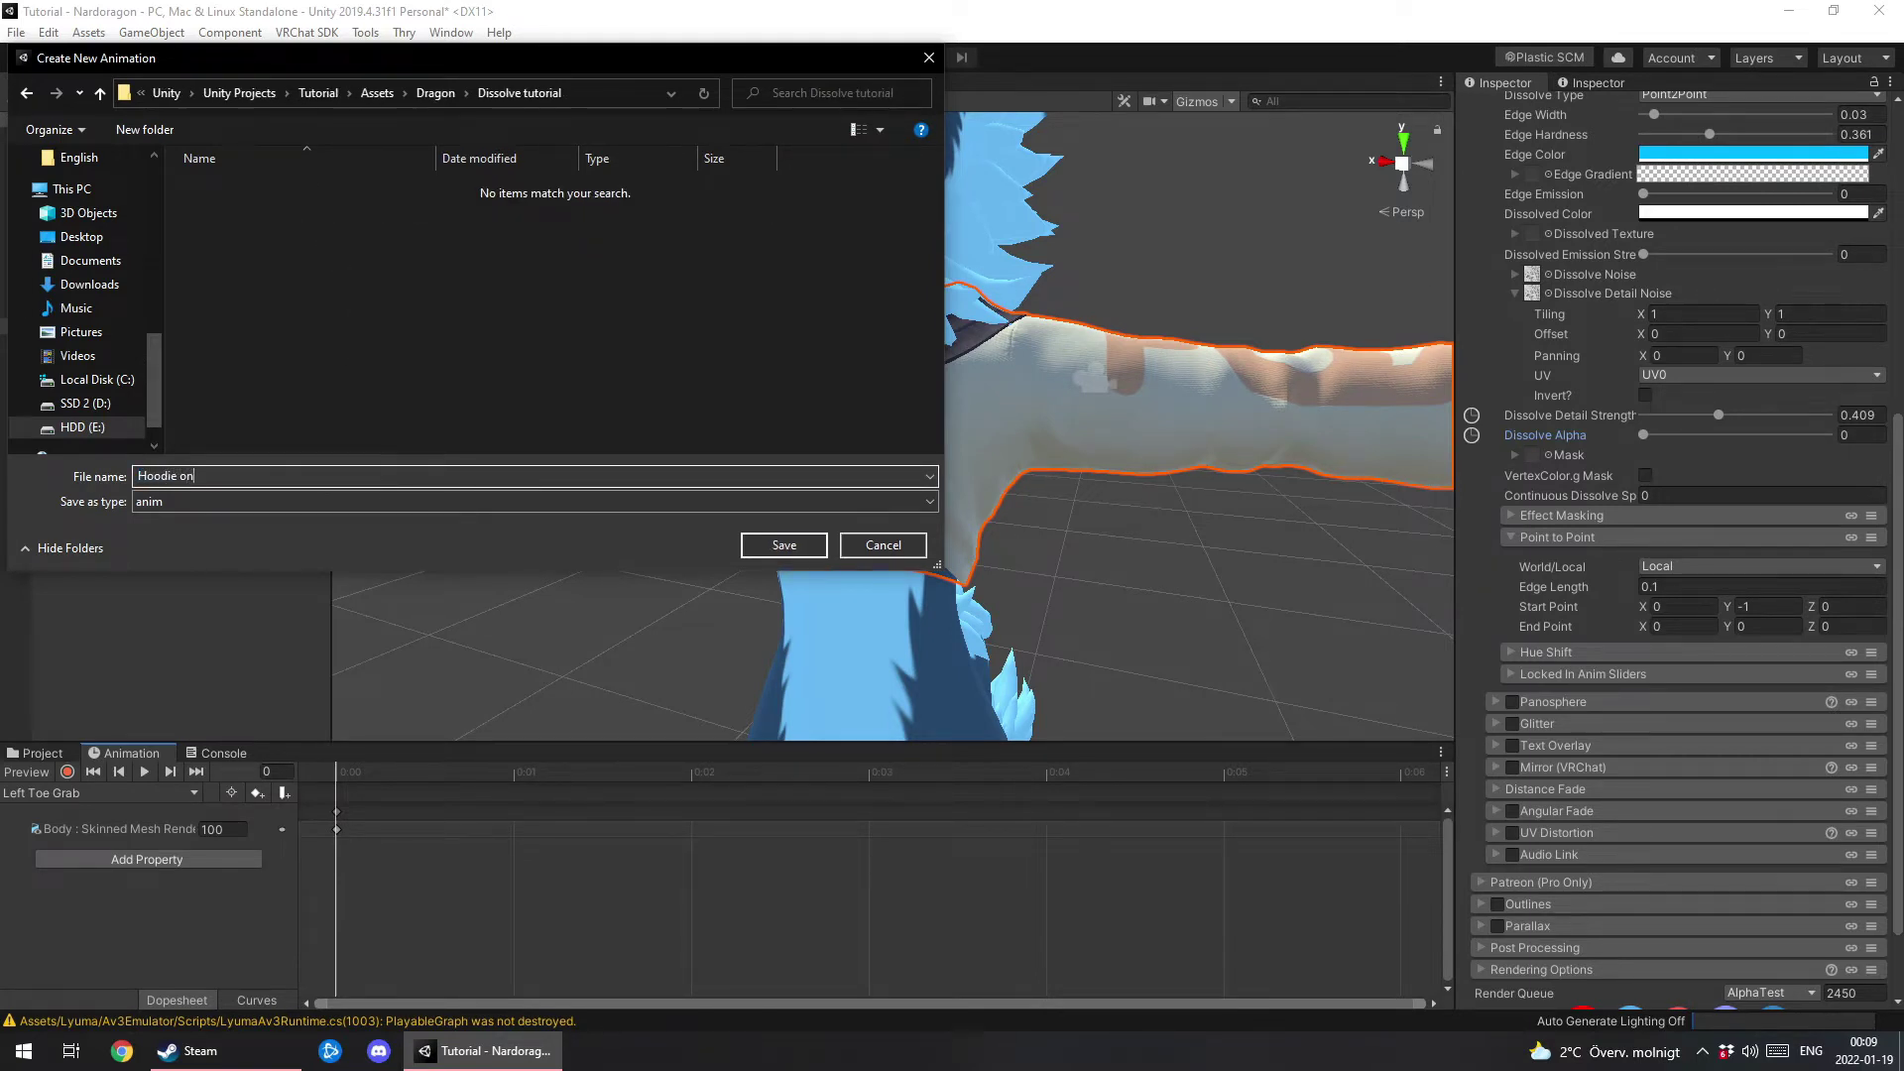
key(Return)
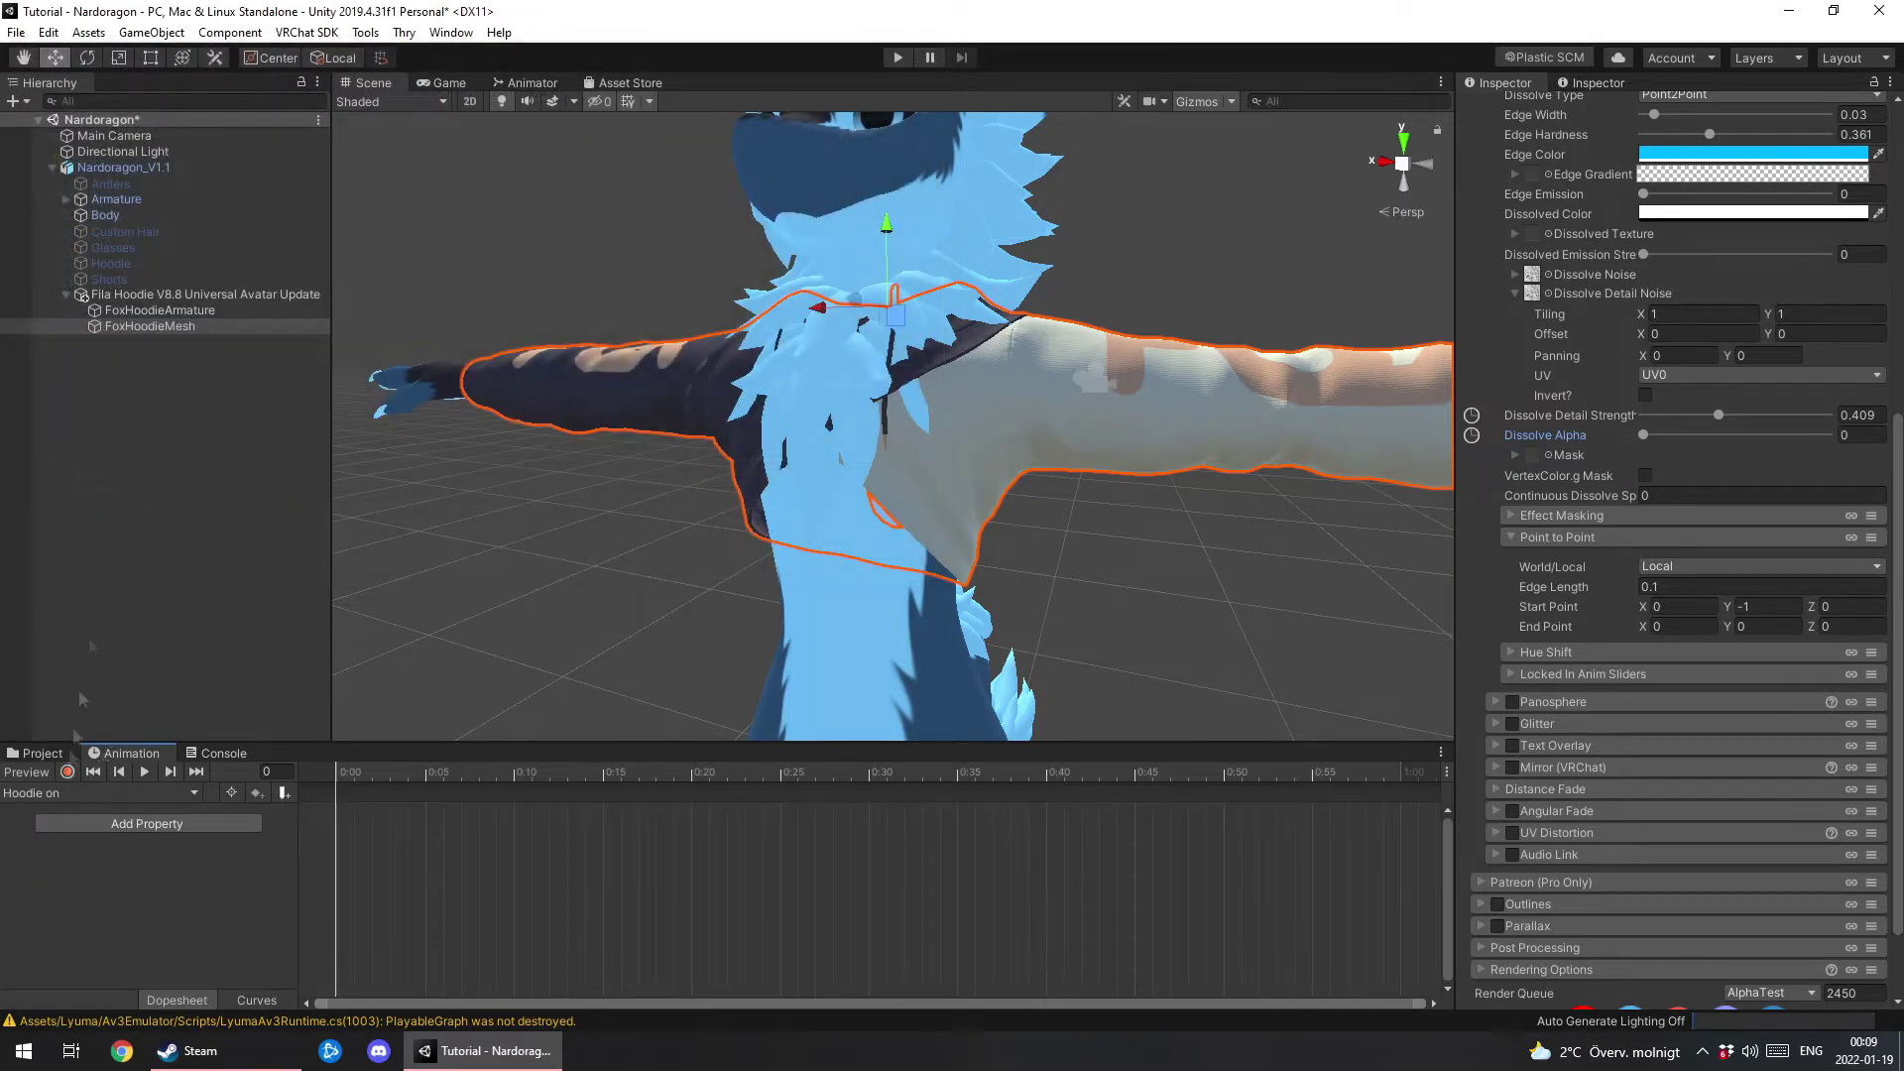
click(133, 291)
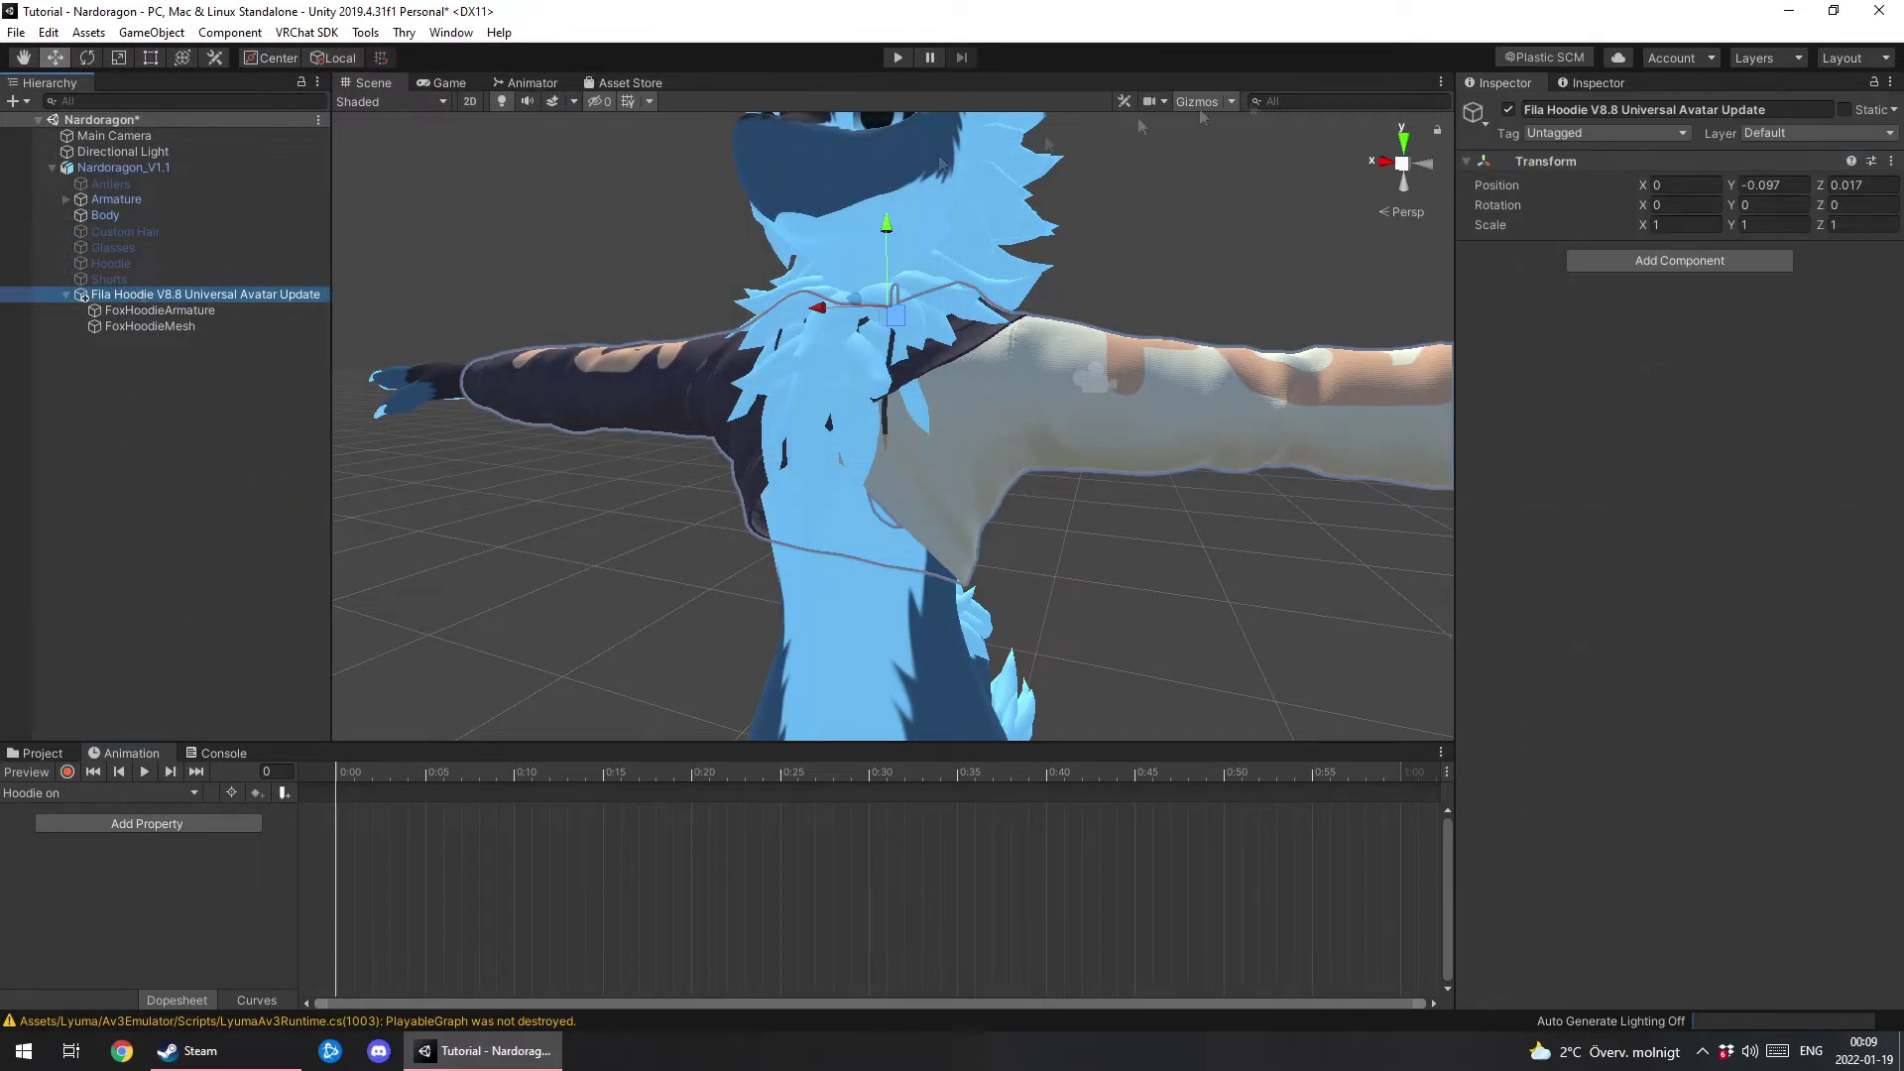
Record frame-0 keys: hoodie active, Dissolve Alpha 0, Dissolve Detail Strength 0.414.
click(1509, 109)
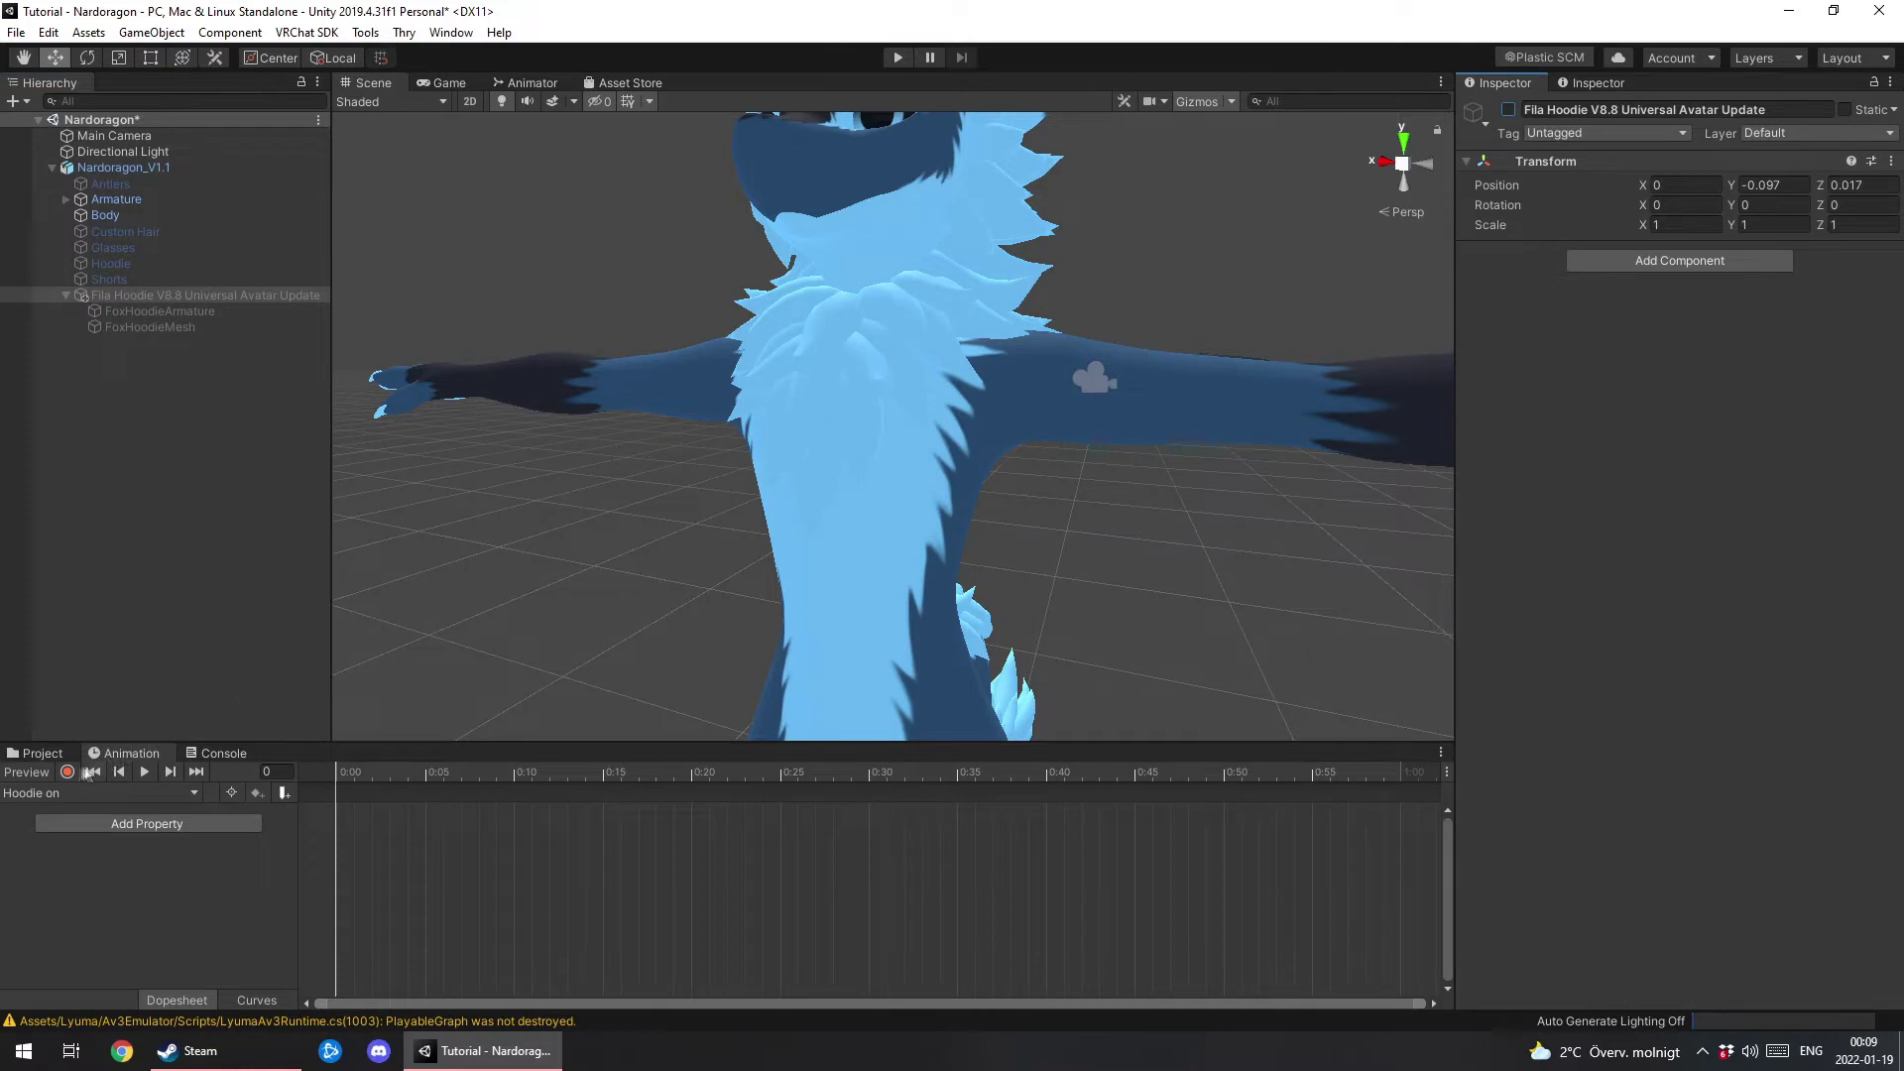
click(67, 772)
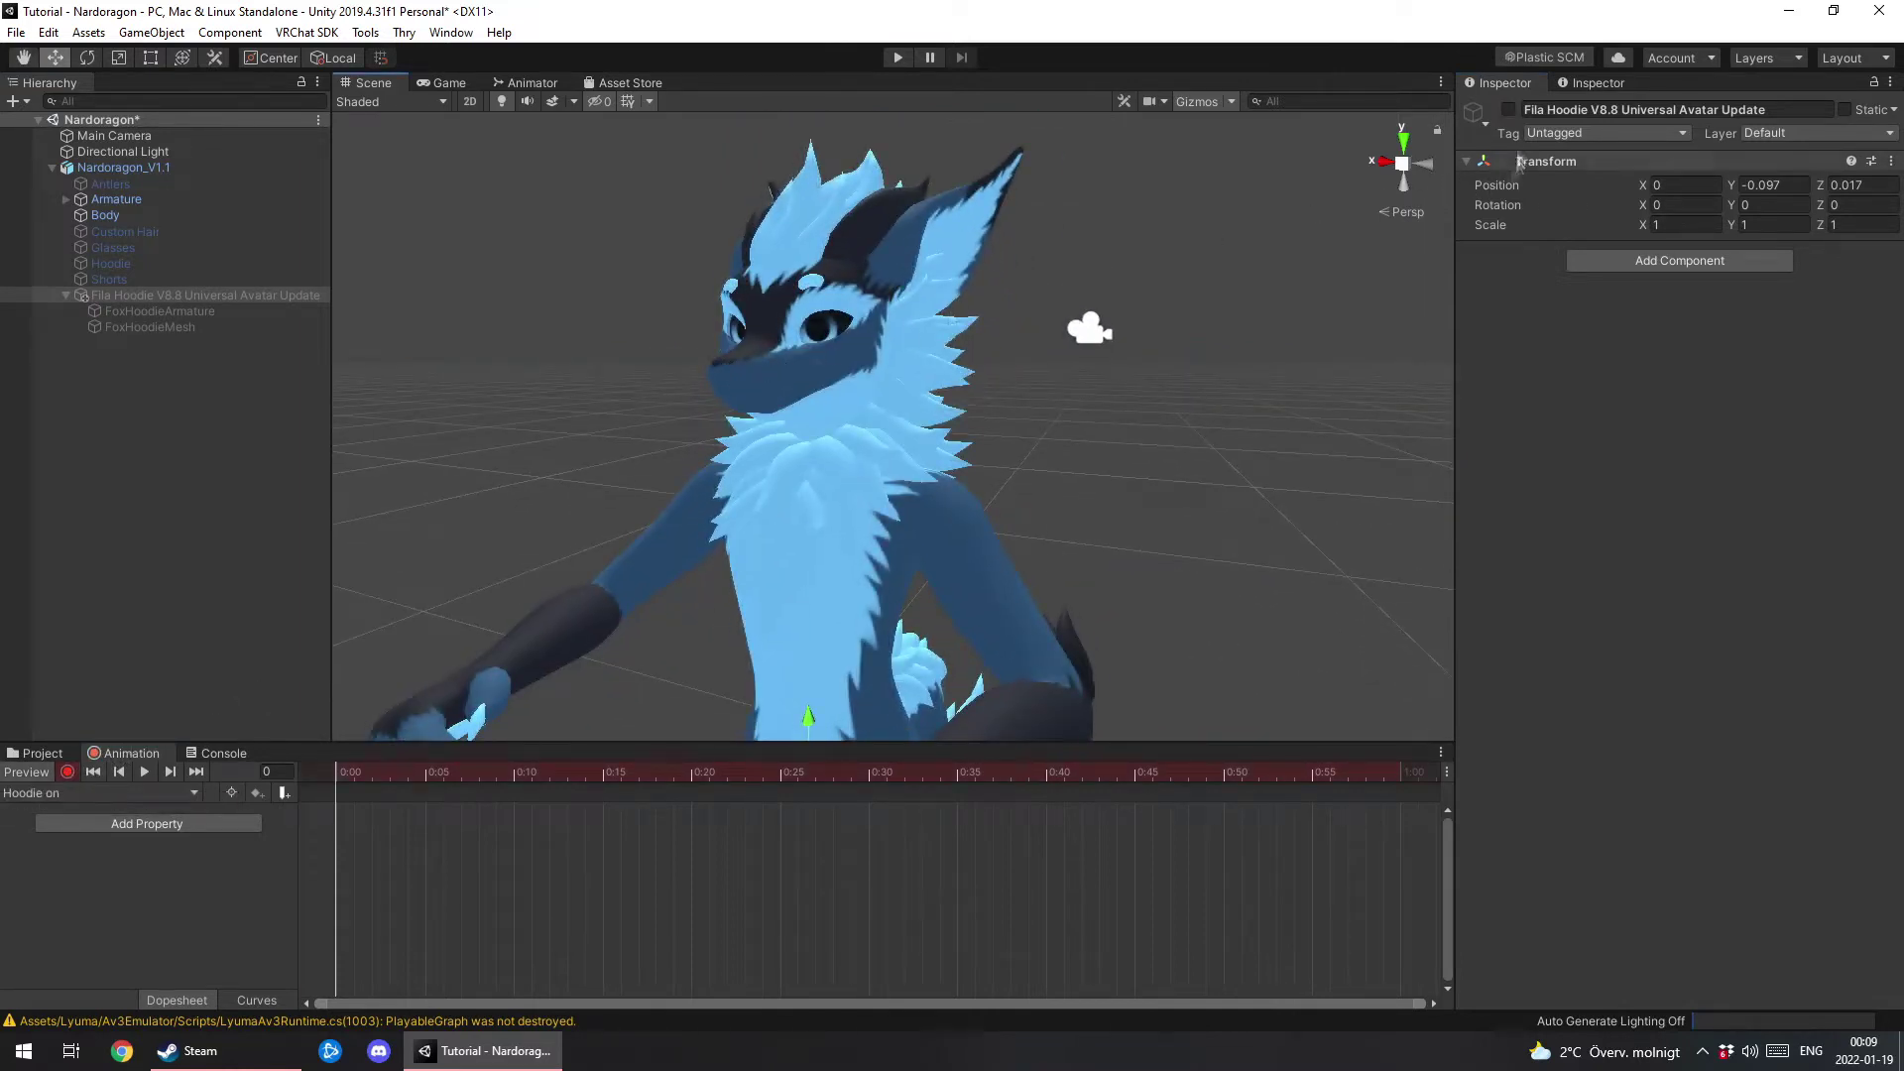
click(1508, 109)
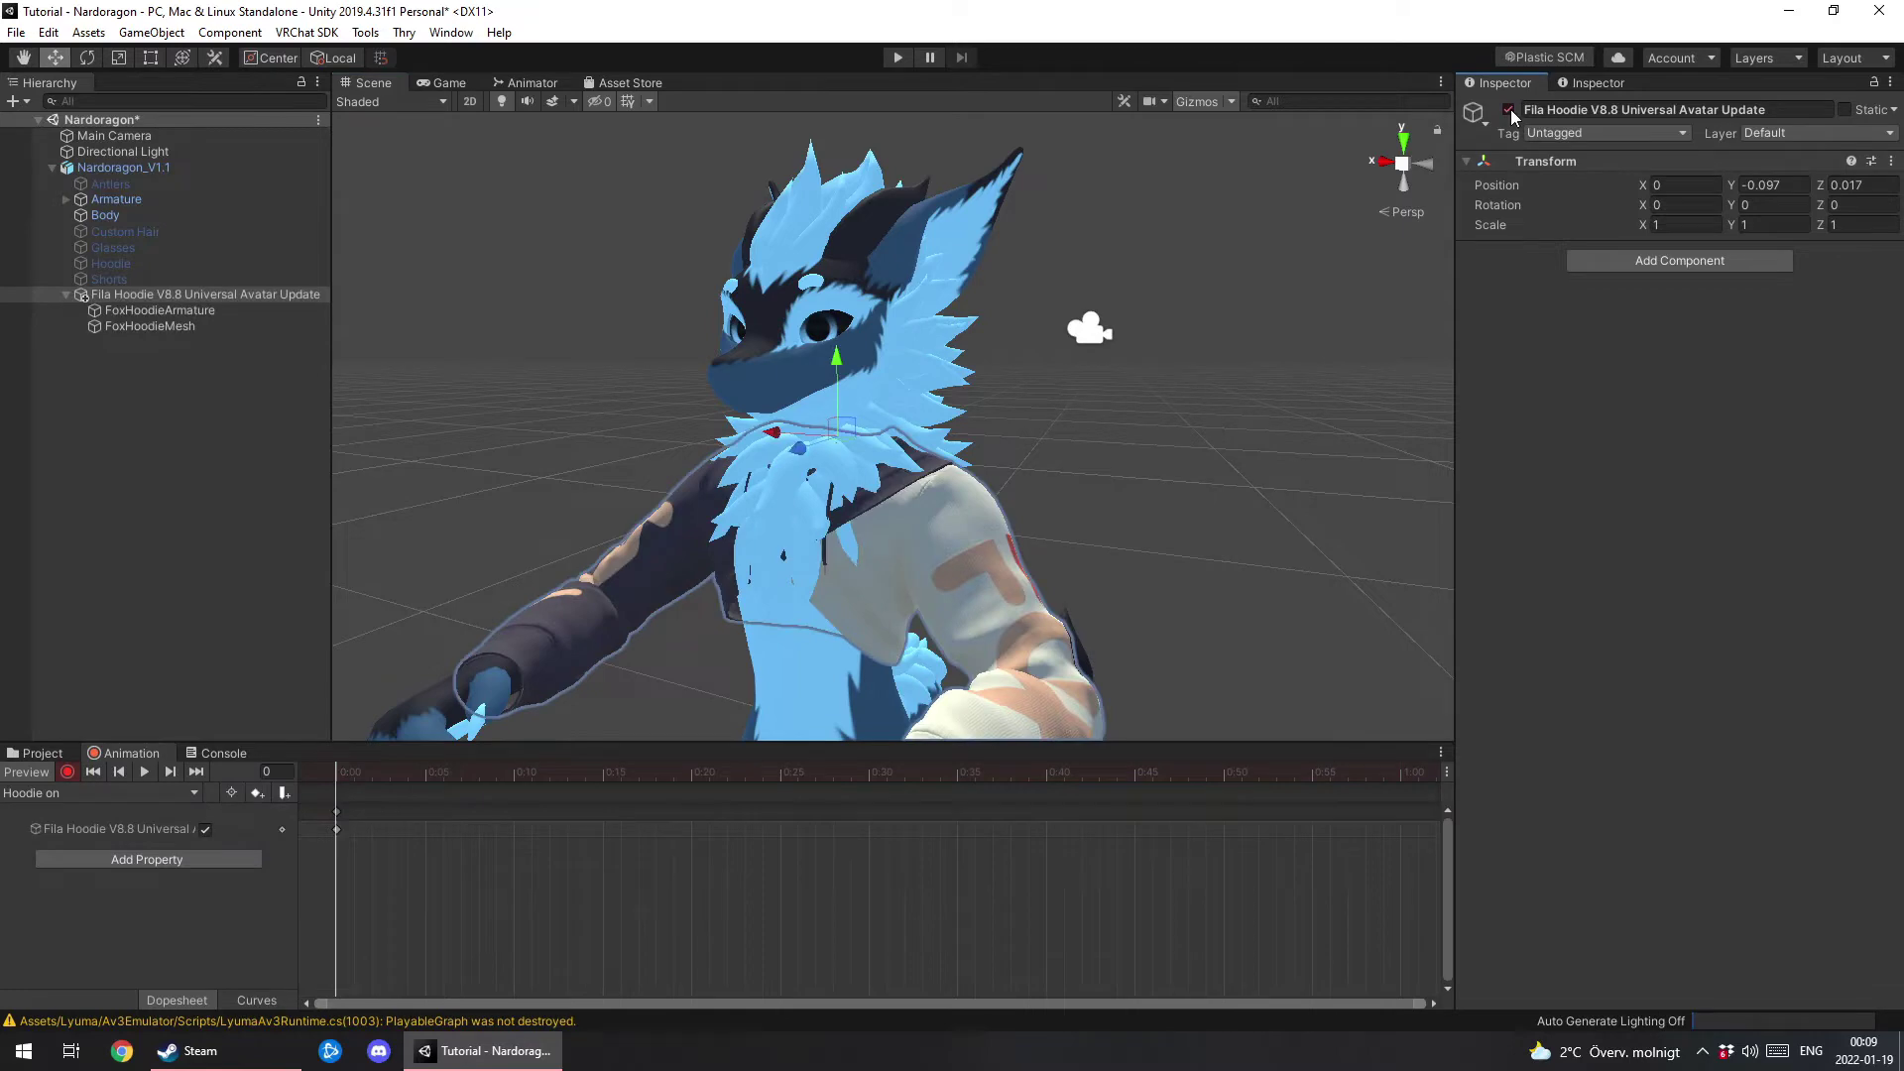
click(181, 328)
scroll(1686, 694, down, 3)
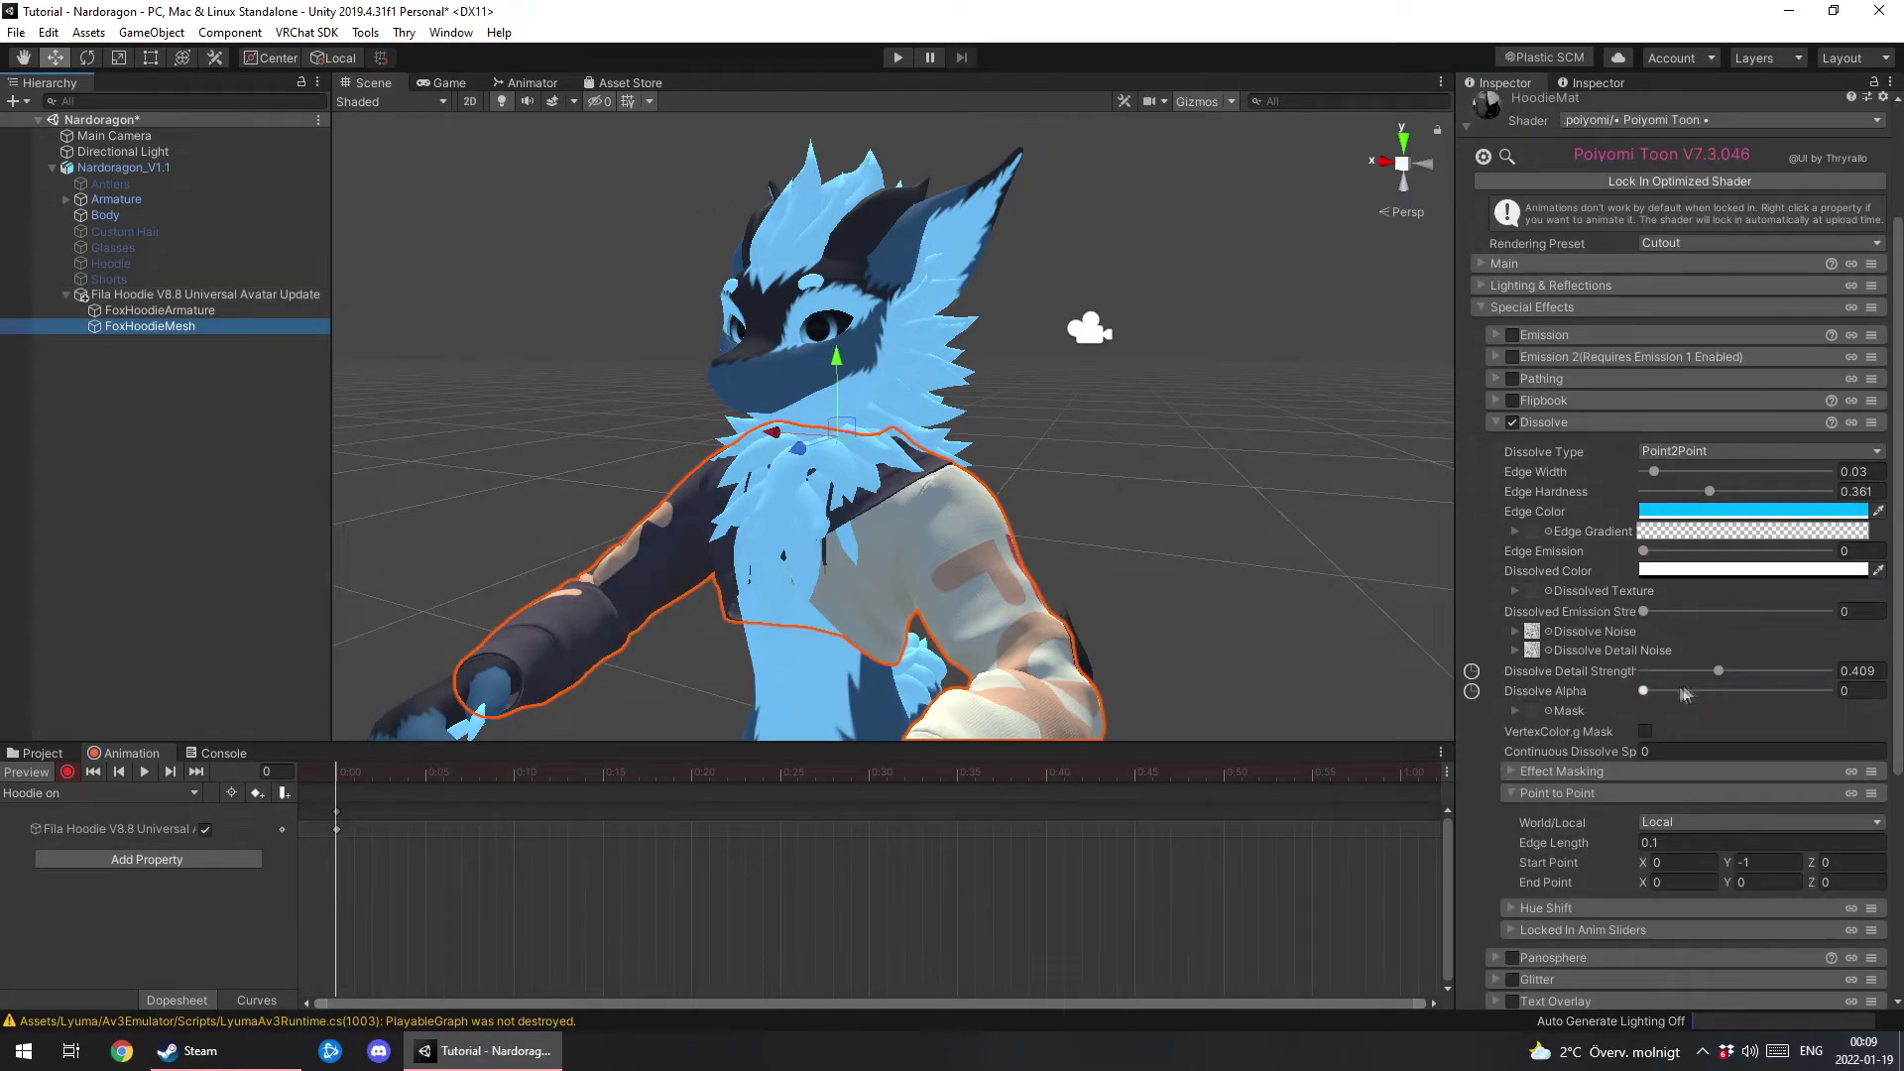
click(1644, 691)
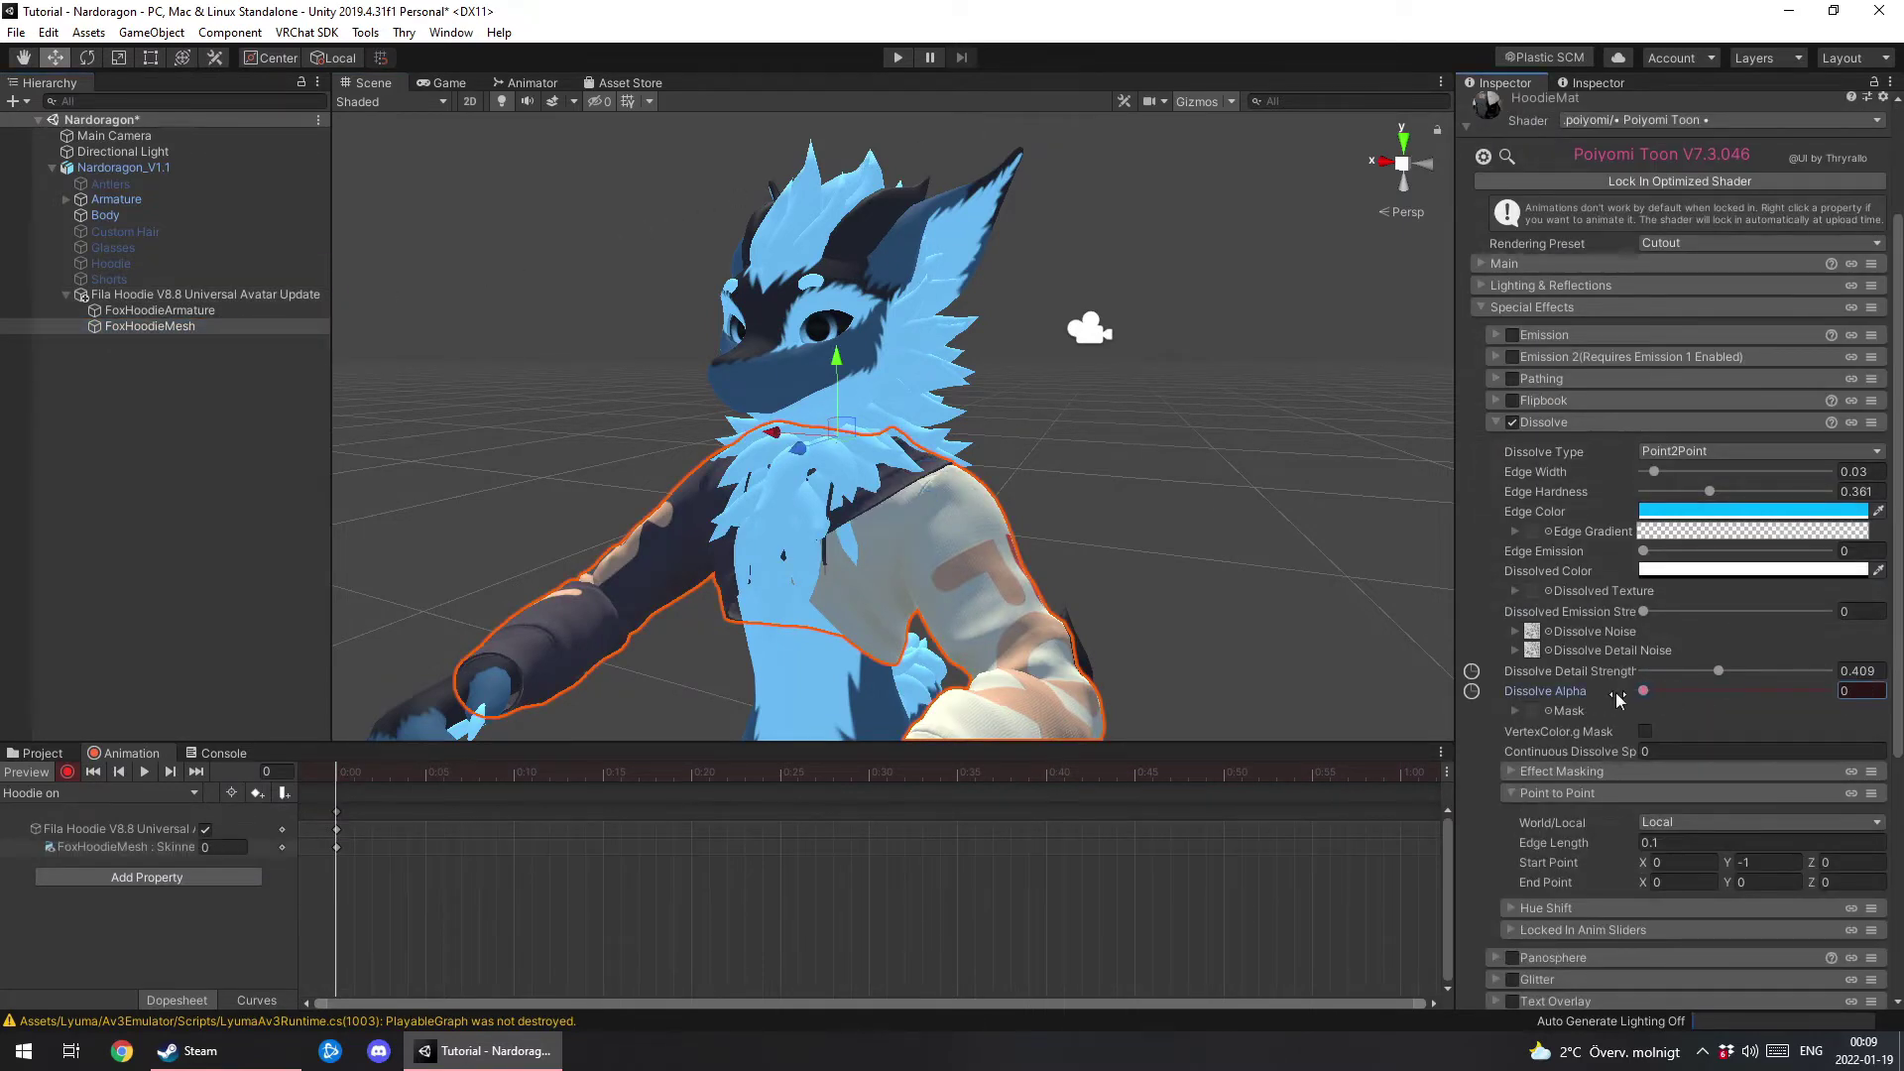
click(1722, 670)
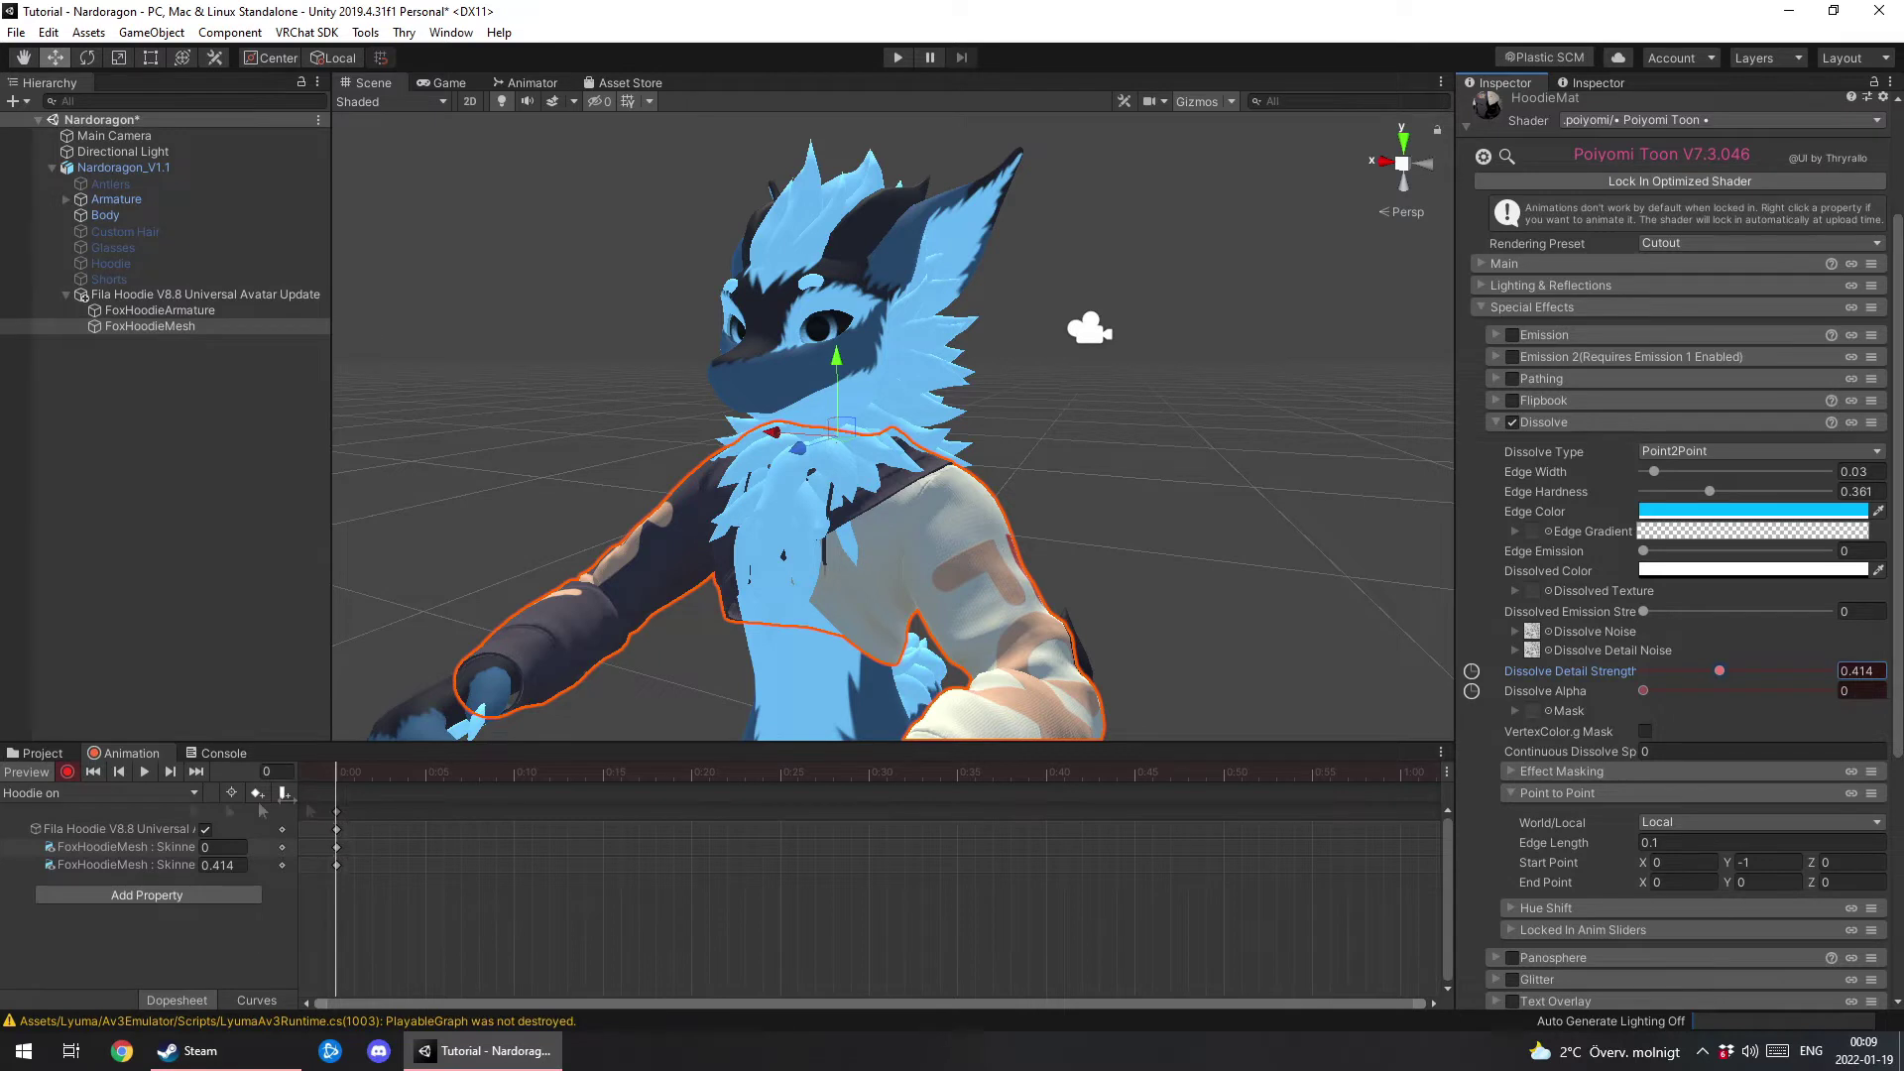
click(66, 772)
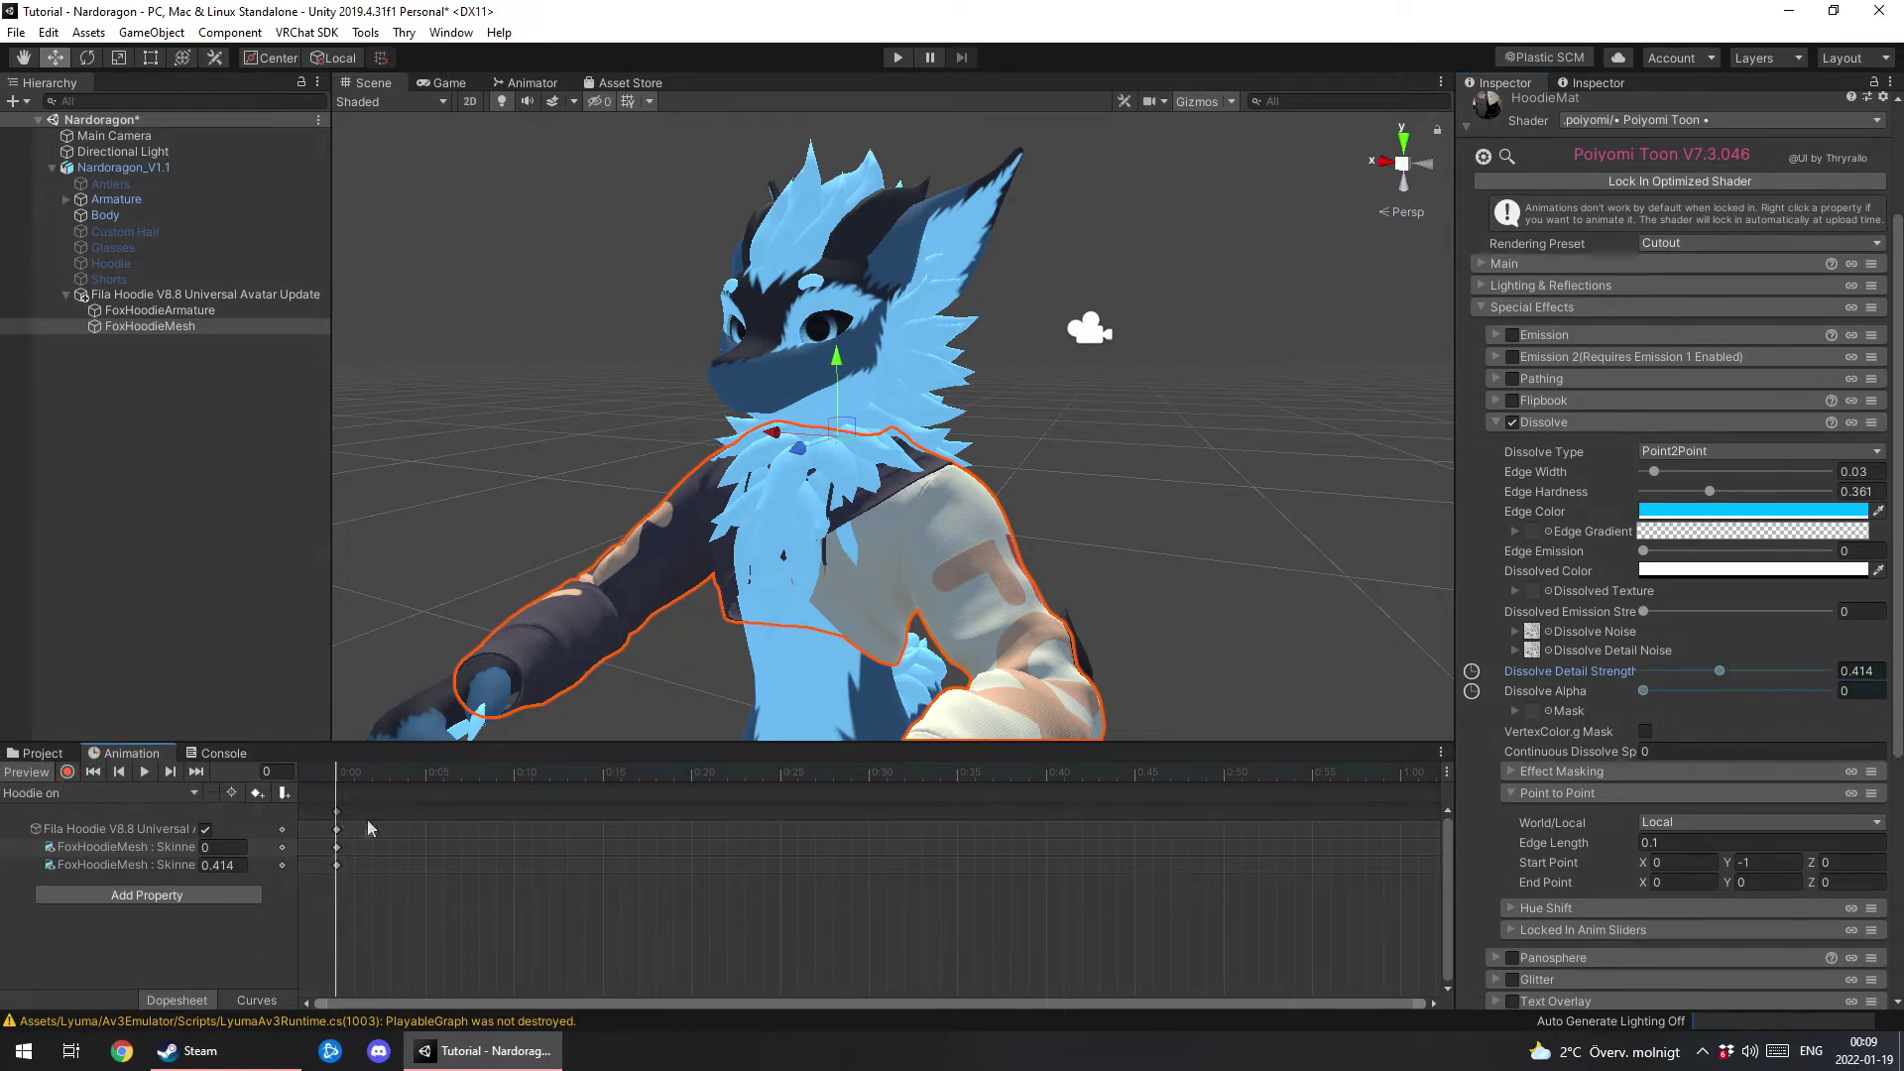
Duplicate the frame-0 keyframes at frame 10 of the Hoodie on clip.
click(337, 811)
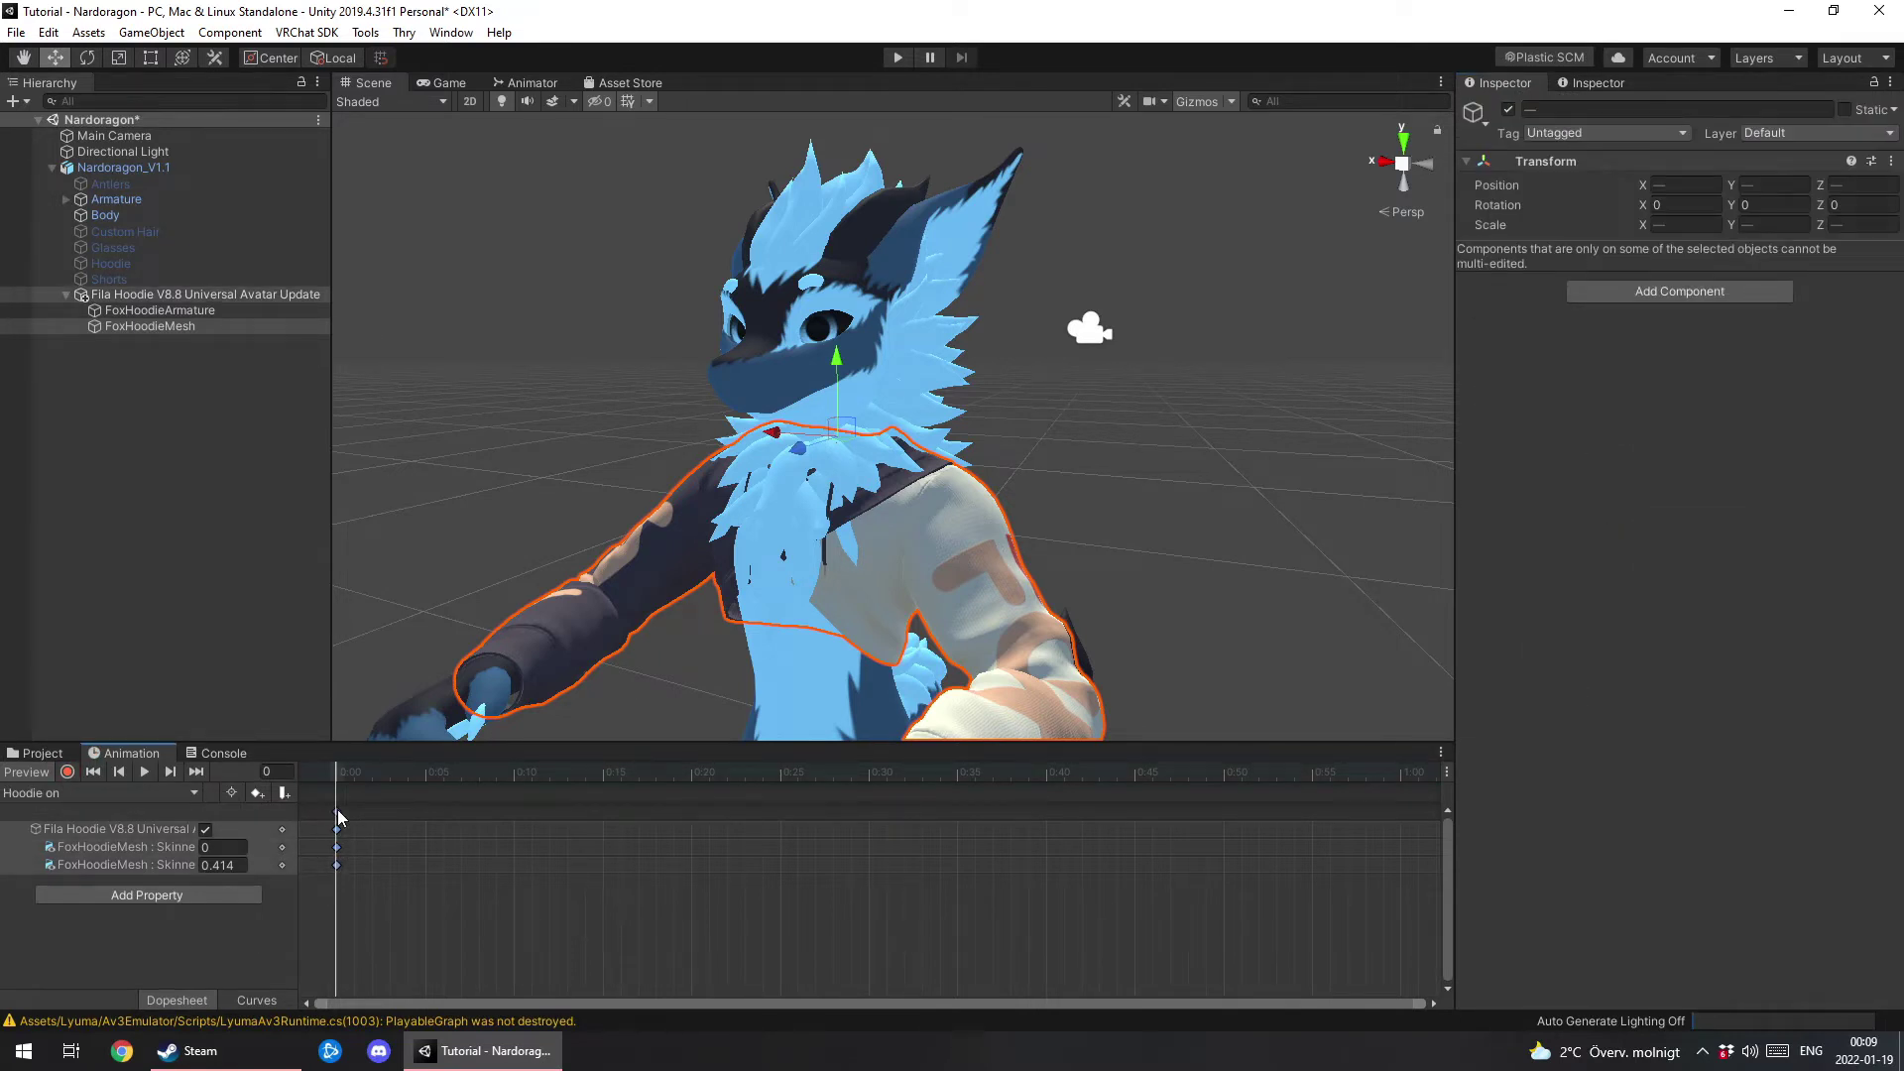
click(516, 773)
key(ctrl+v)
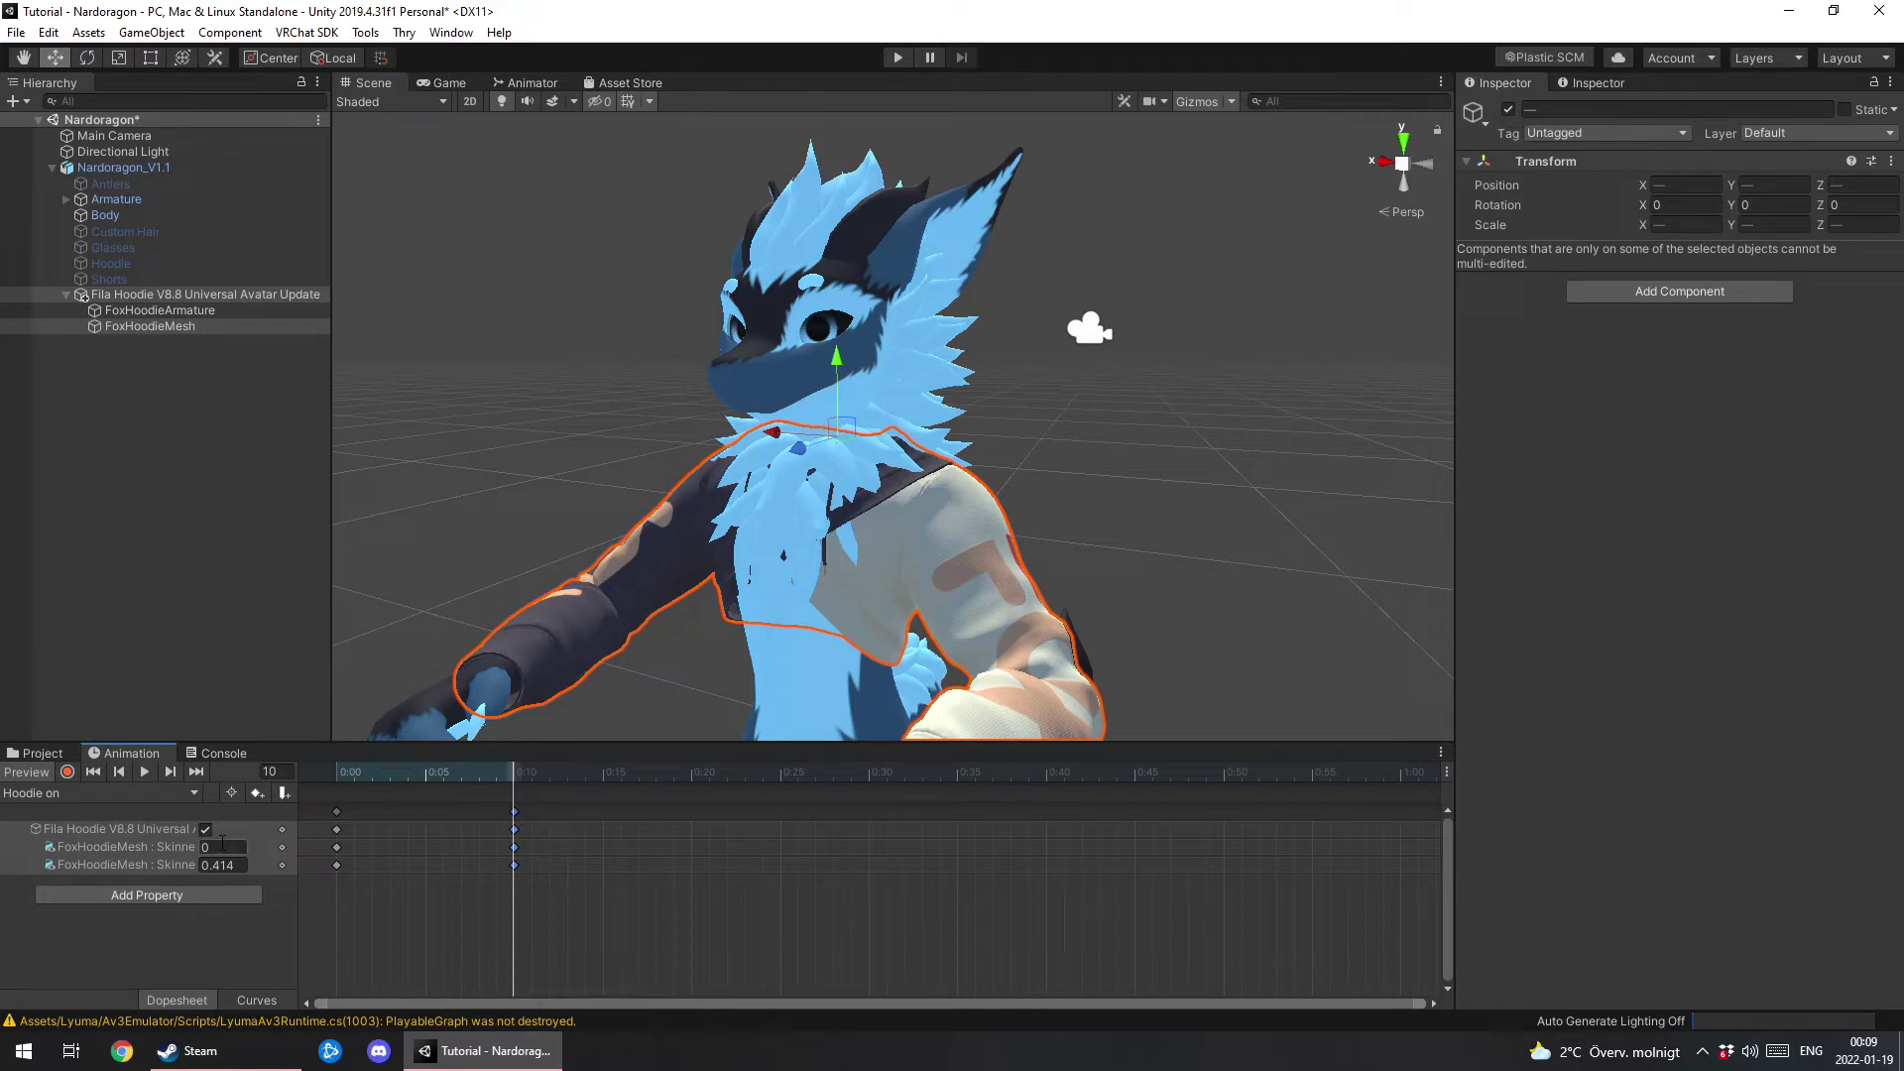
Set frame-0 Dissolve Alpha to 1 and scrub the timeline to preview the fade-in.
click(338, 773)
text(1)
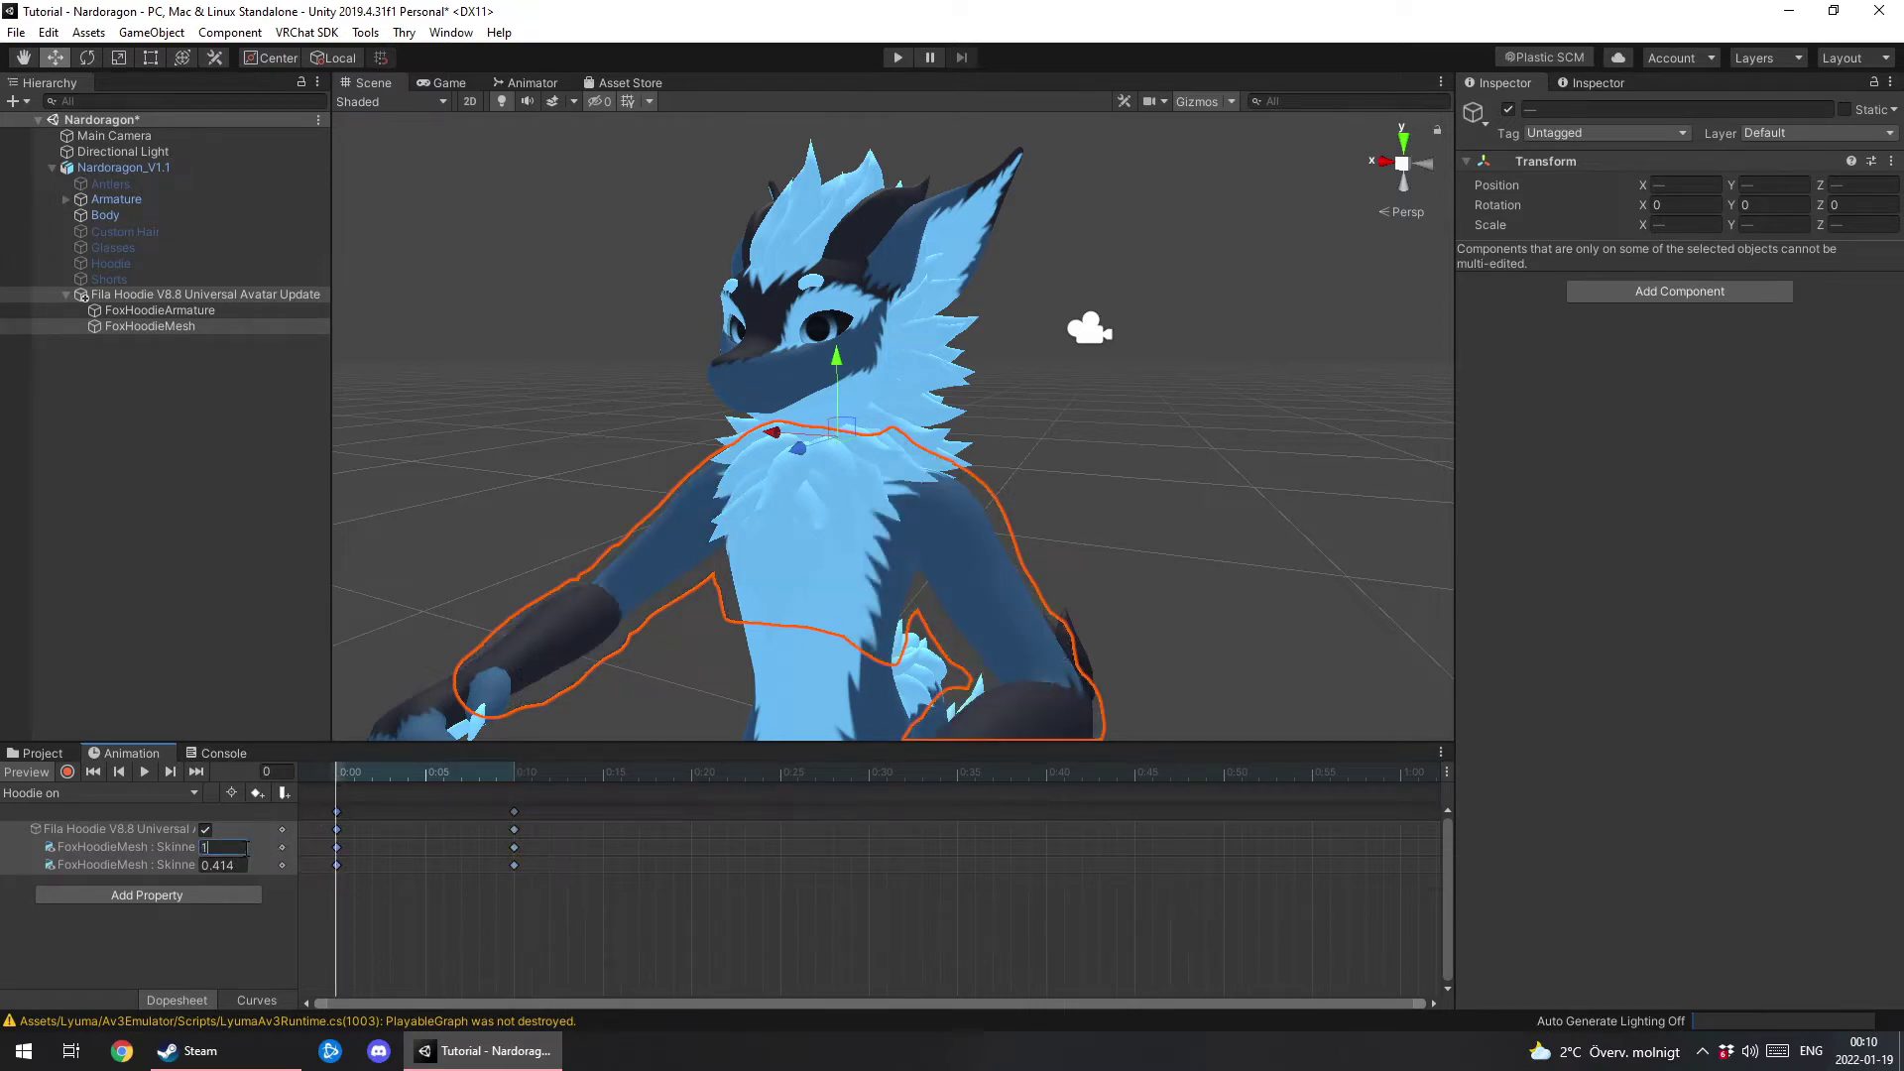
middle_drag(663, 636, 682, 615)
drag(295, 869, 428, 870)
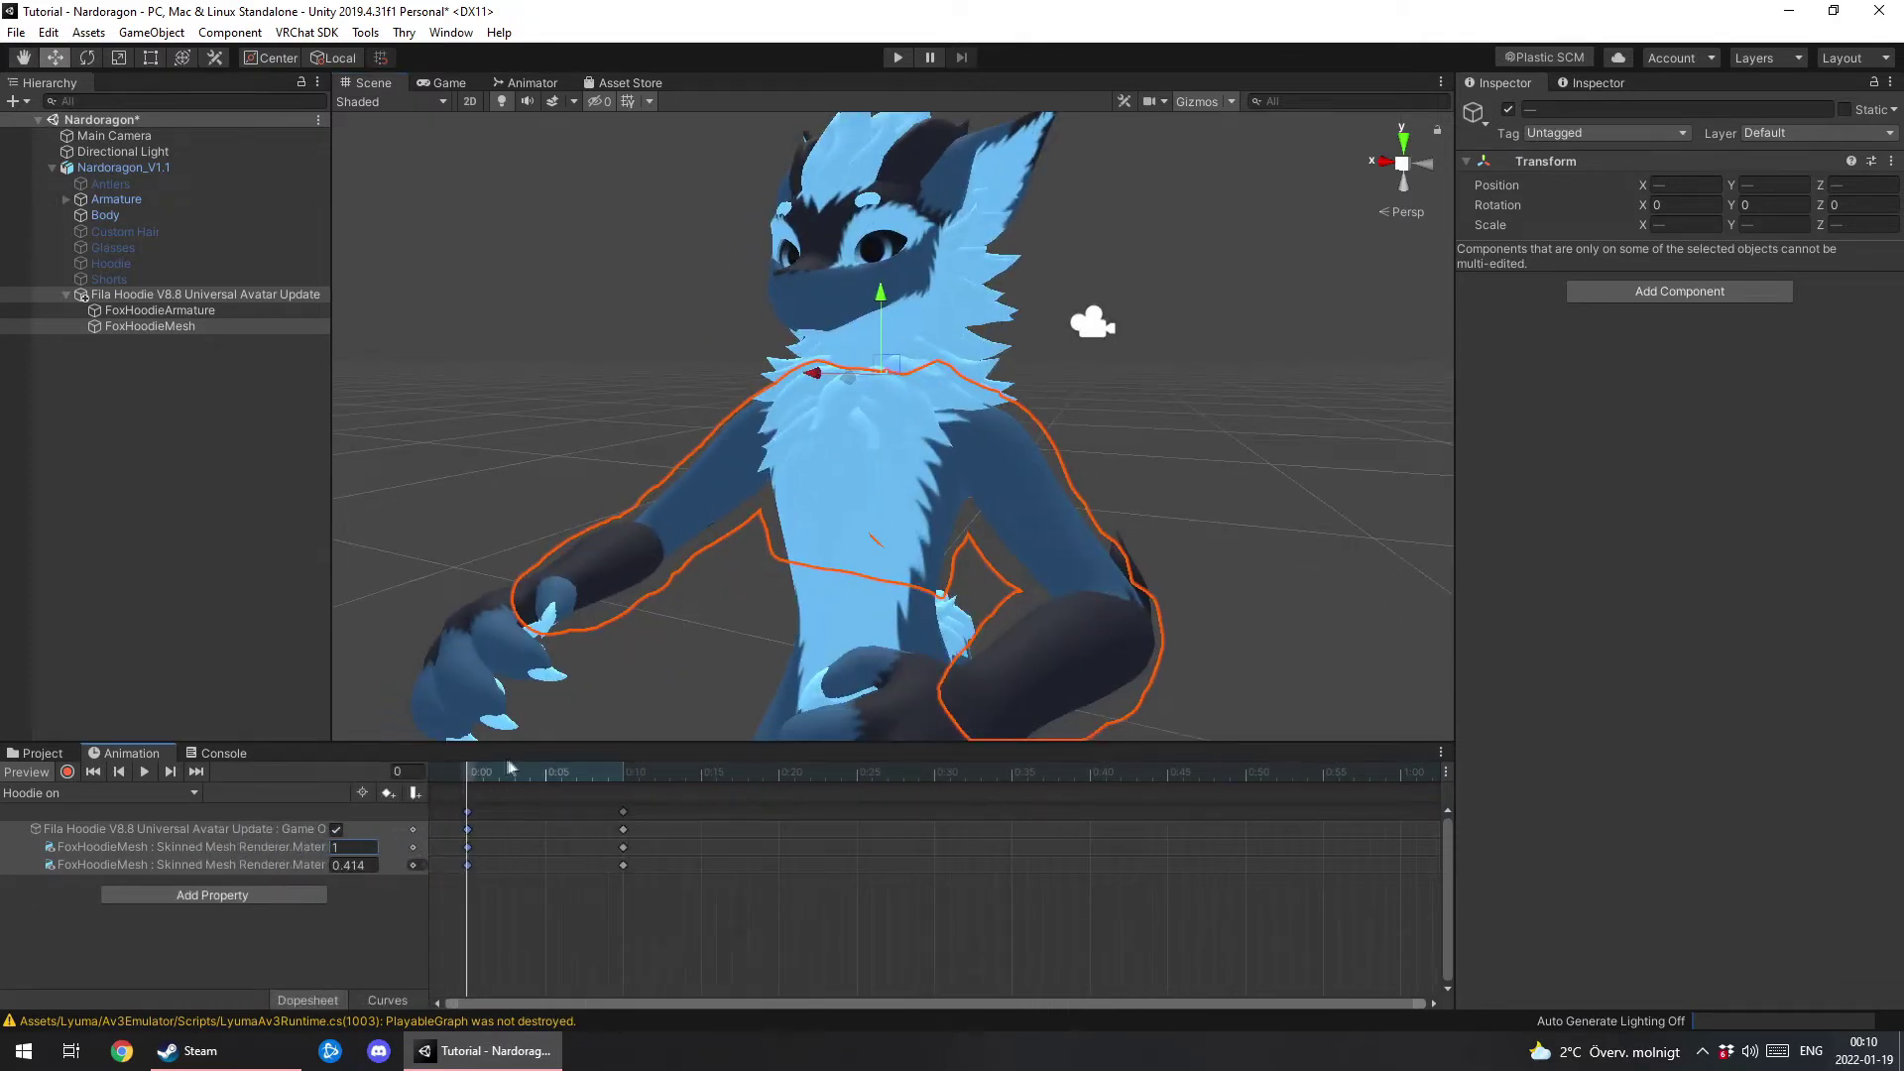
drag(476, 777, 623, 774)
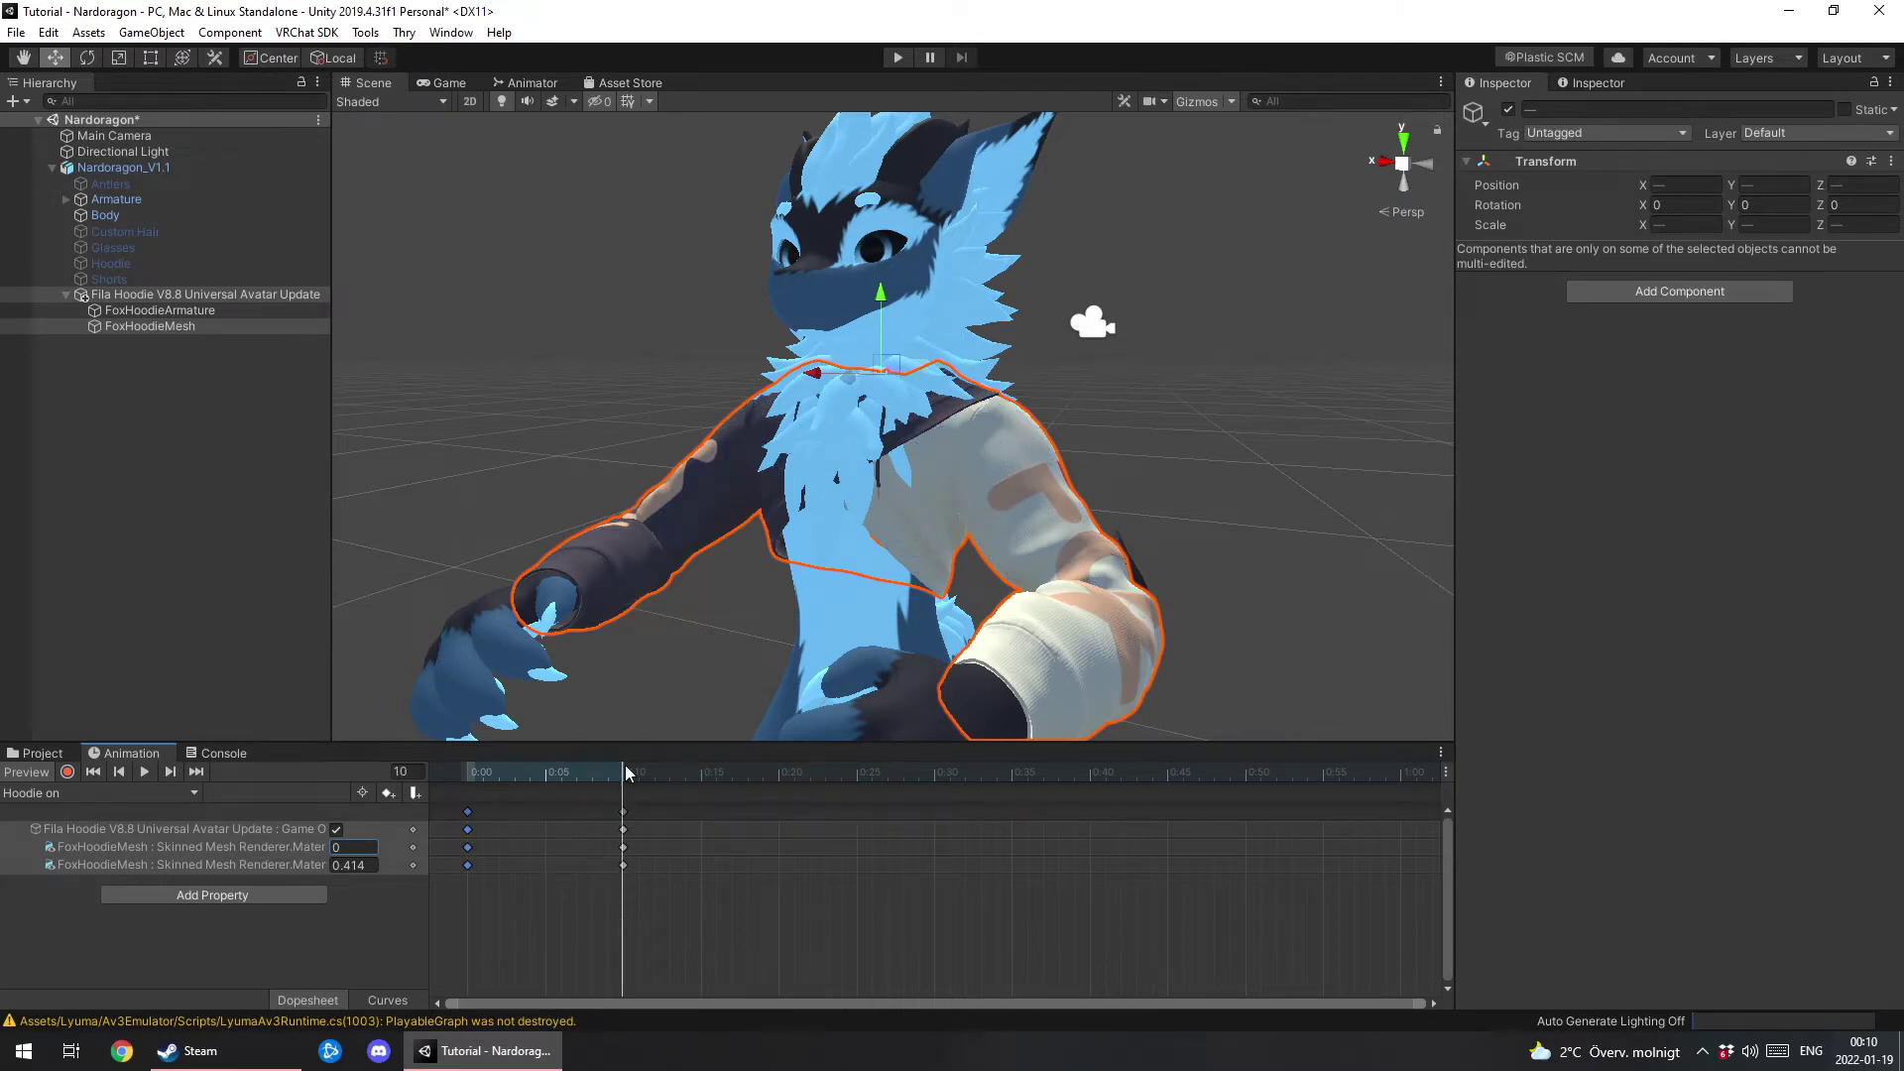
click(469, 778)
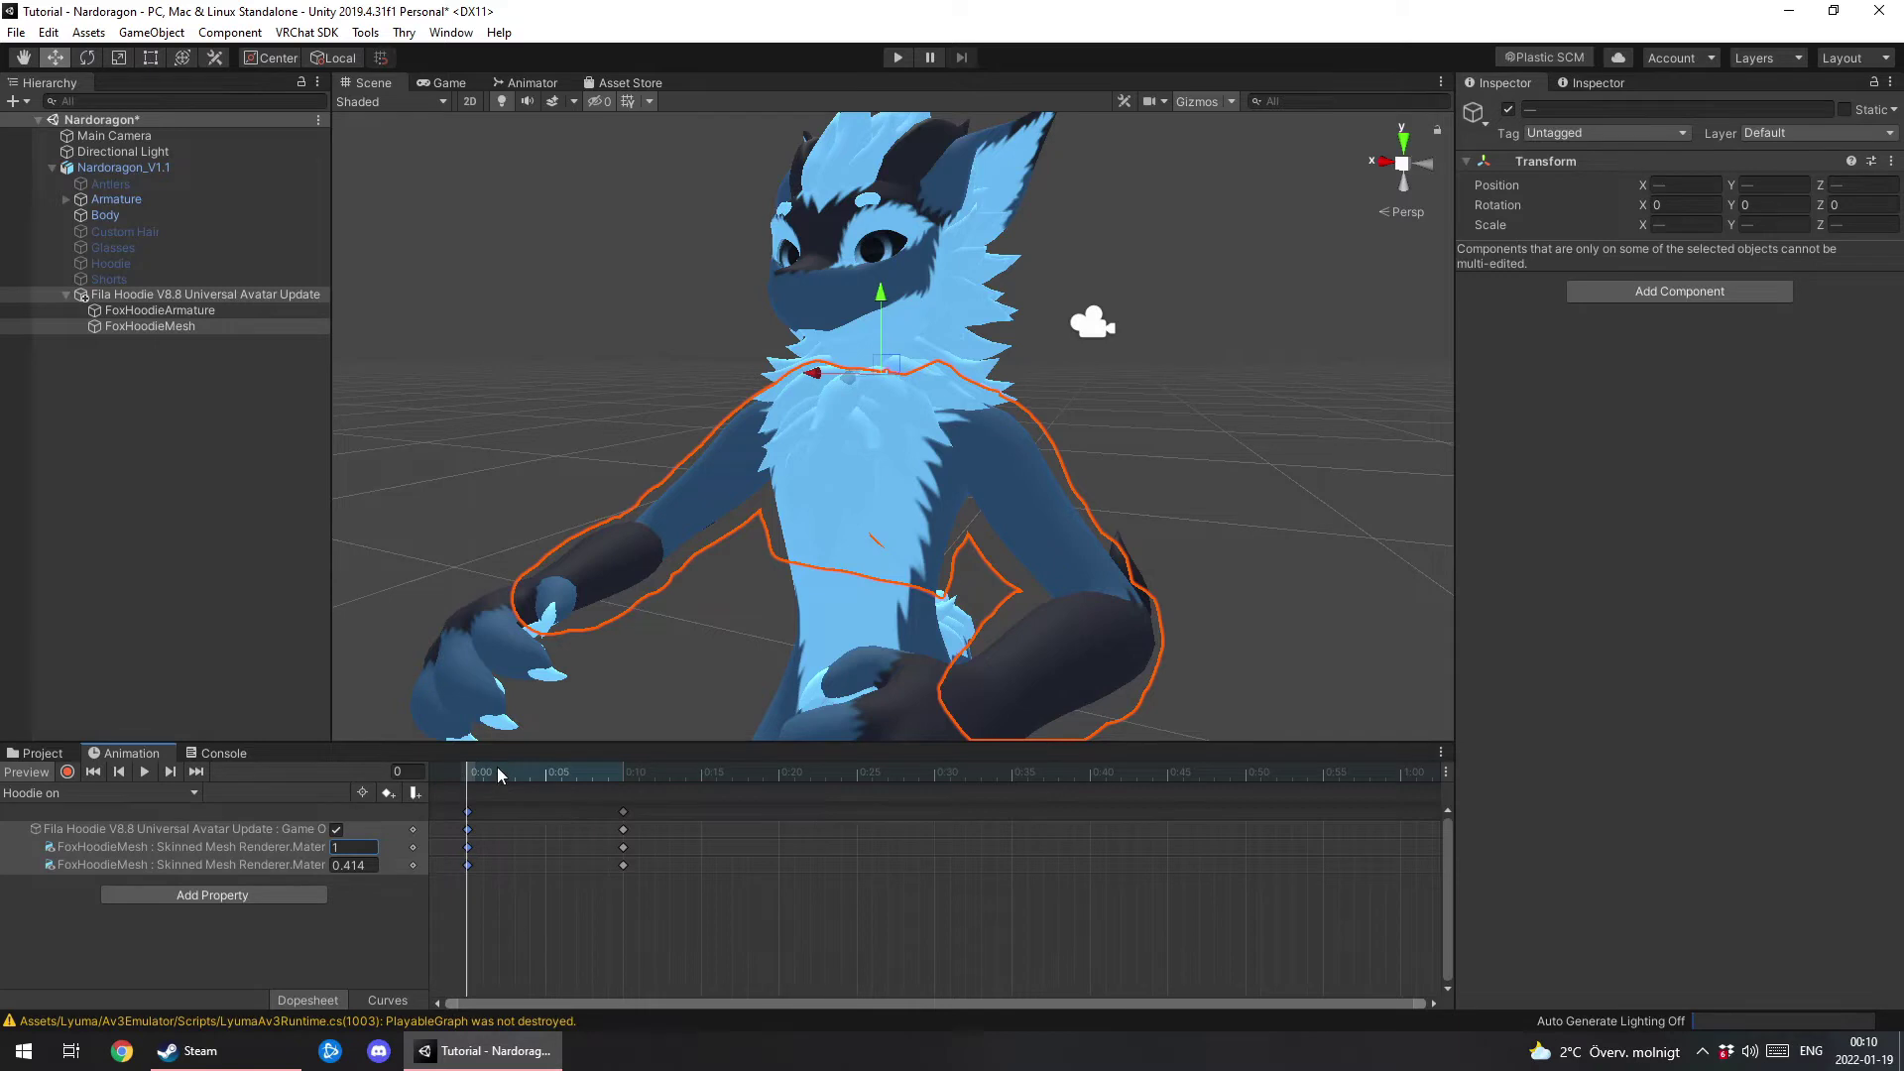
click(471, 871)
drag(431, 847, 561, 851)
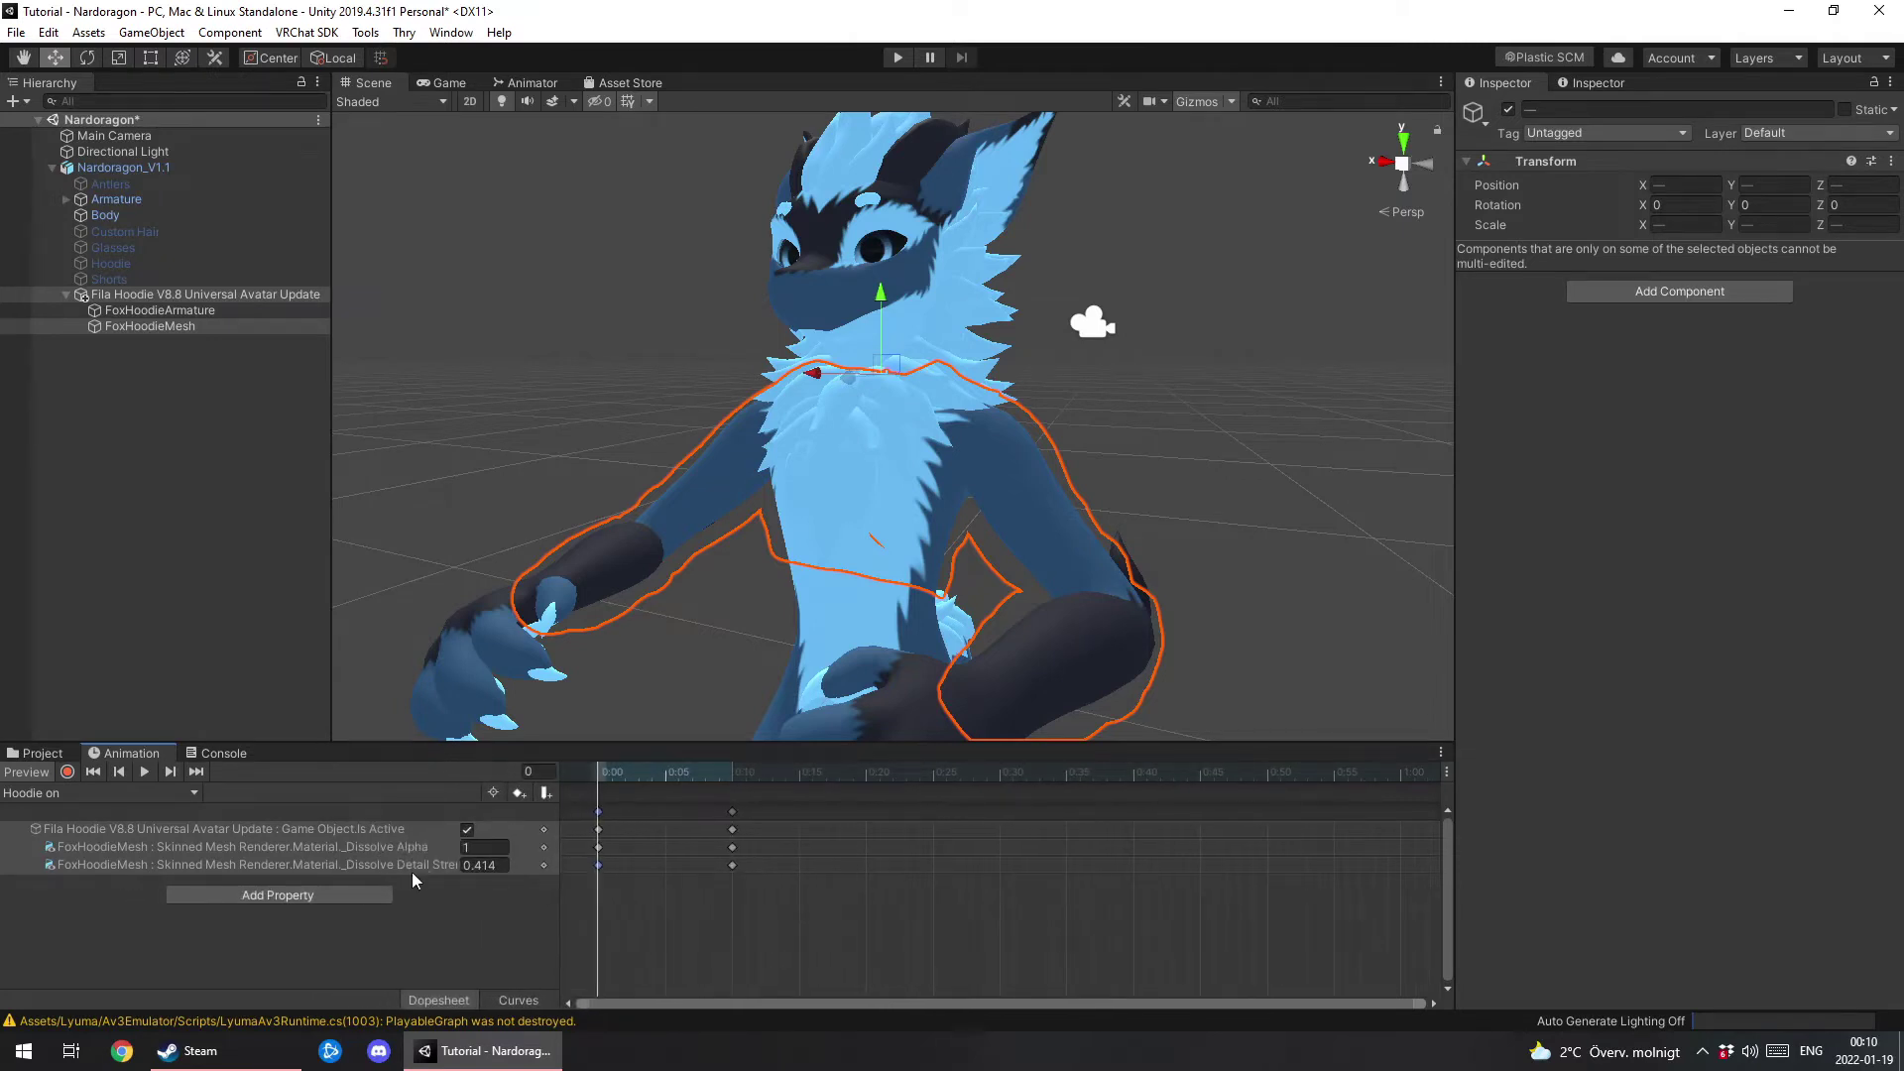
Paste the copied dissolve keyframes at frame 9 of the Hoodie on clip.
click(718, 773)
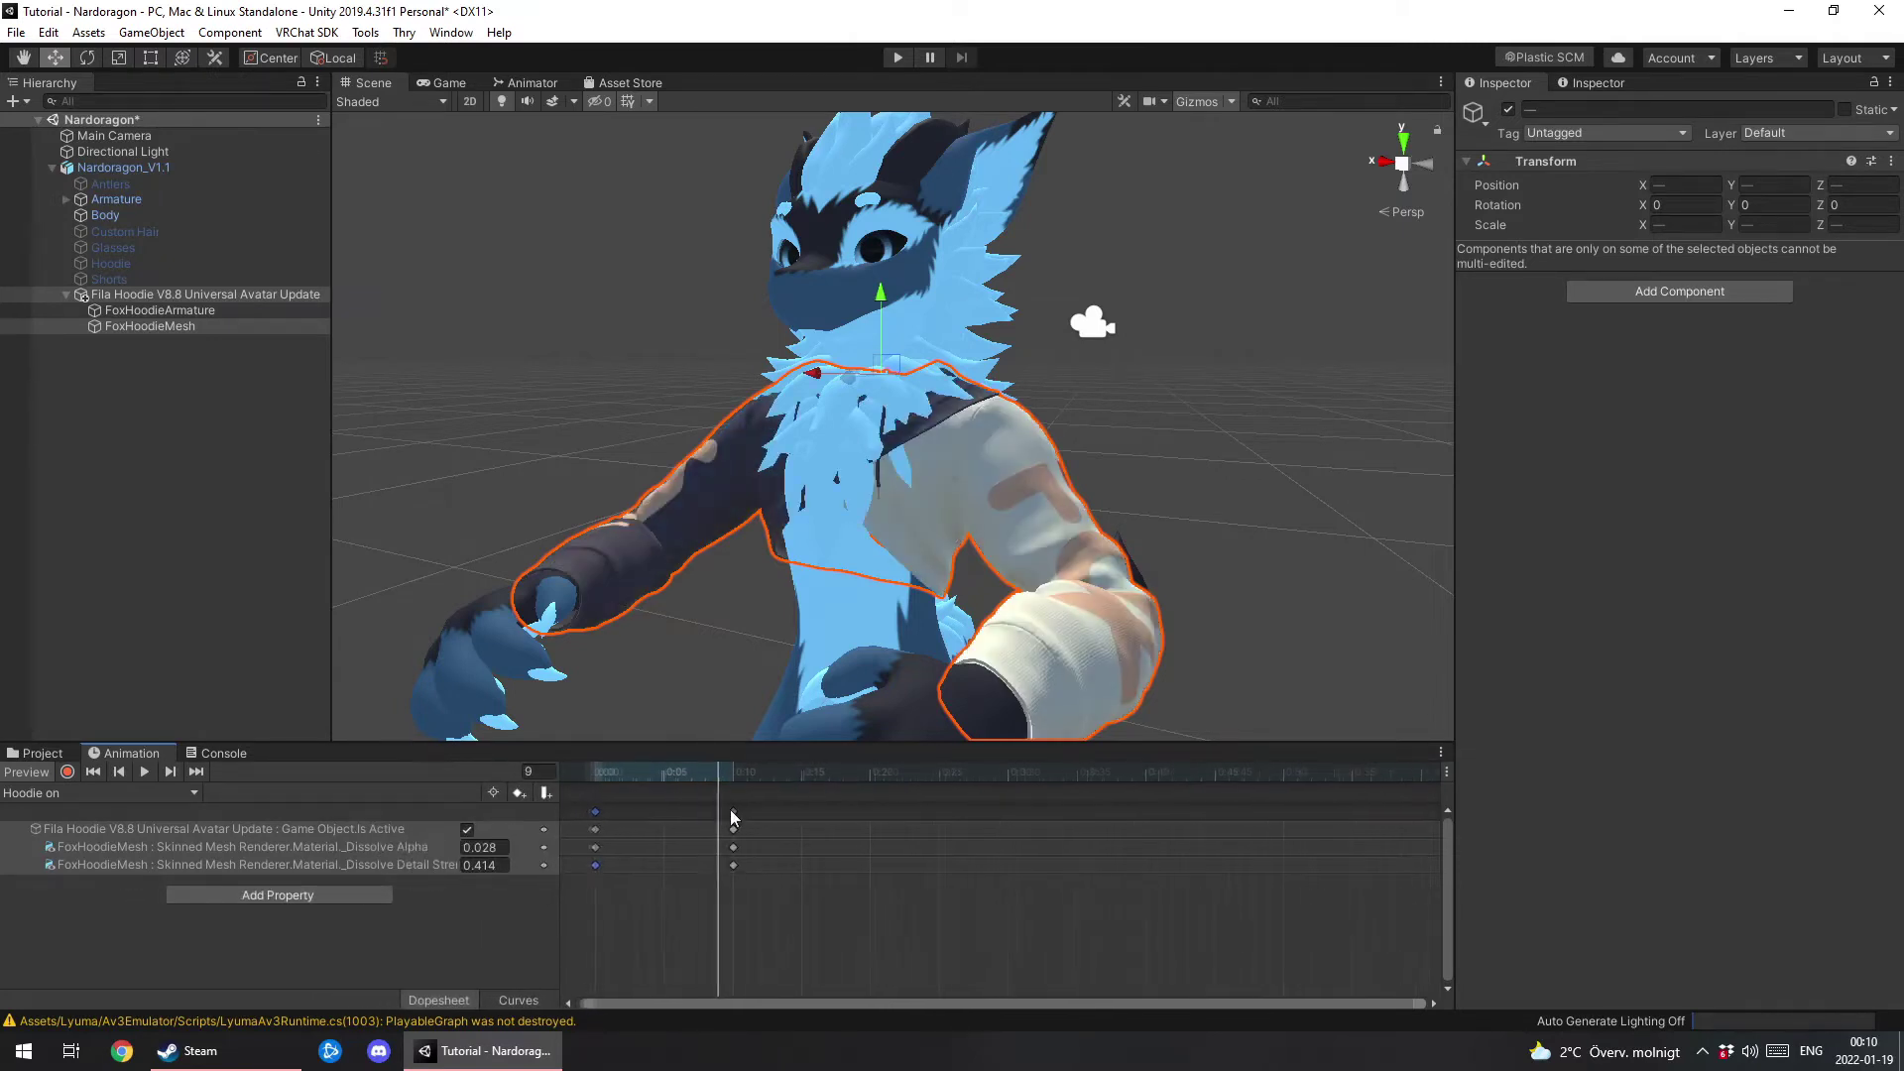
scroll(732, 819, up, 1)
key(ctrl+v)
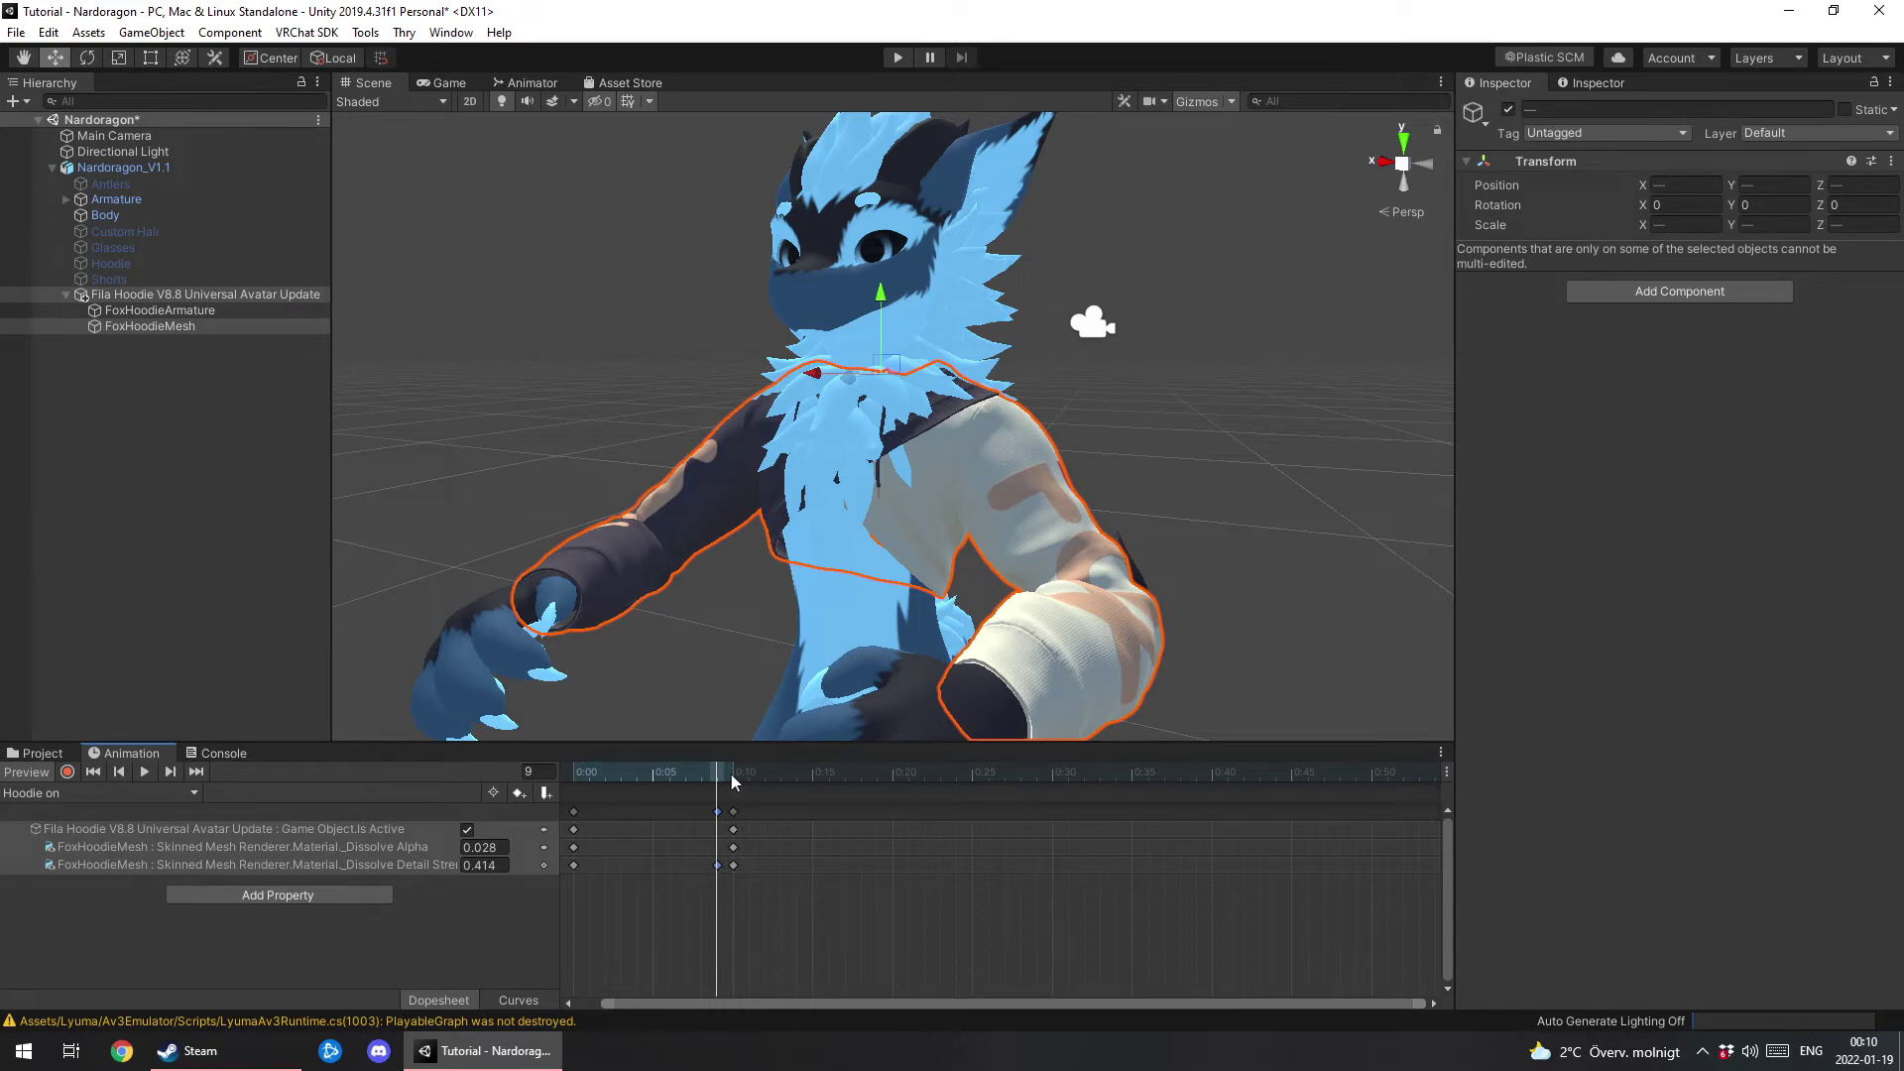
Set Dissolve Detail Strength to 0 at frame 10 and scrub to preview the fade-in.
click(733, 774)
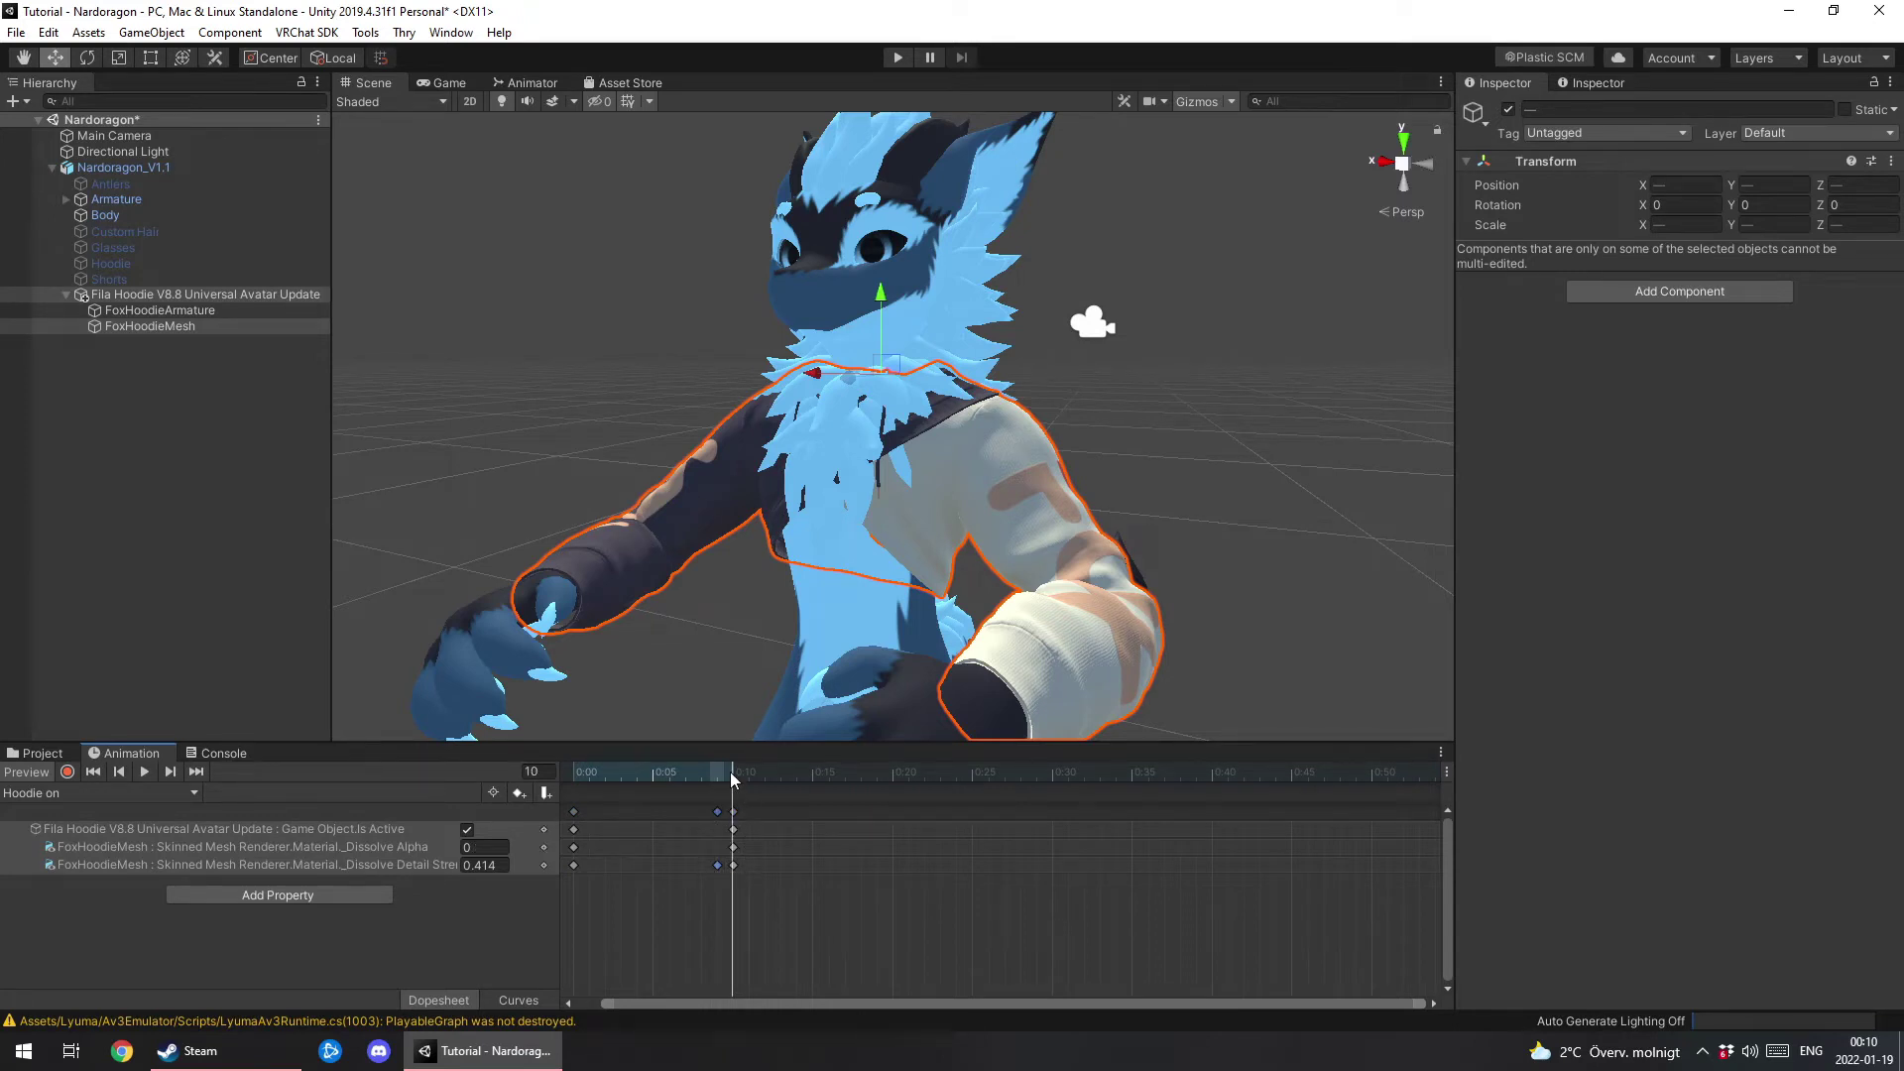
click(733, 865)
click(500, 866)
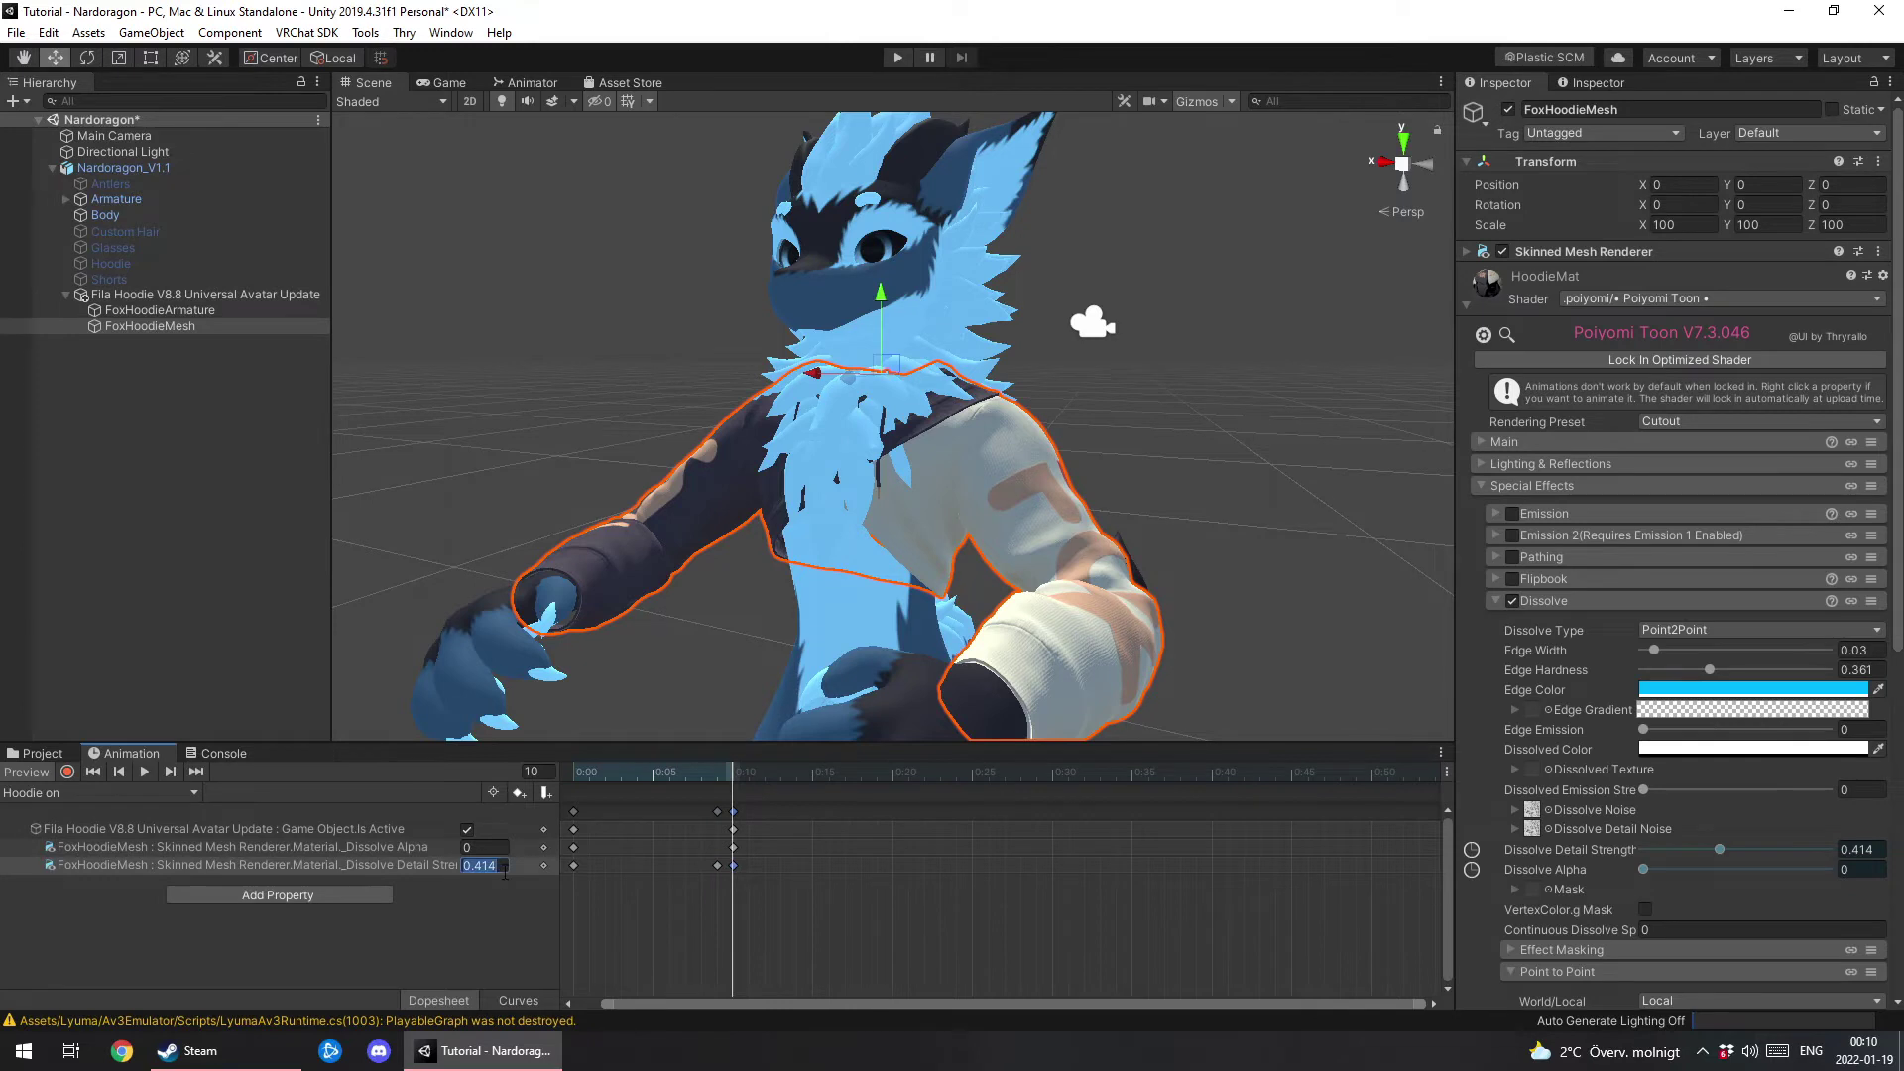
text(0)
scroll(735, 855, down, 1)
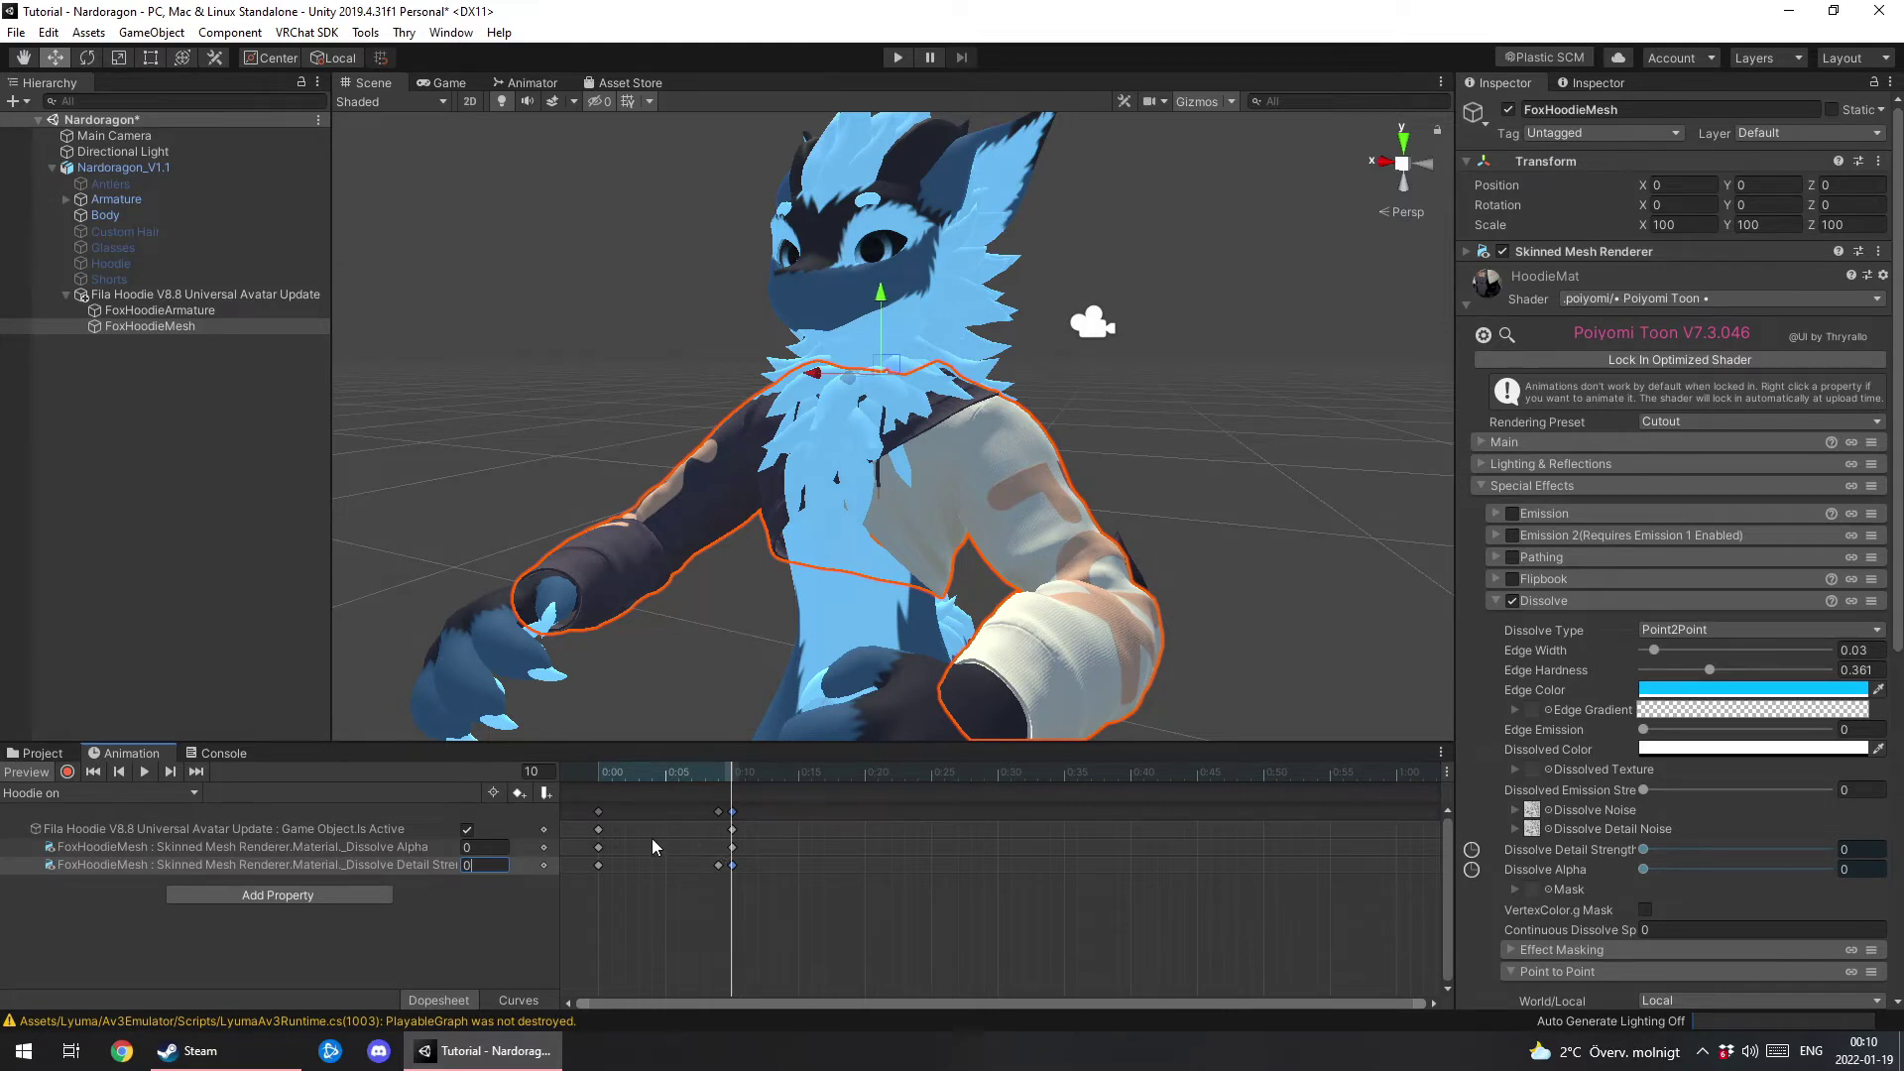
drag(607, 774, 734, 771)
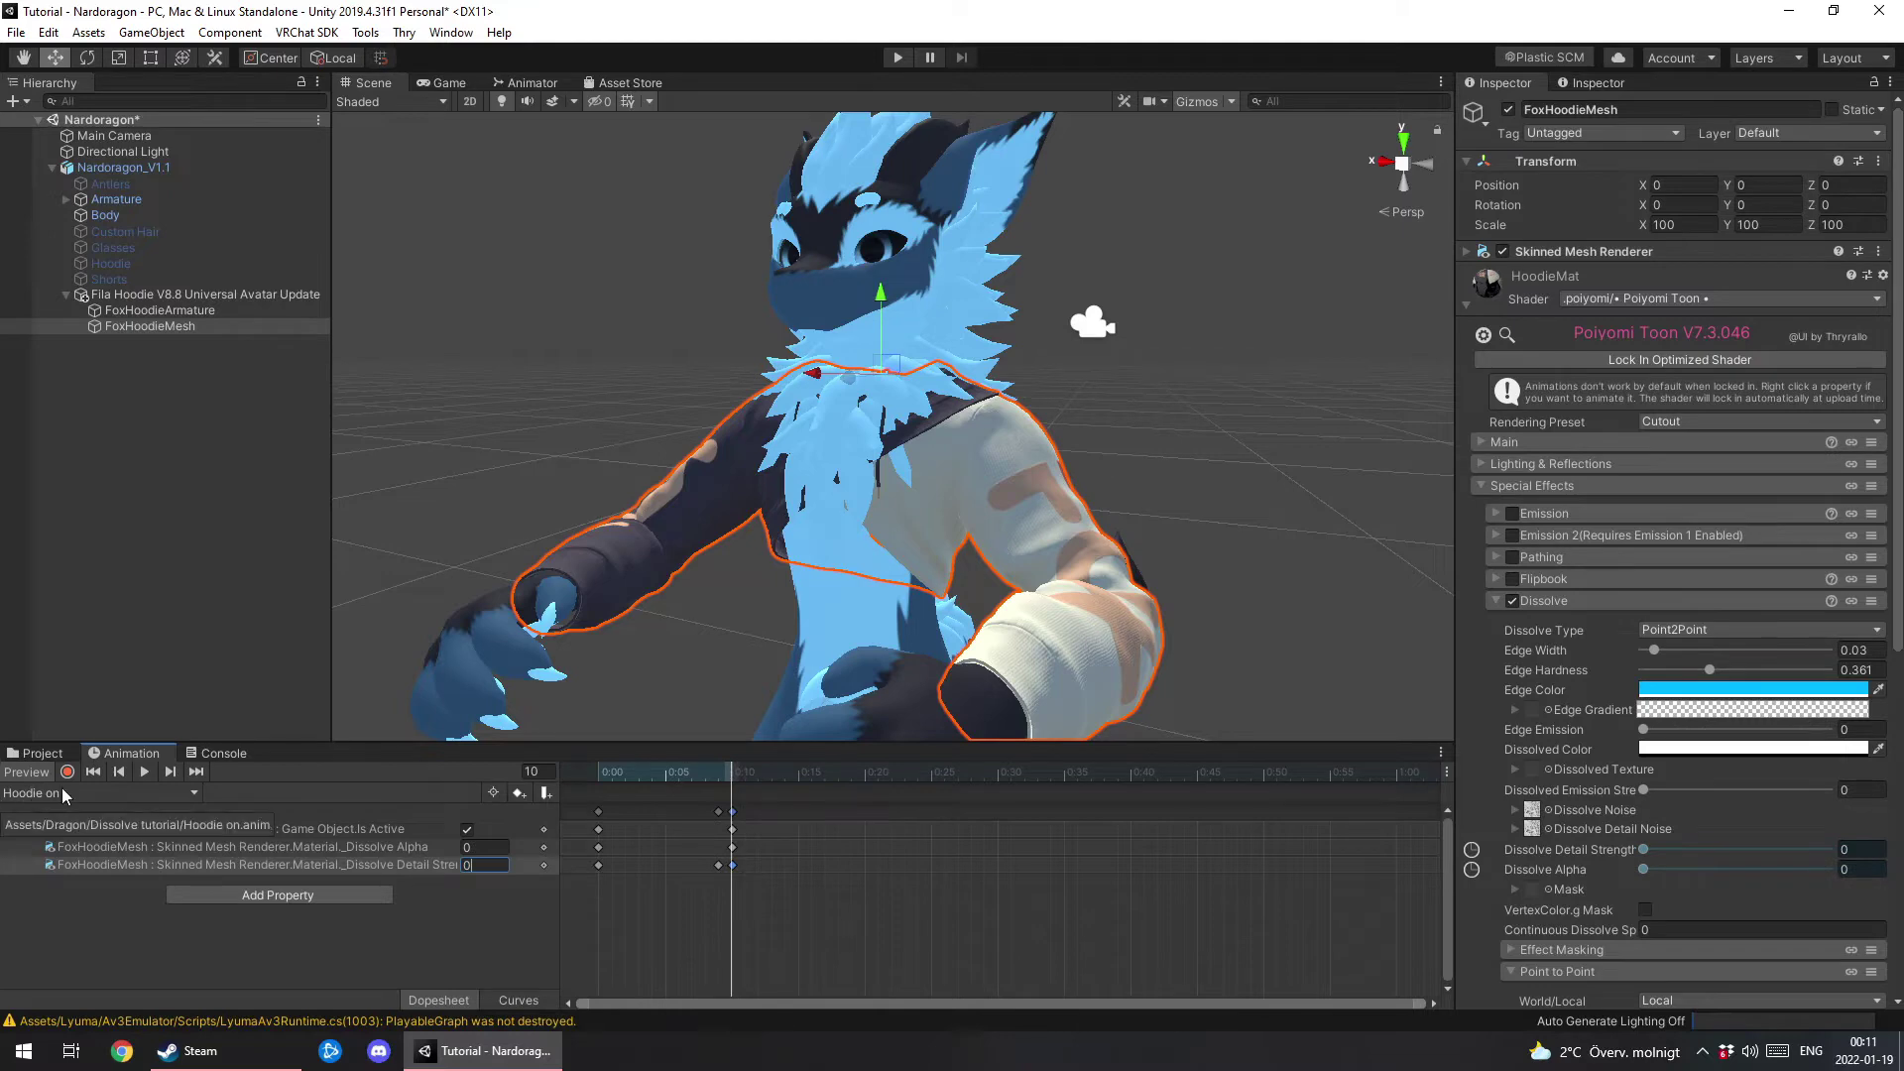
Create a new animation clip named 'Hoodie Off'.
click(62, 788)
click(60, 782)
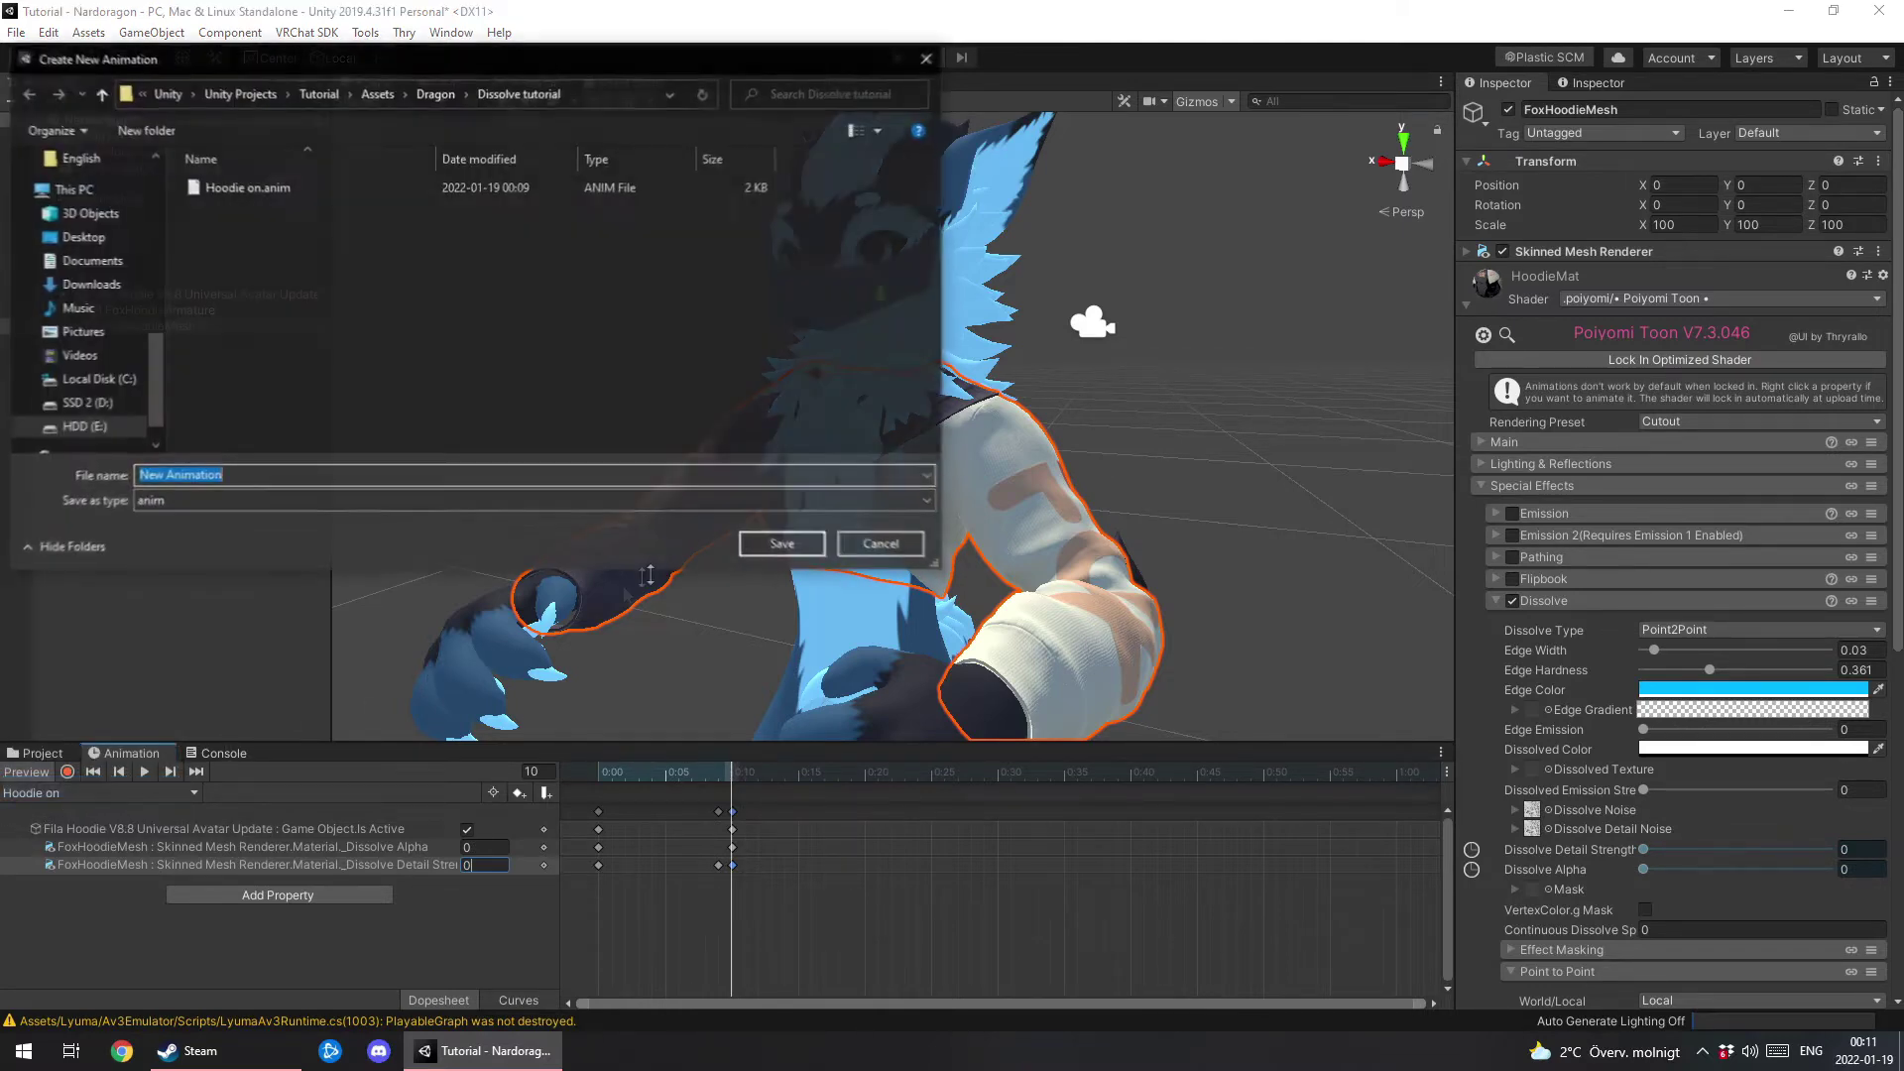
text(Hoodi)
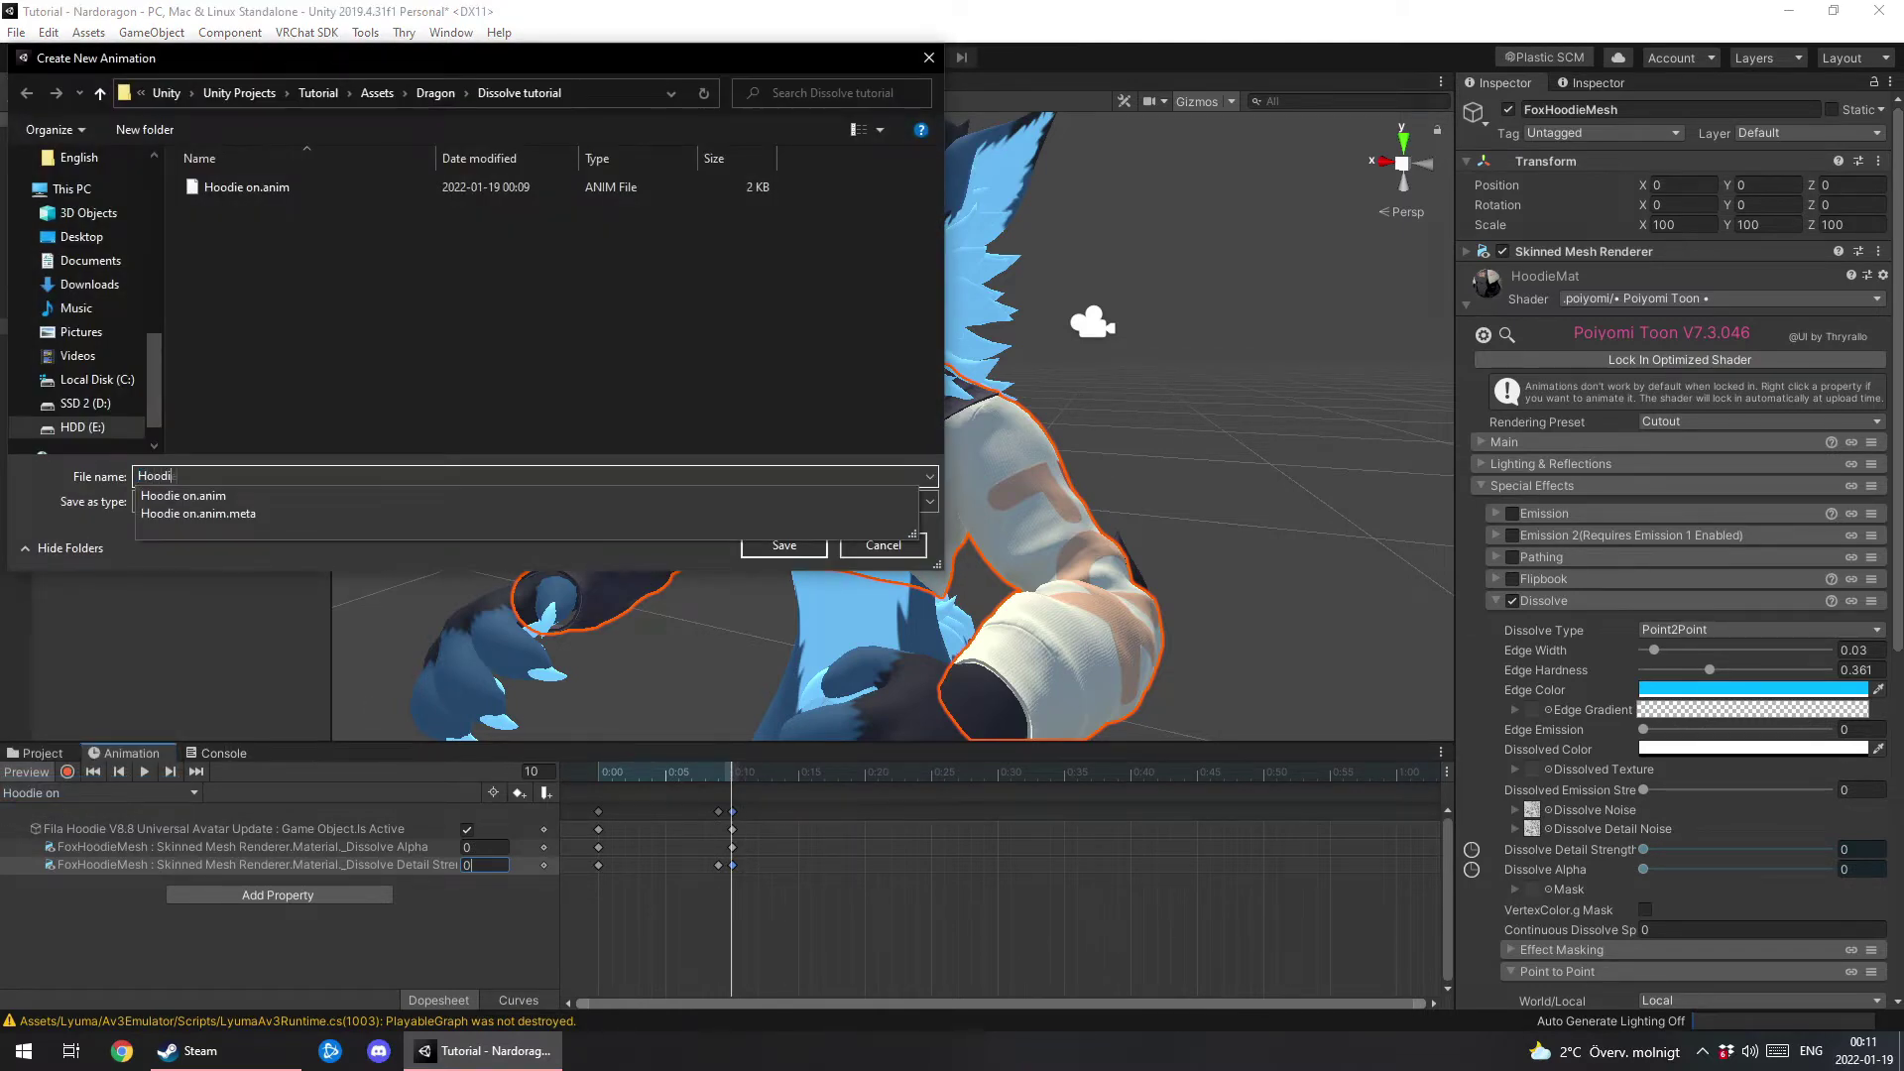
text(e Off)
key(Return)
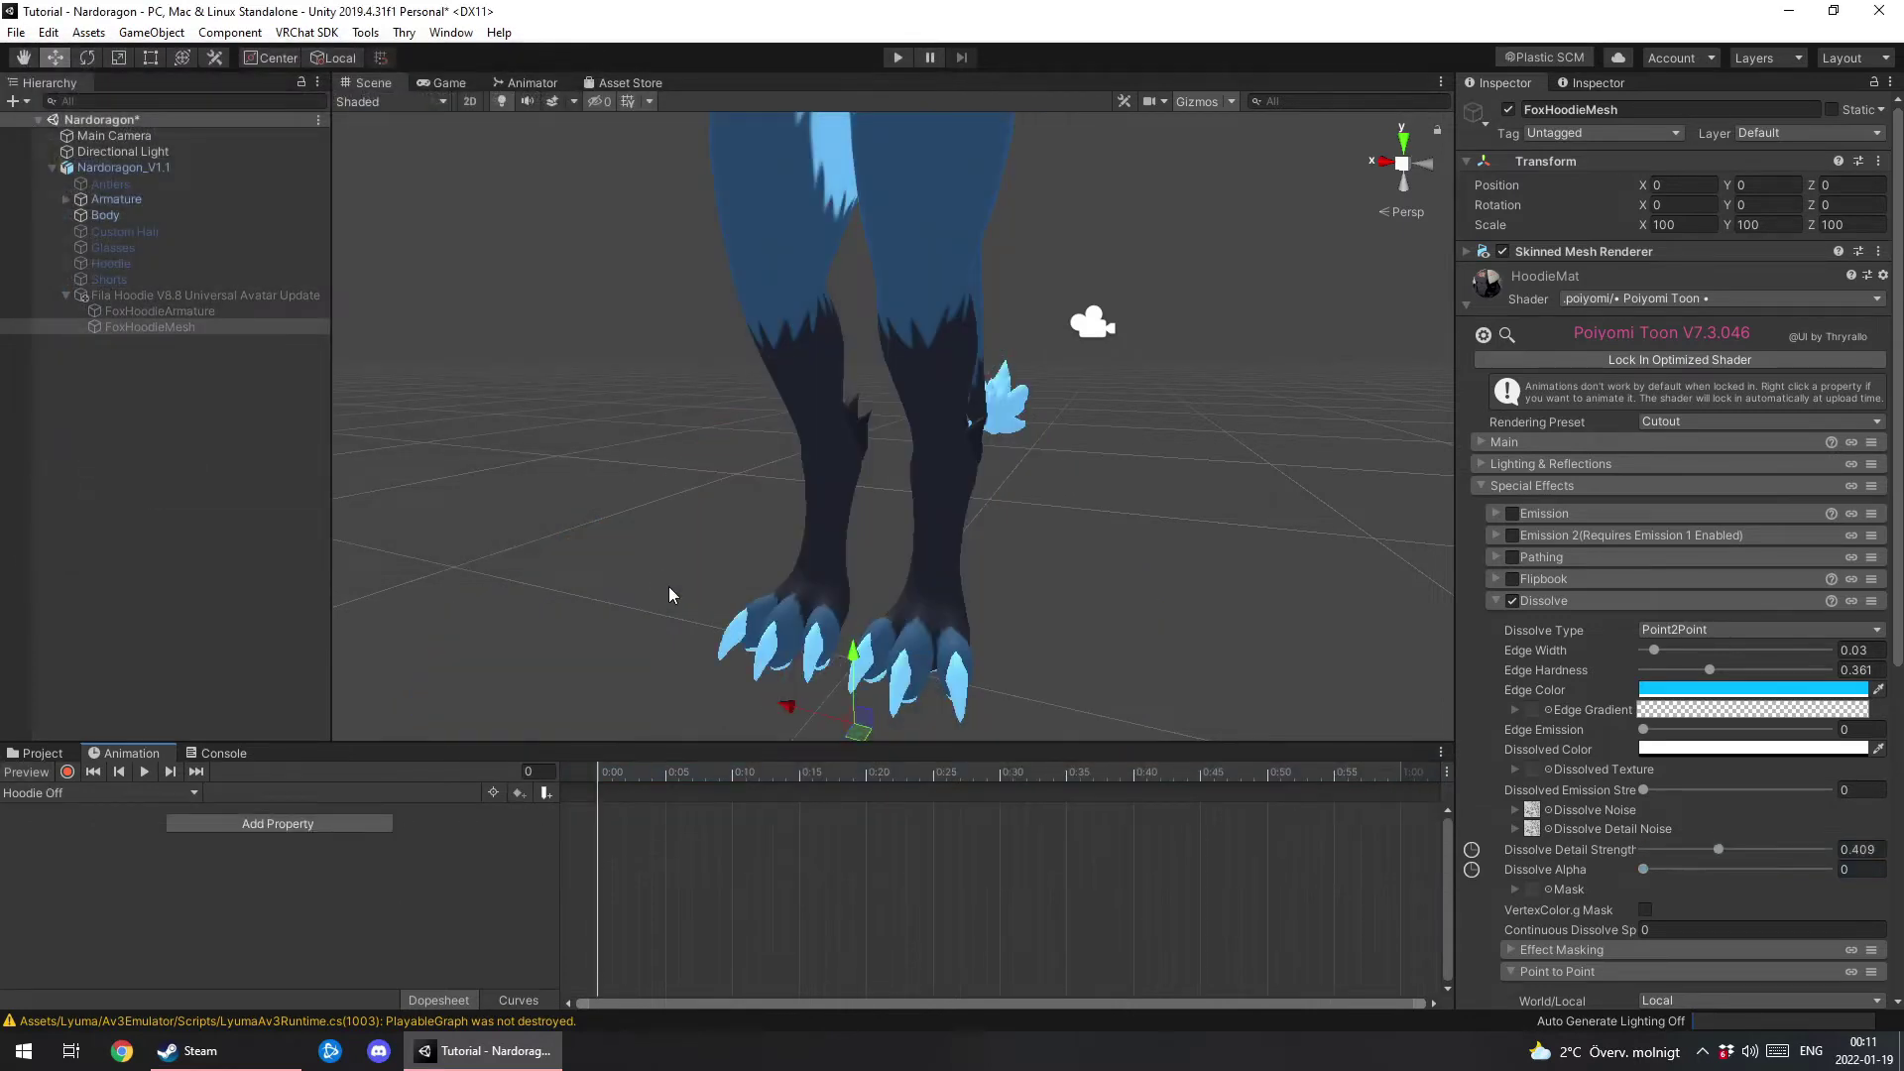
Record frame-0 keys for hoodie active, Dissolve Alpha 0 and Dissolve Detail Strength 0.409.
click(66, 771)
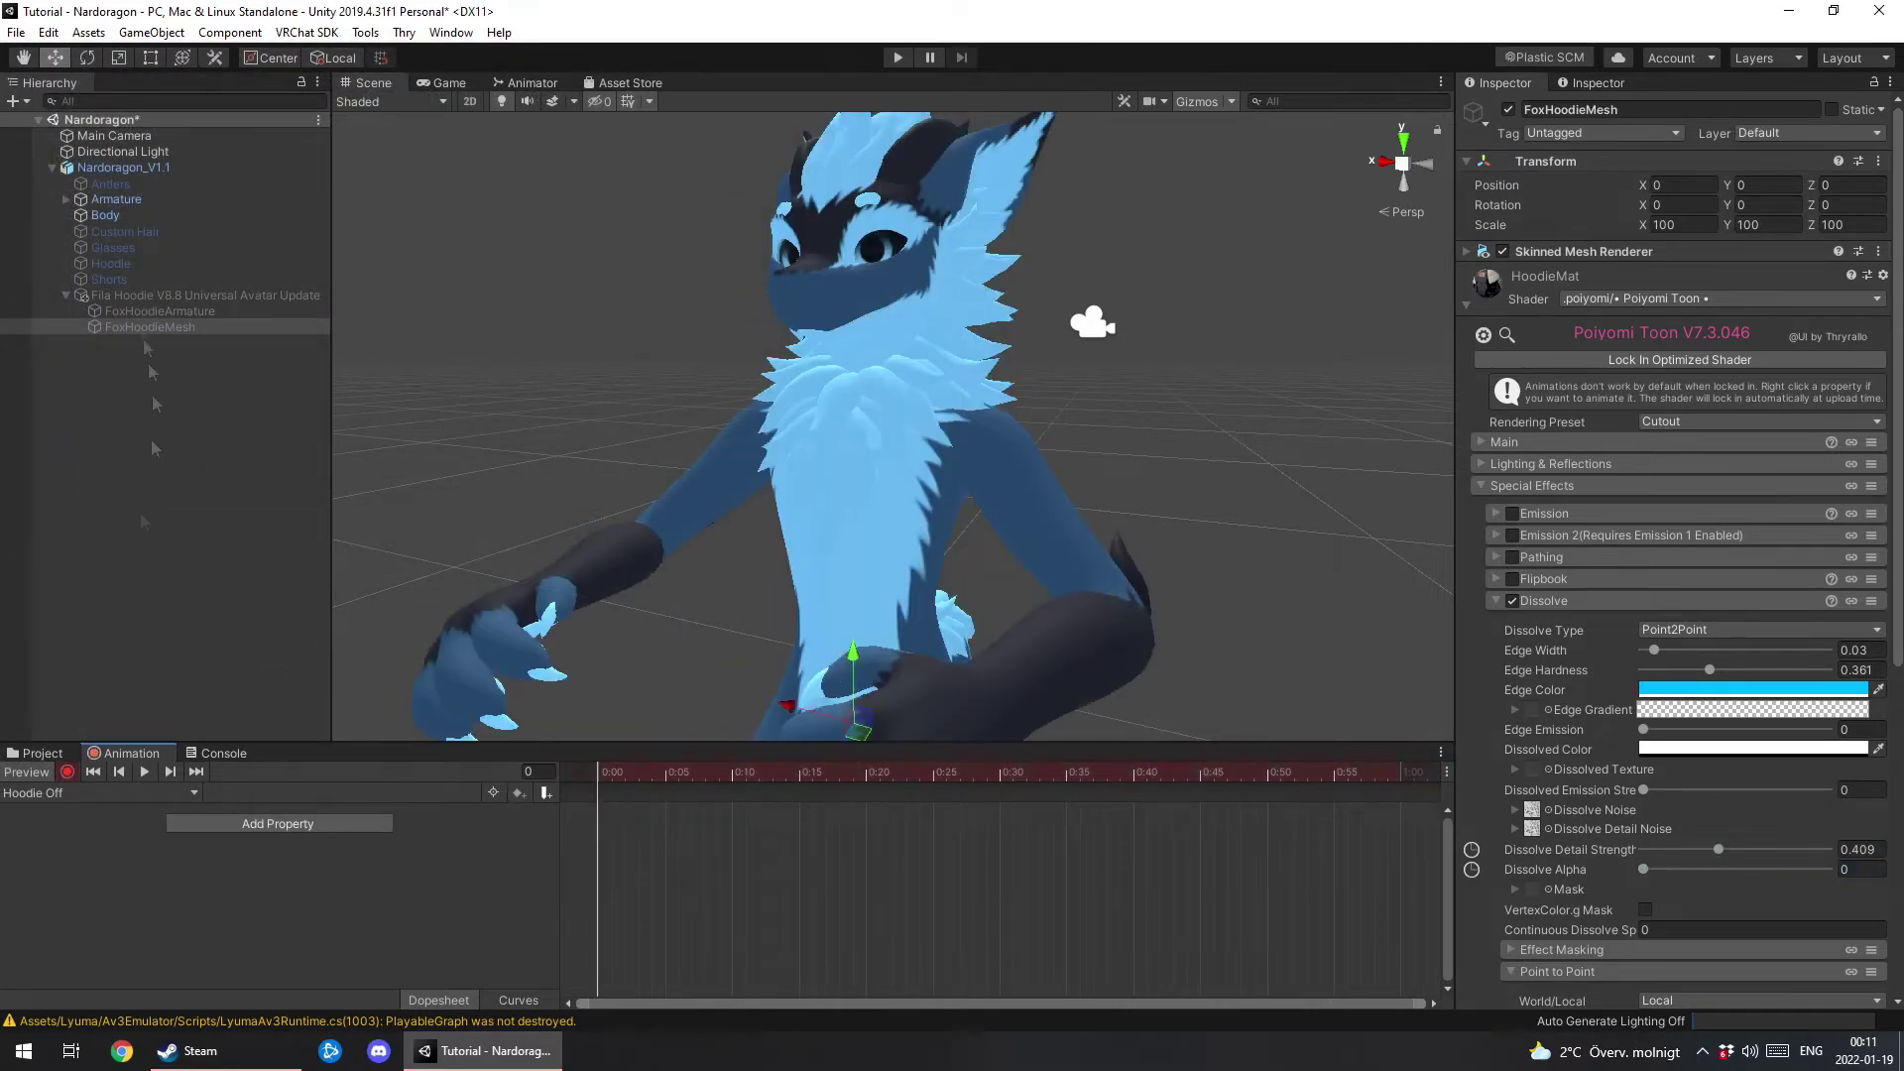
click(139, 297)
click(1510, 109)
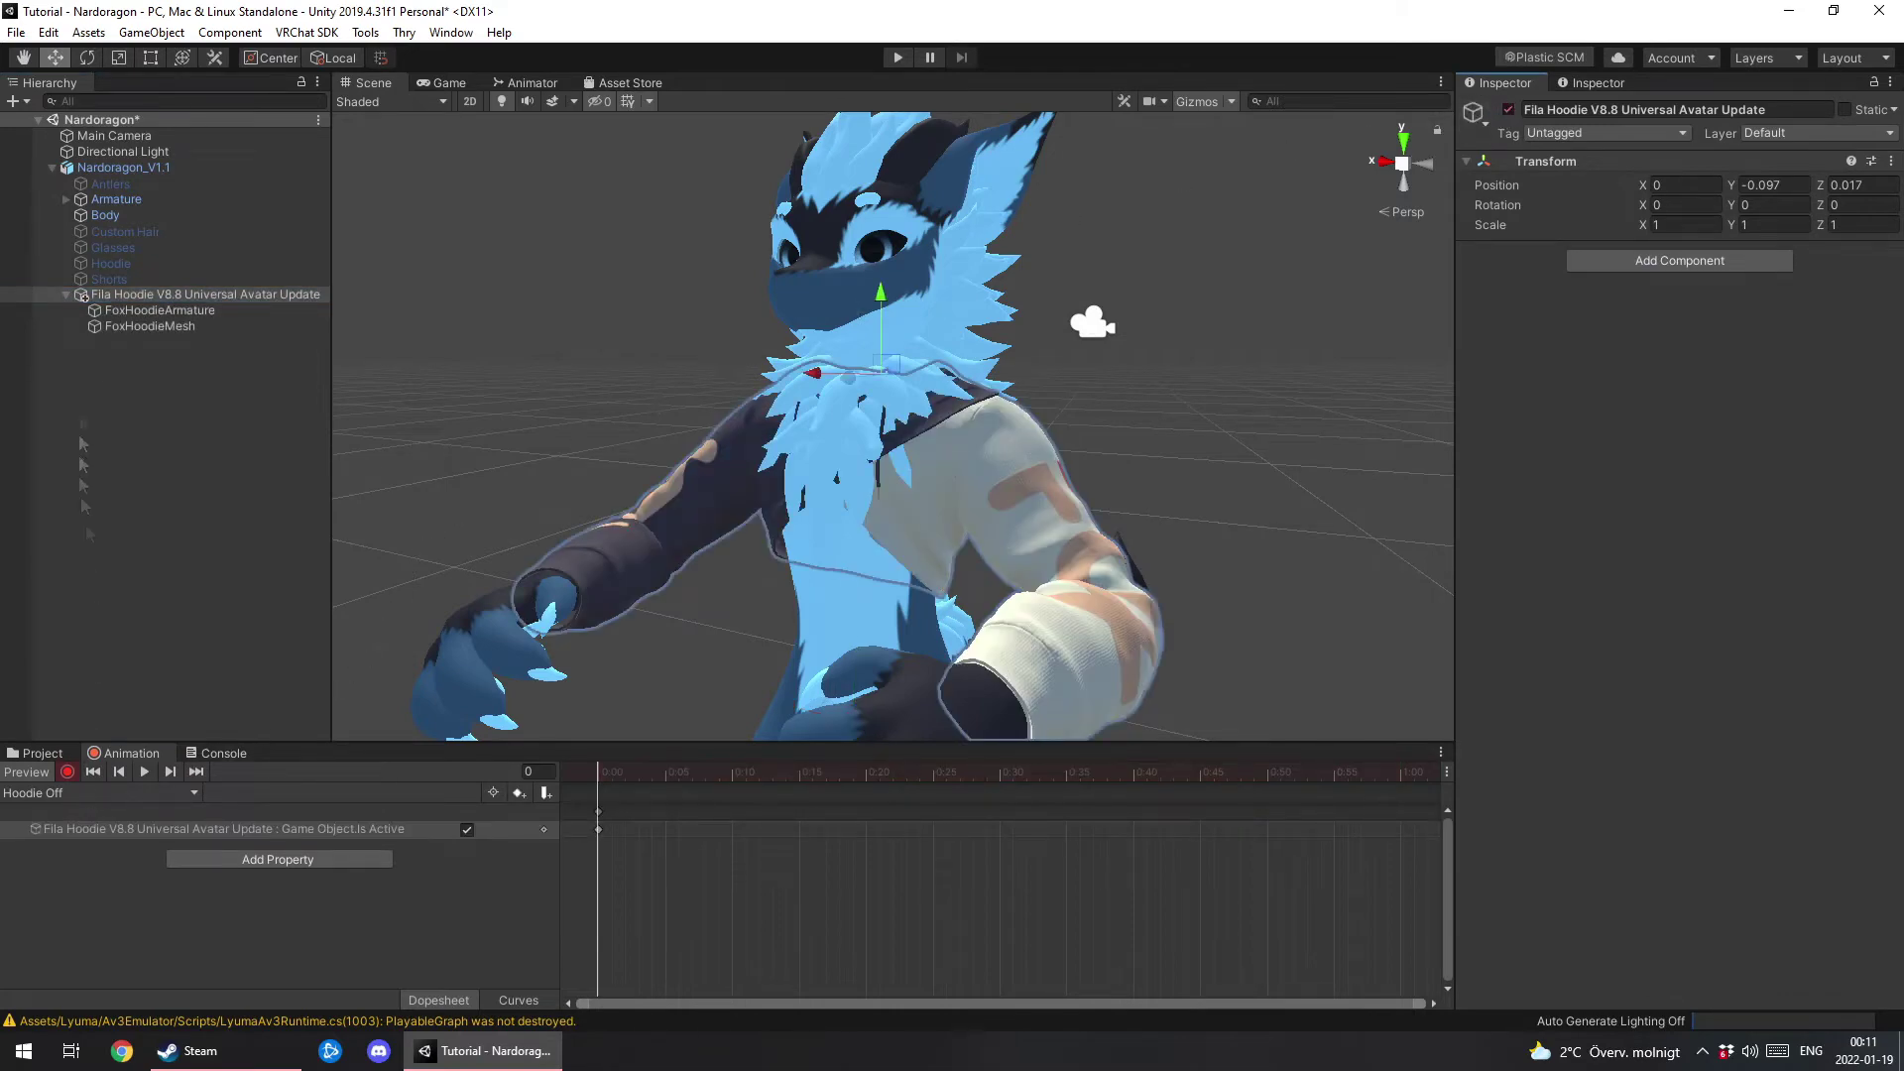
click(139, 327)
scroll(1744, 757, down, 3)
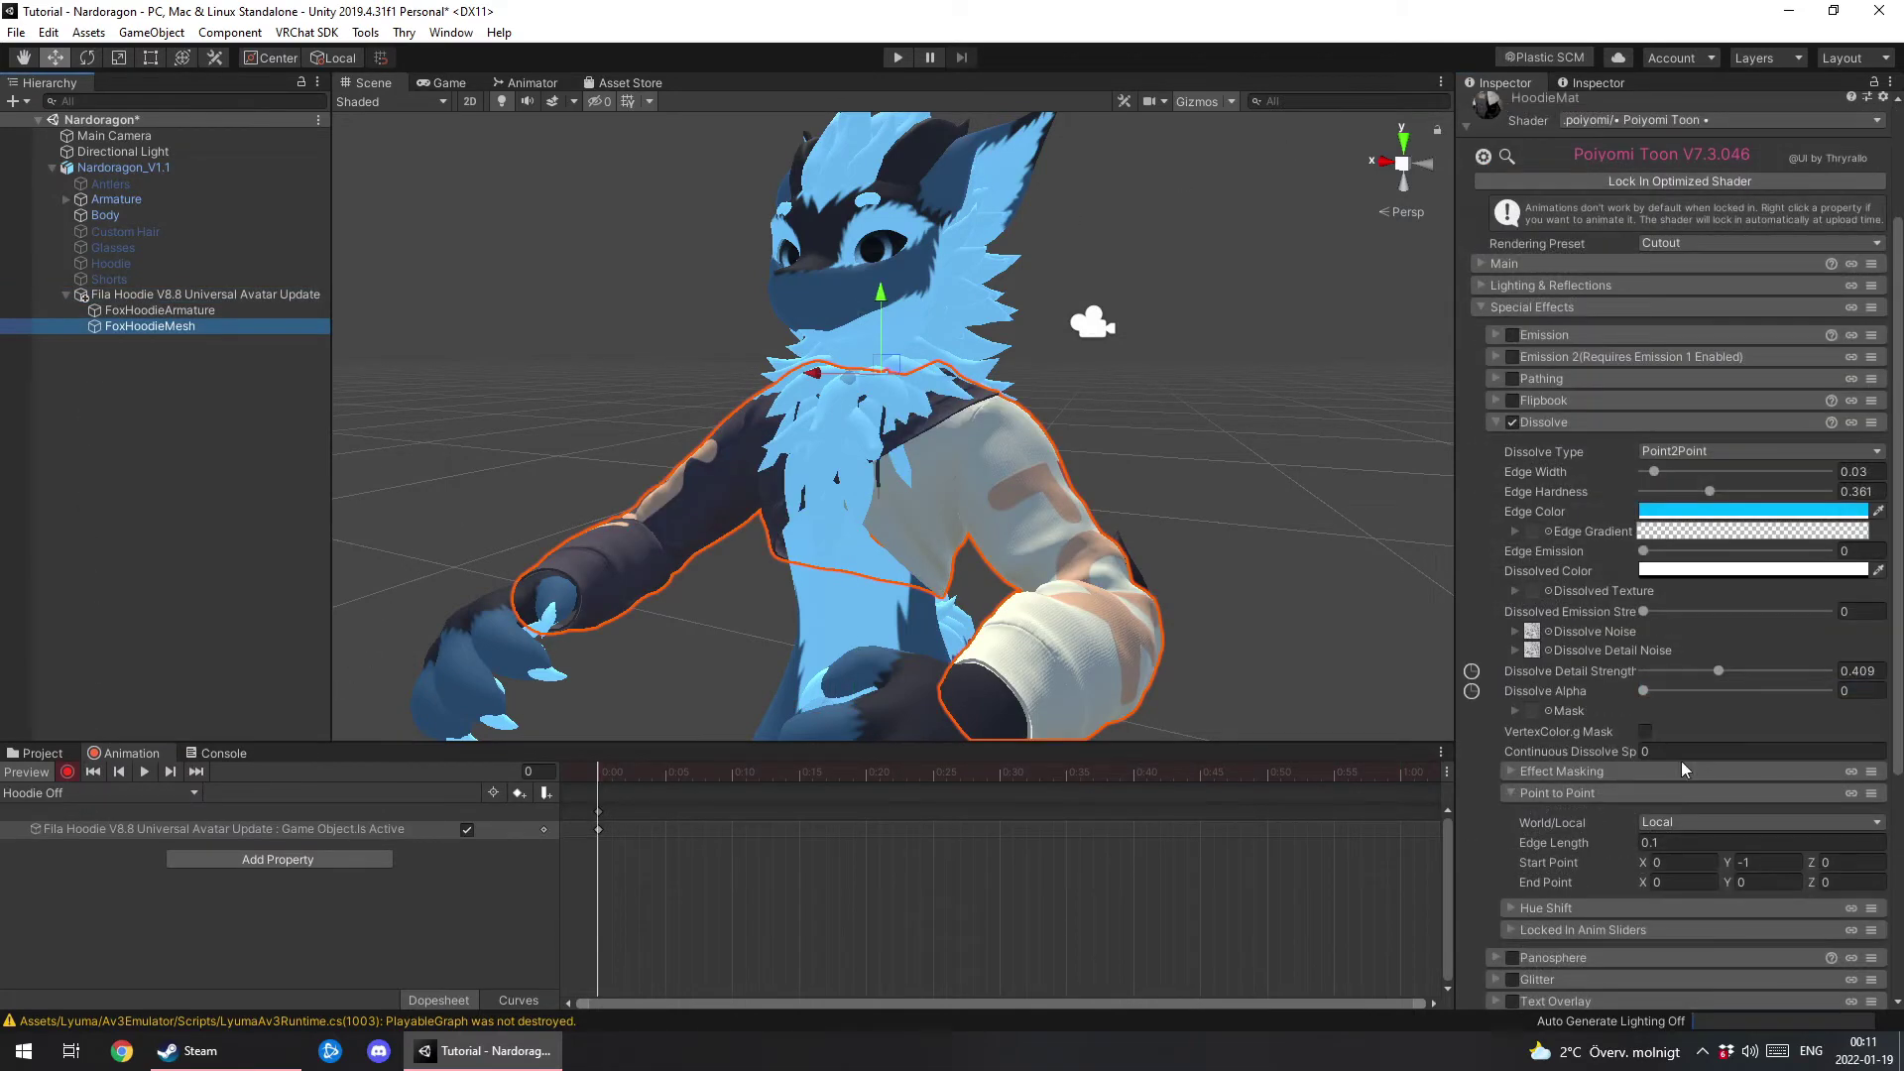
click(1643, 690)
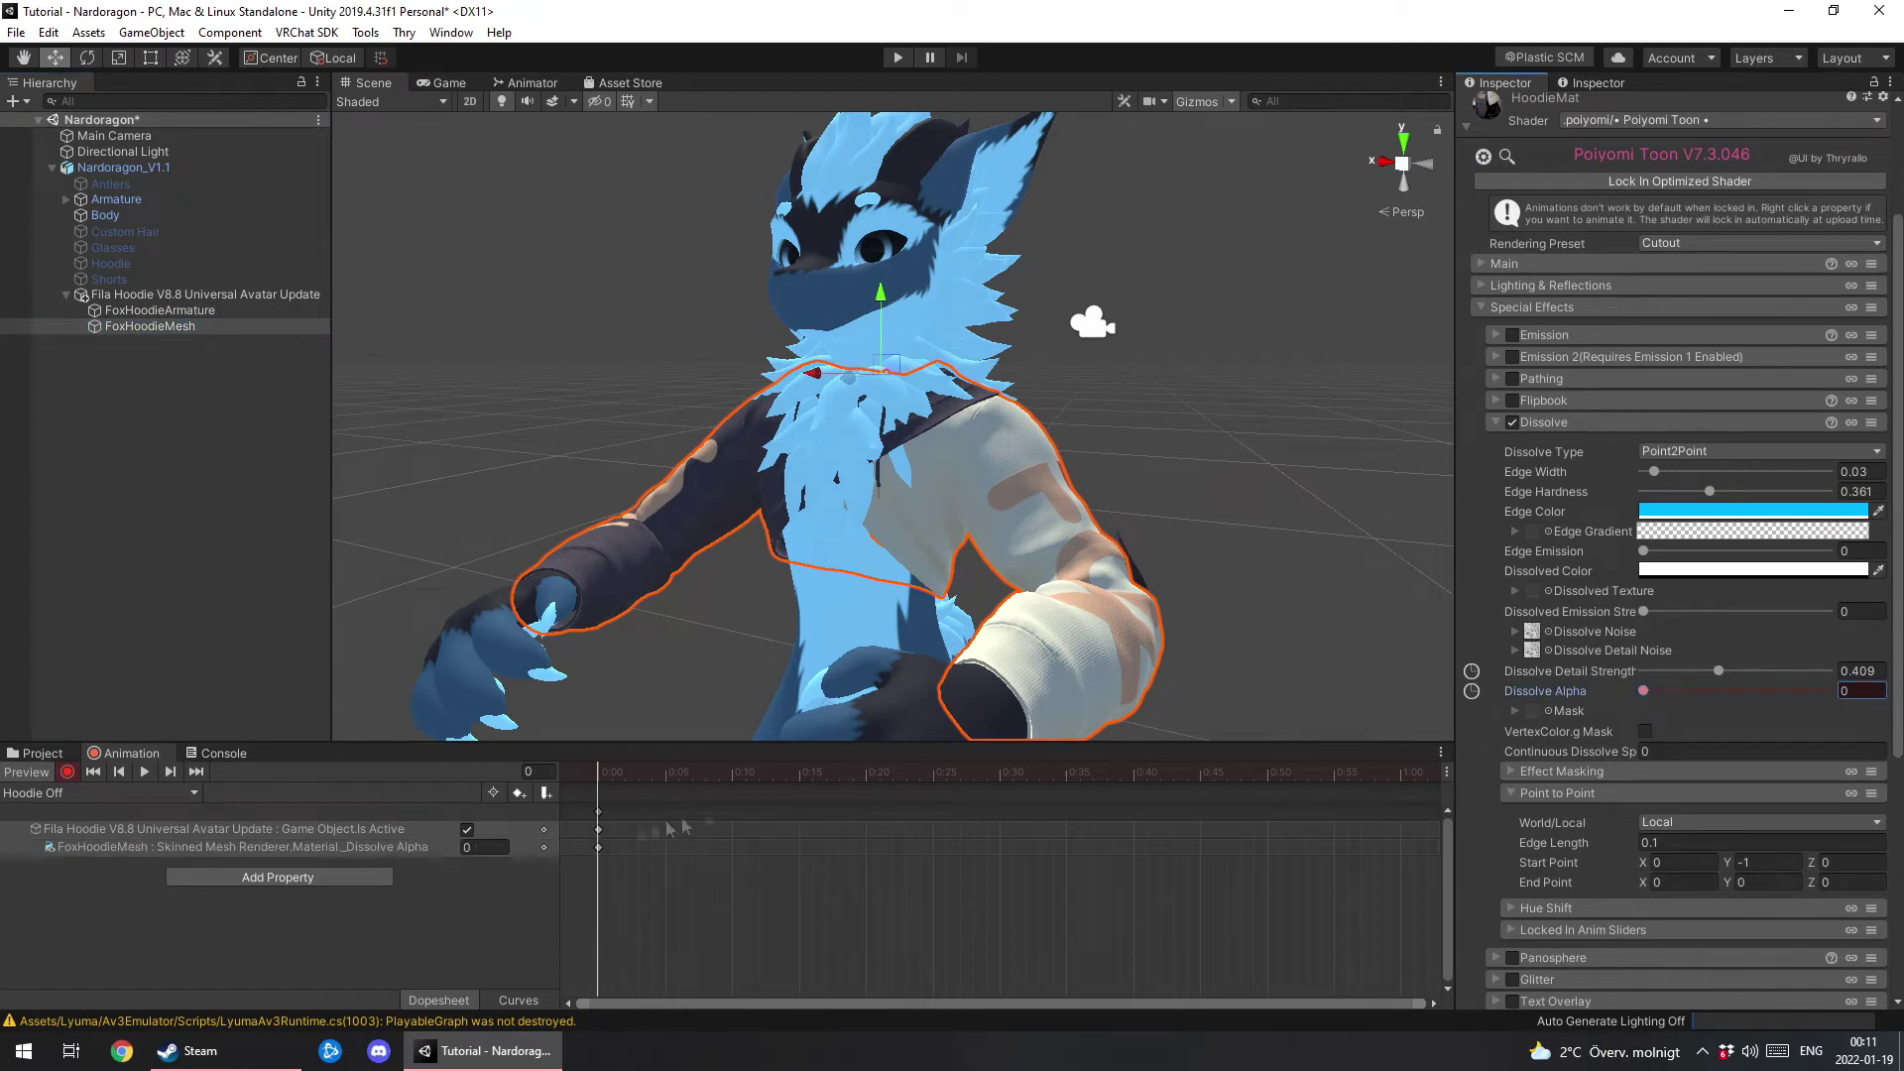
click(1718, 673)
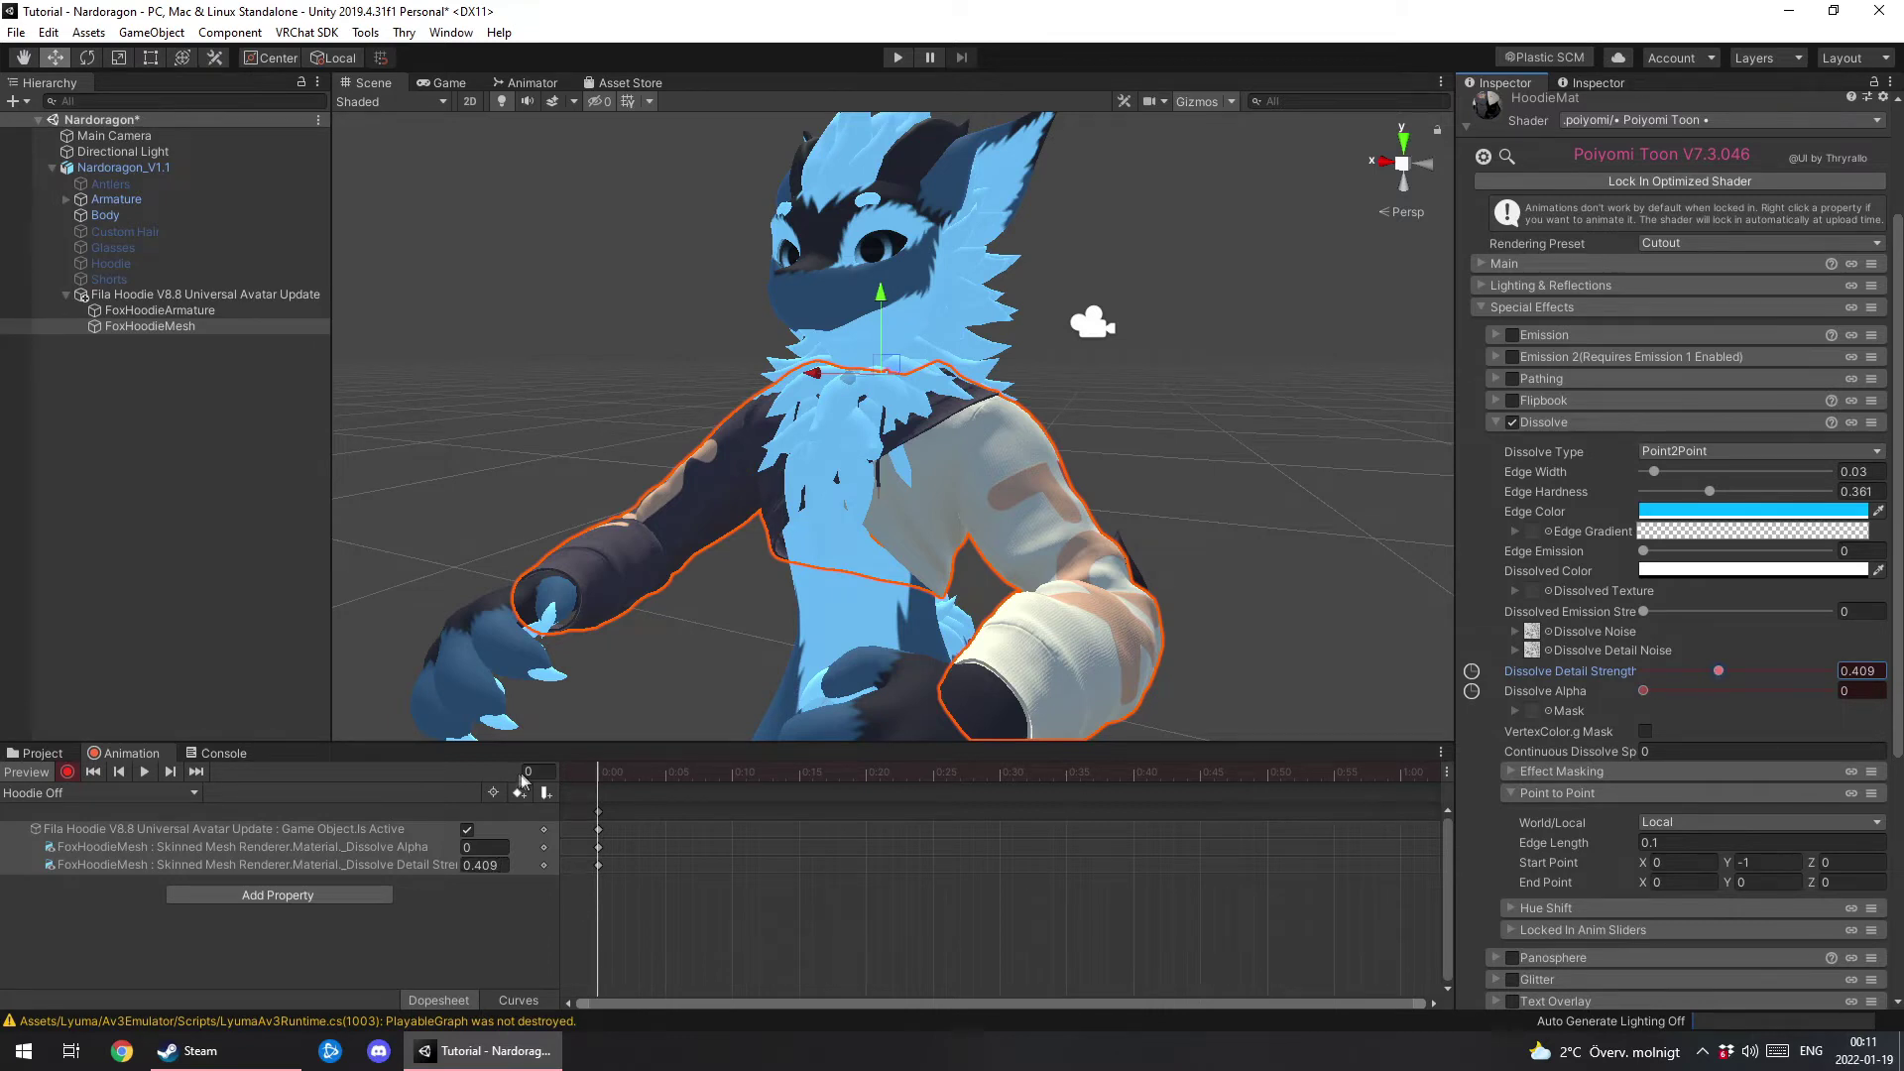
click(66, 772)
Copy all frame-0 keys and move the playhead to frame 10.
click(599, 811)
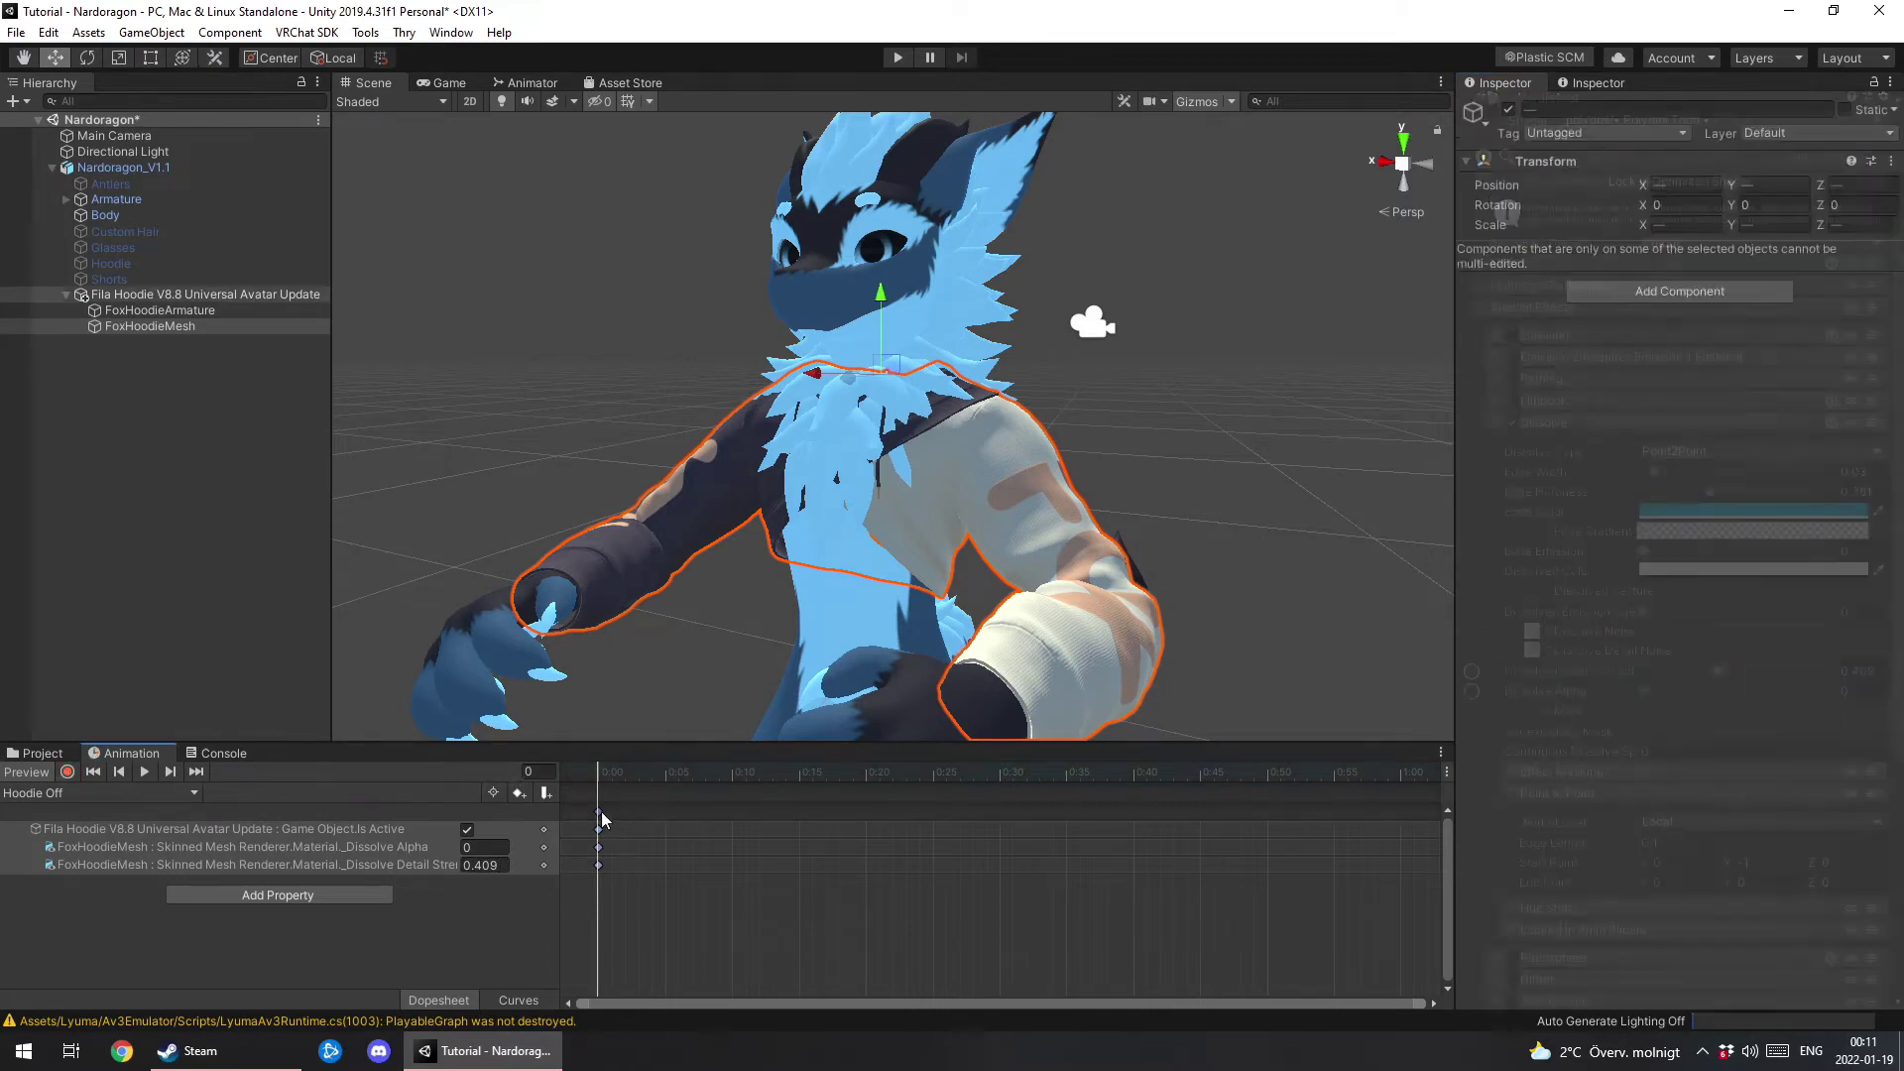
key(ctrl+c)
click(735, 772)
Paste the keys at frame 10, then set Dissolve Detail Strength 0 and Dissolve Alpha 1.
key(ctrl+v)
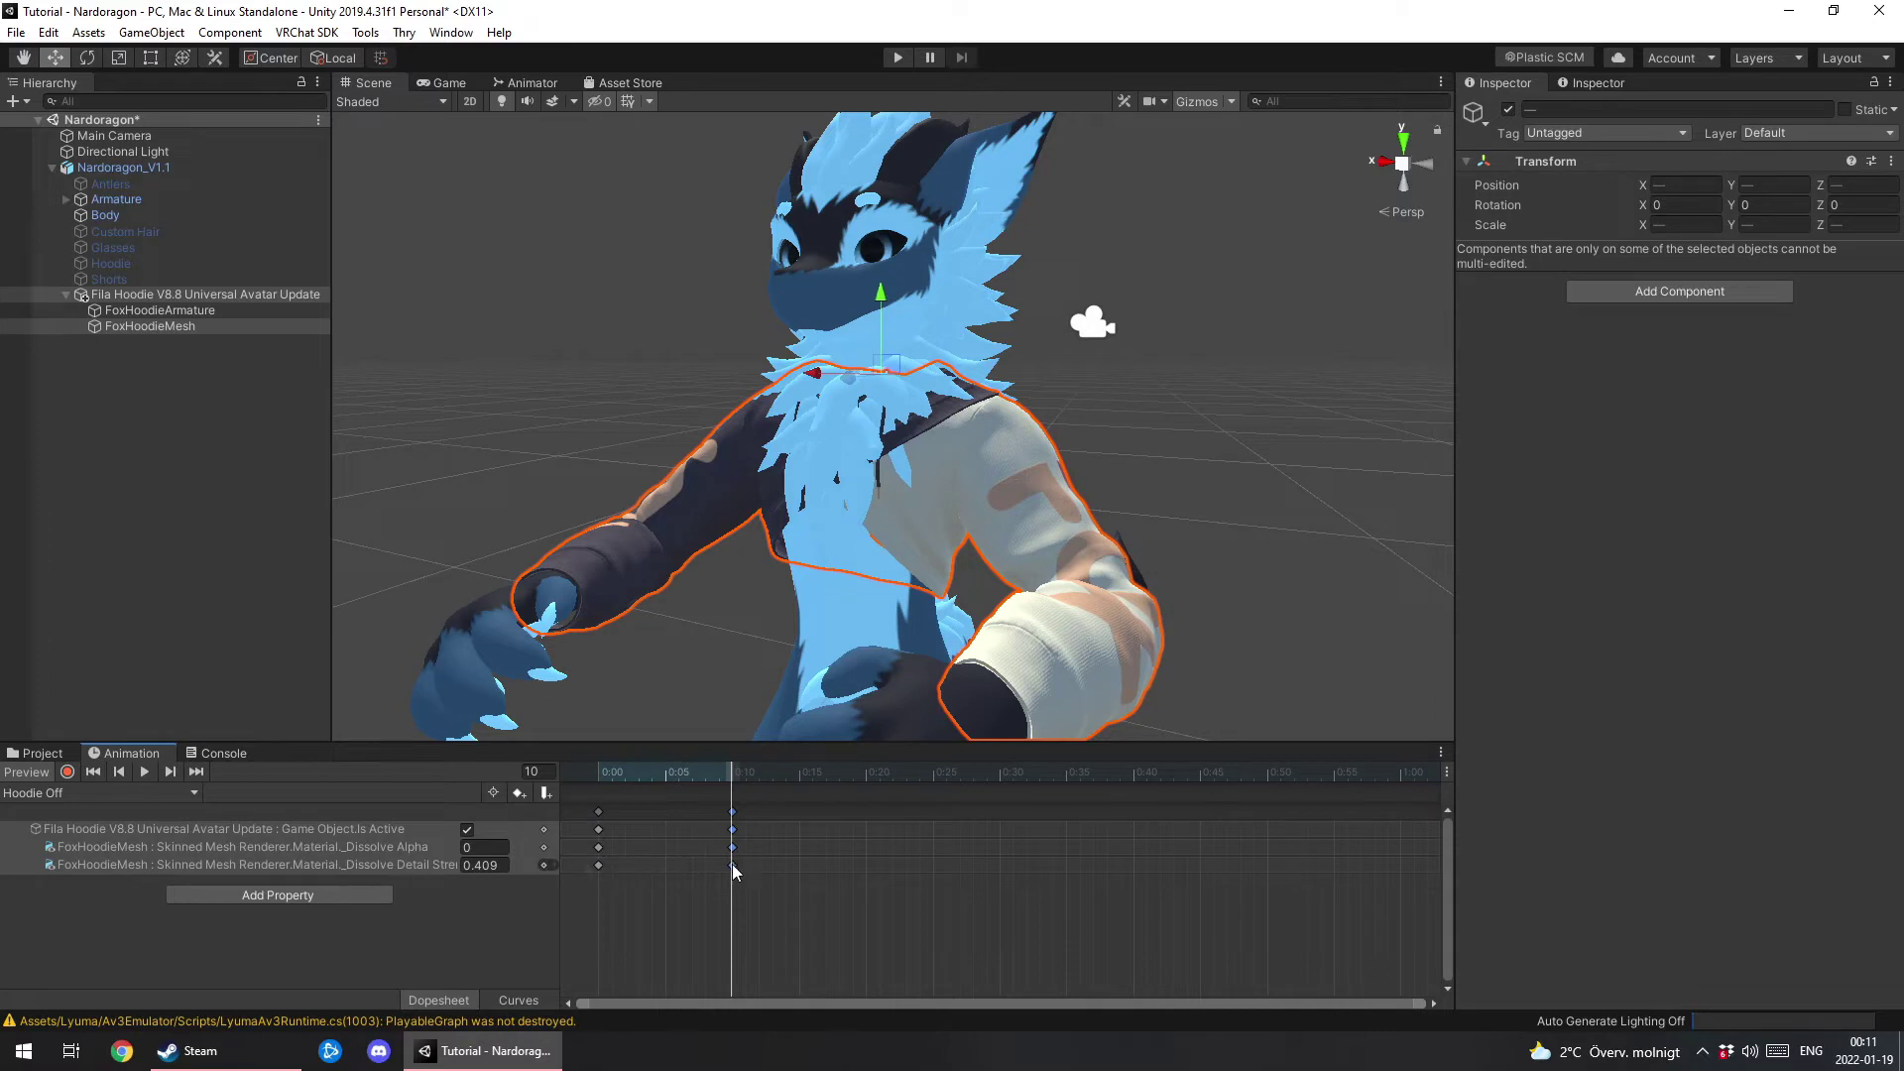
shift+click(732, 865)
click(725, 770)
click(719, 864)
click(737, 773)
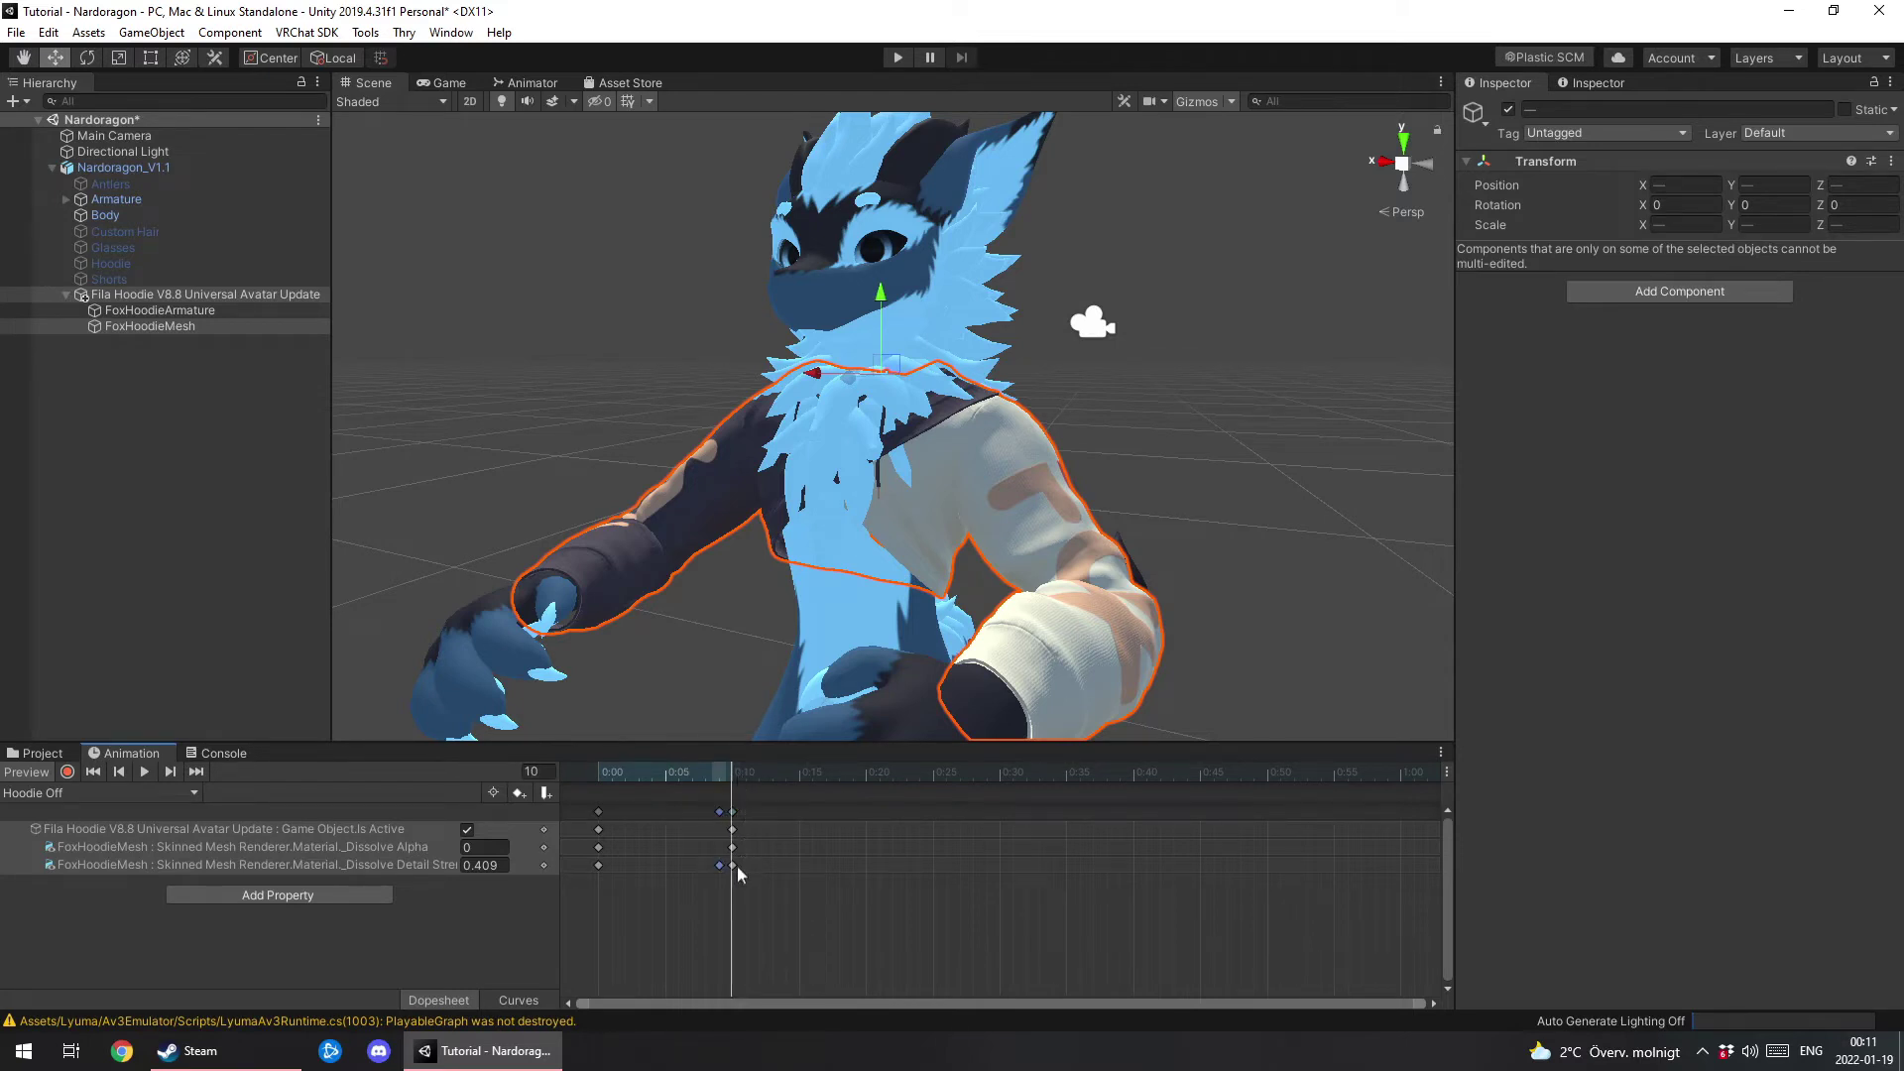
click(732, 865)
click(506, 866)
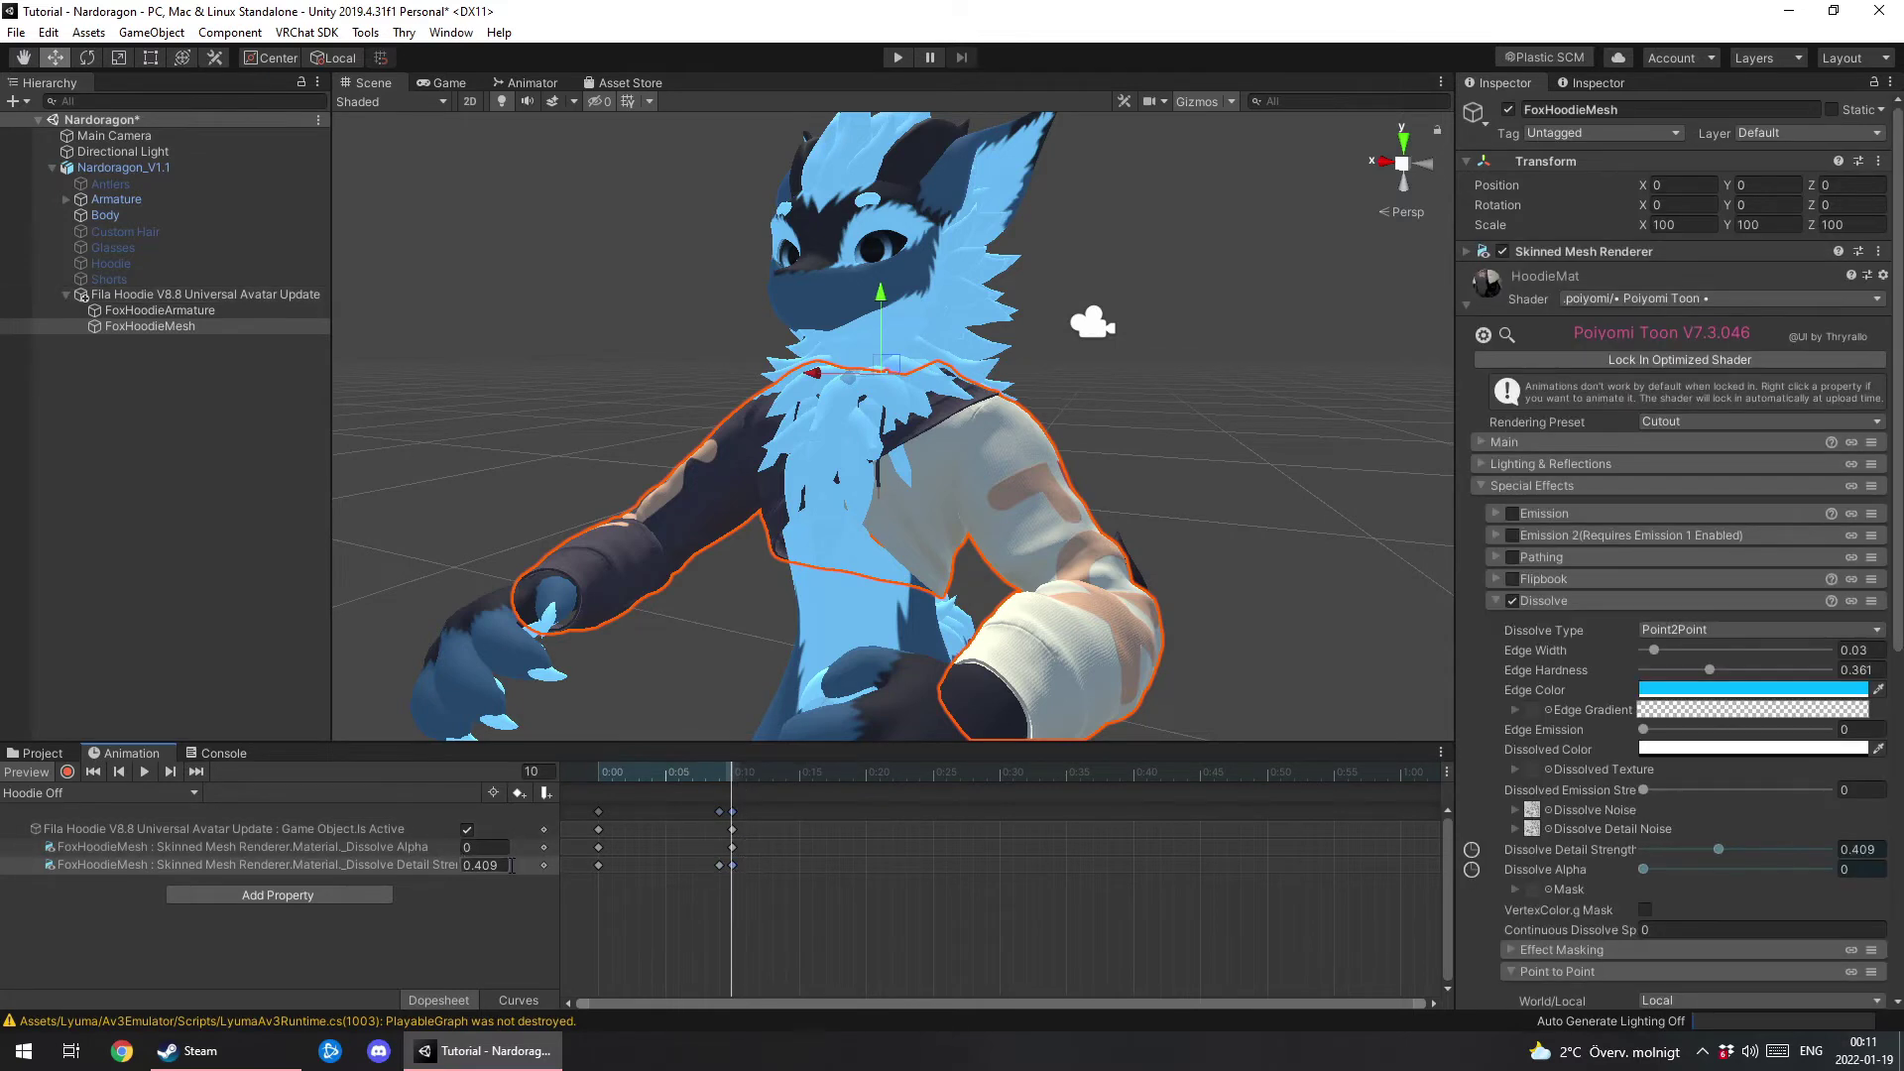
text(0)
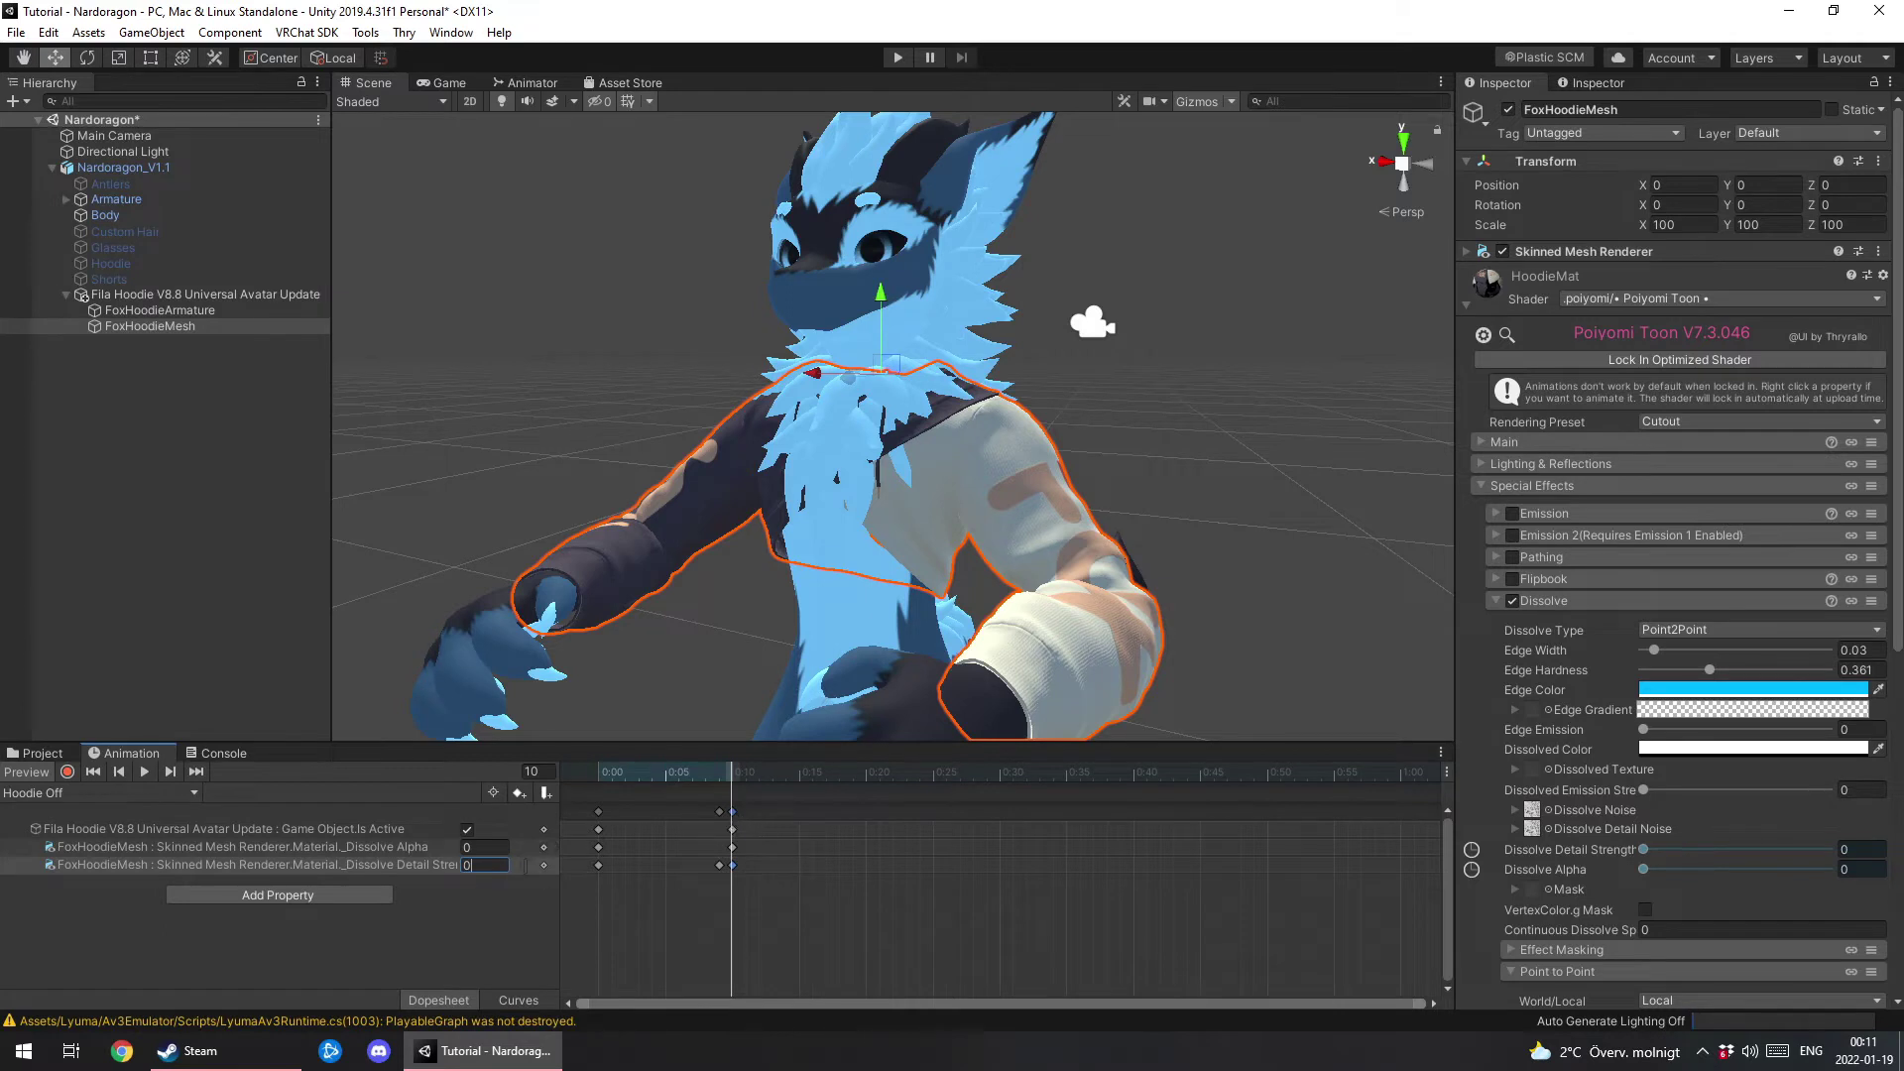
click(484, 847)
text(1)
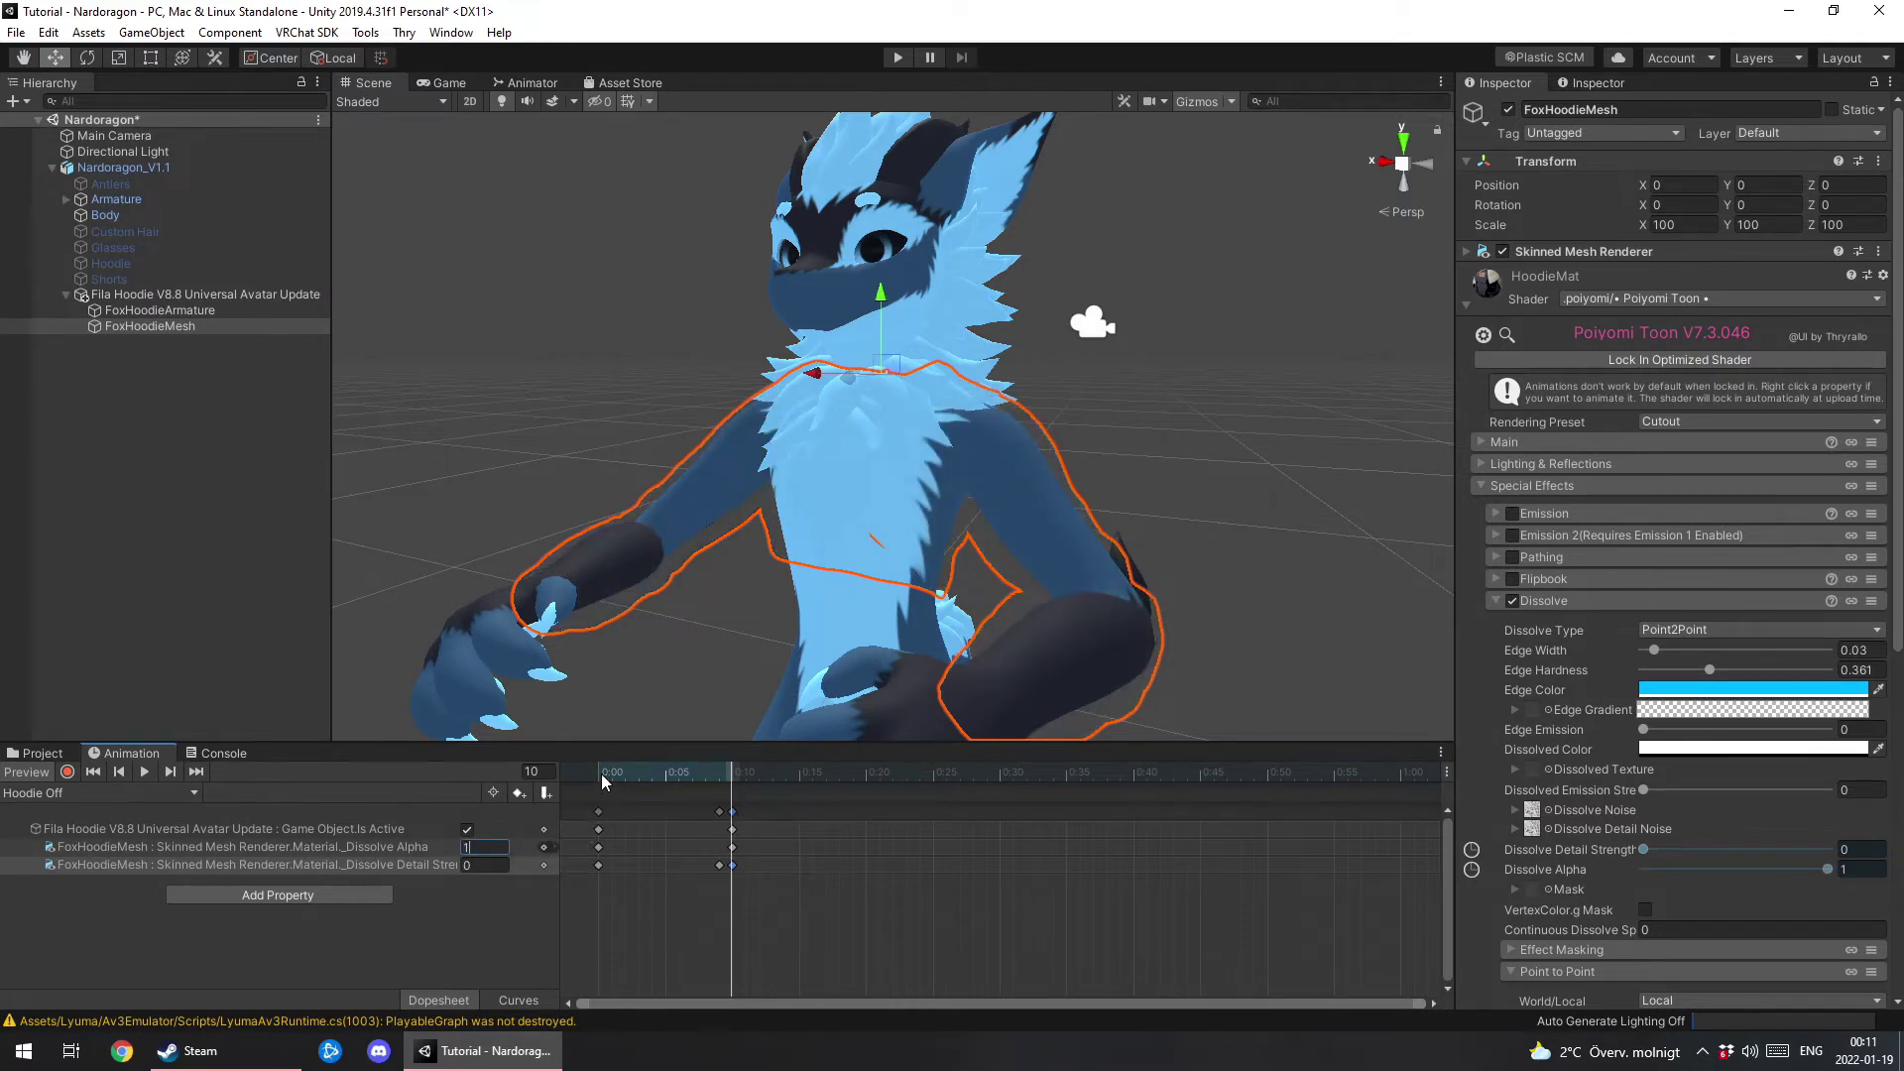
Key the hoodie inactive at frame 10 and scrub from the start to preview the dissolve-out.
click(602, 781)
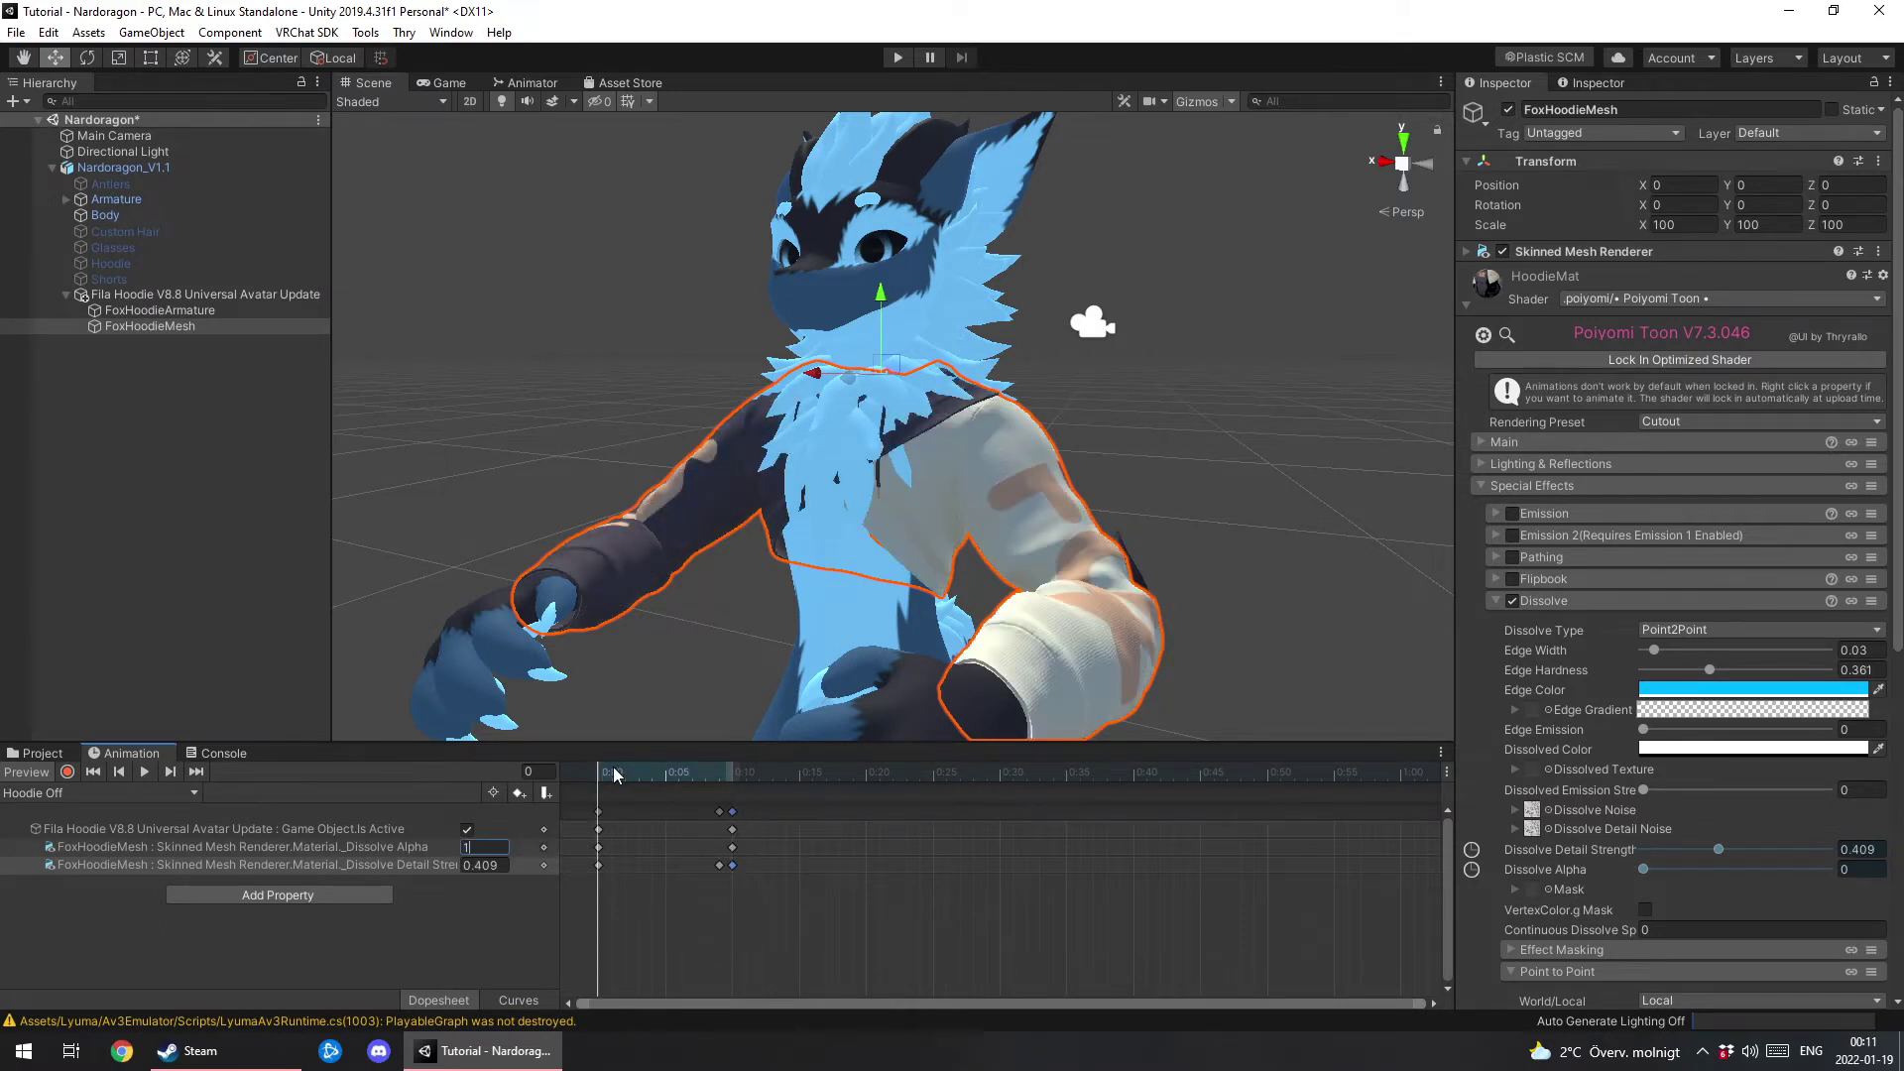
drag(614, 774, 733, 775)
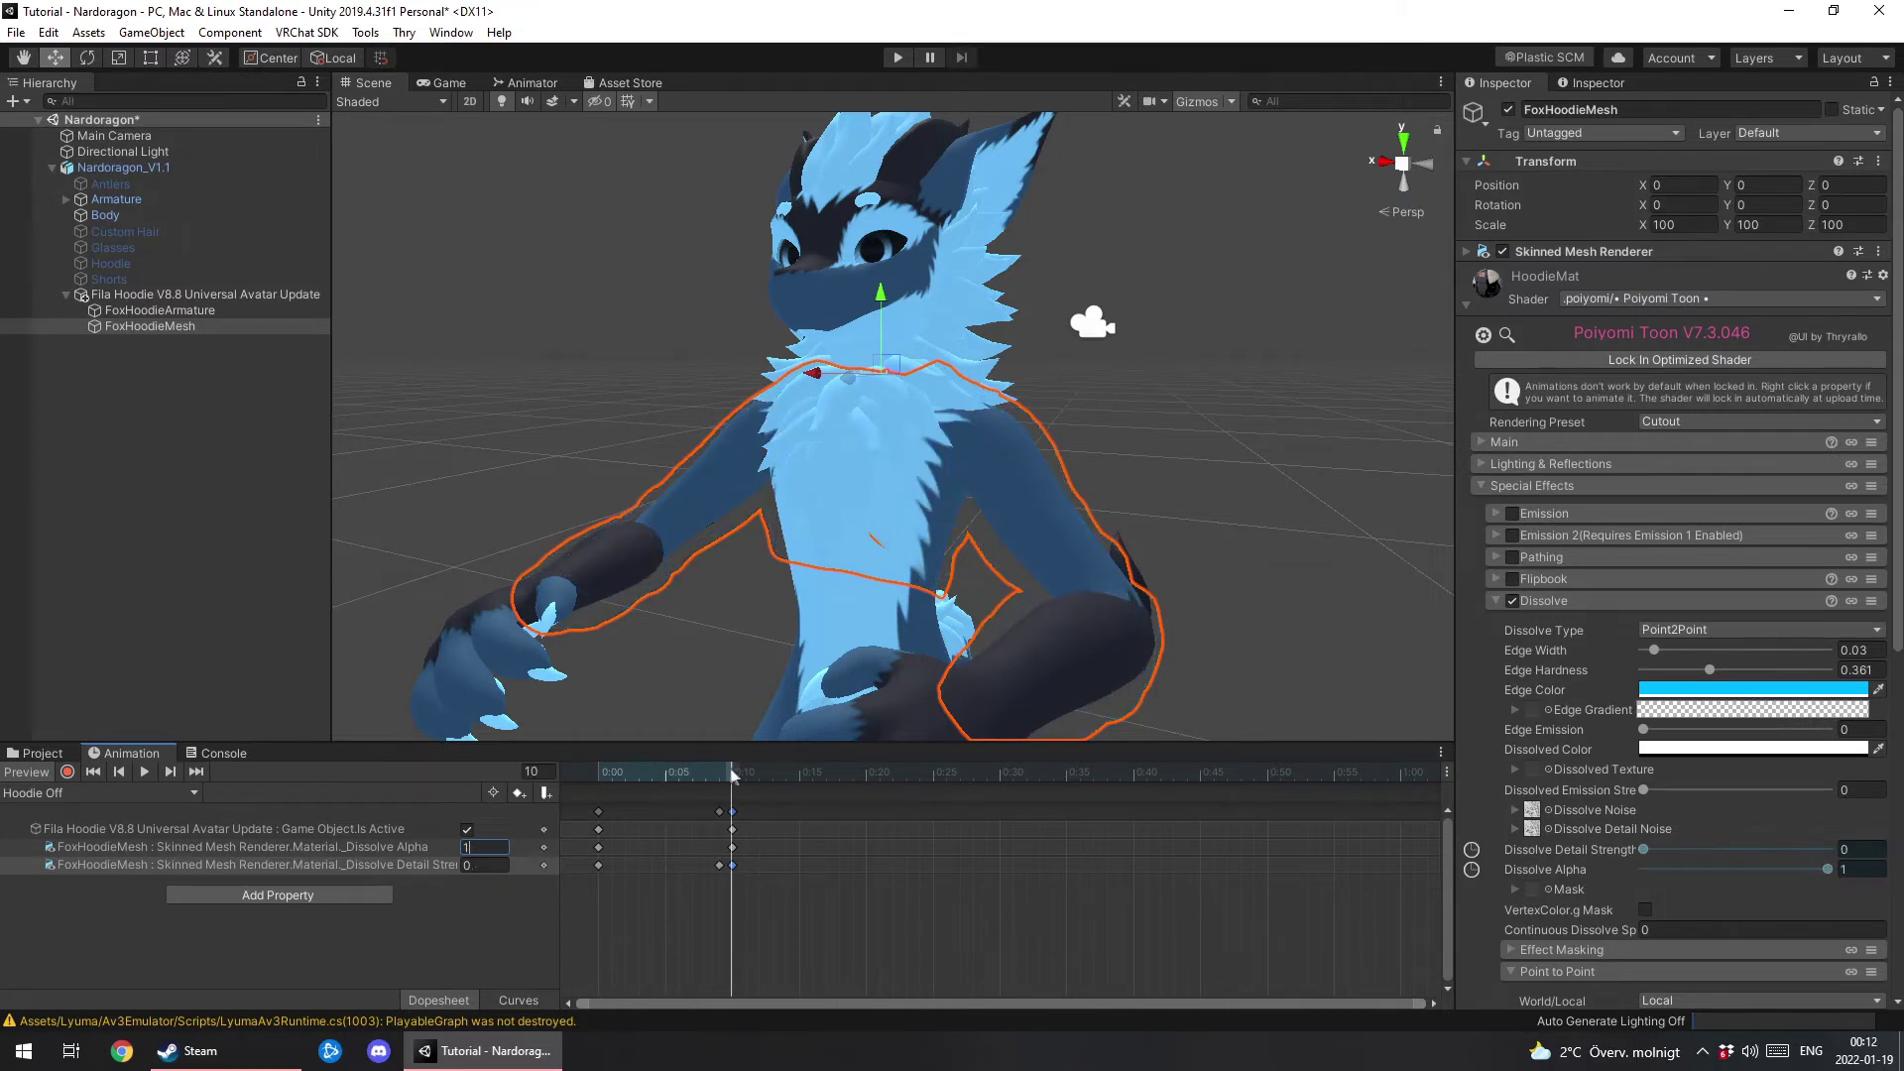
click(467, 830)
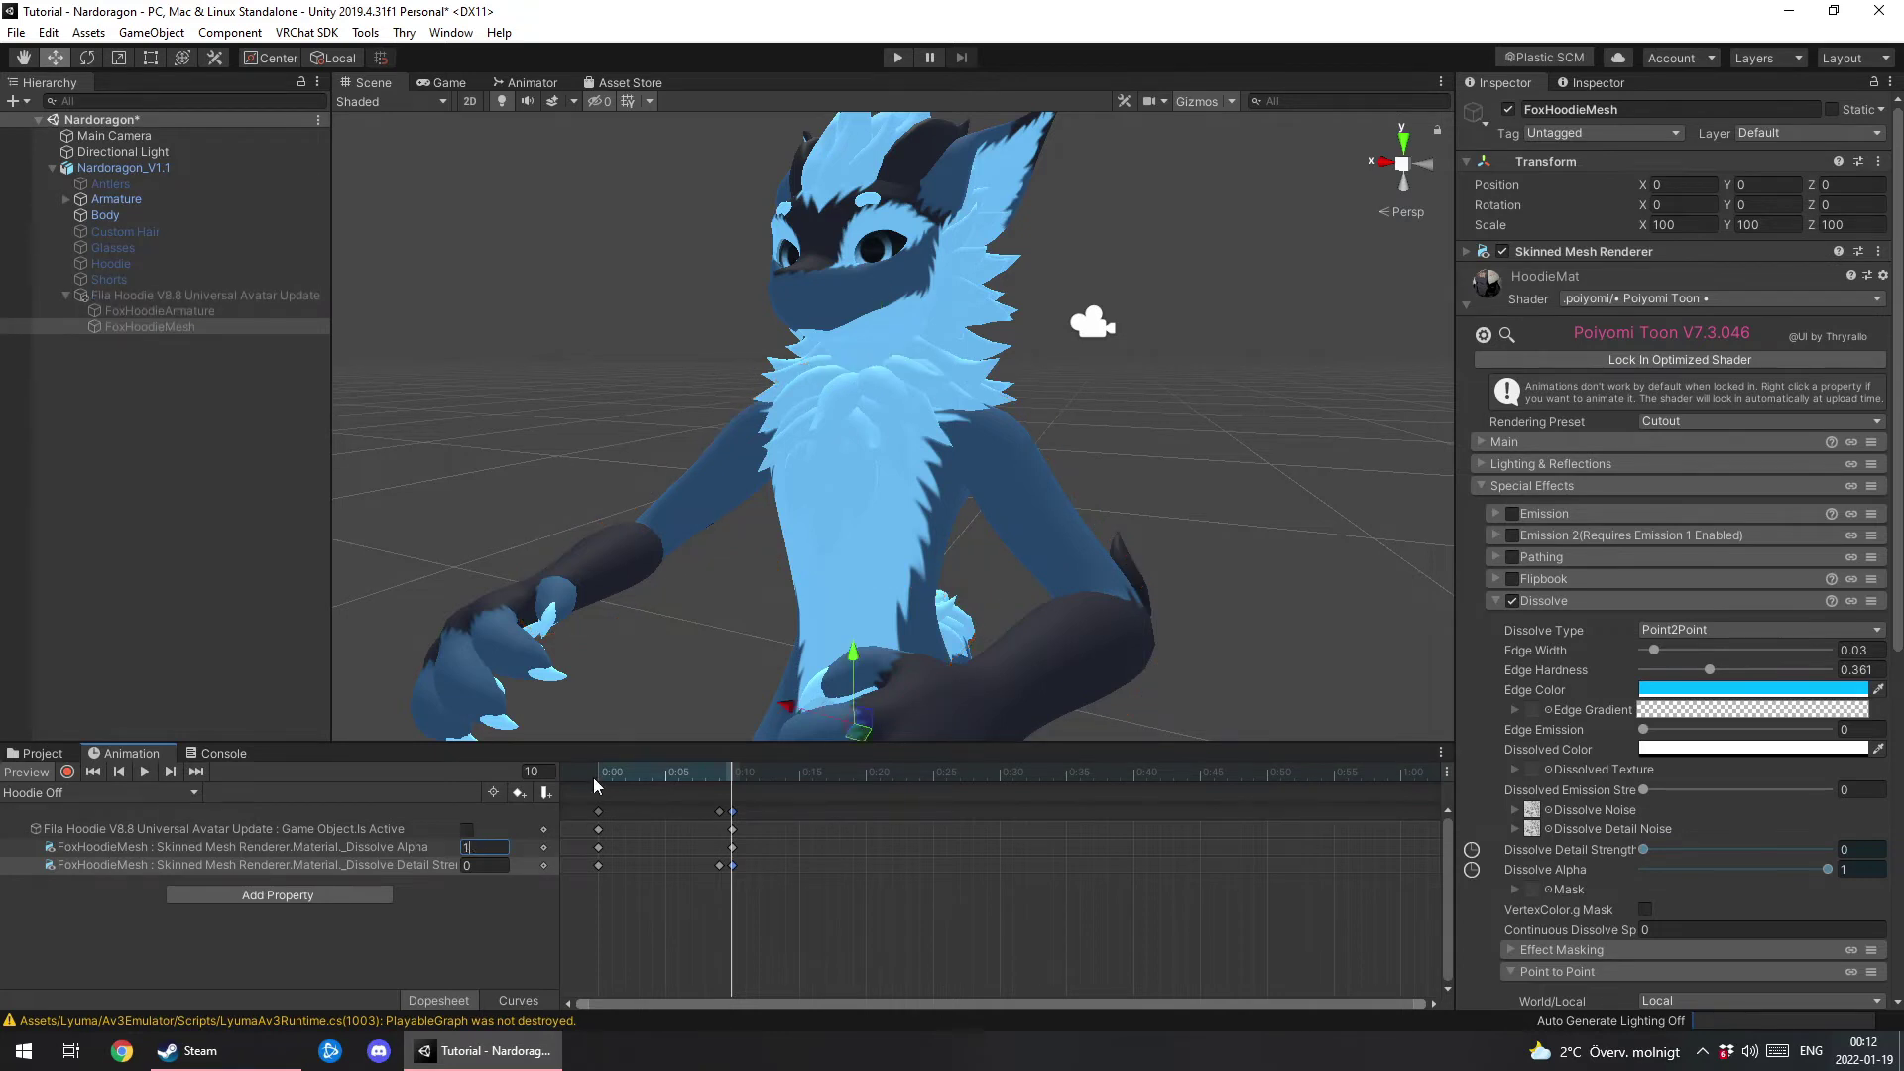
drag(598, 777, 735, 775)
Uncheck Loop Time for the Hoodie Off and Hoodie on clips in the Dissolve tutorial folder.
click(44, 754)
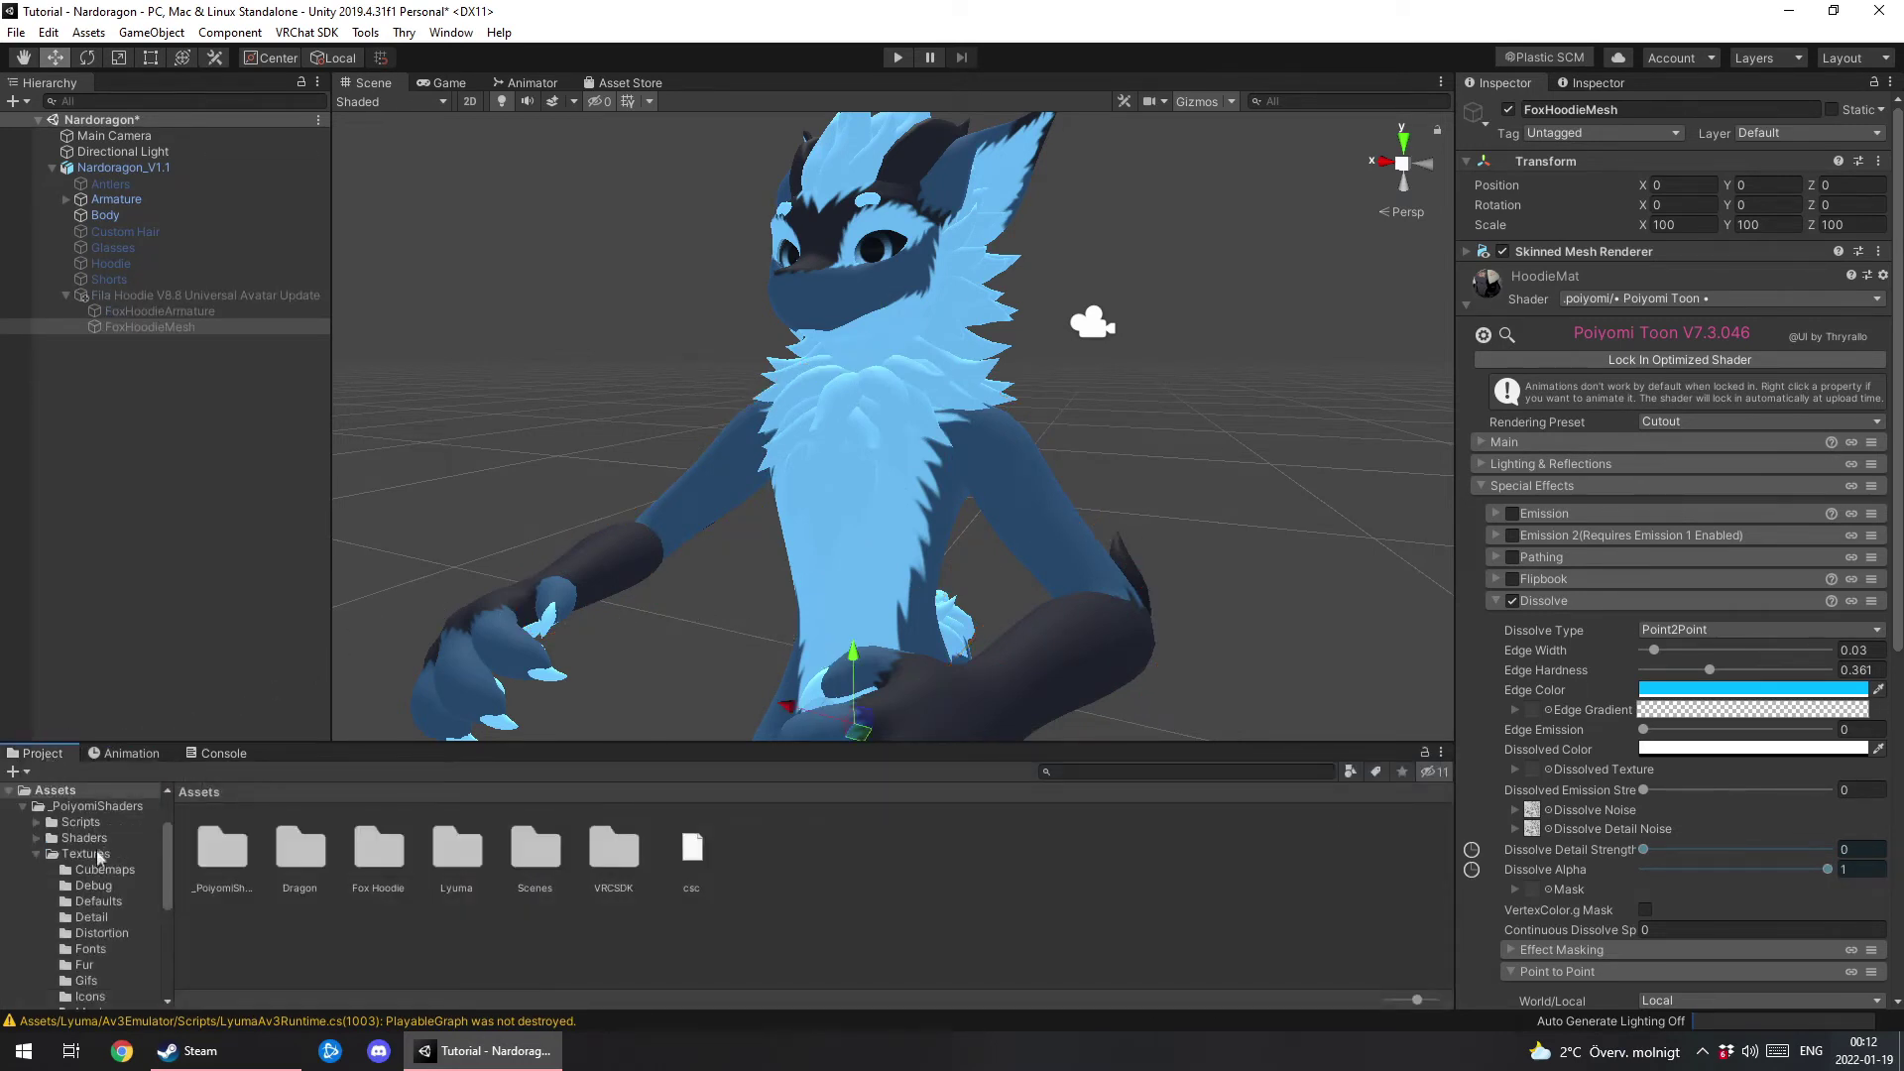
scroll(99, 873, down, 5)
click(92, 932)
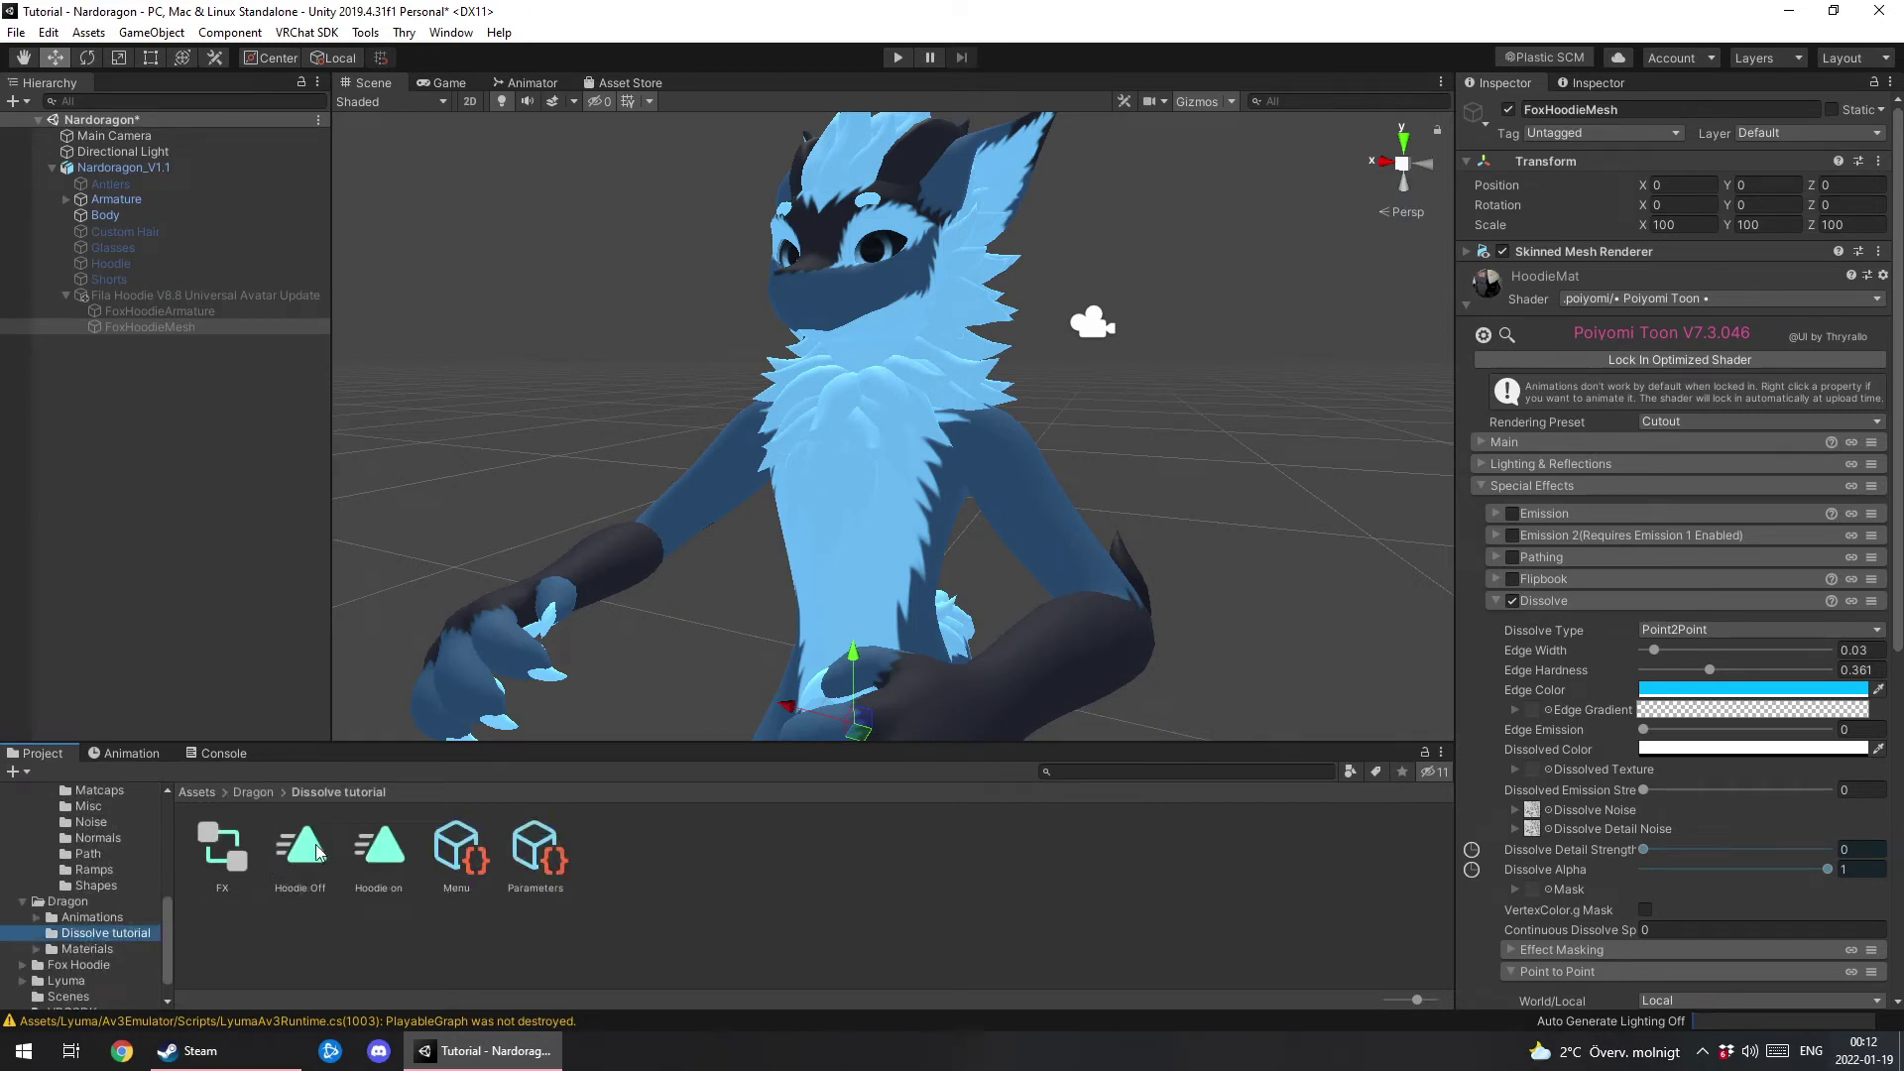
click(303, 850)
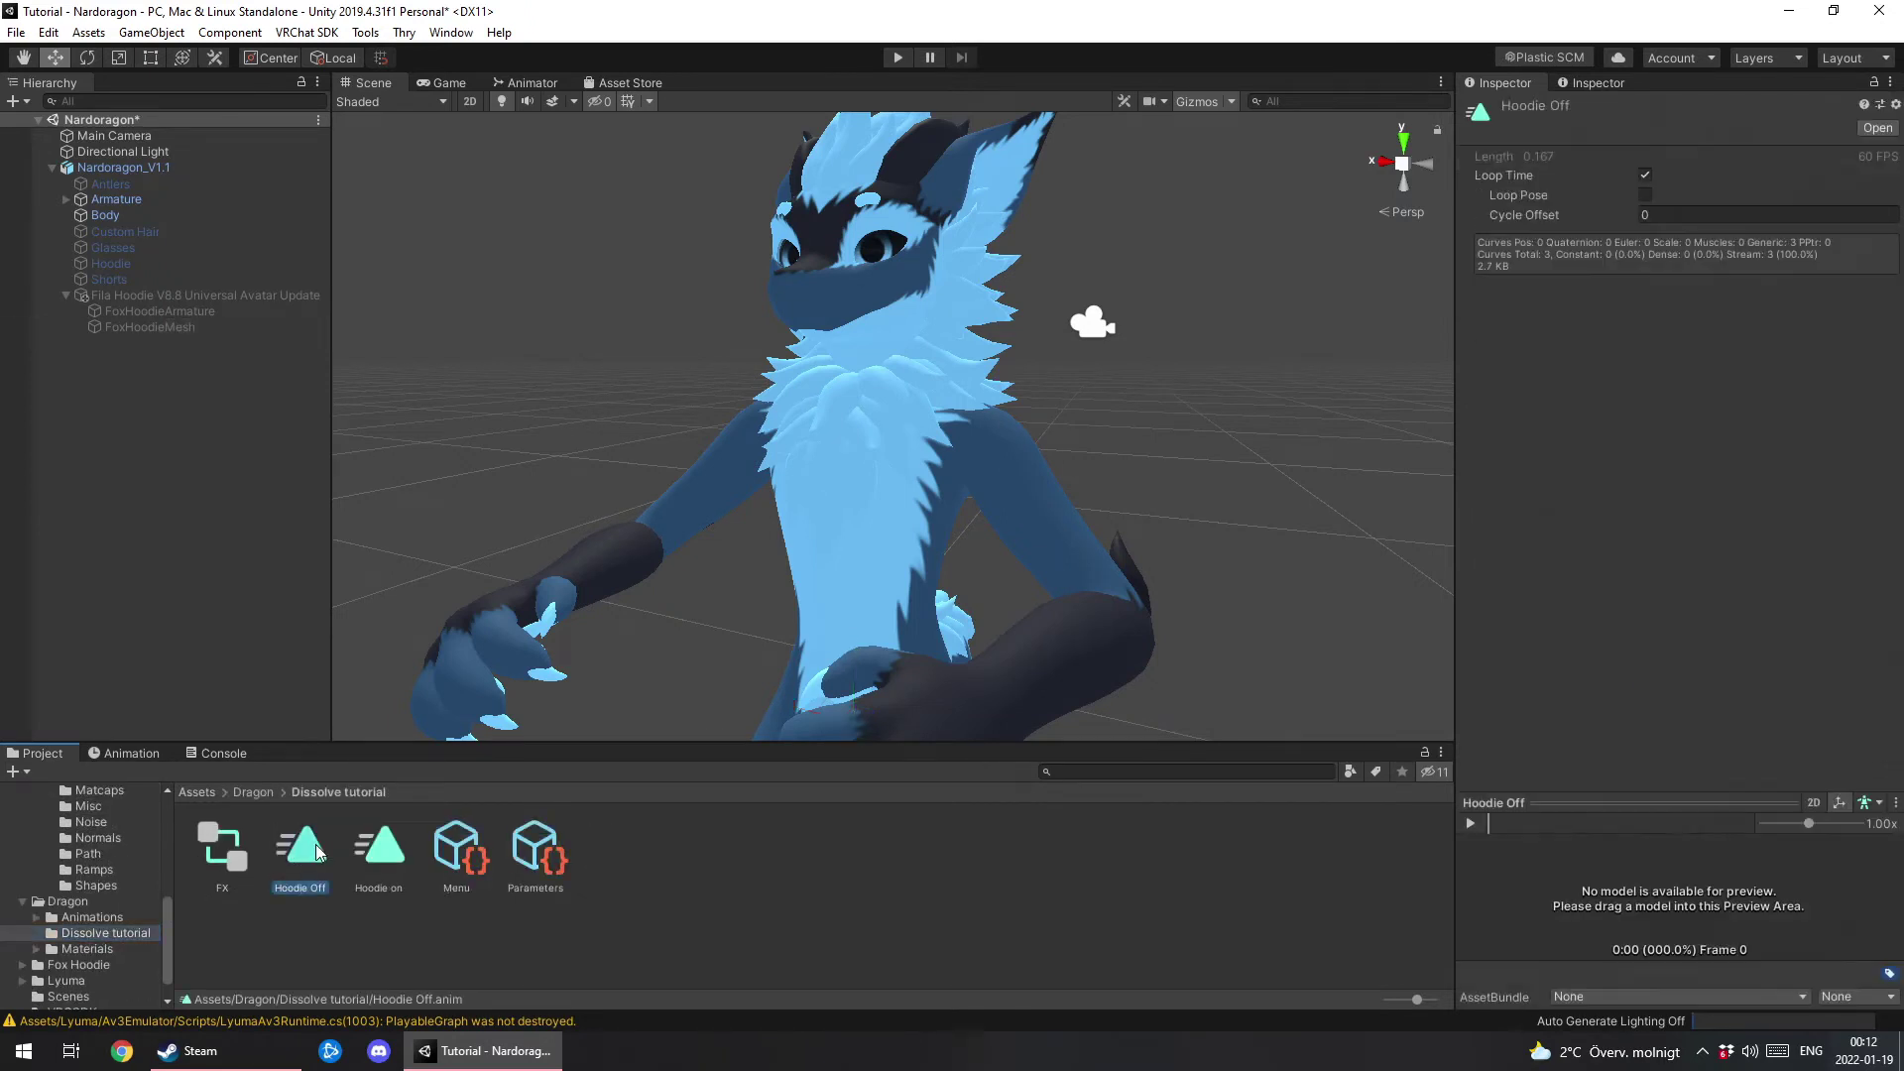
click(1645, 173)
click(381, 849)
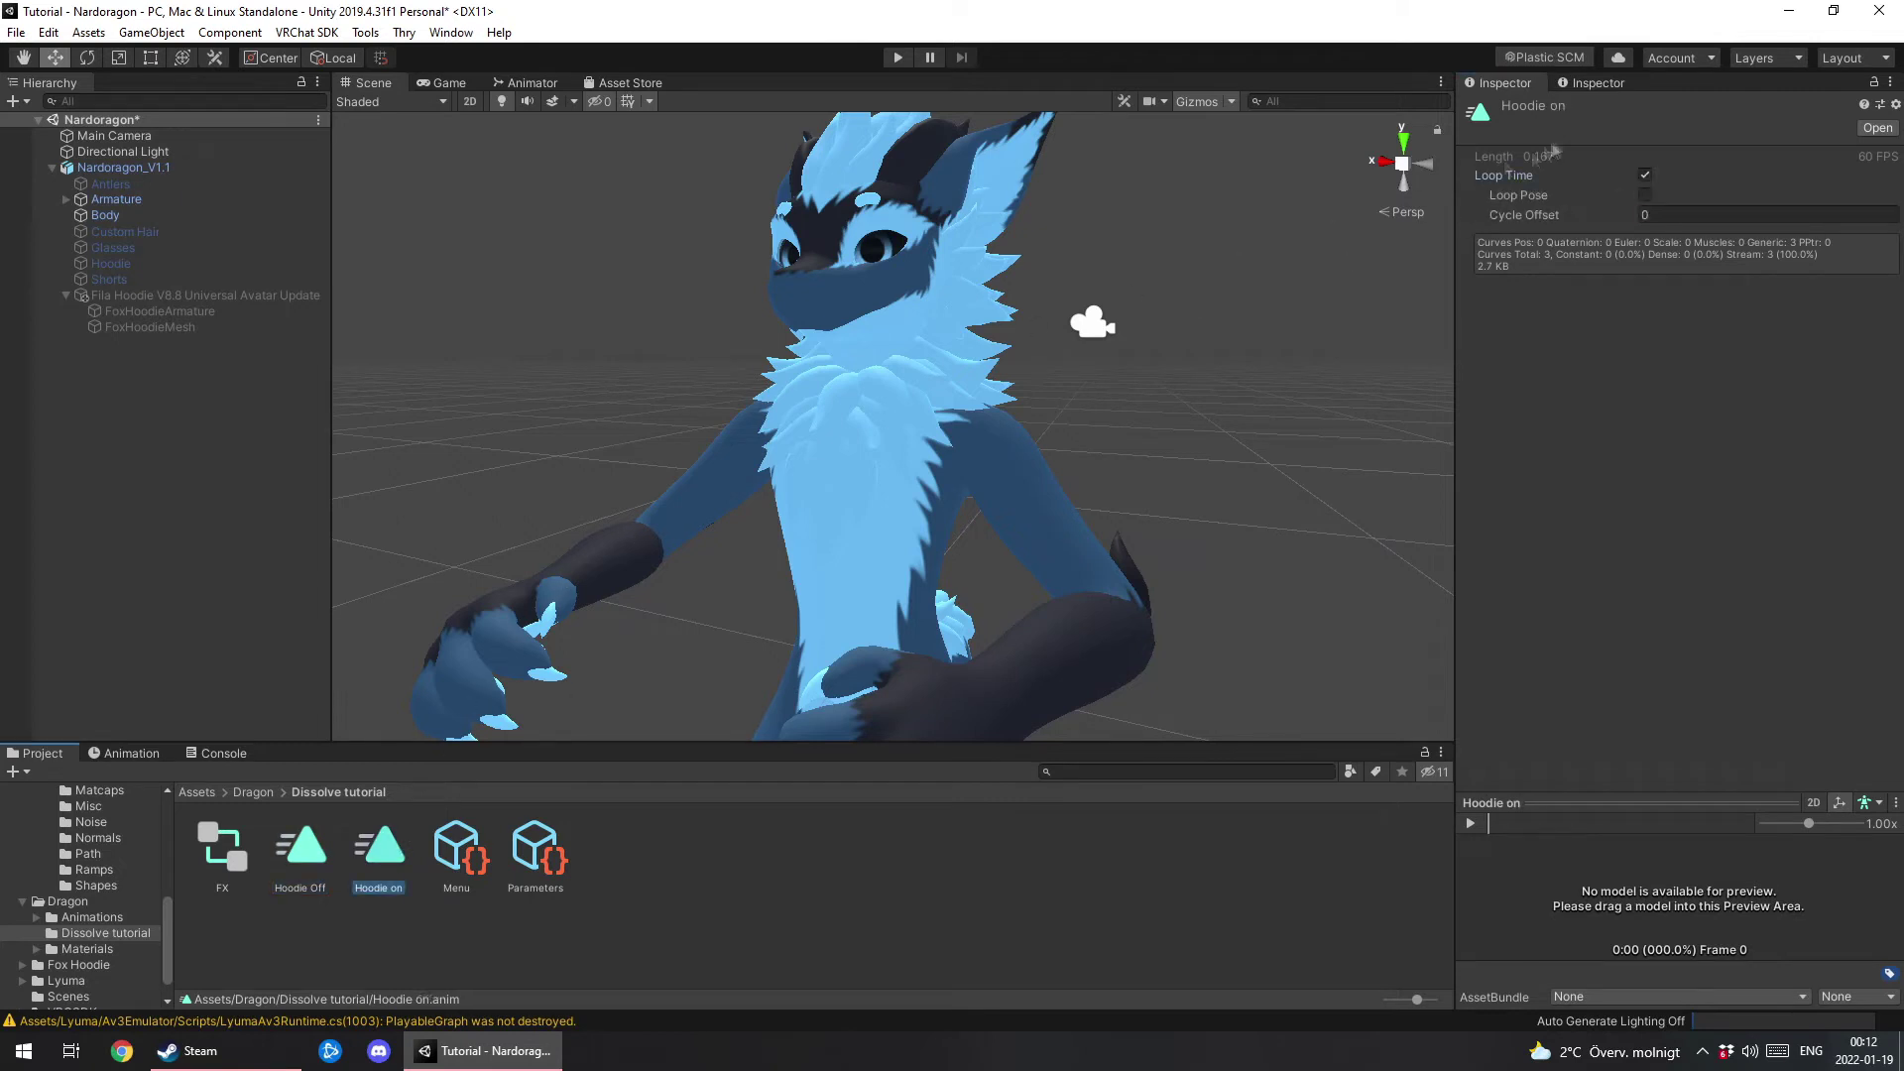
click(1645, 174)
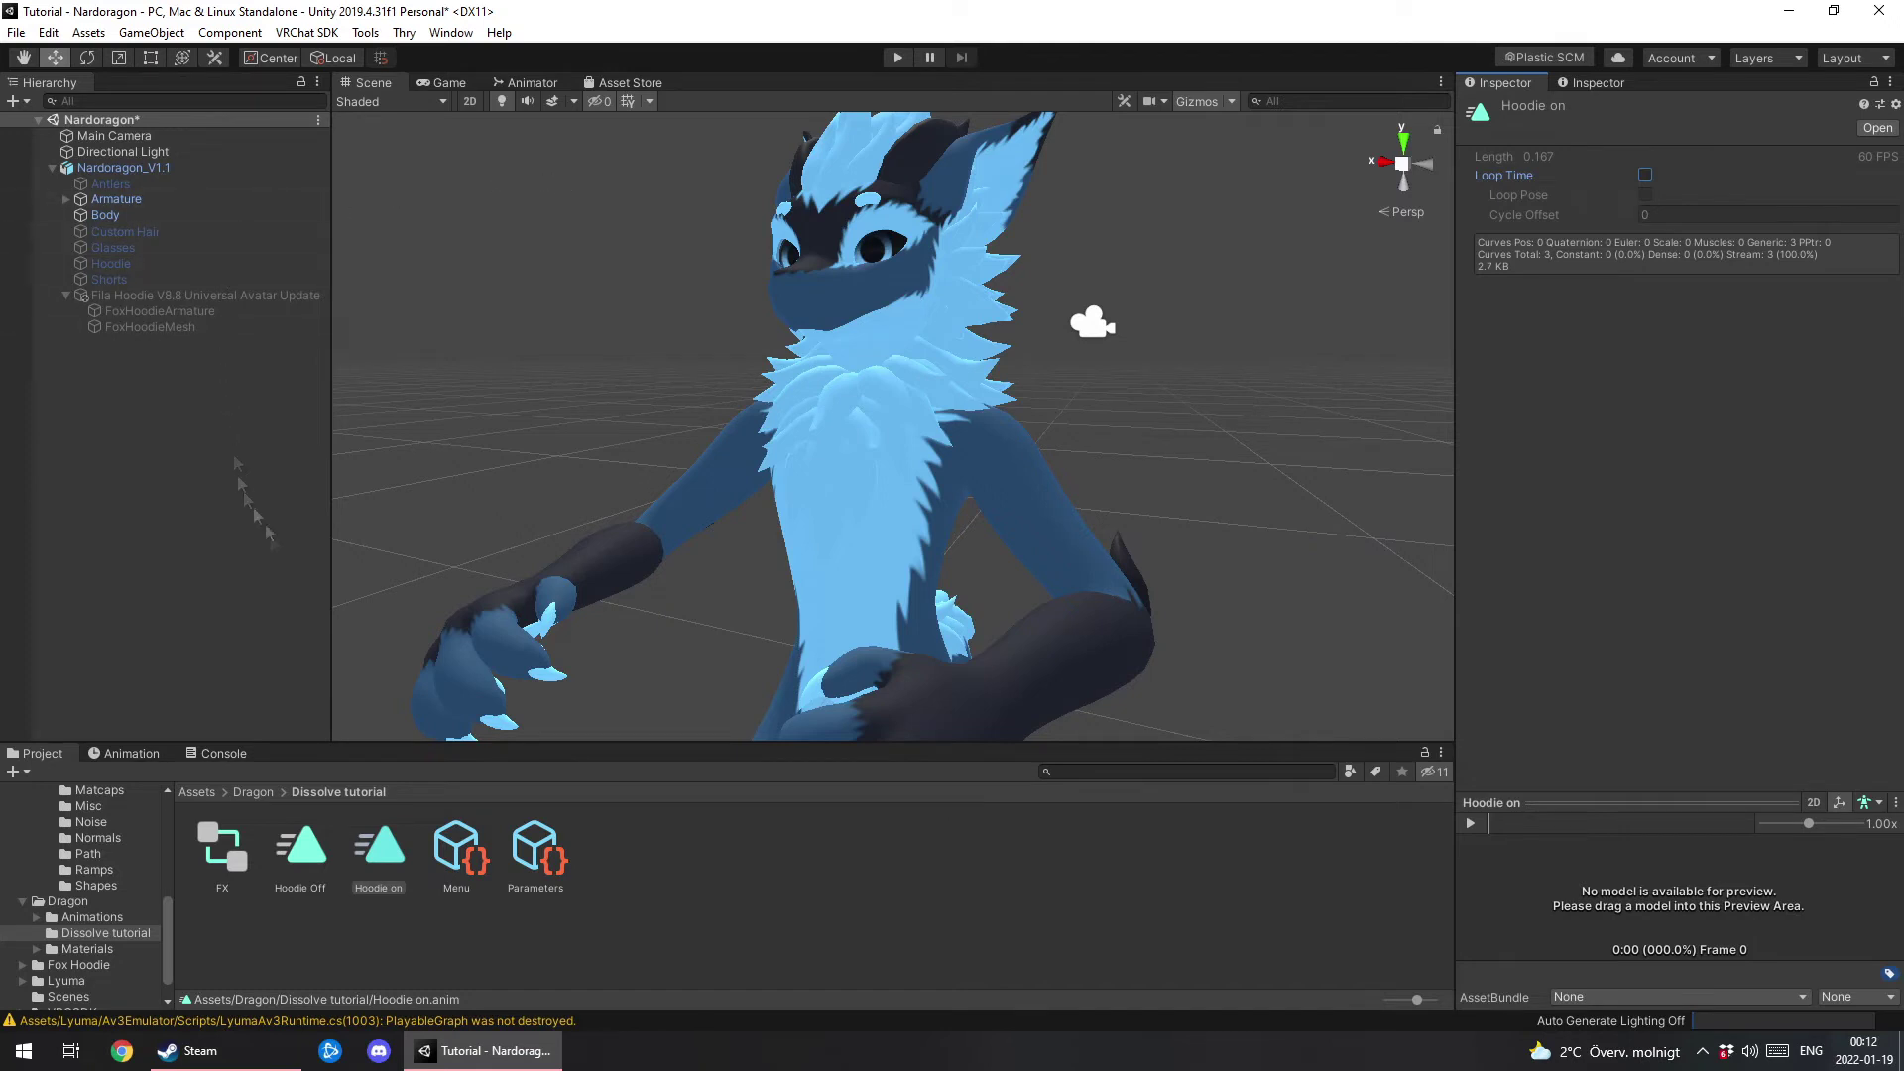
Add a new animator layer named HoodieF.
click(530, 85)
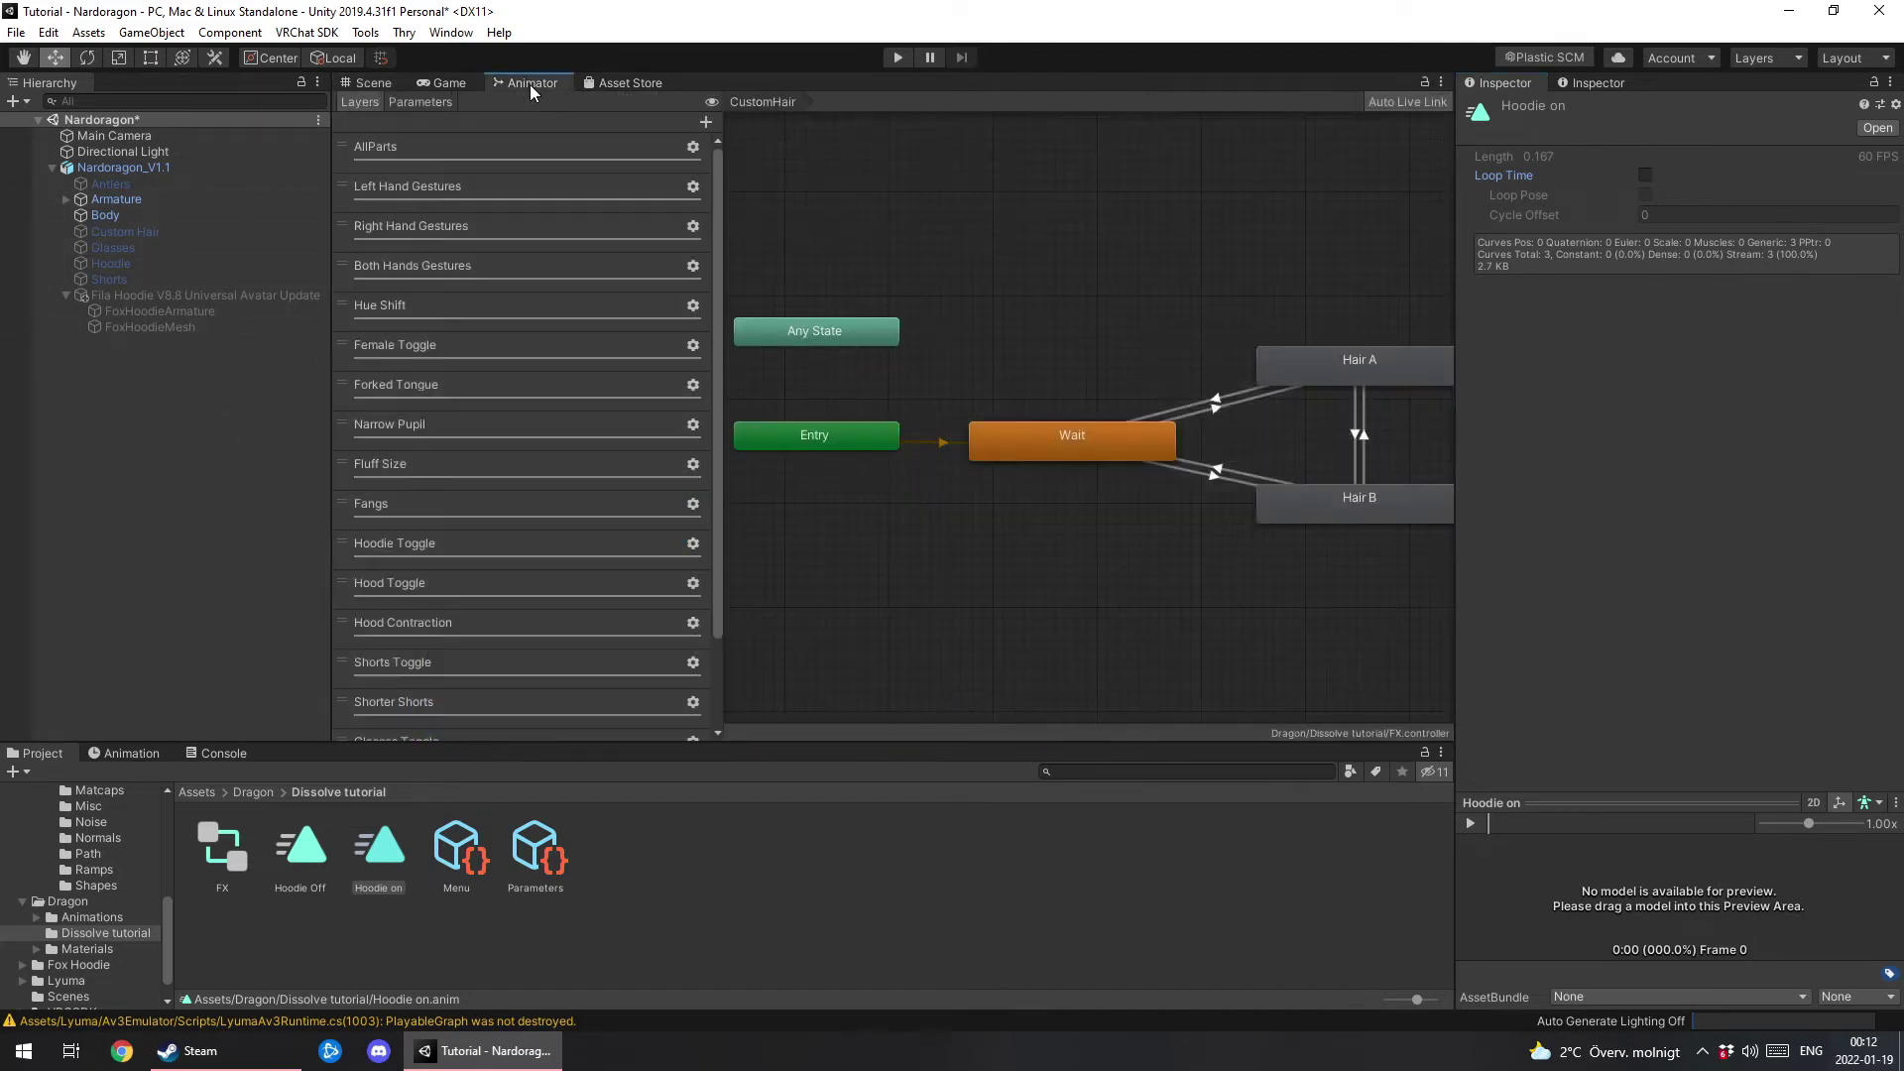
click(705, 122)
scroll(699, 604, down, 3)
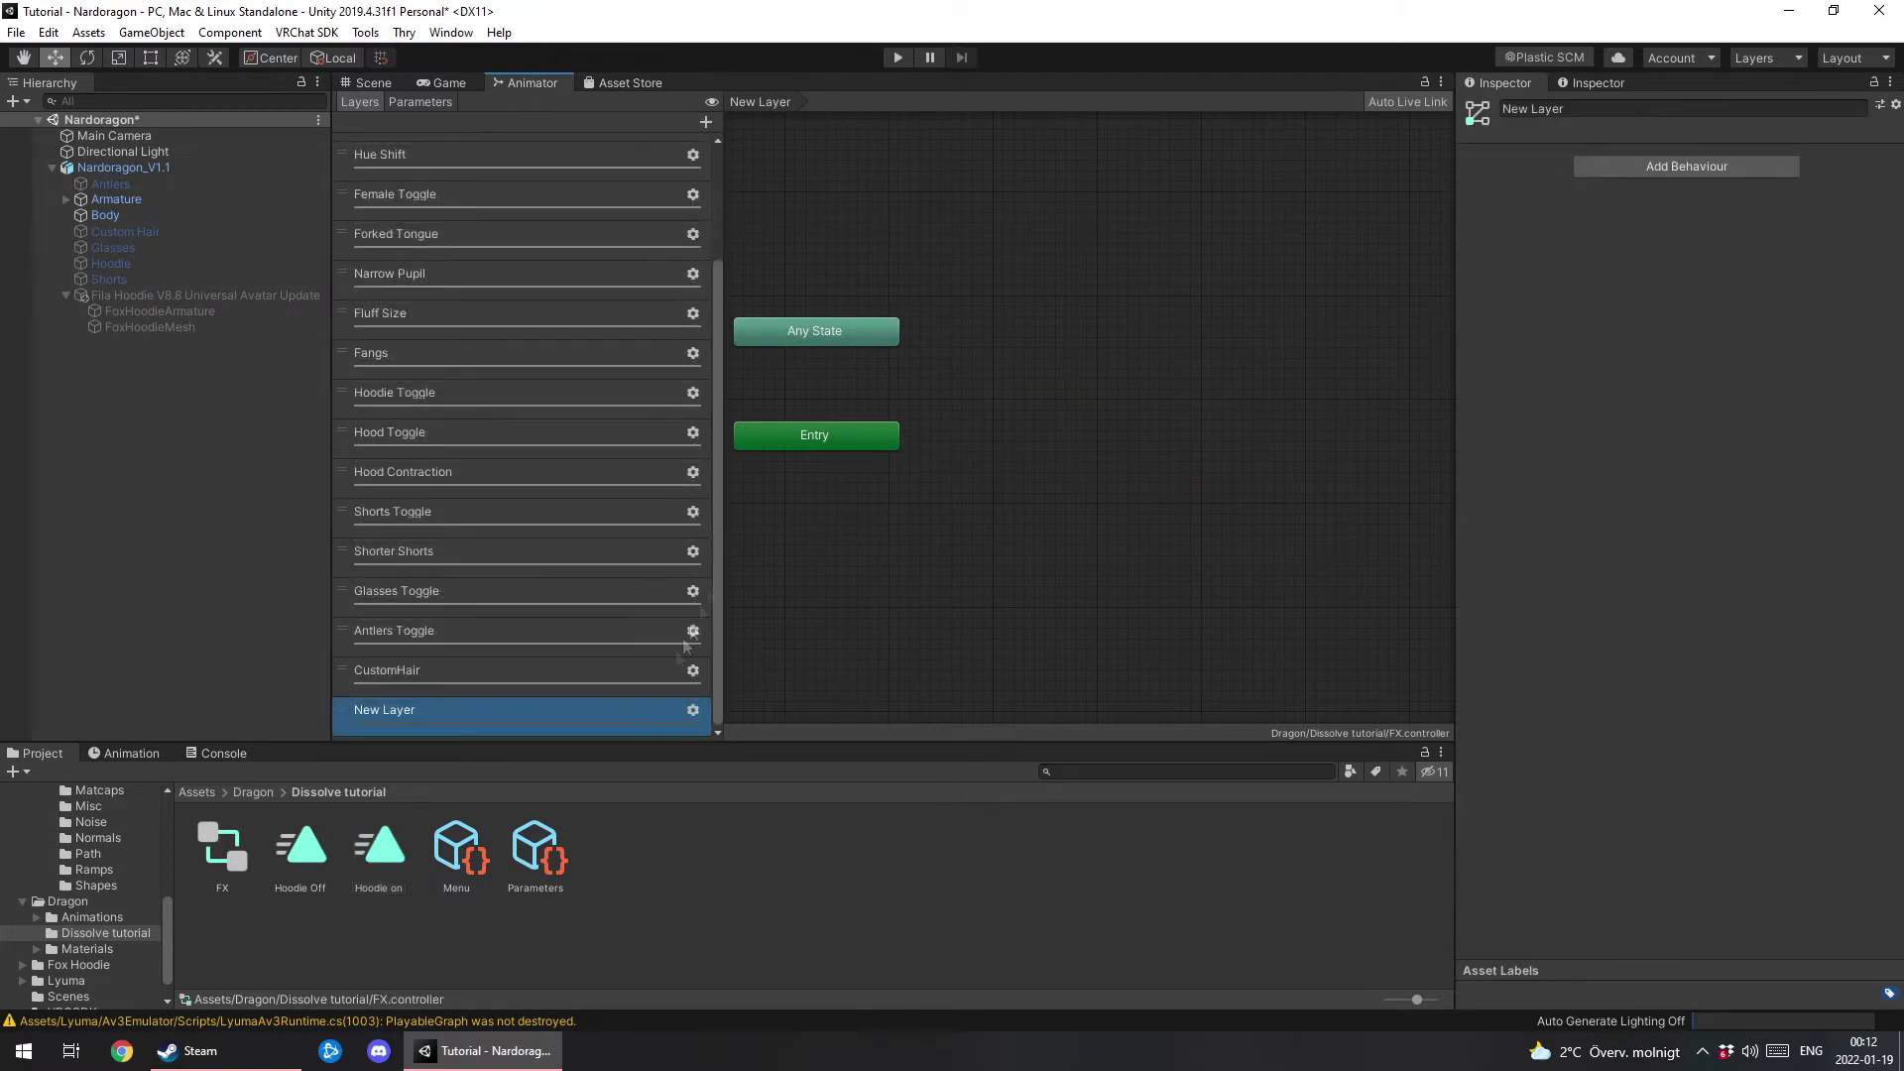
double_click(395, 712)
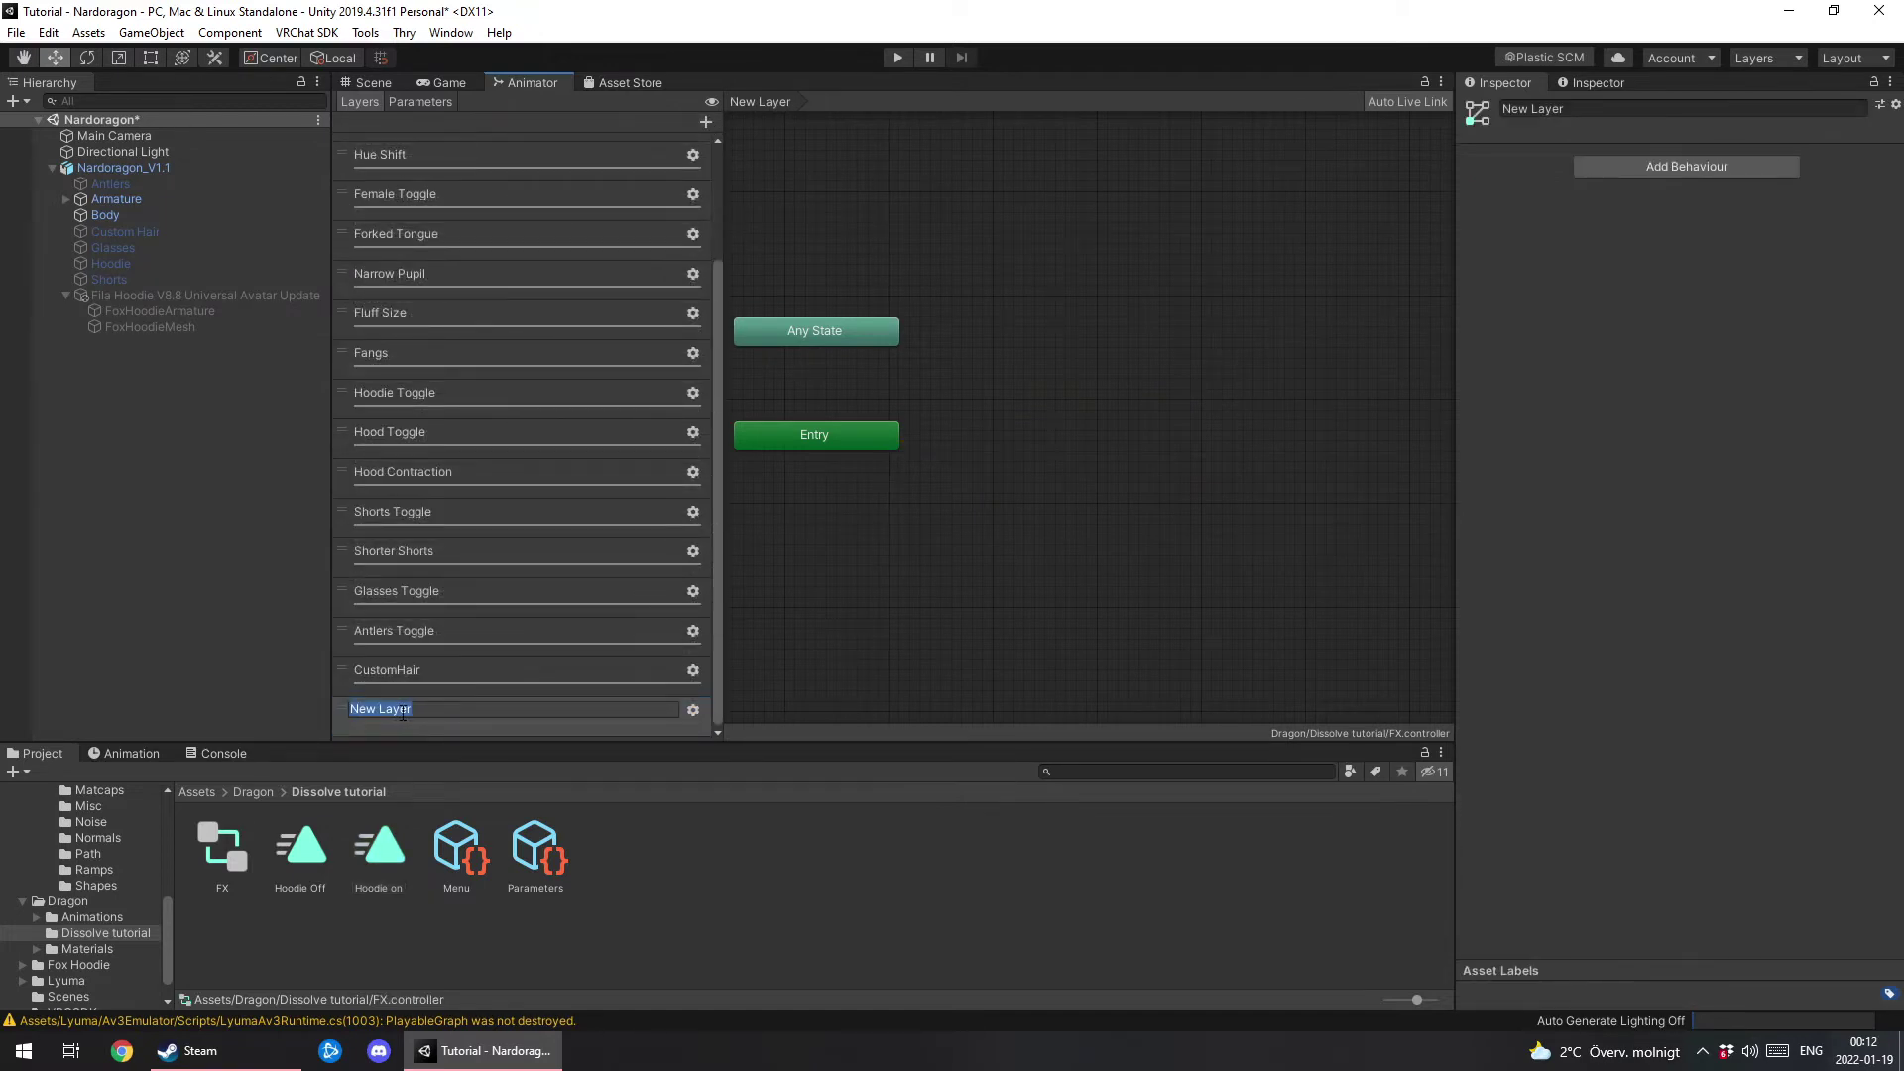
text(HoodieF)
key(Return)
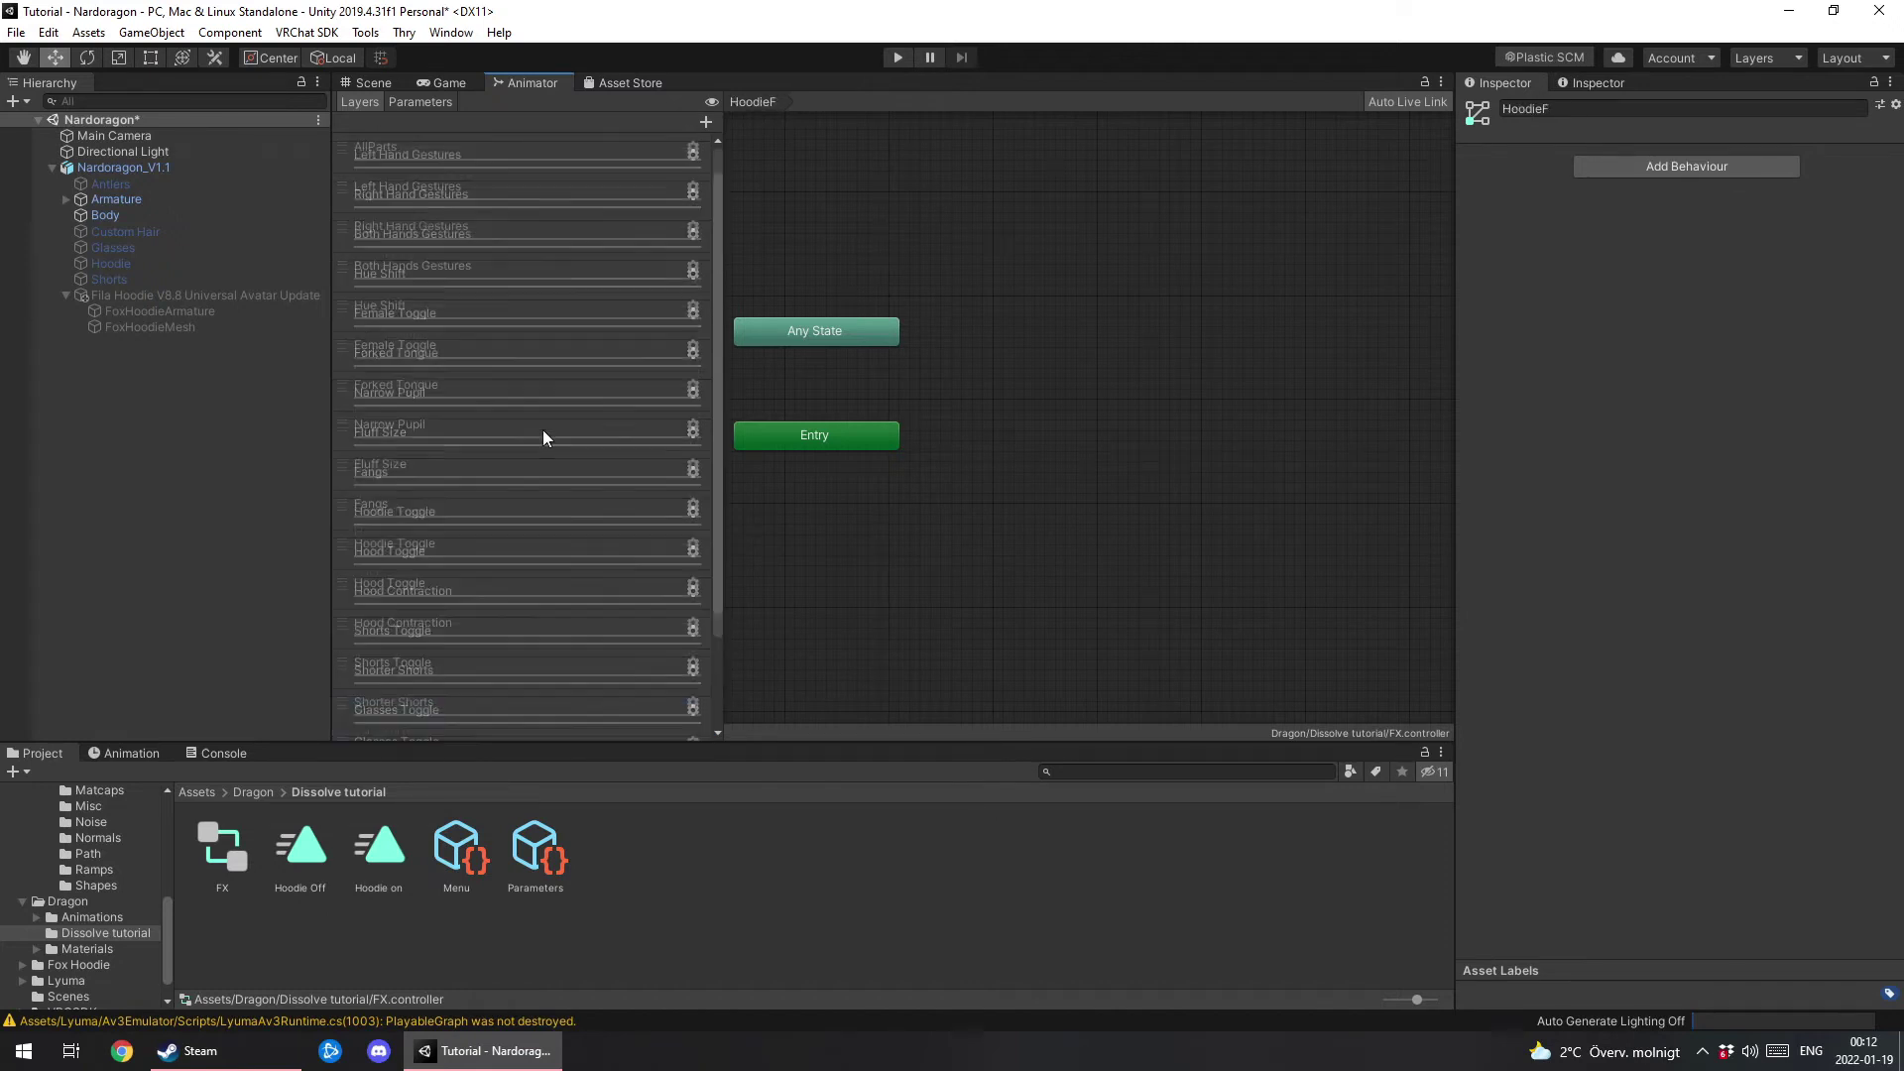
Add a Bool parameter named HoodieF to the FX controller.
click(418, 104)
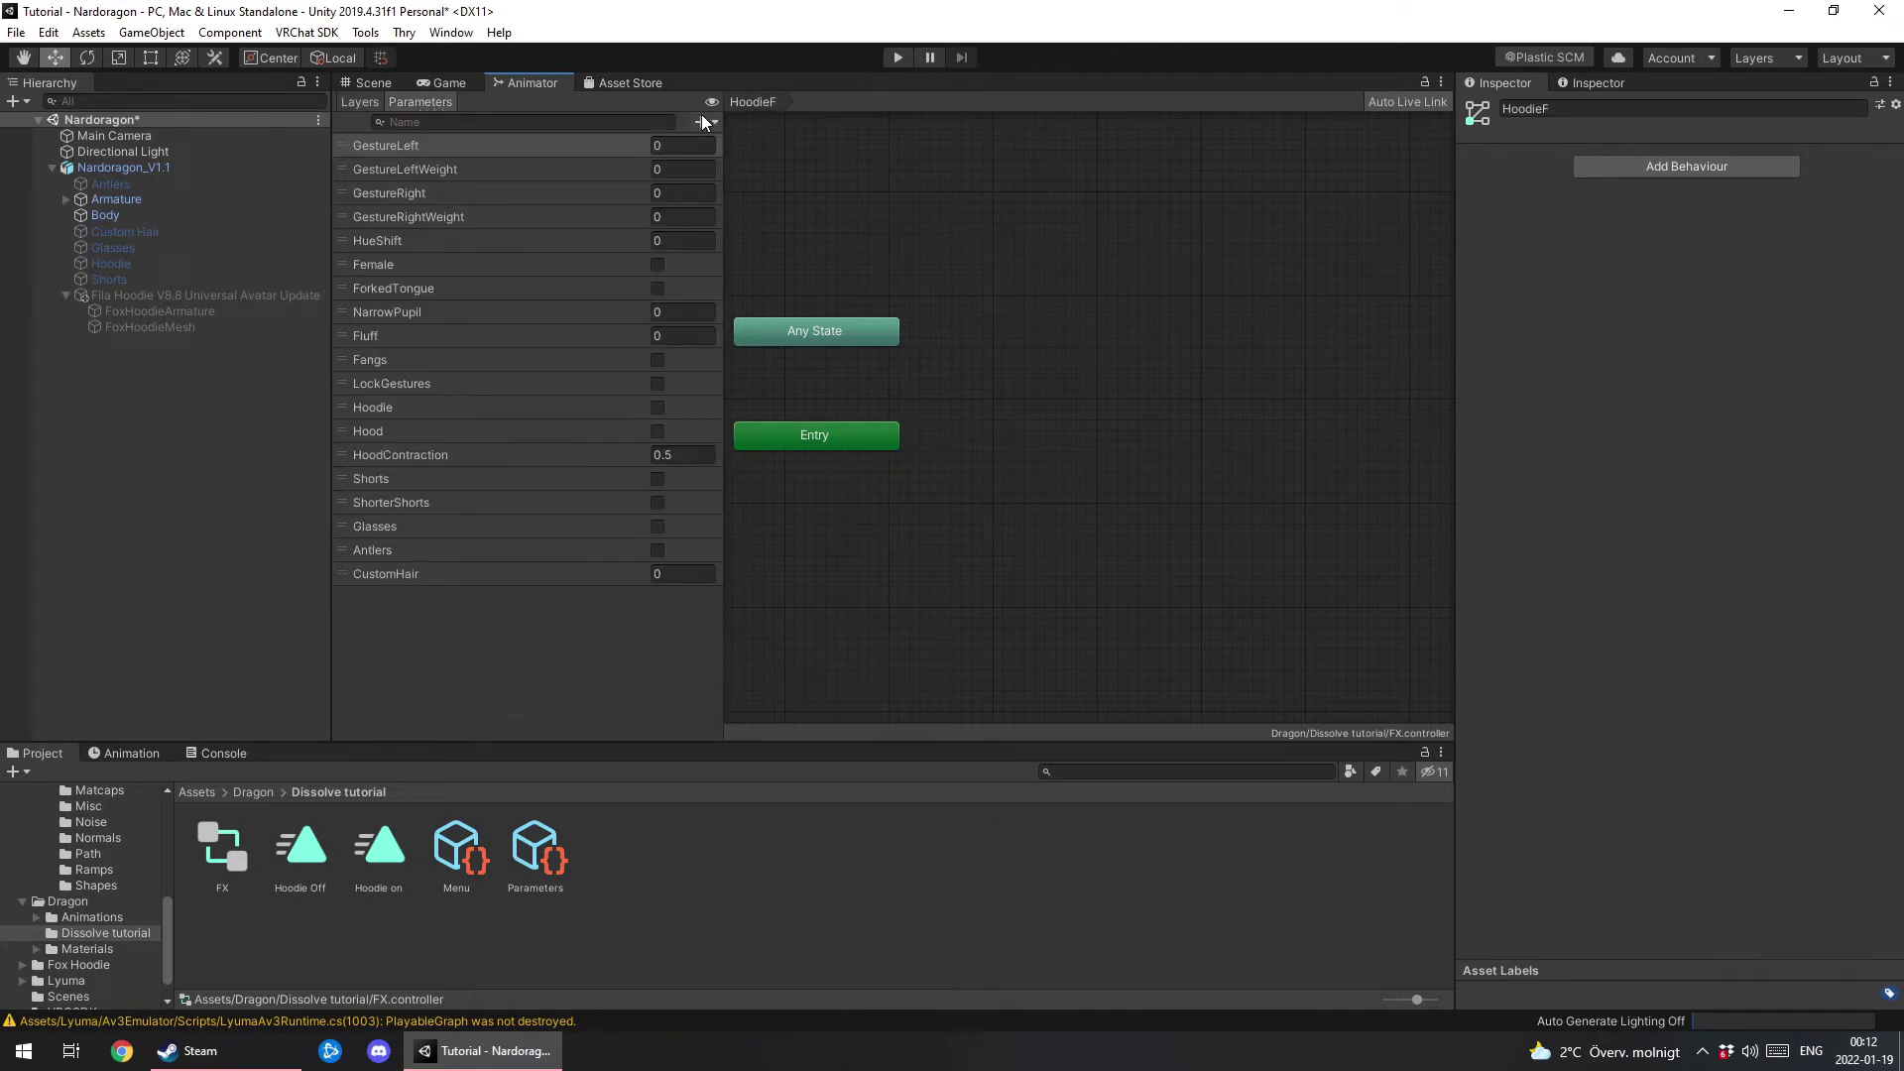
click(702, 120)
click(750, 189)
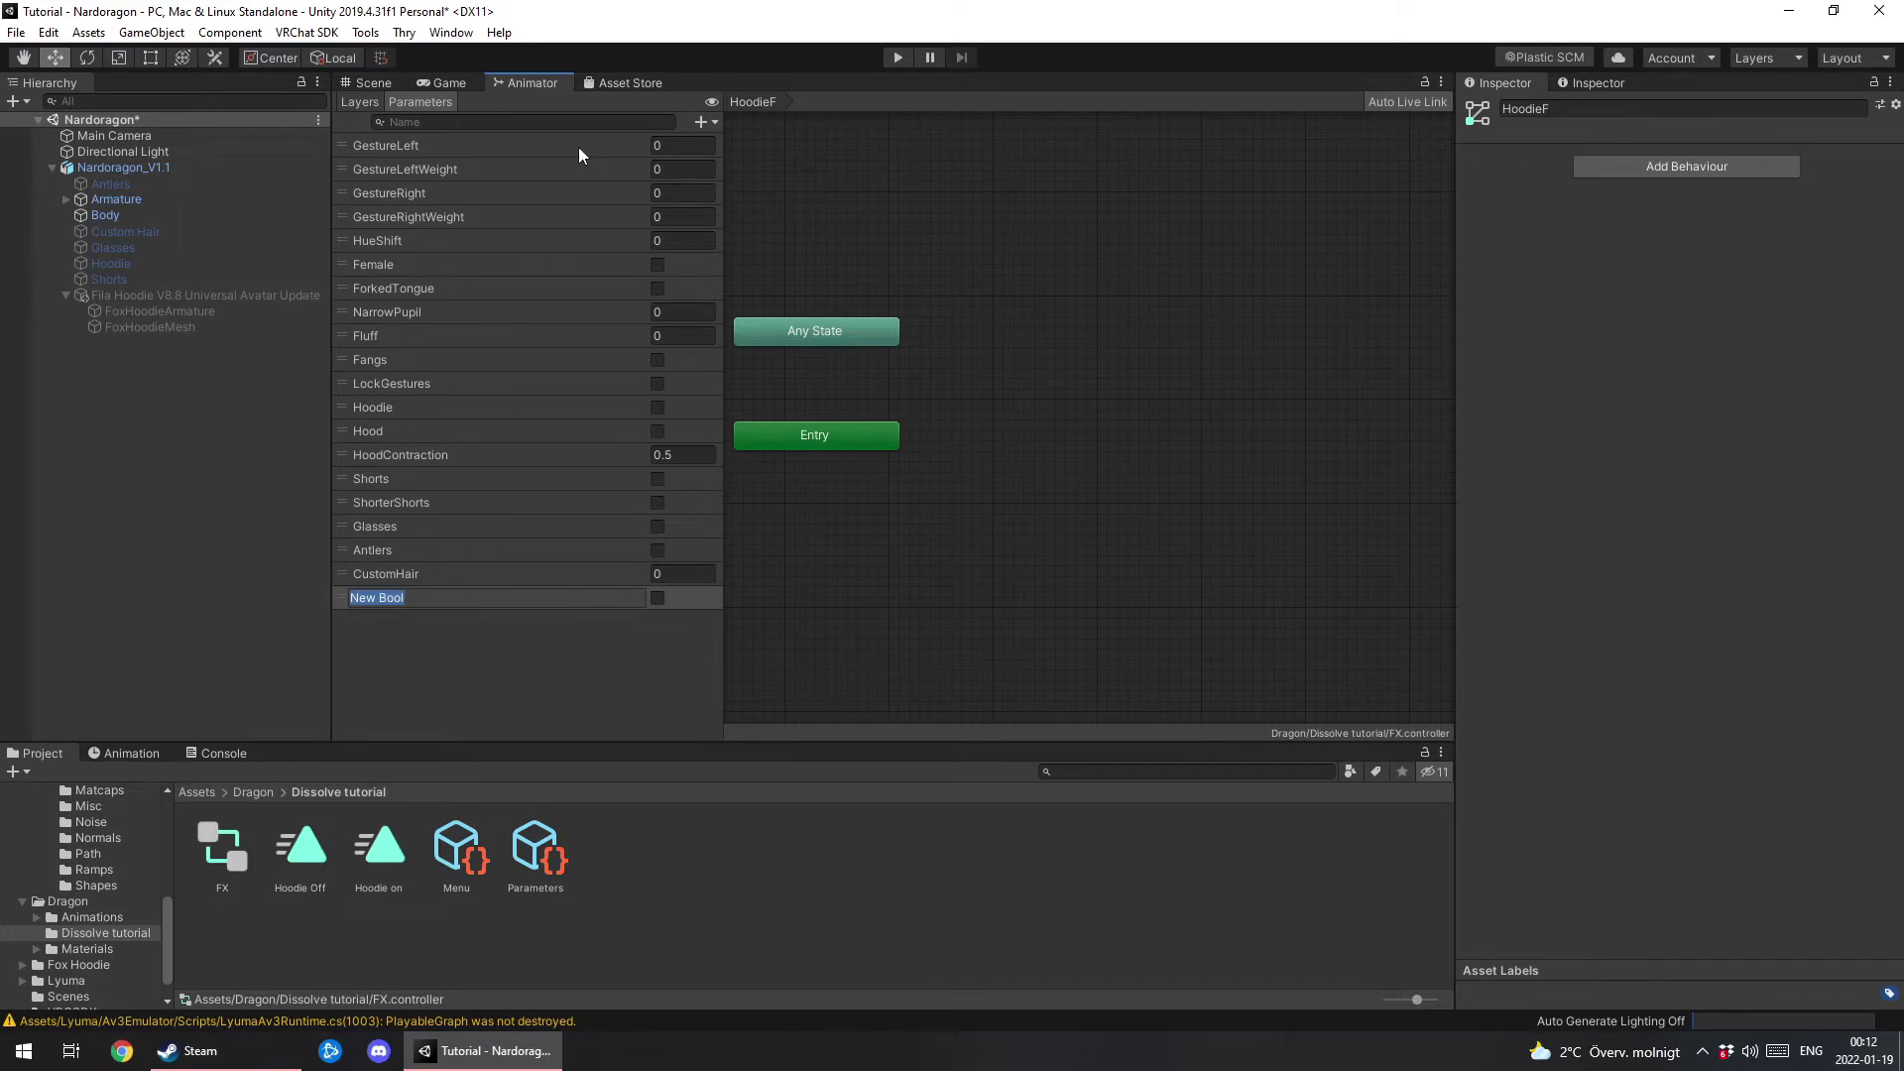
text(HoodieF)
key(Return)
Set the HoodieF layer weight to 1.
click(369, 101)
scroll(586, 579, down, 5)
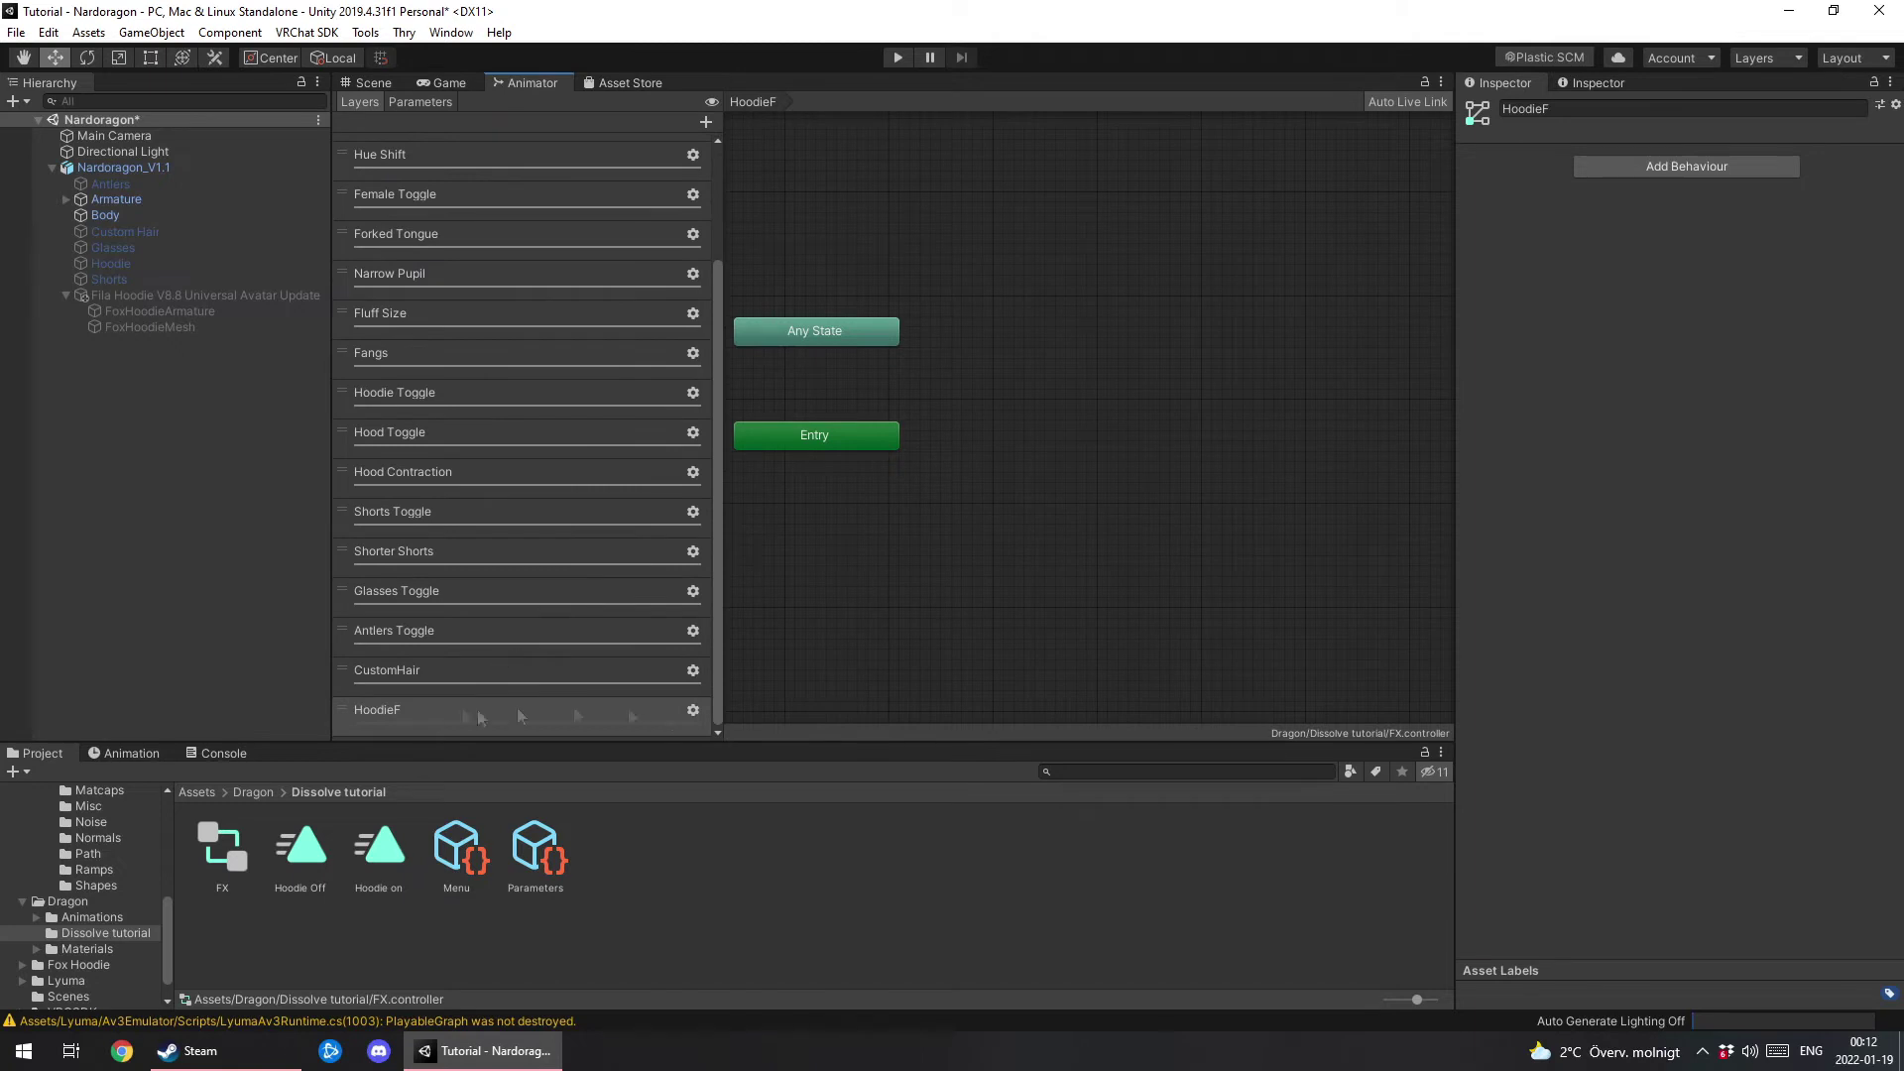
click(693, 712)
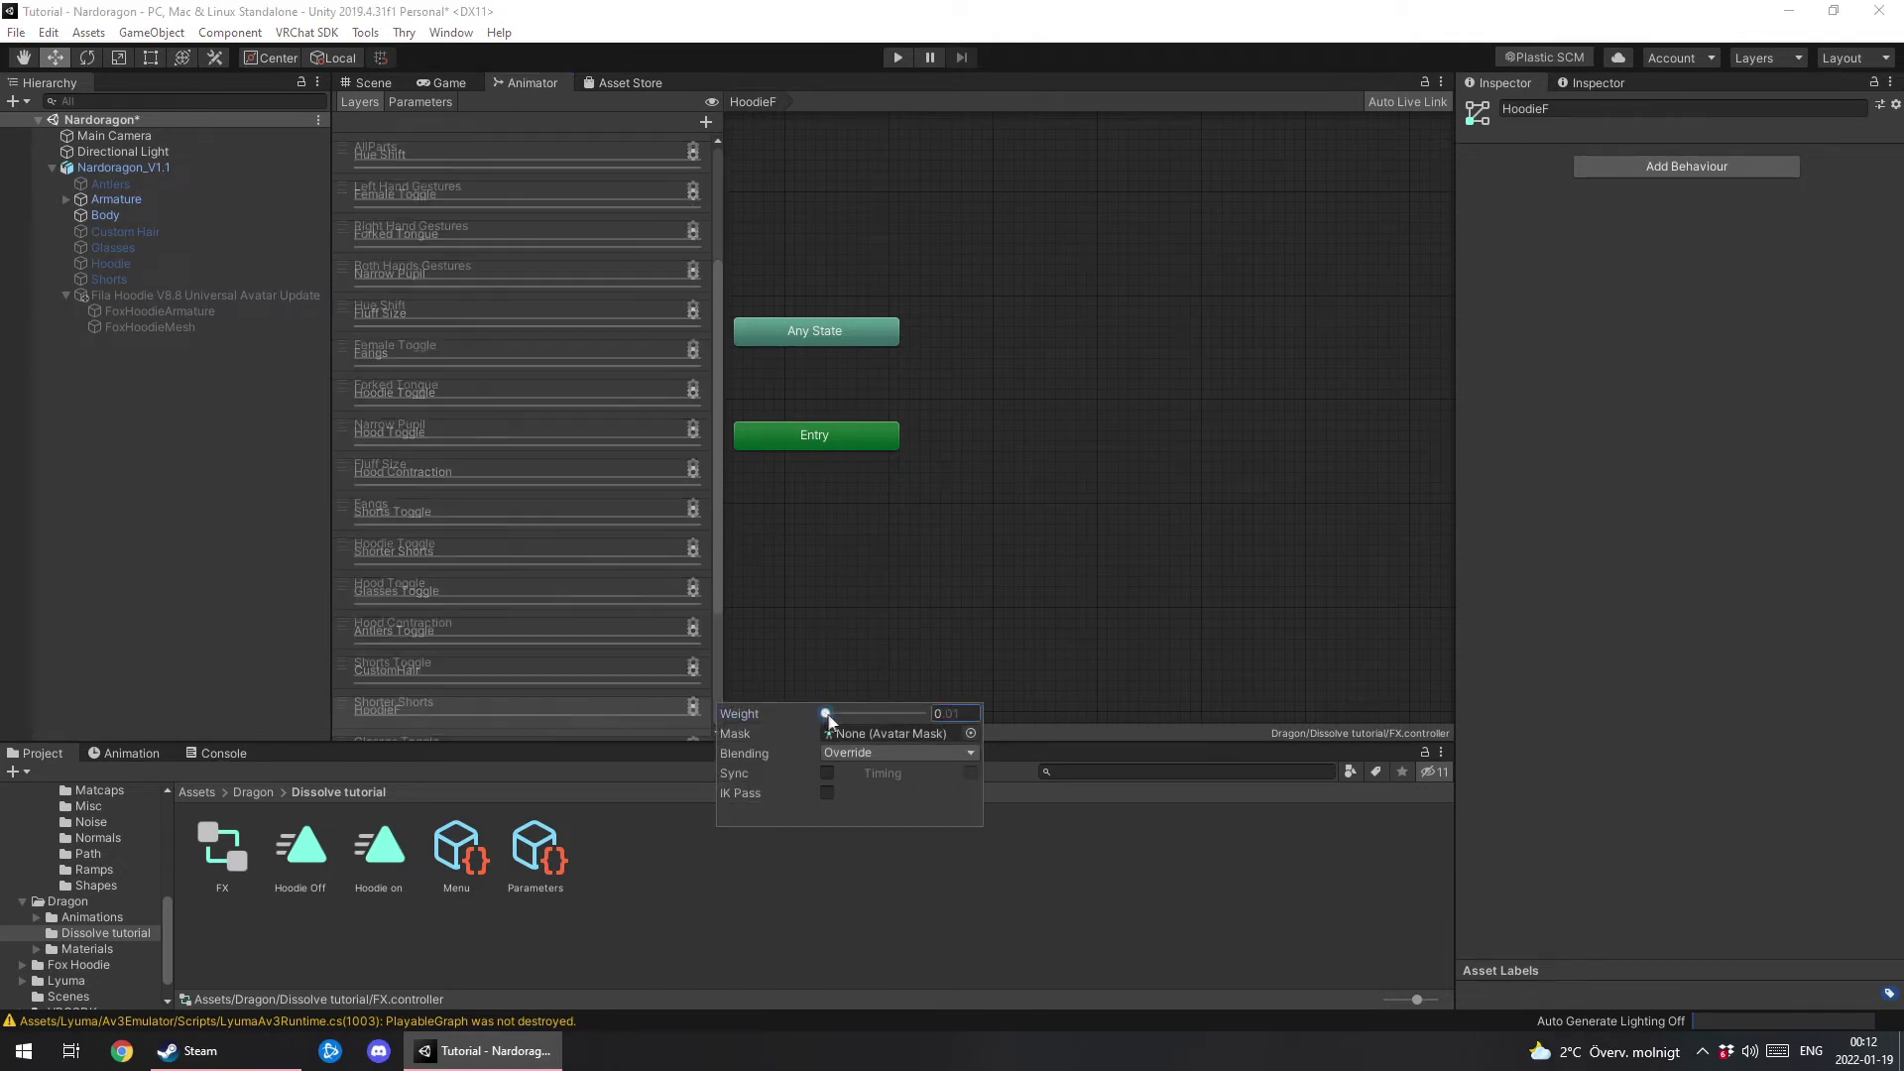
drag(828, 715, 952, 715)
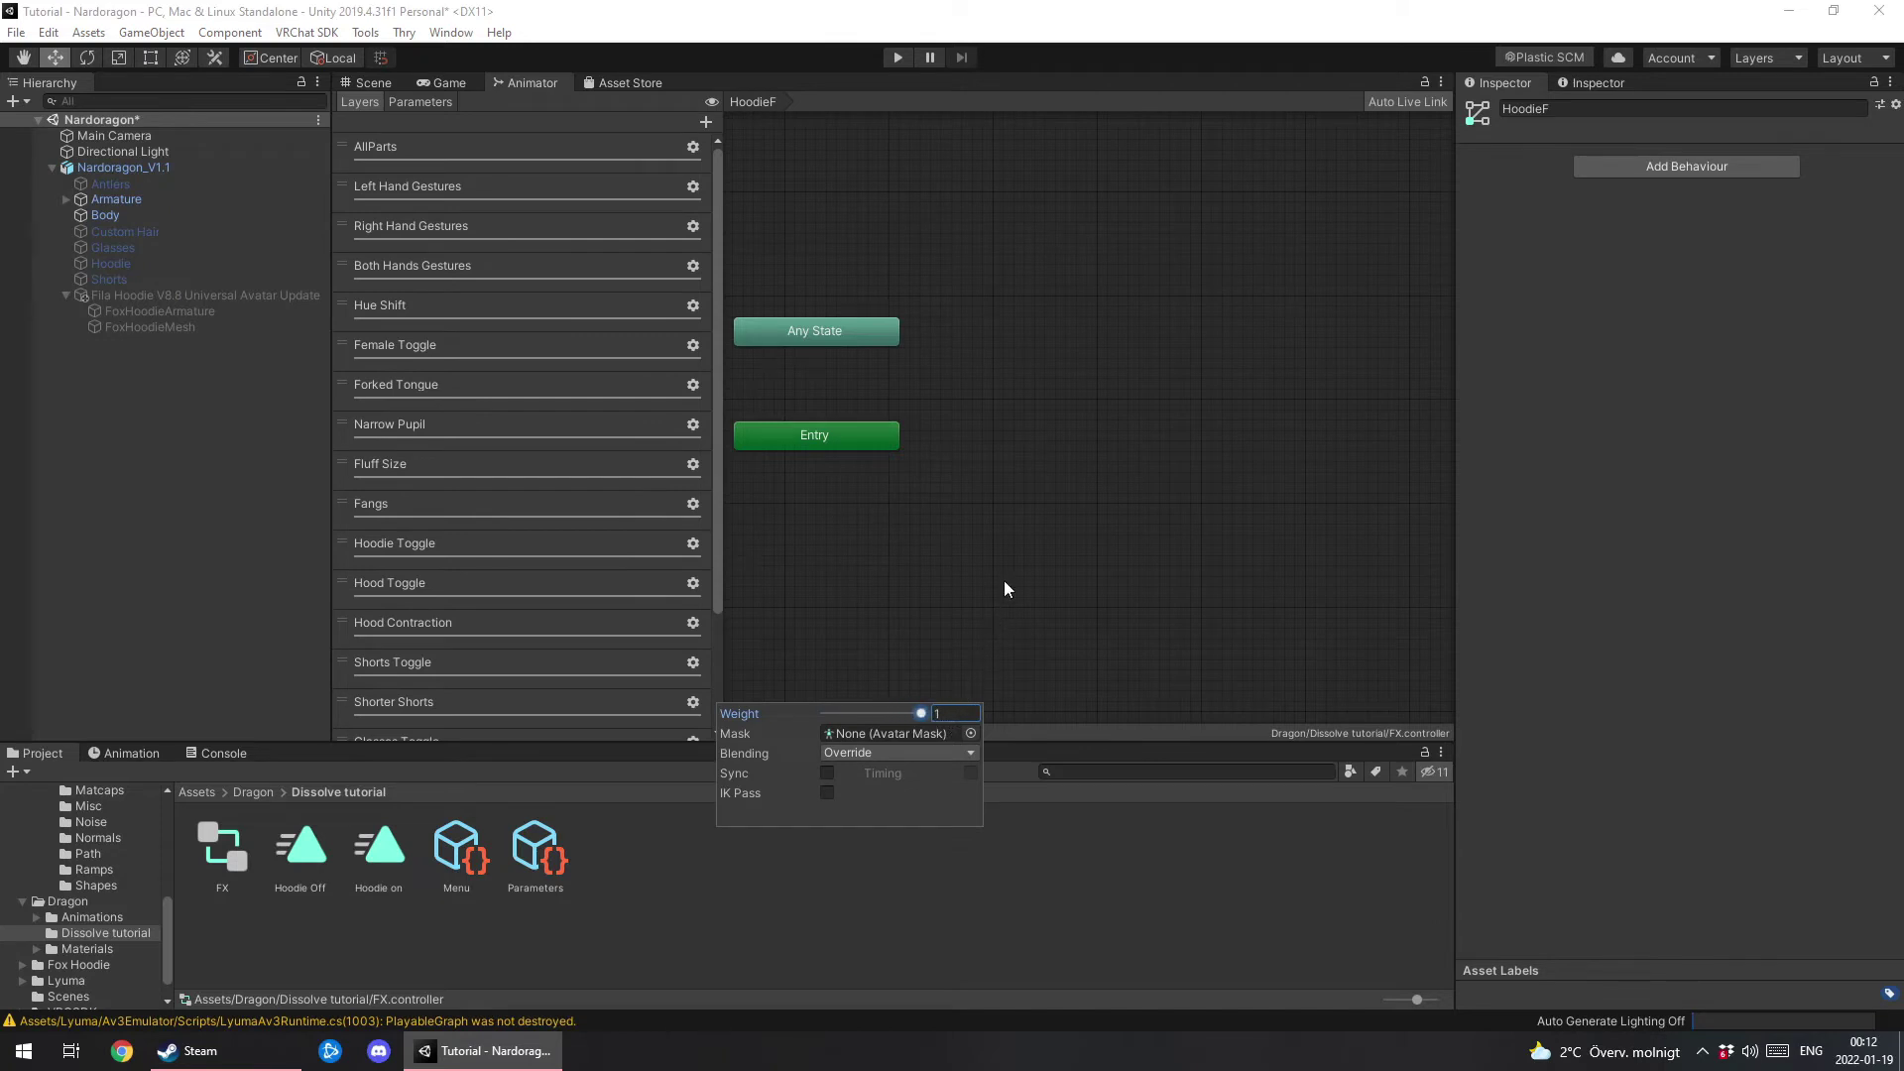
Add an empty New State plus Hoodie on and Hoodie Off states to the HoodieF layer.
right_click(1038, 433)
mouse_move(1067, 445)
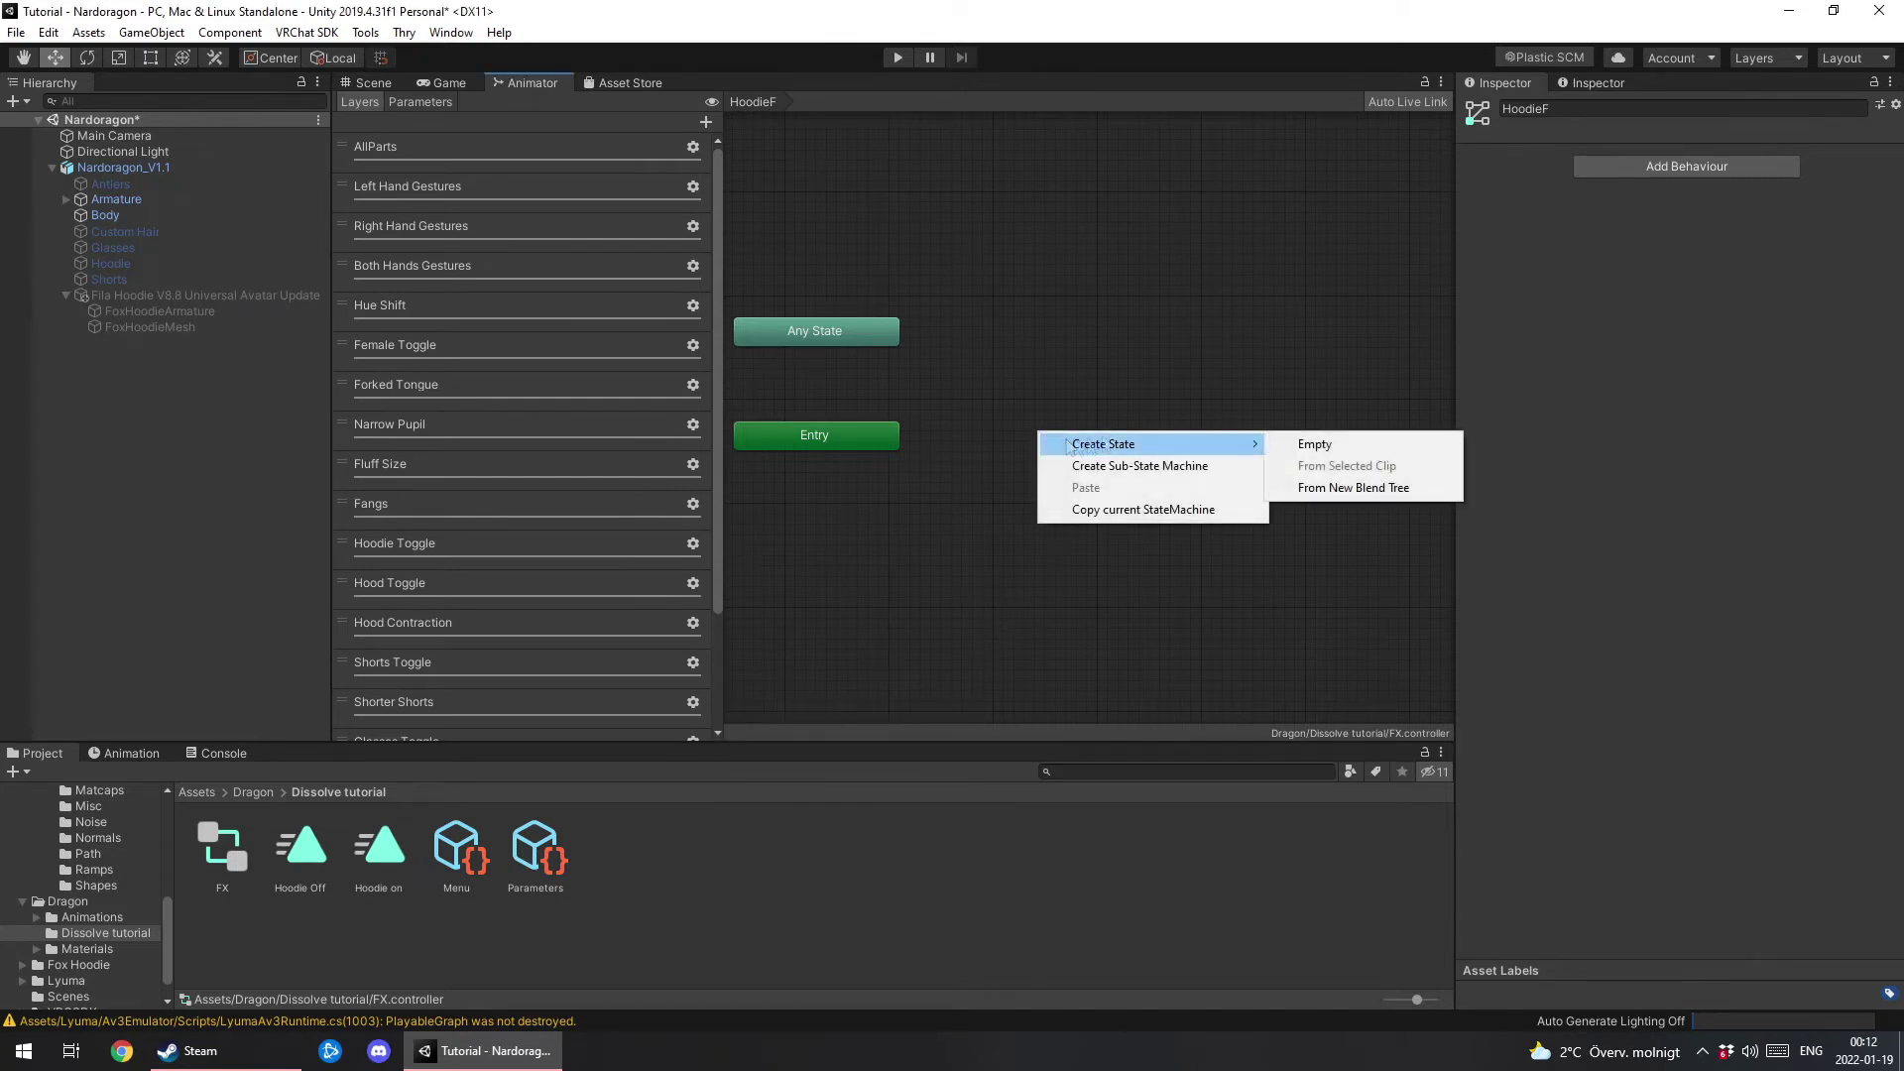
click(1309, 444)
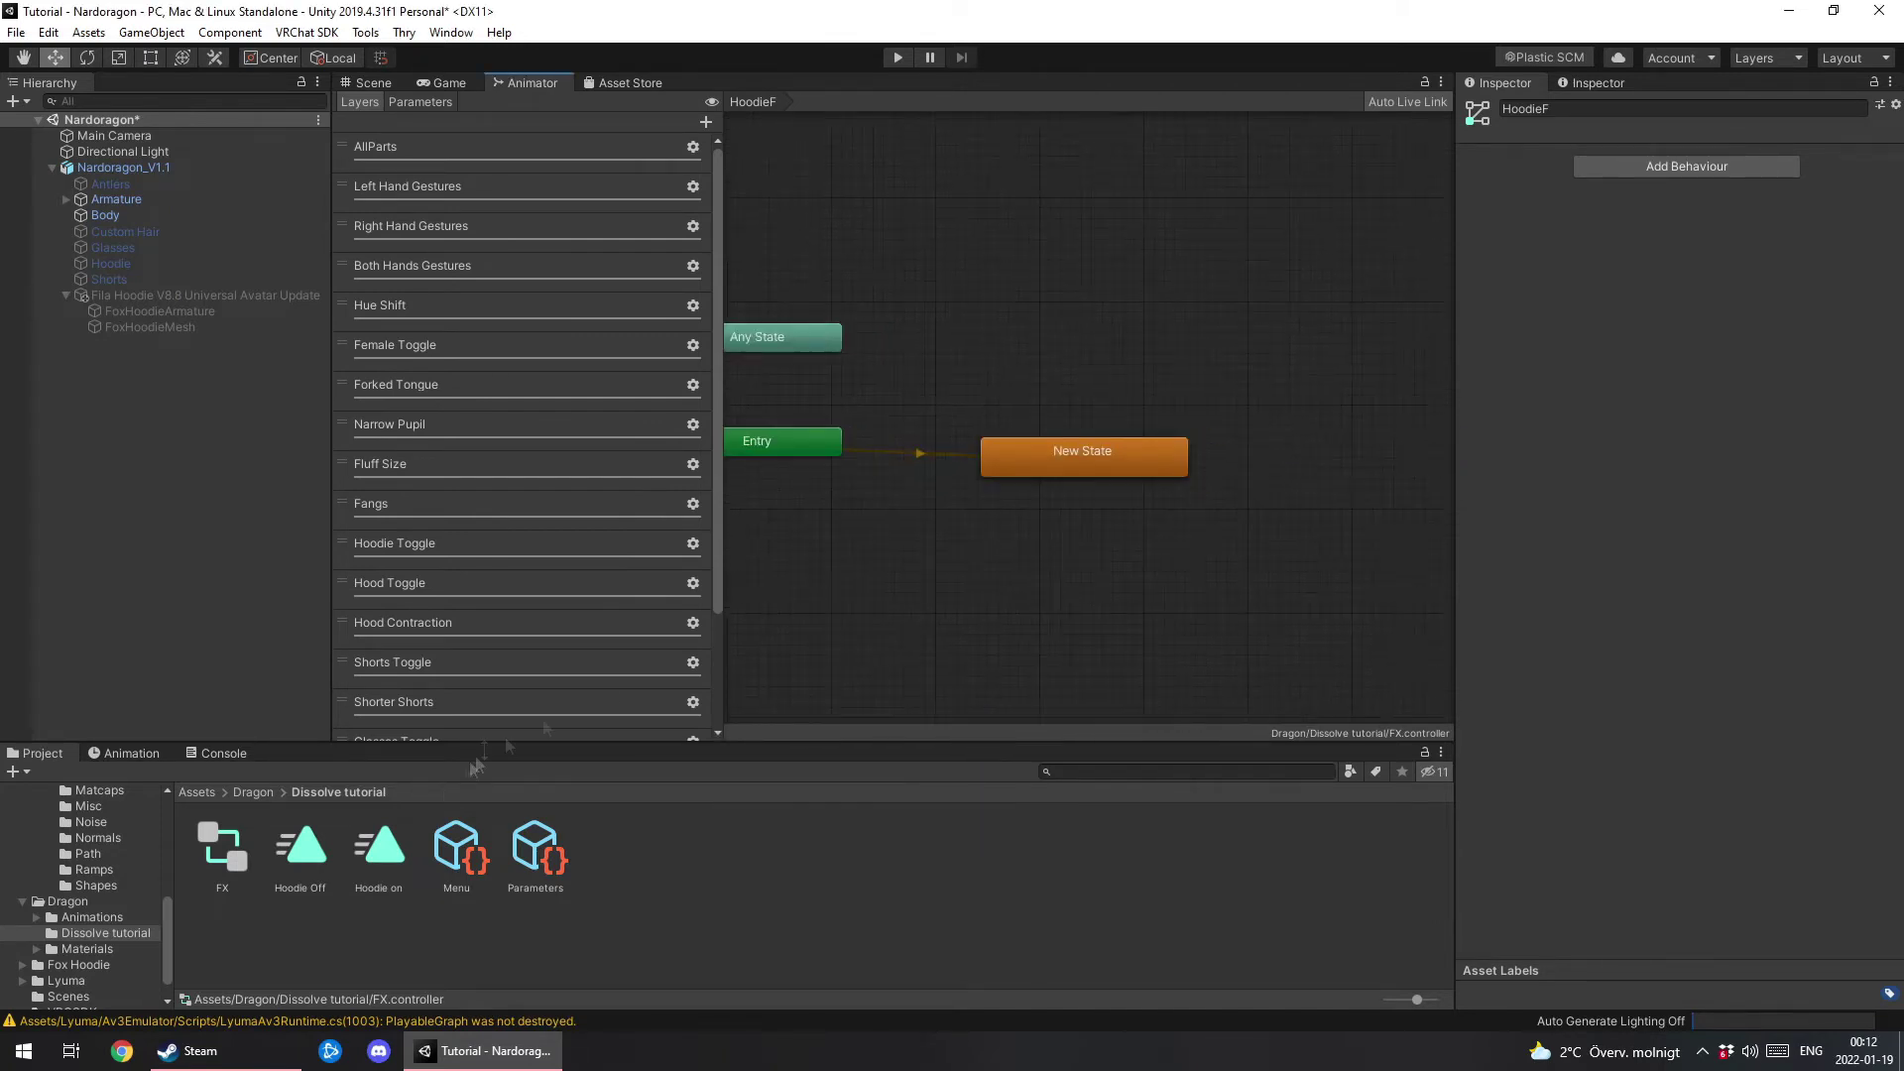
drag(379, 848, 1255, 332)
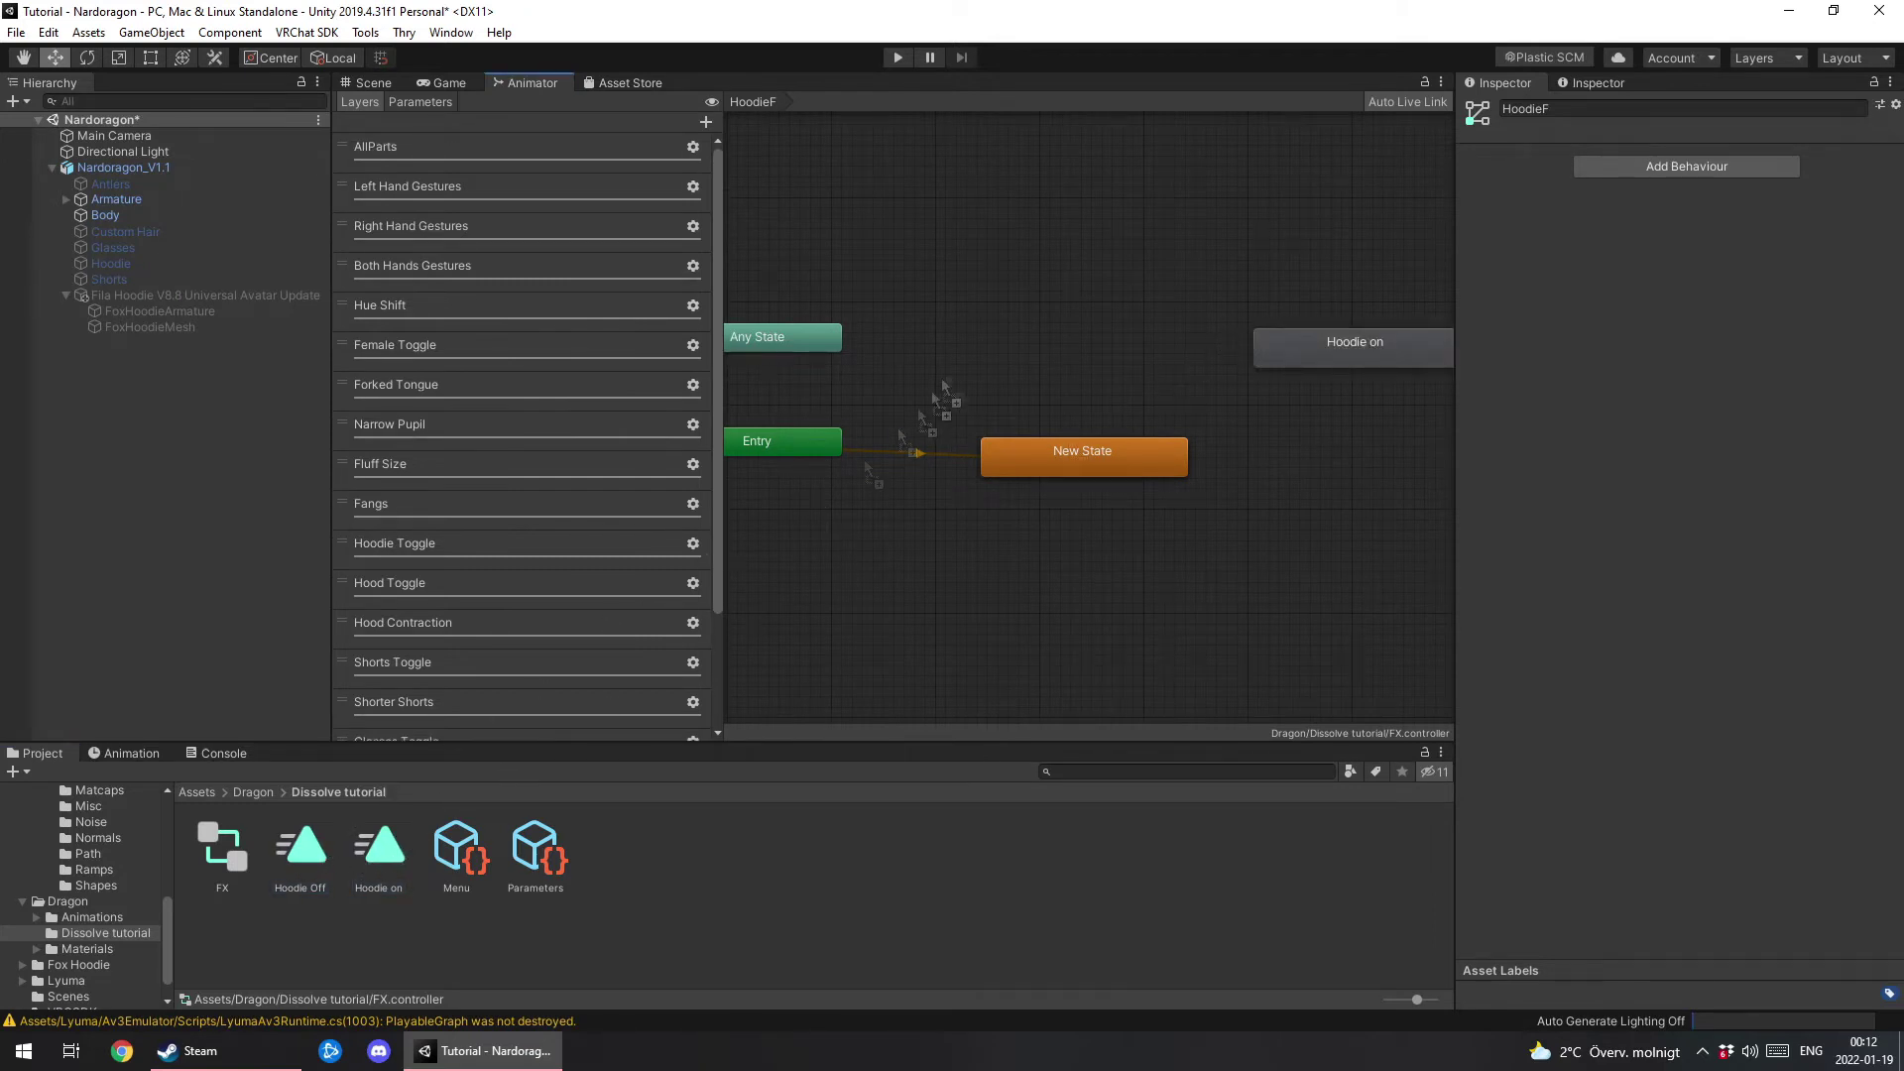
drag(942, 378, 1028, 334)
right_click(1146, 454)
click(1119, 415)
middle_drag(1131, 420, 1040, 476)
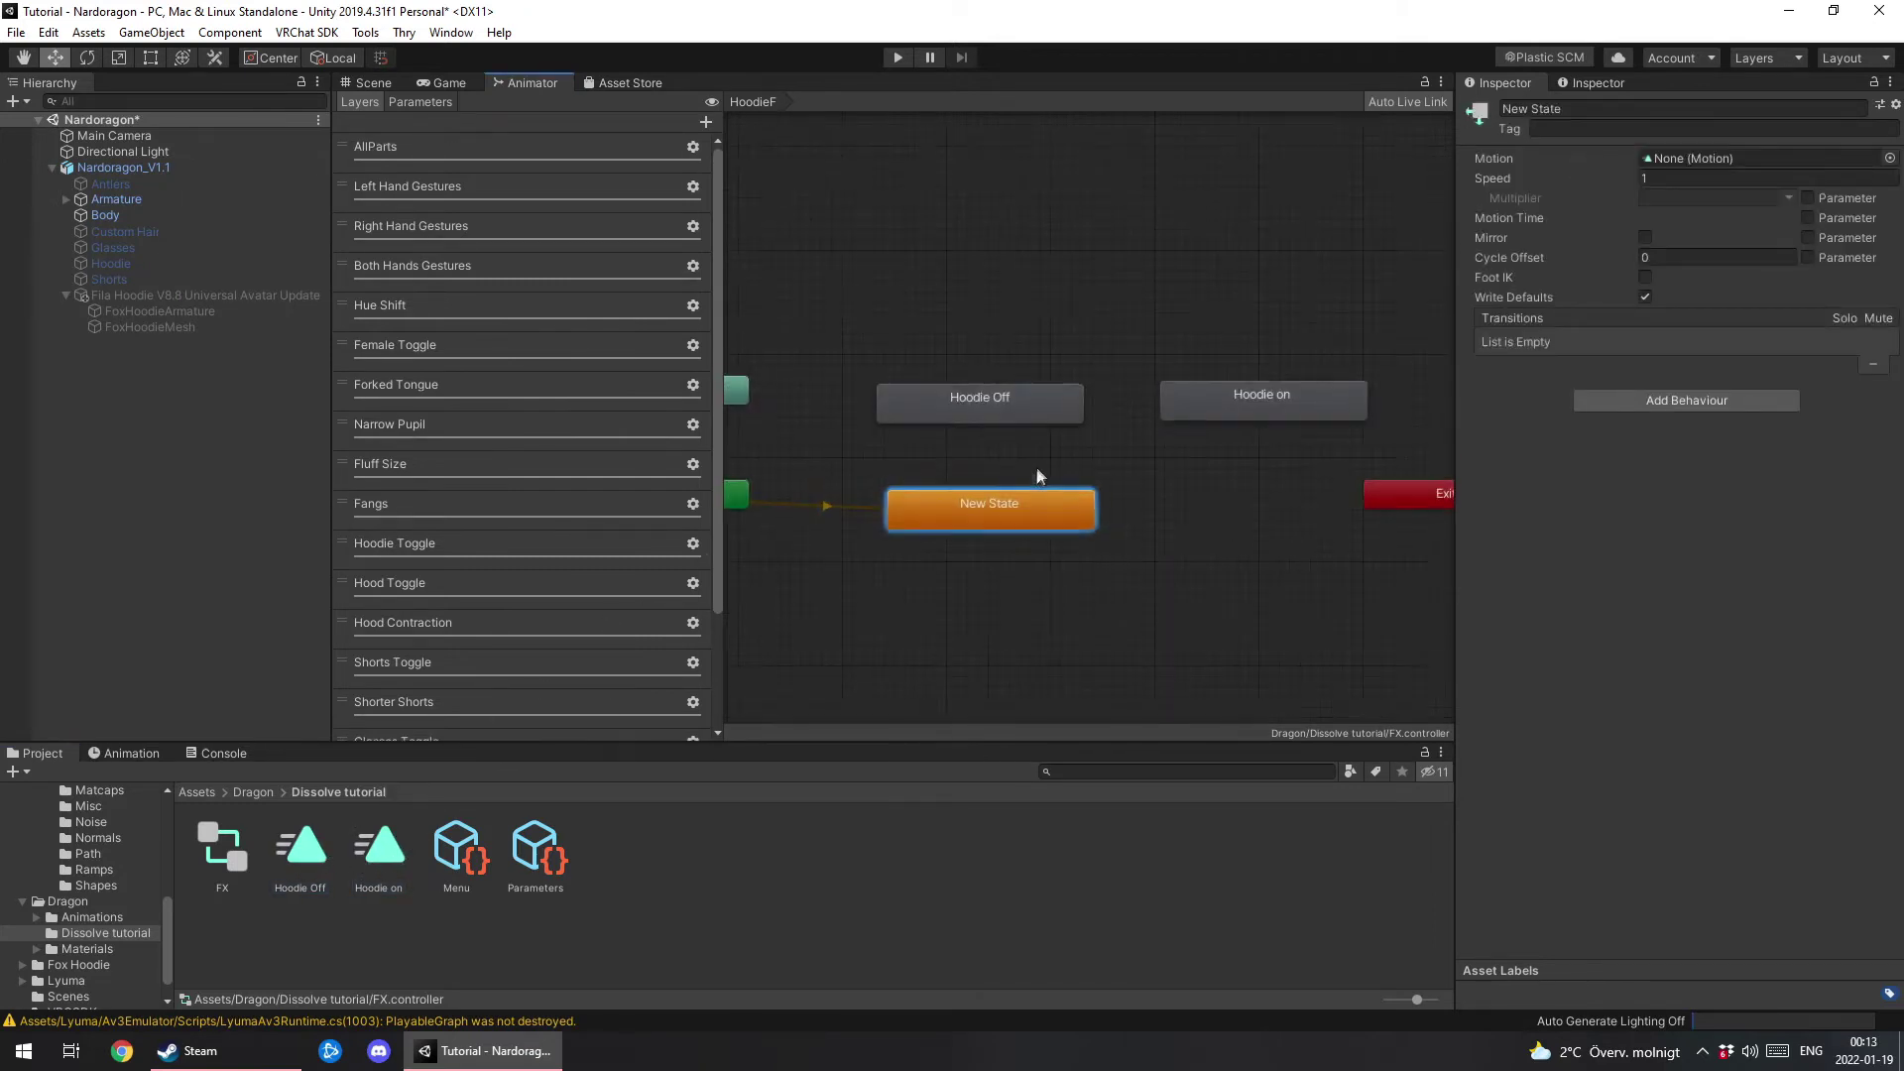
scroll(1039, 476, down, 3)
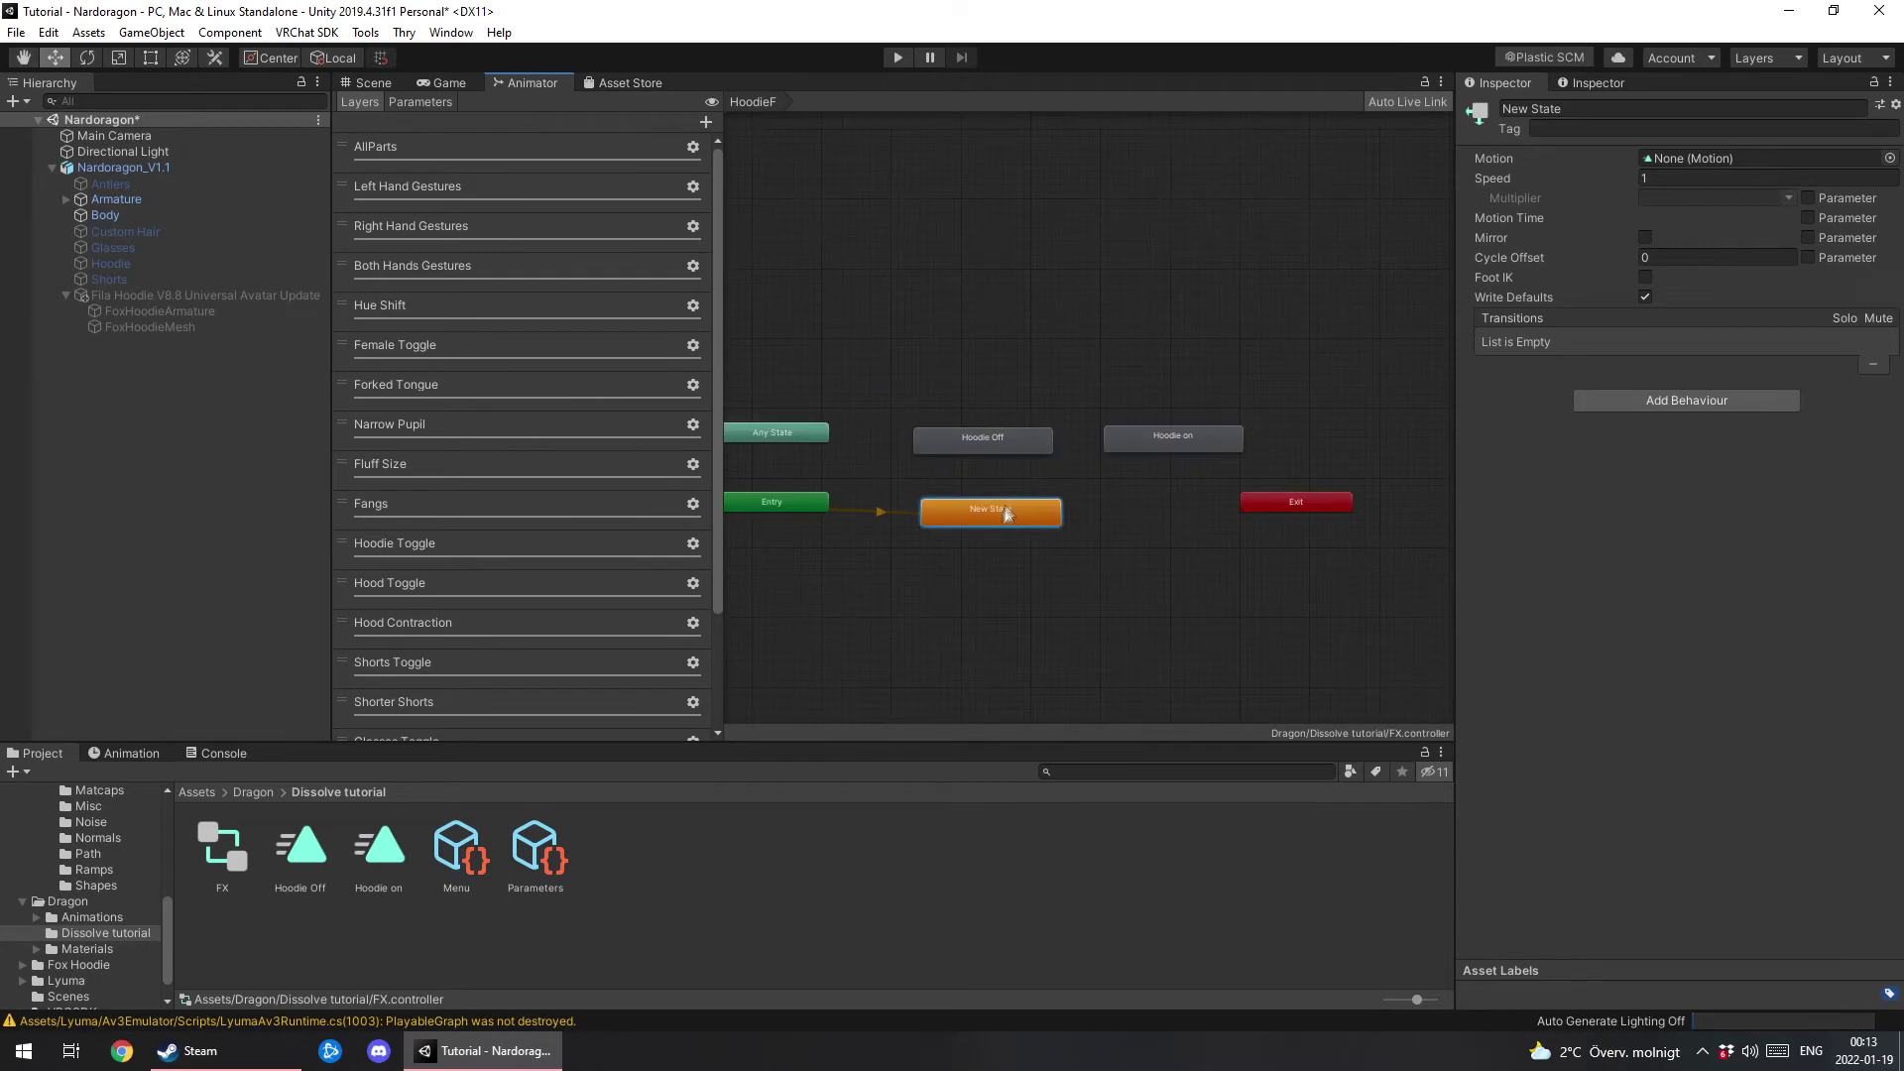
Chain transitions New State → Hoodie on → Hoodie Off → New State.
right_click(1007, 514)
click(1036, 517)
click(1188, 439)
right_click(1188, 438)
click(1215, 443)
click(1026, 443)
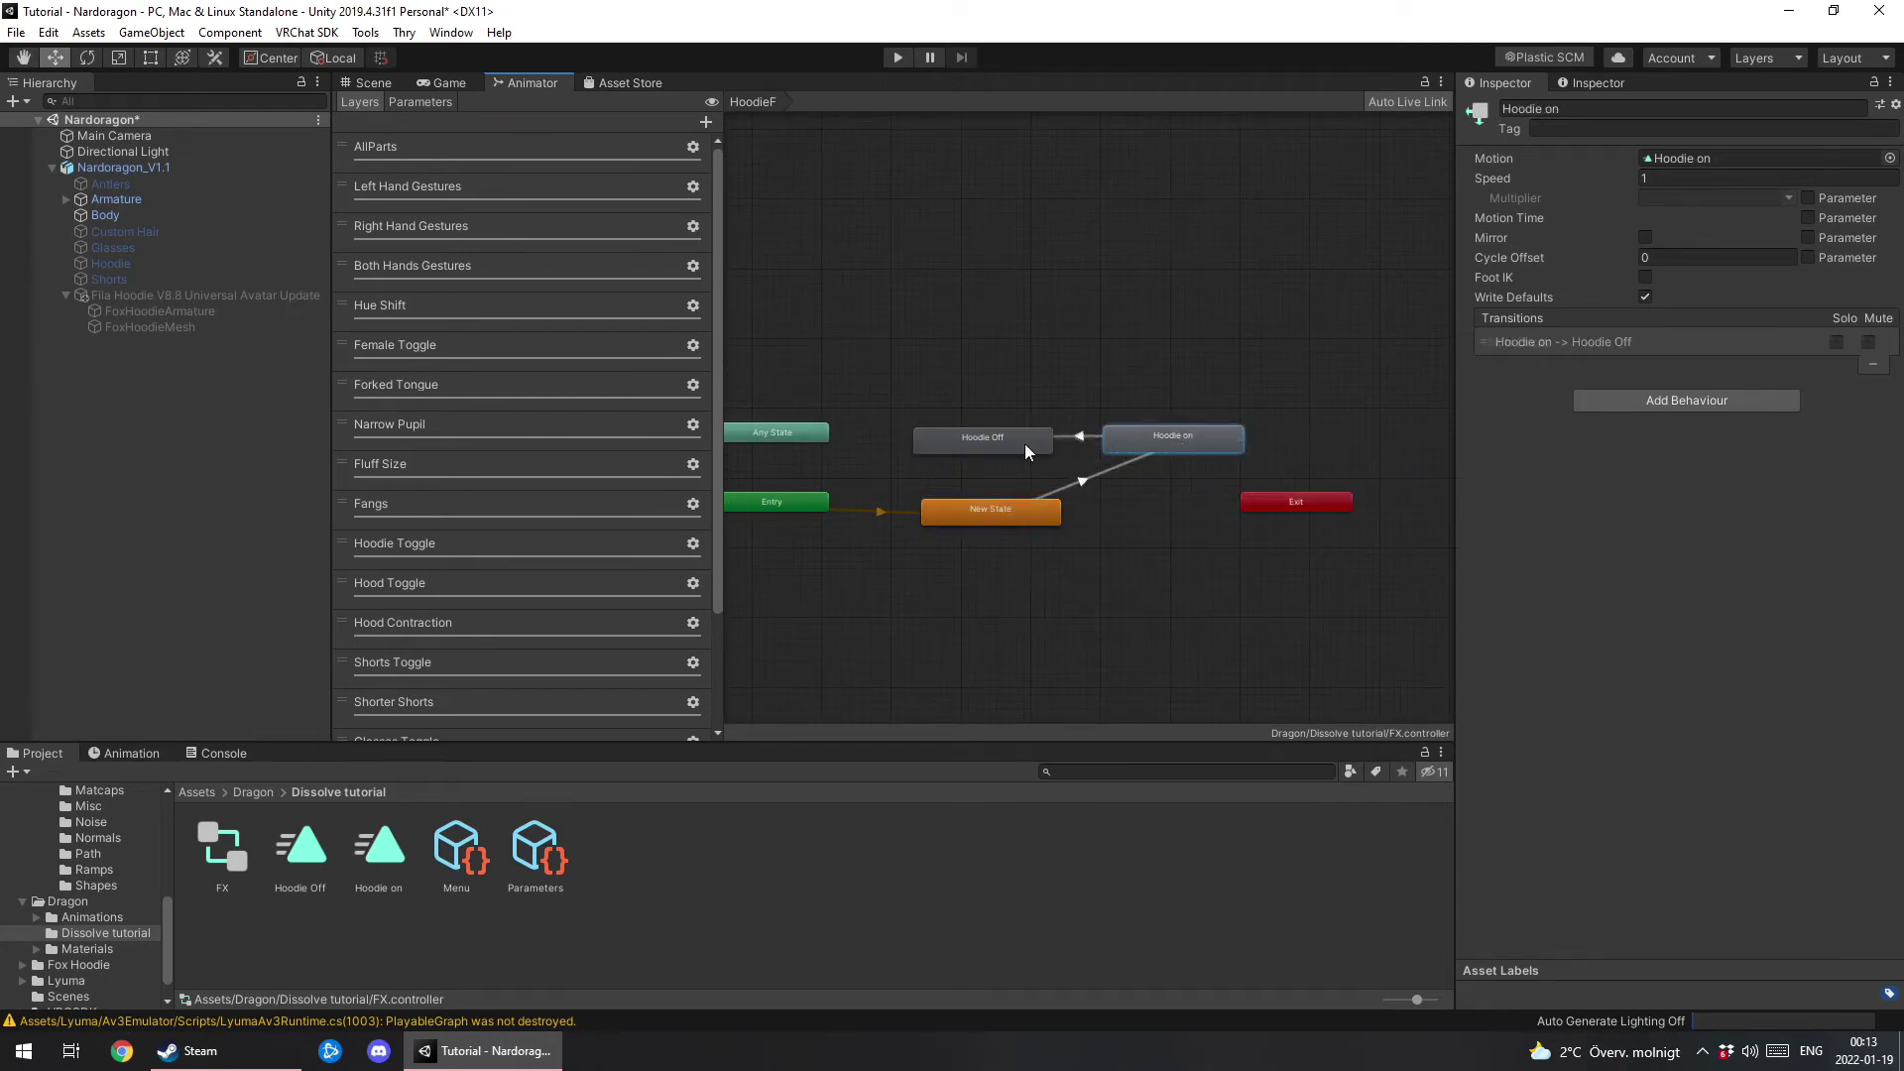
right_click(1025, 444)
click(1101, 451)
click(1004, 512)
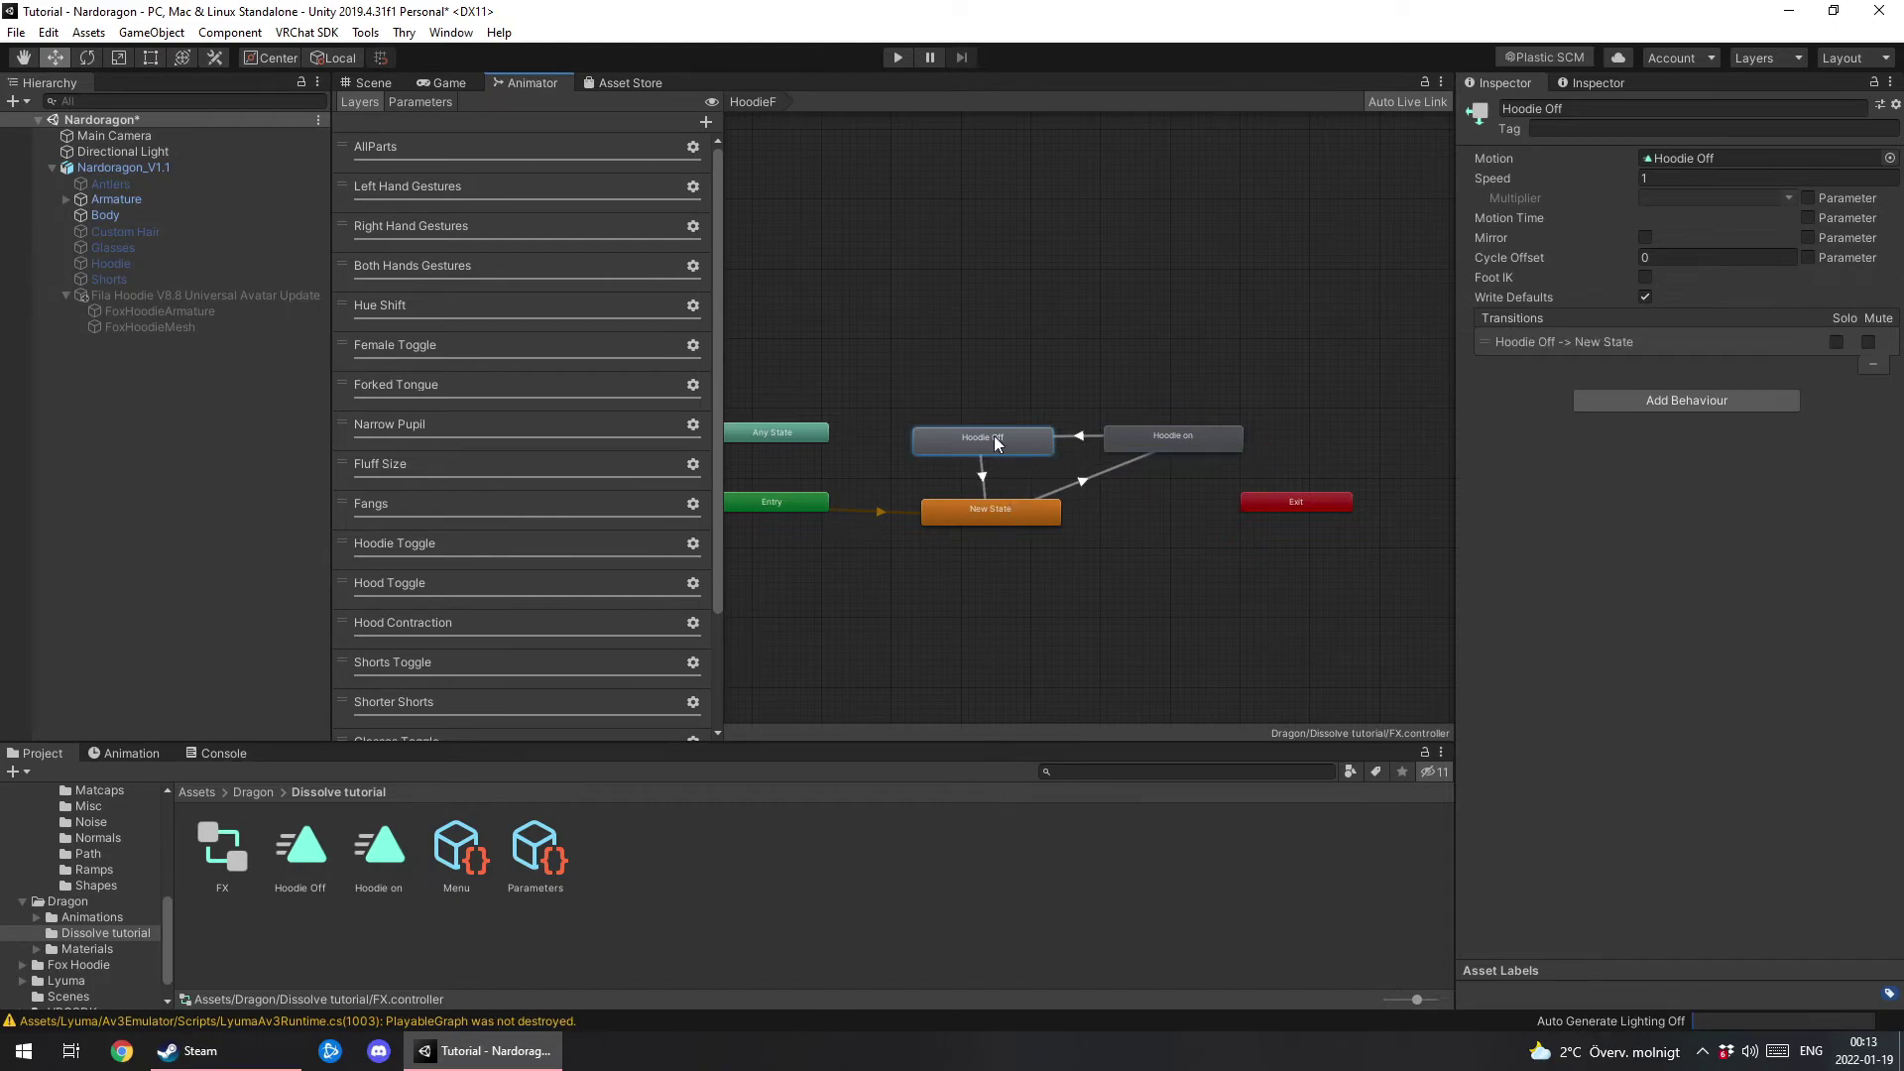
Rearrange the Hoodie Off, Hoodie on and New State nodes in the graph.
drag(996, 443, 953, 437)
drag(1234, 434, 1191, 438)
drag(1021, 511, 1062, 518)
click(1087, 484)
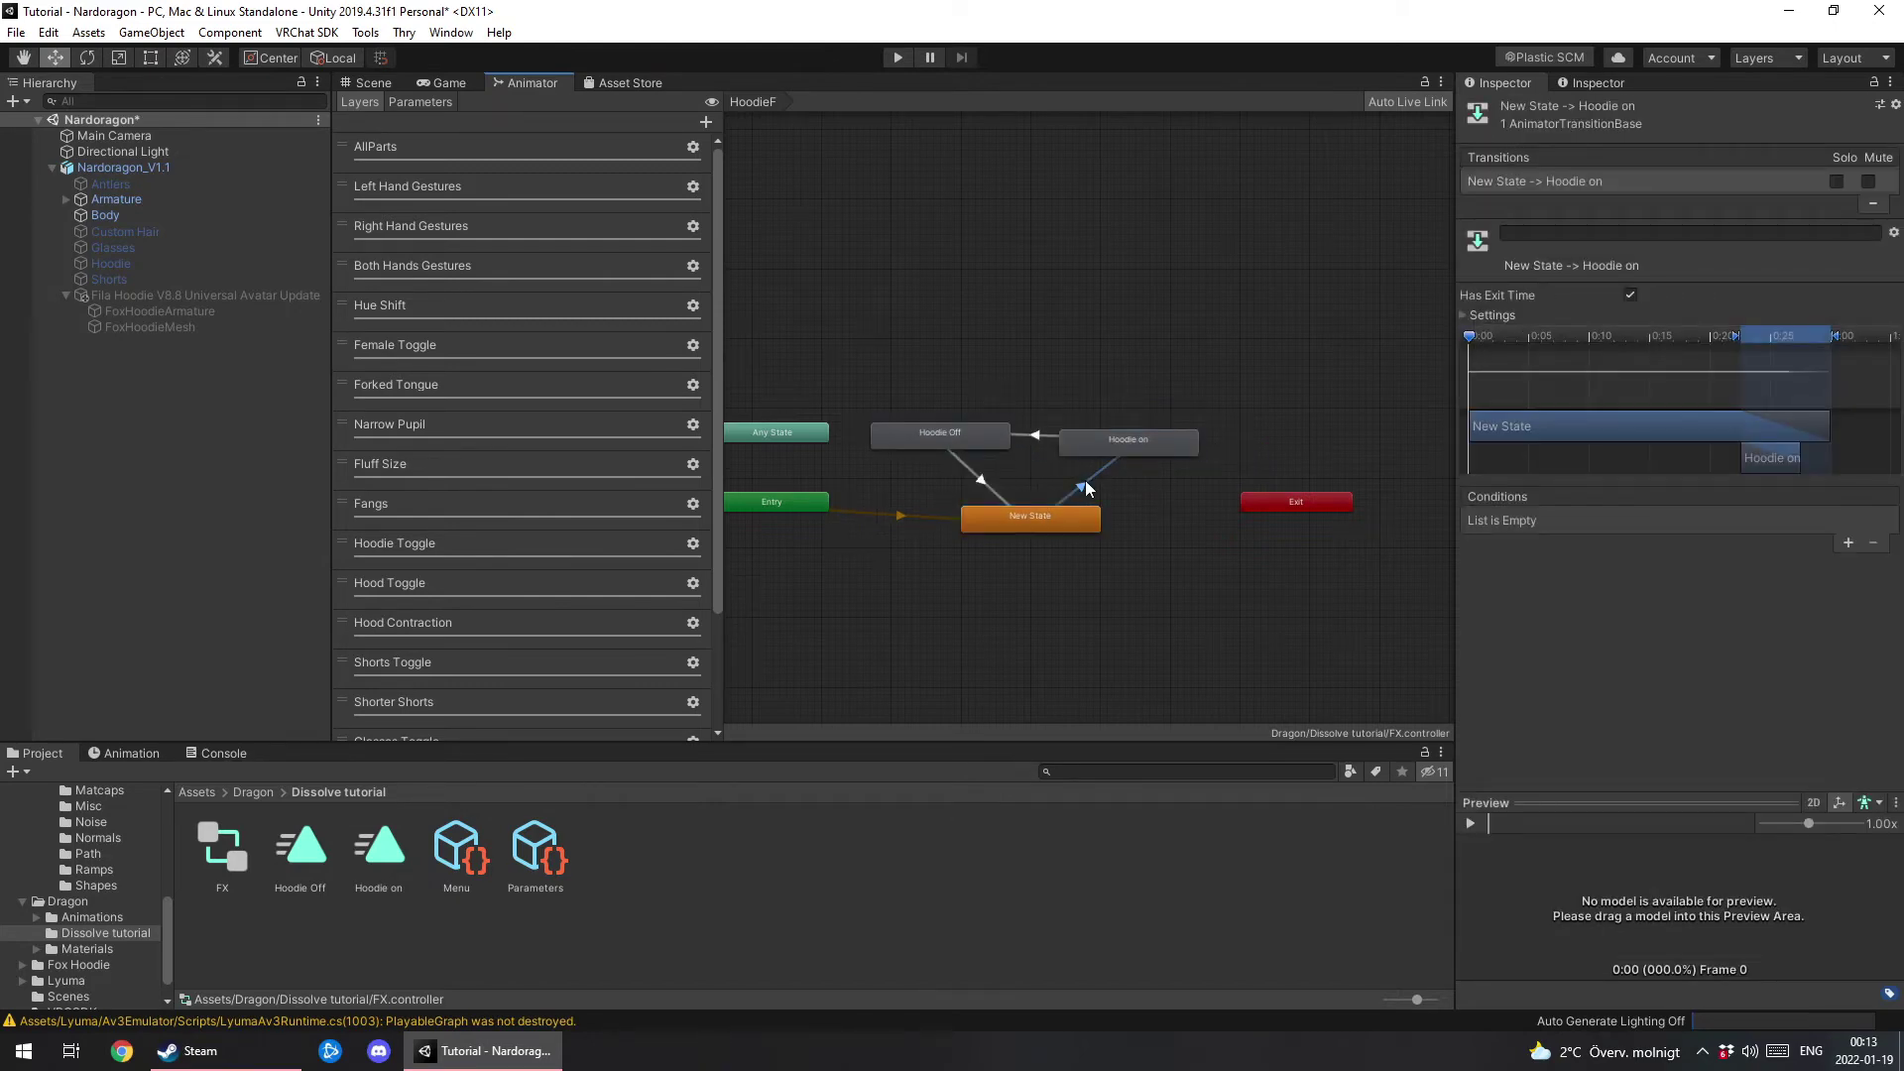
Give New State → Hoodie on a HoodieF true condition with Exit Time 0 and Transition Duration 0.
click(1848, 543)
click(1585, 524)
scroll(1579, 805, down, 2)
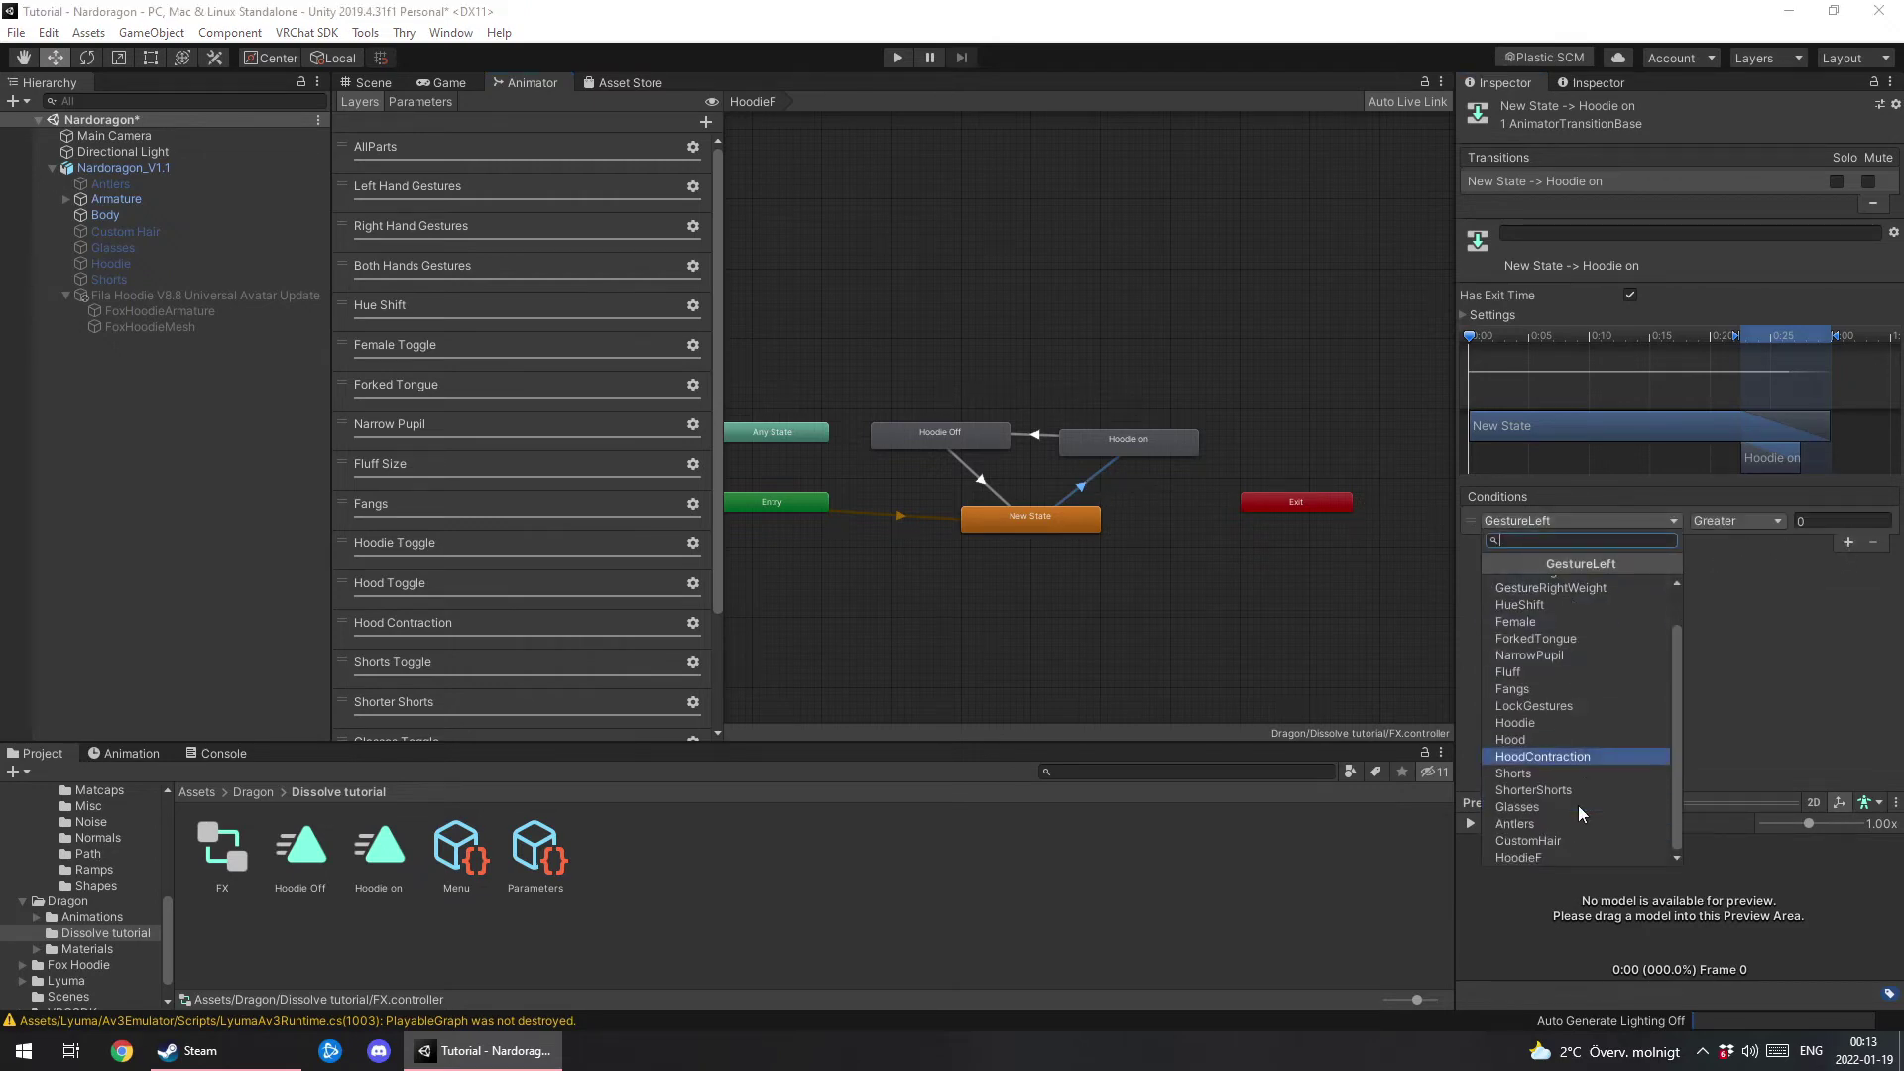
click(1559, 855)
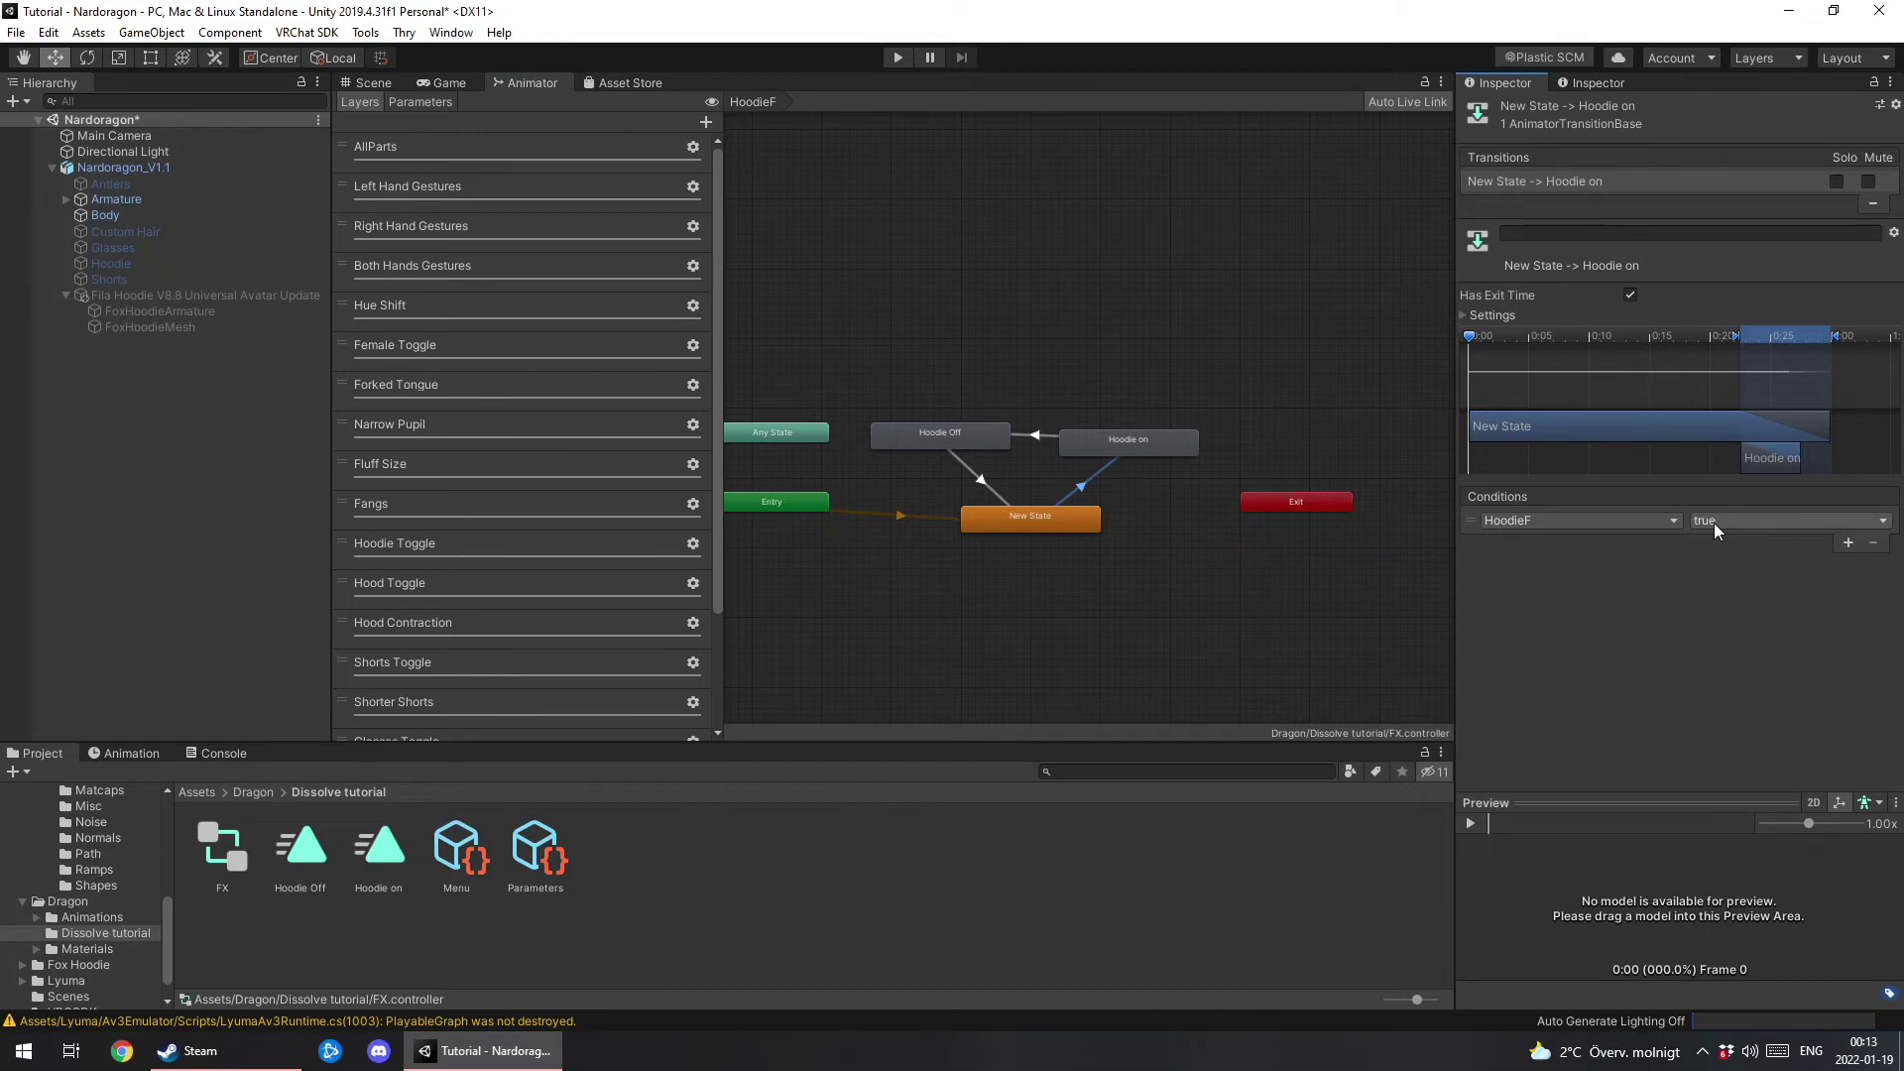
click(1473, 315)
click(1677, 335)
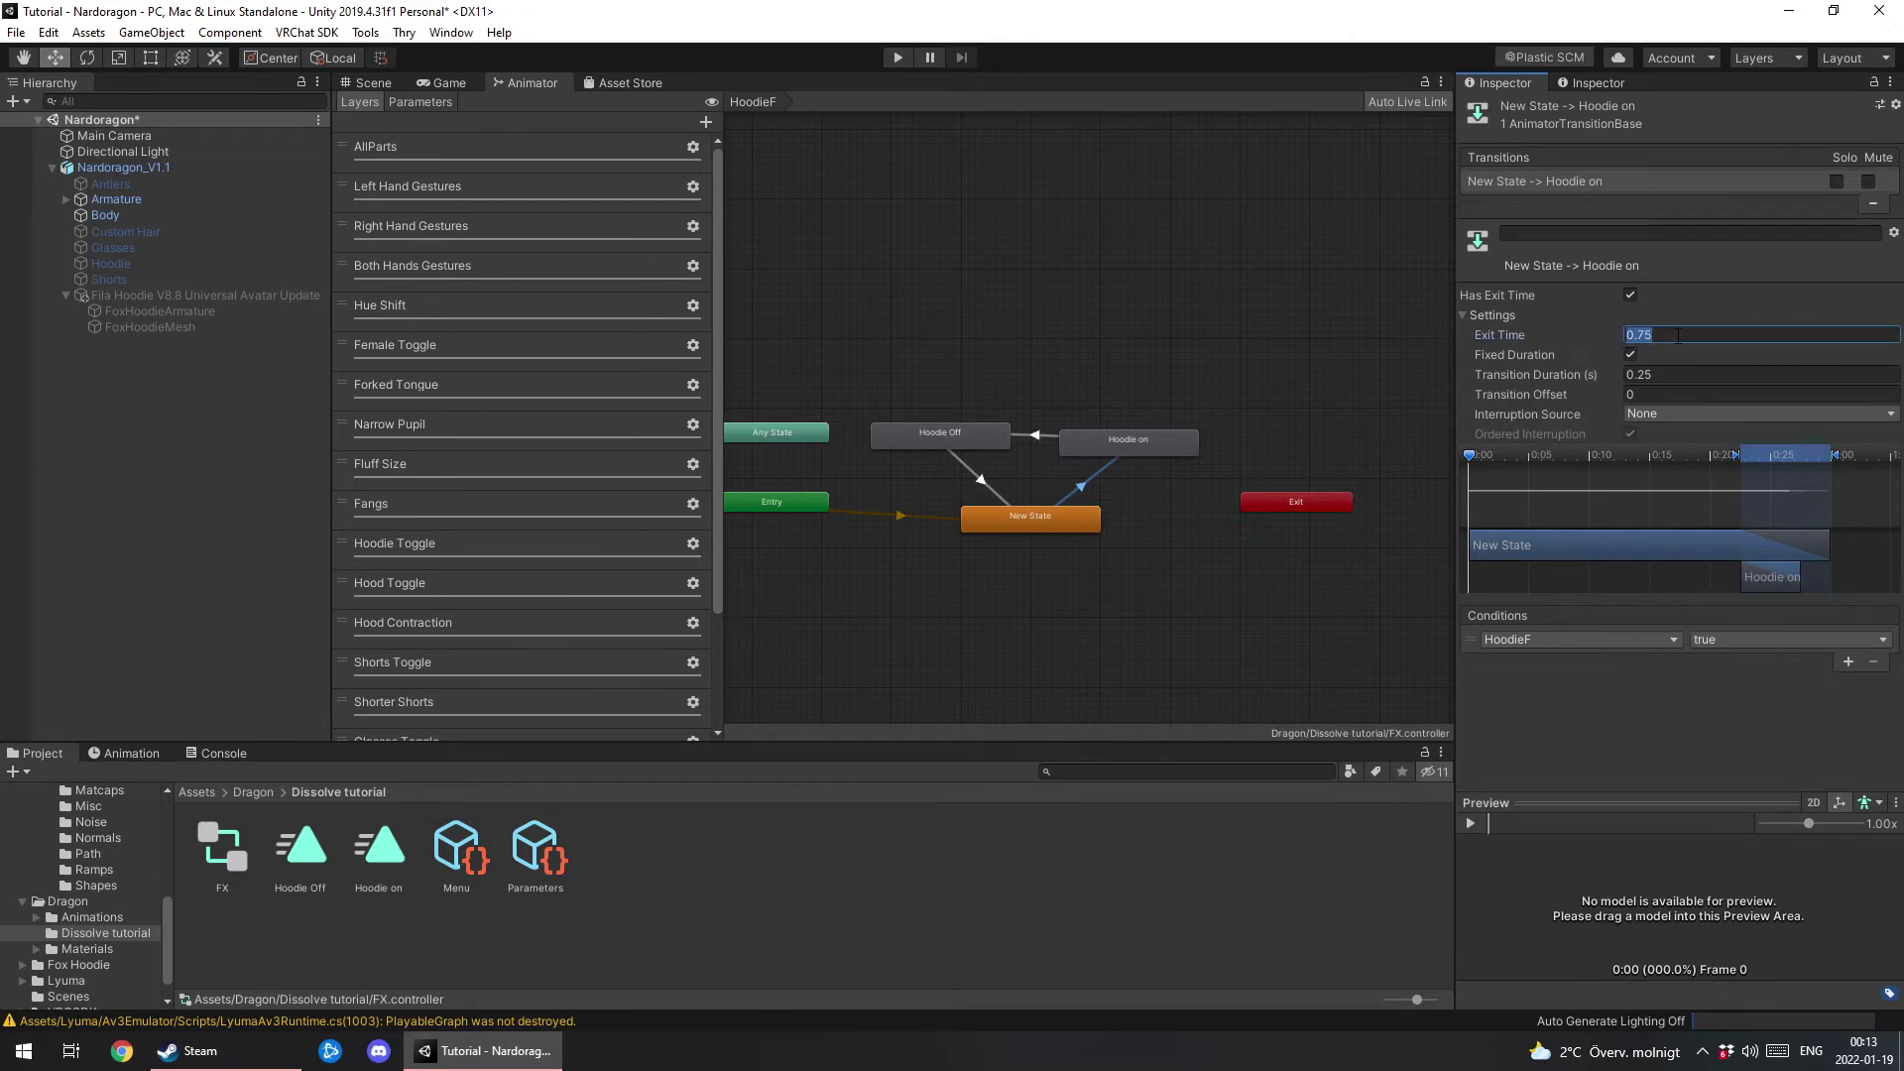
text(0)
click(1689, 369)
text(0)
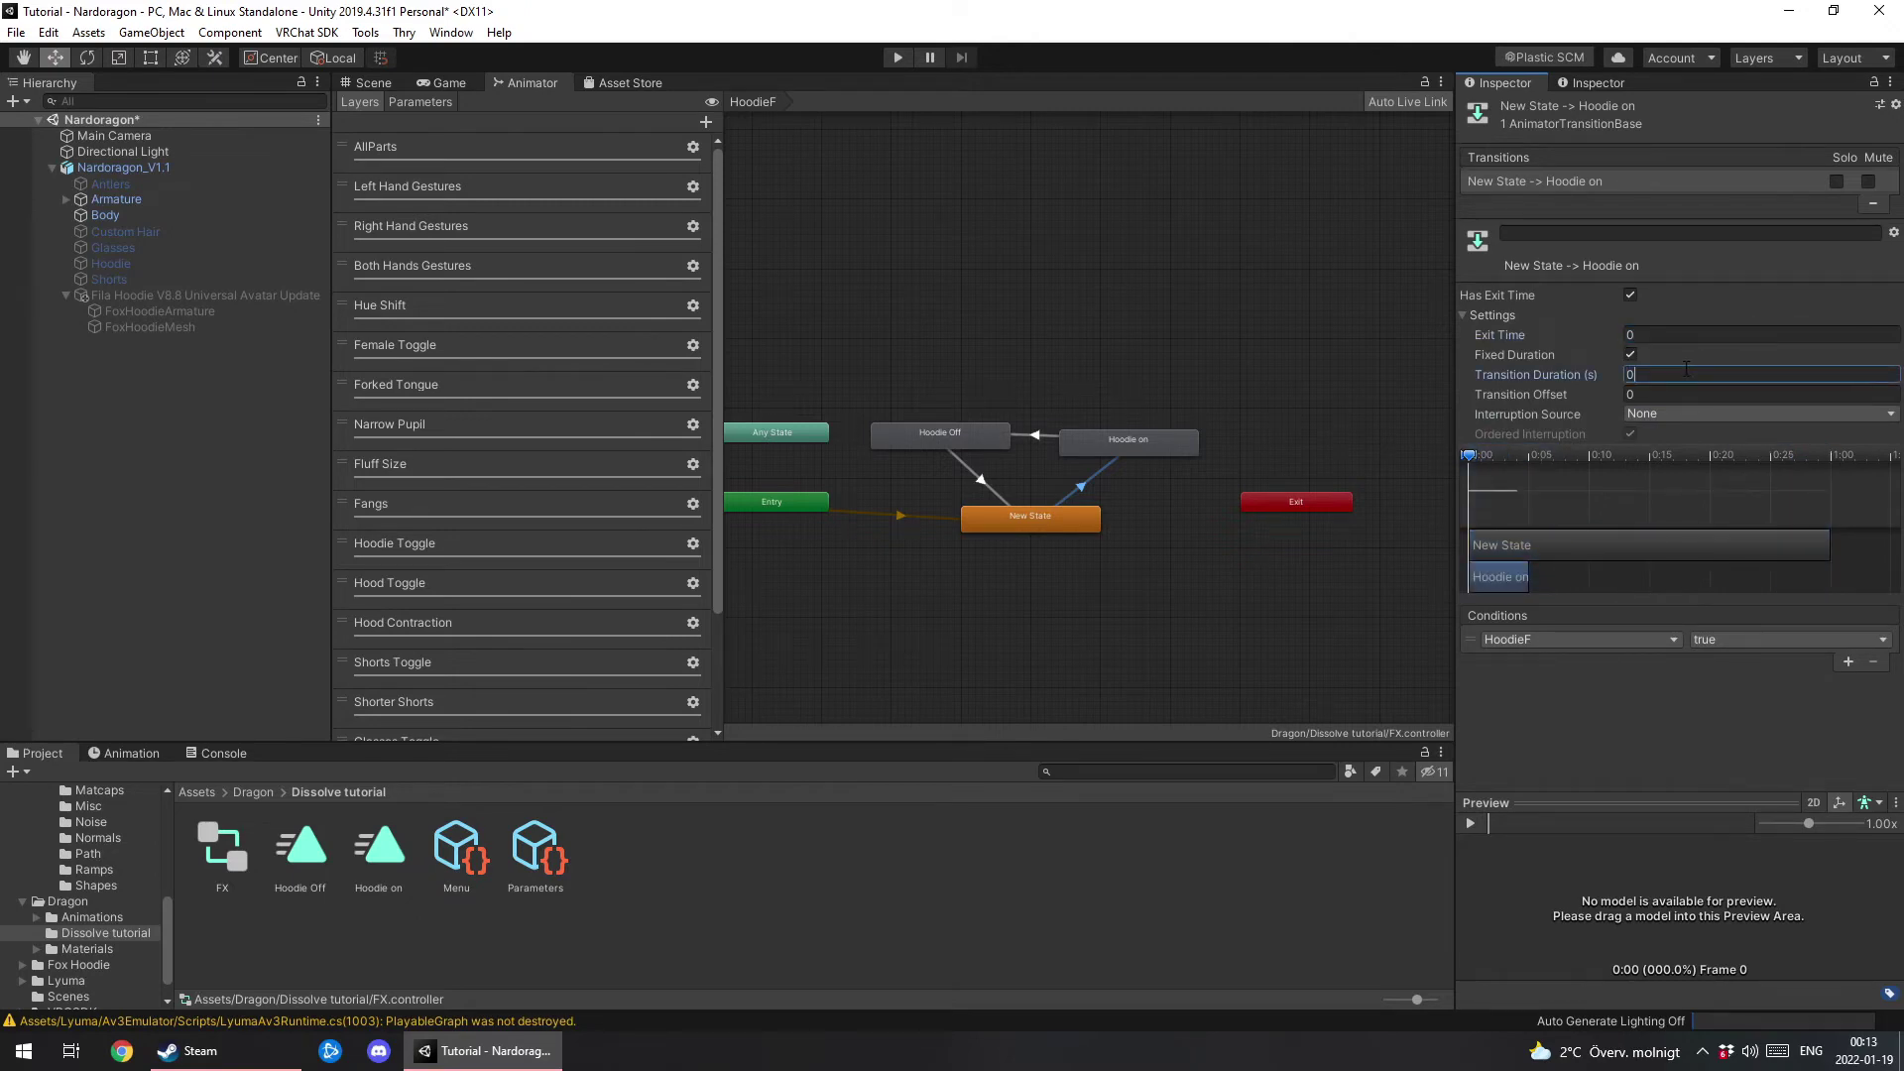
Give Hoodie on → Hoodie Off a HoodieF false condition with Transition Duration 0.
click(1042, 435)
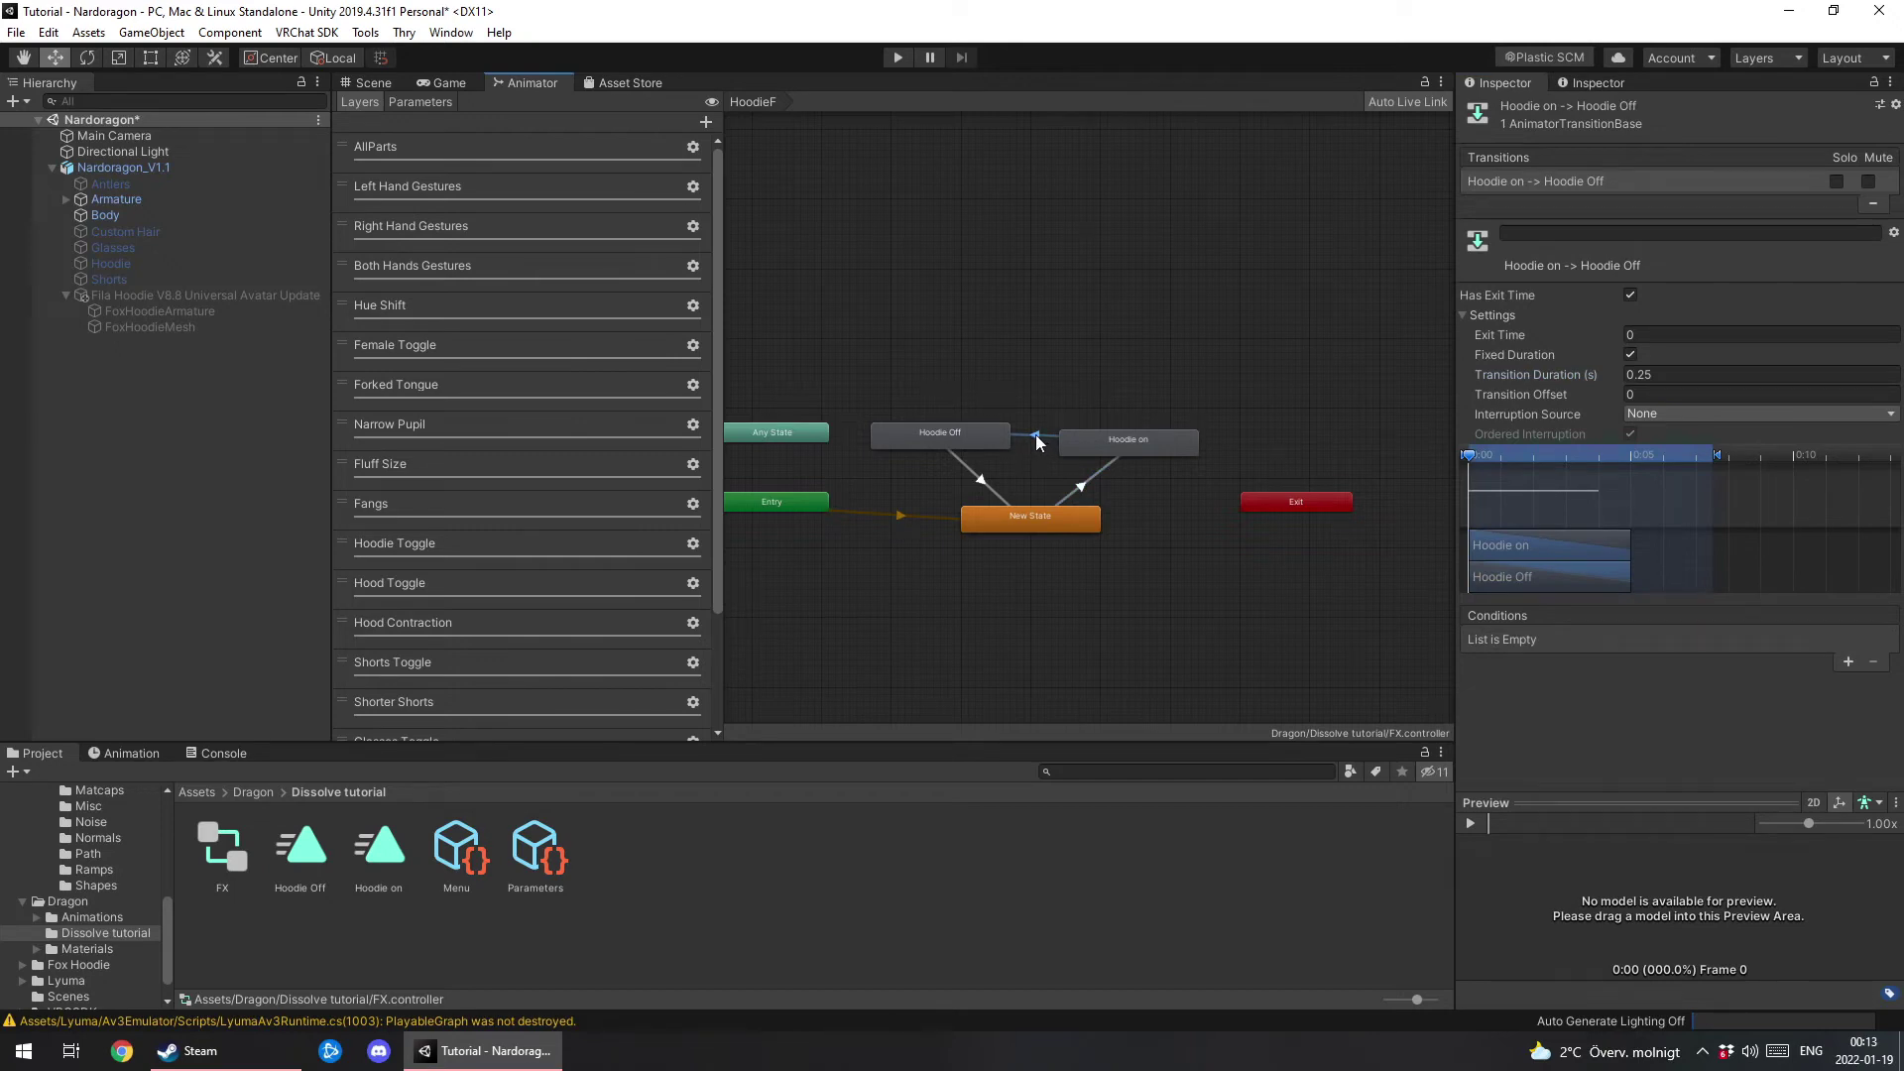
click(1848, 662)
click(1541, 643)
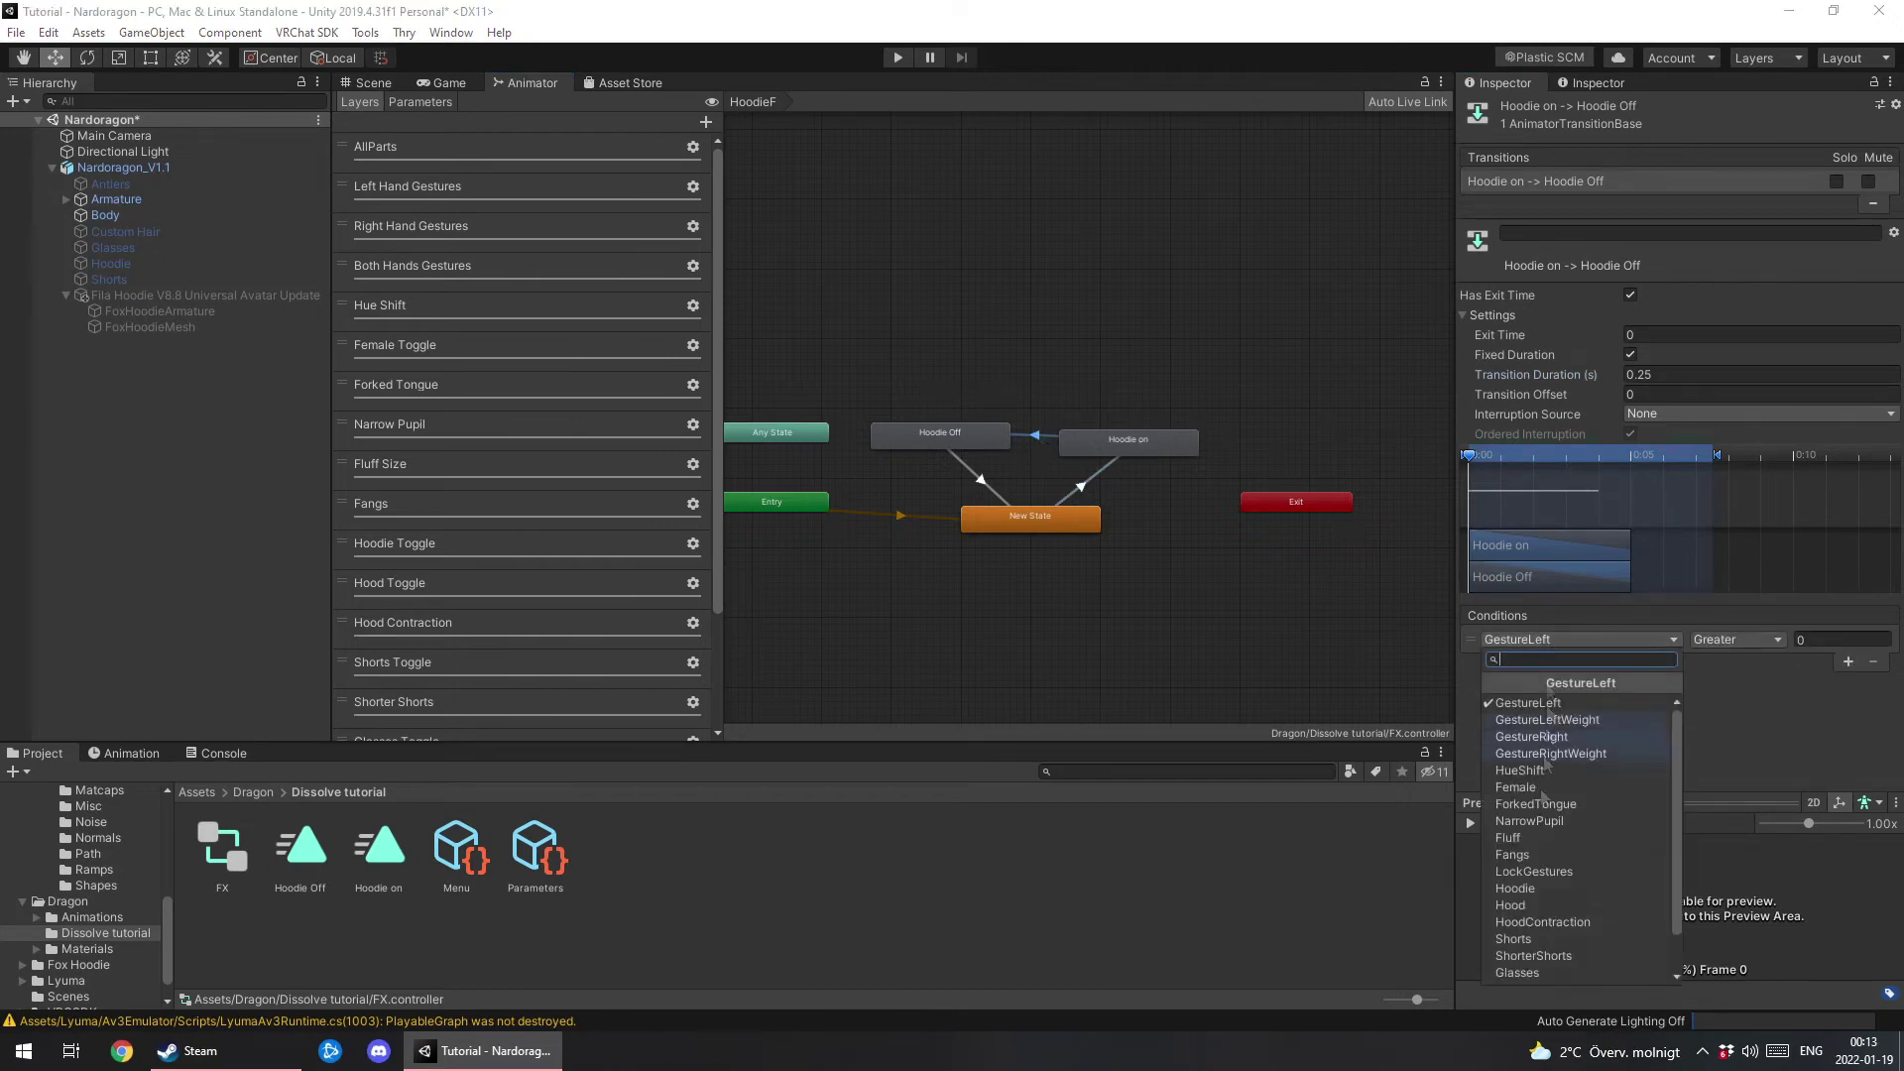
scroll(1542, 893, down, 3)
click(1539, 972)
click(1751, 639)
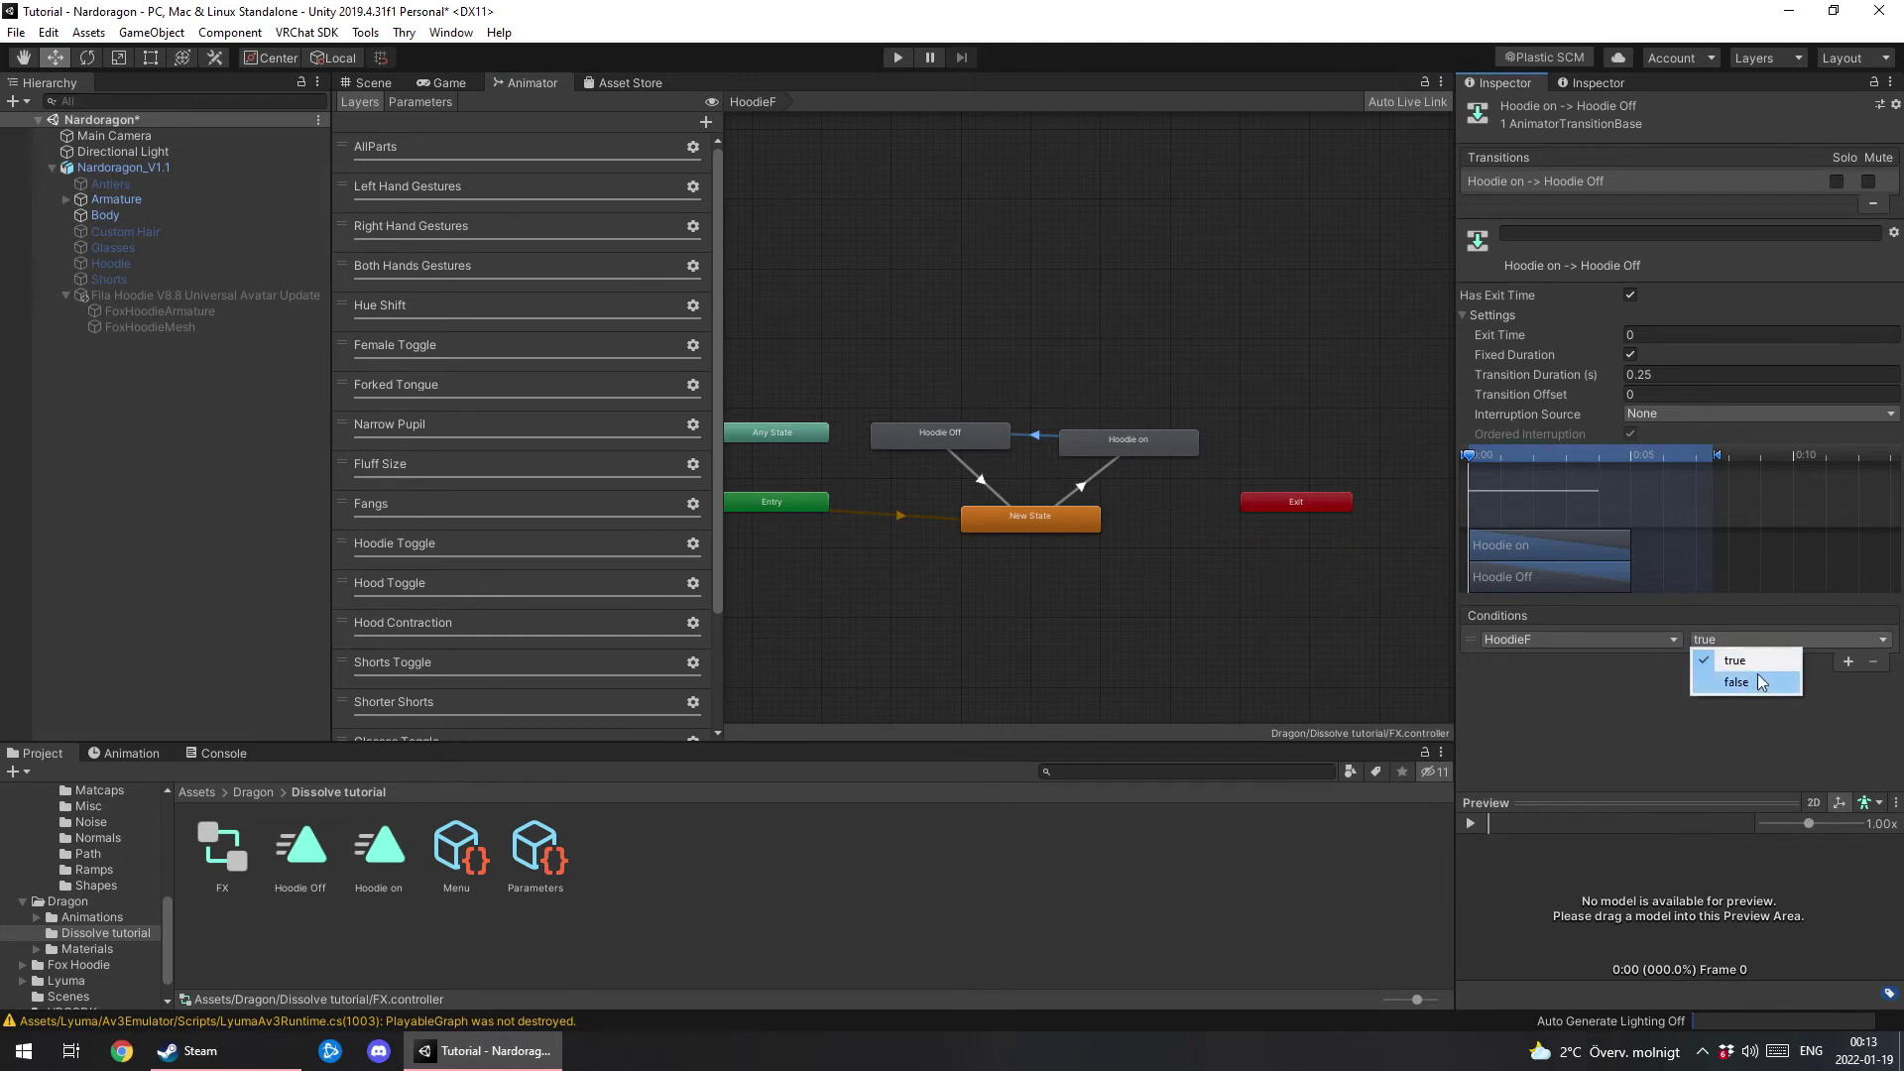
click(1760, 682)
click(1680, 375)
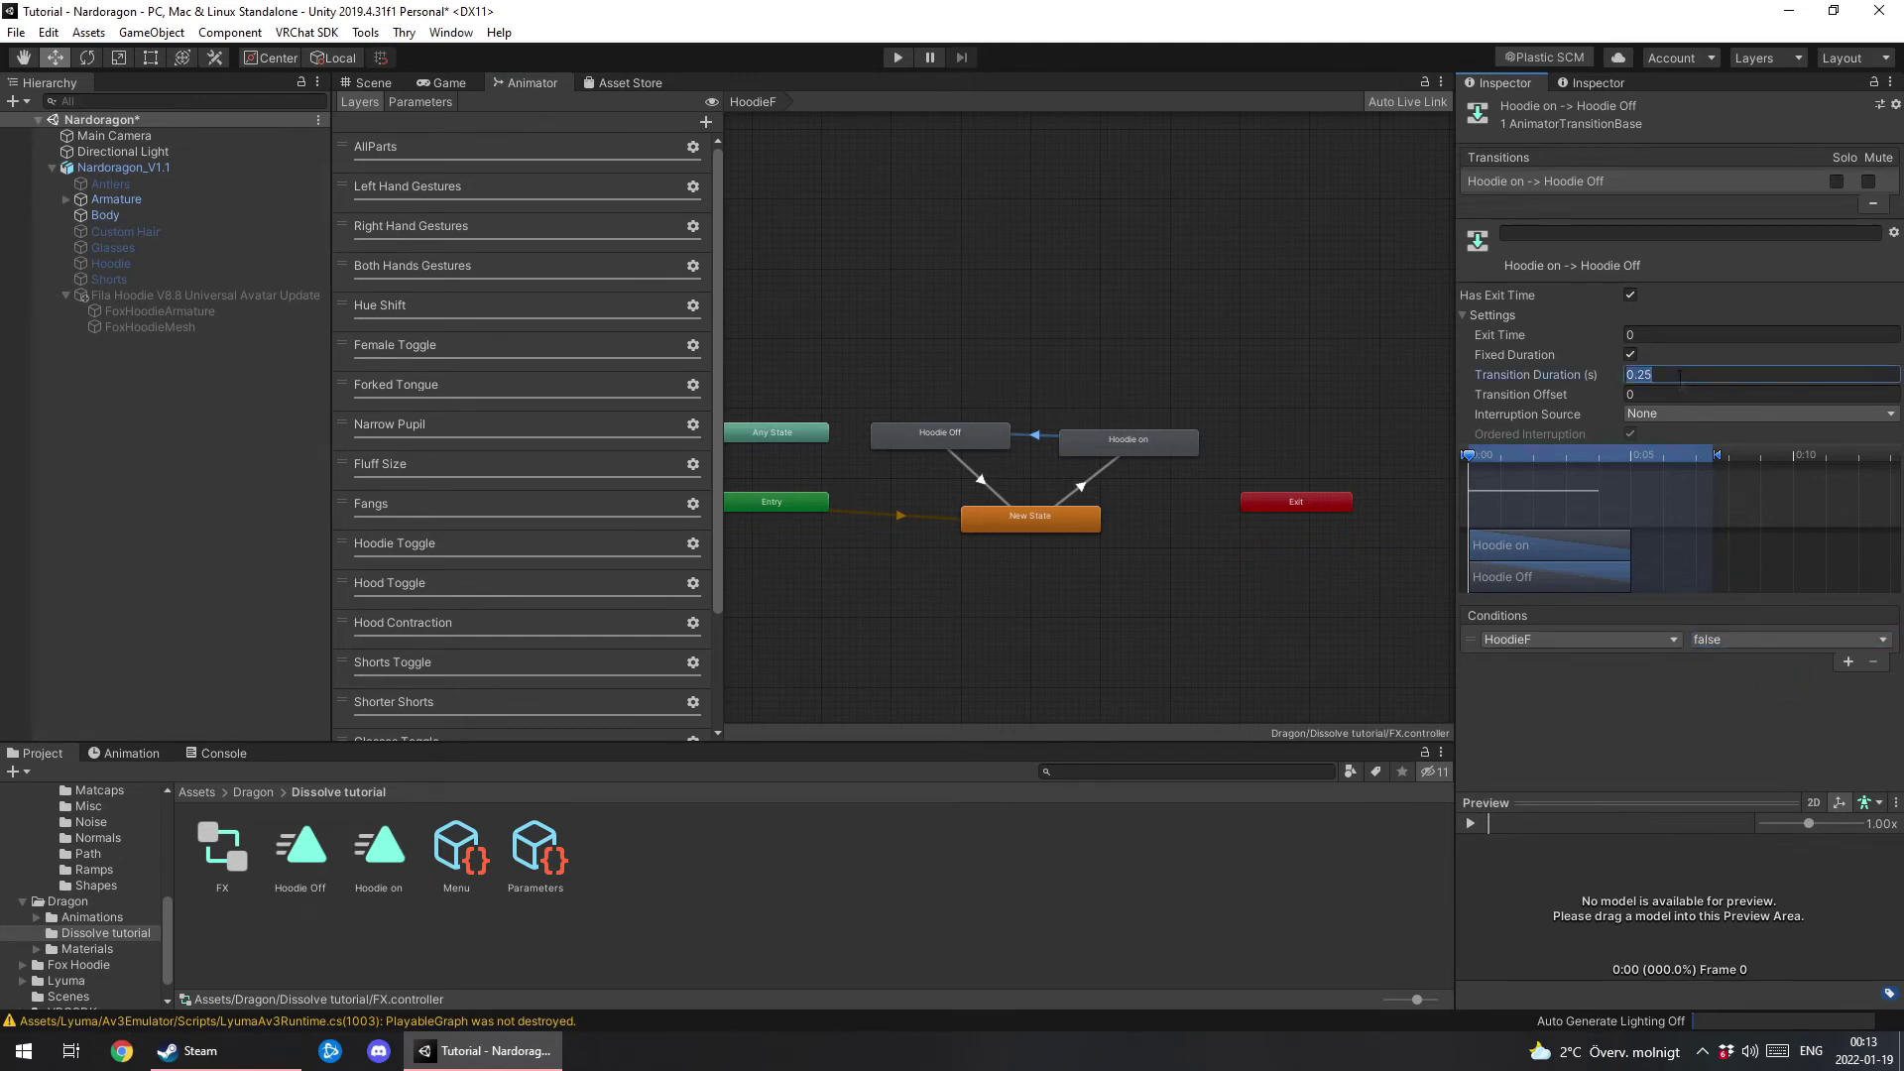
text(0)
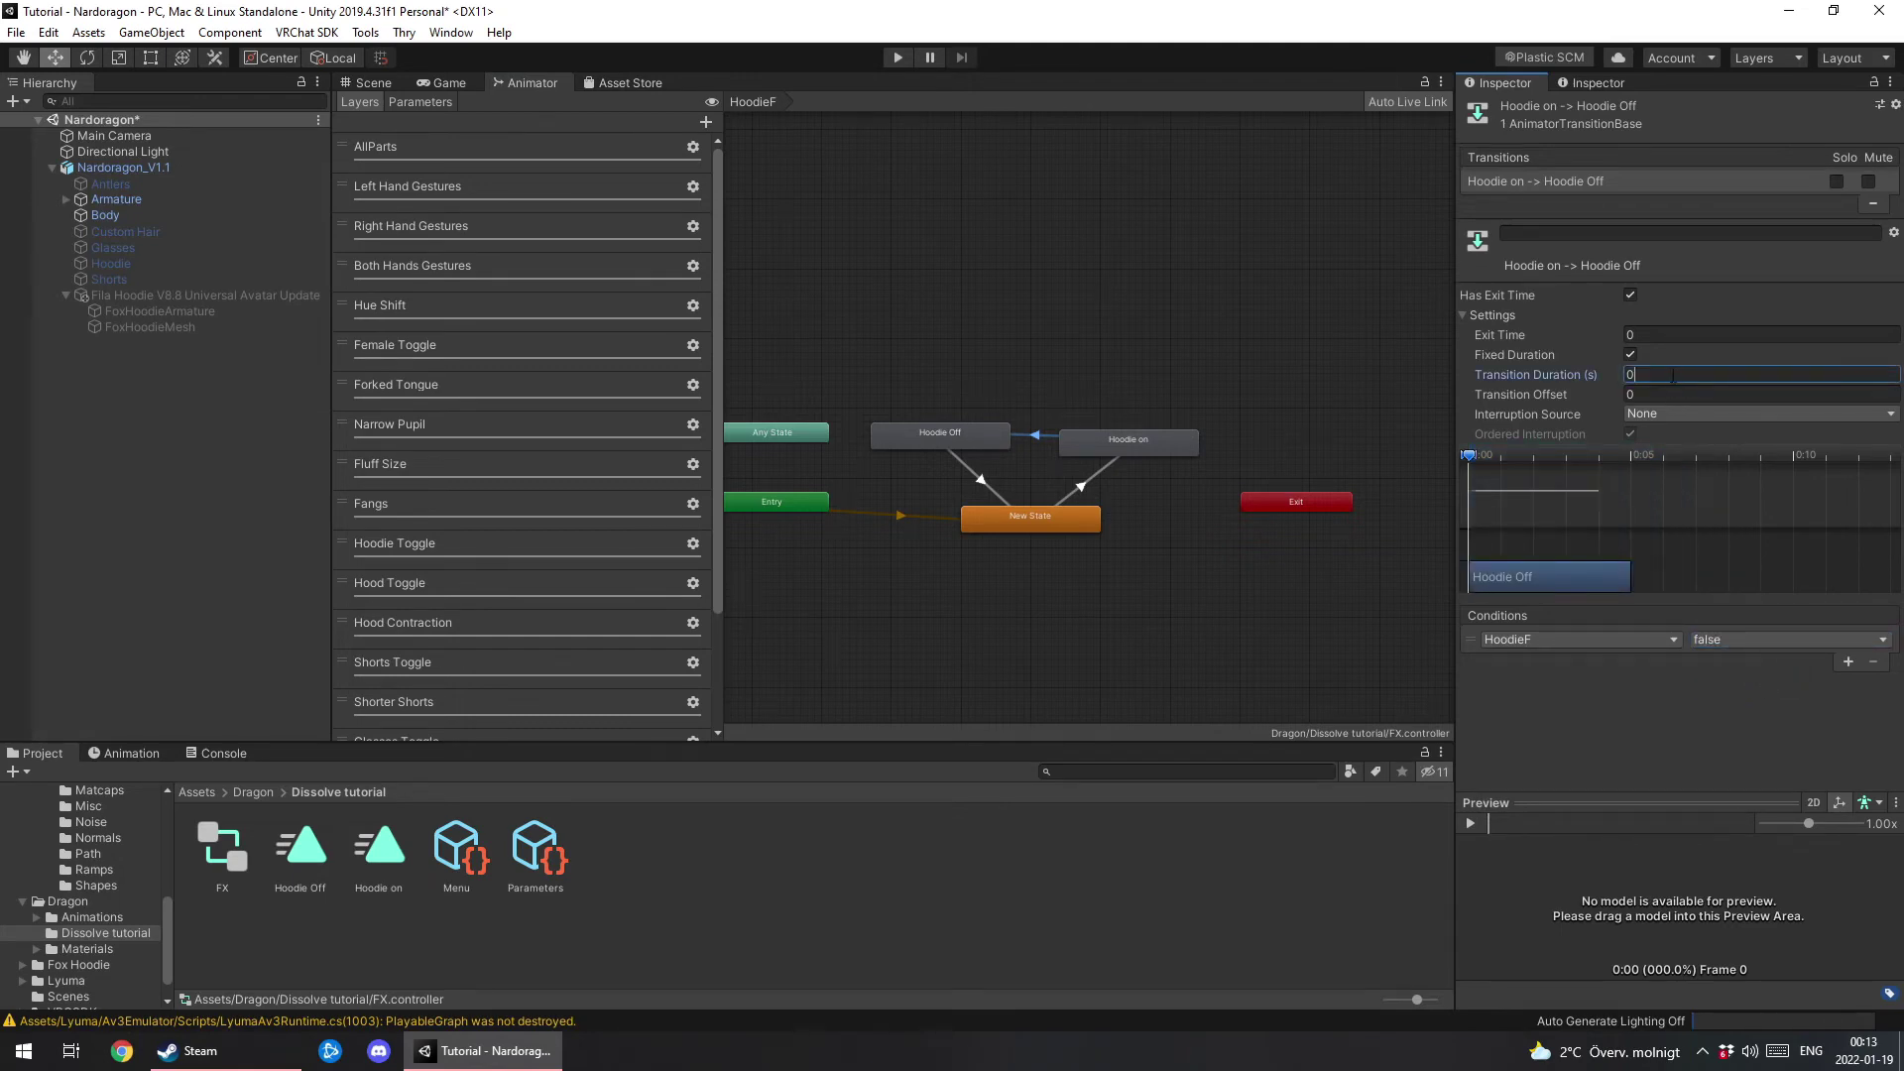
click(1124, 457)
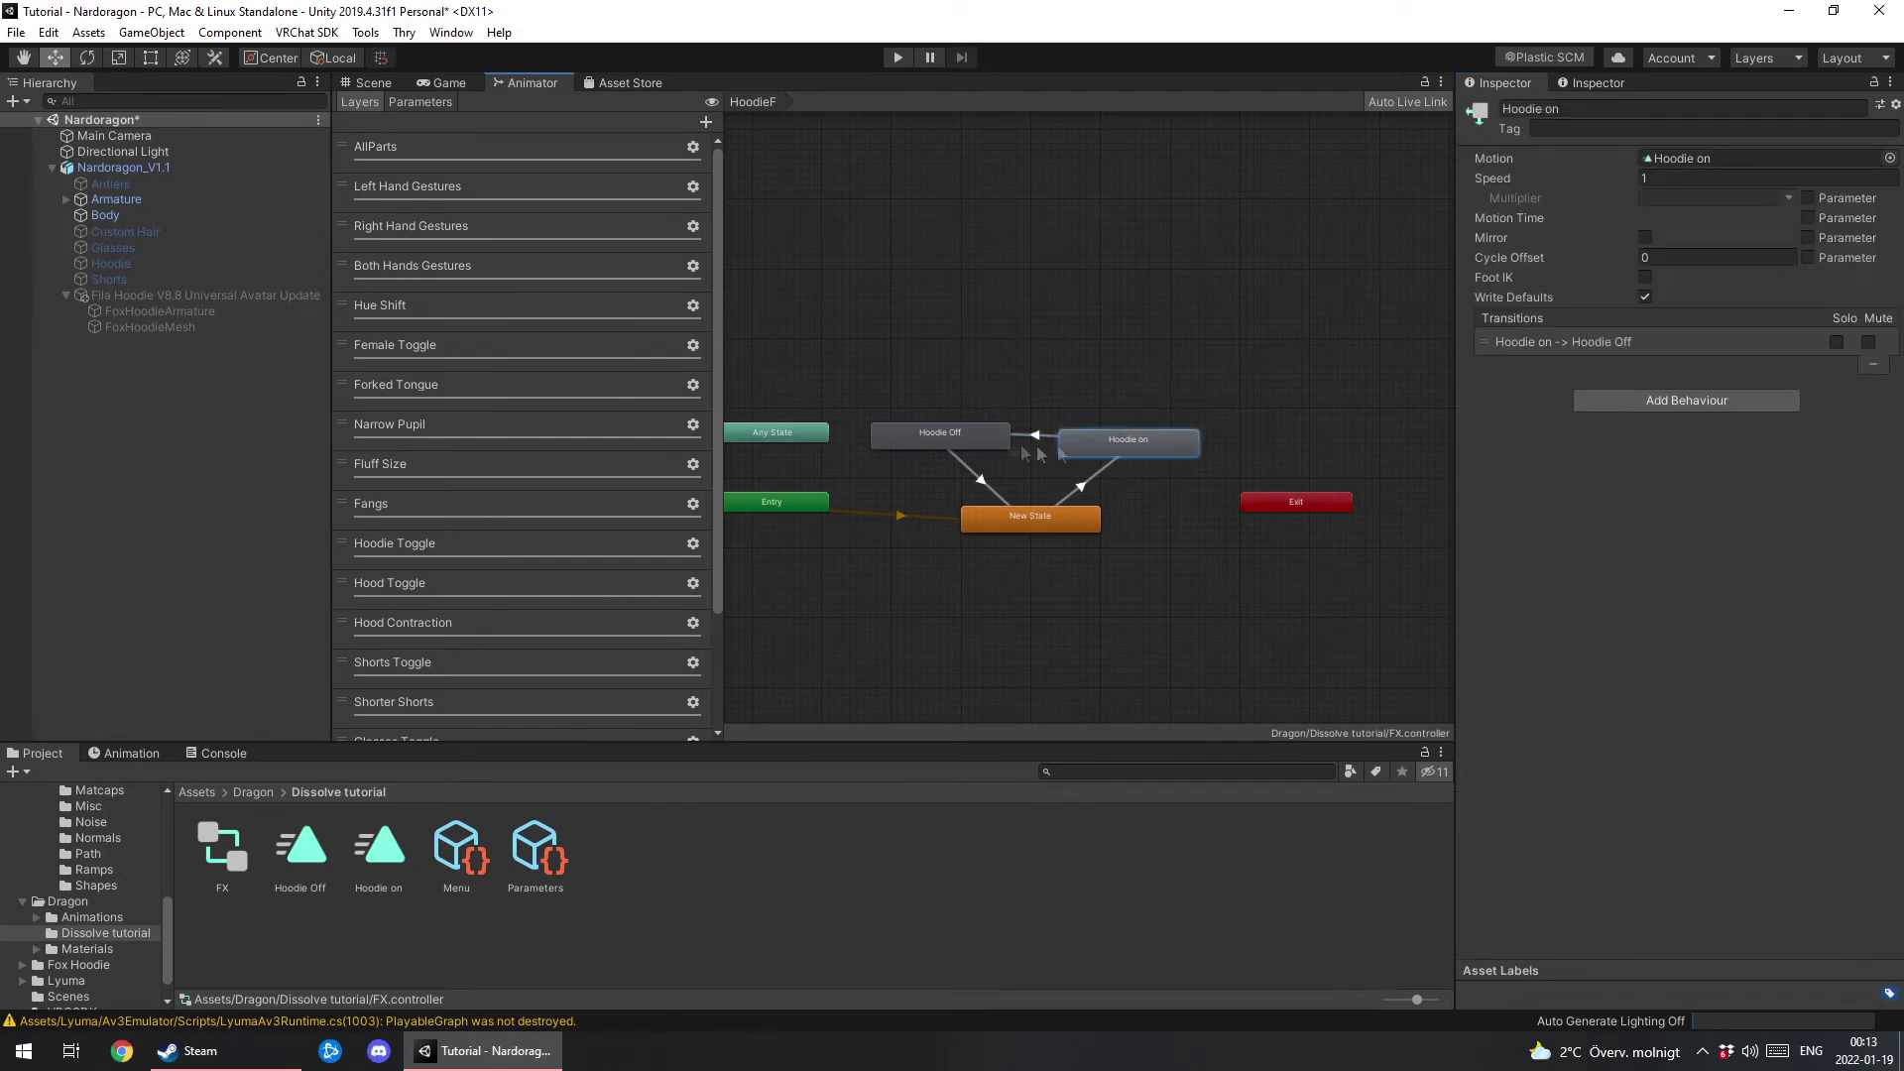
Set Speed 0.1 on the Hoodie on and Hoodie Off states, then recheck both transitions.
click(1692, 176)
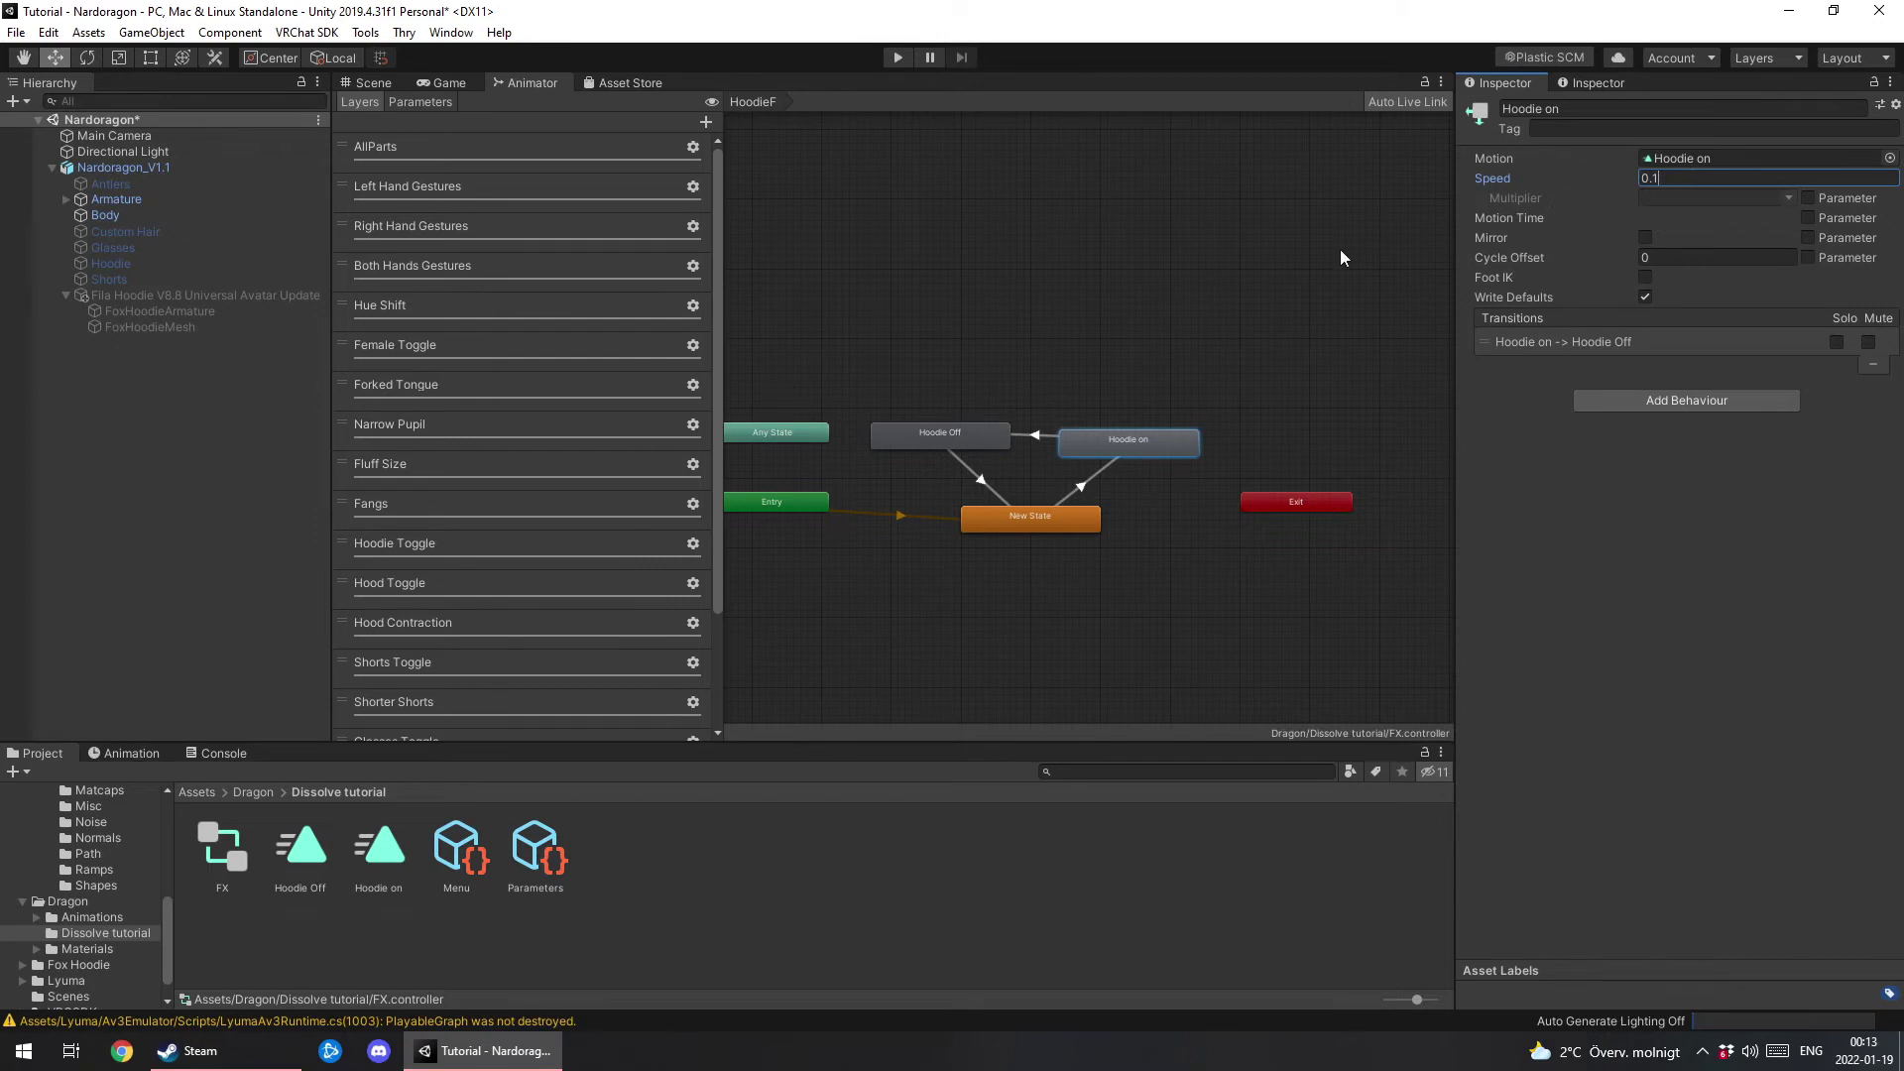
click(943, 432)
click(1654, 179)
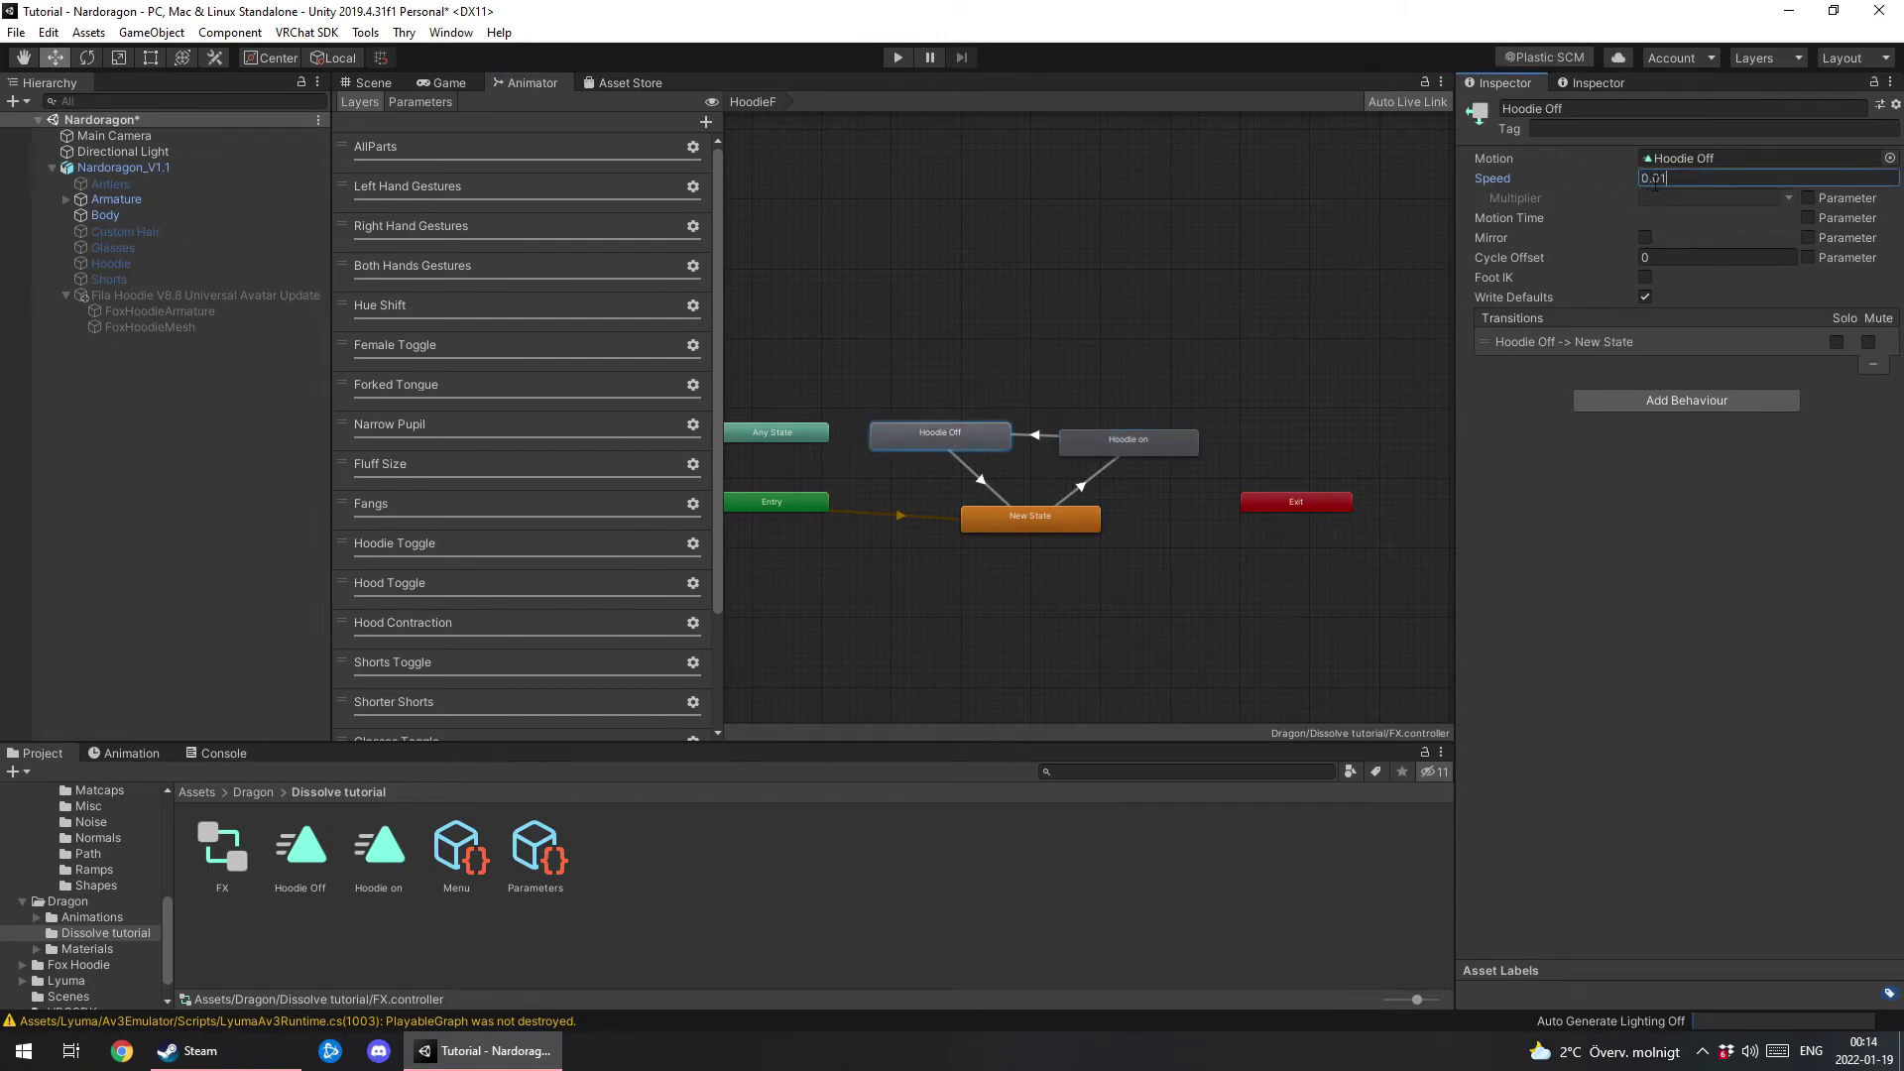
key(Return)
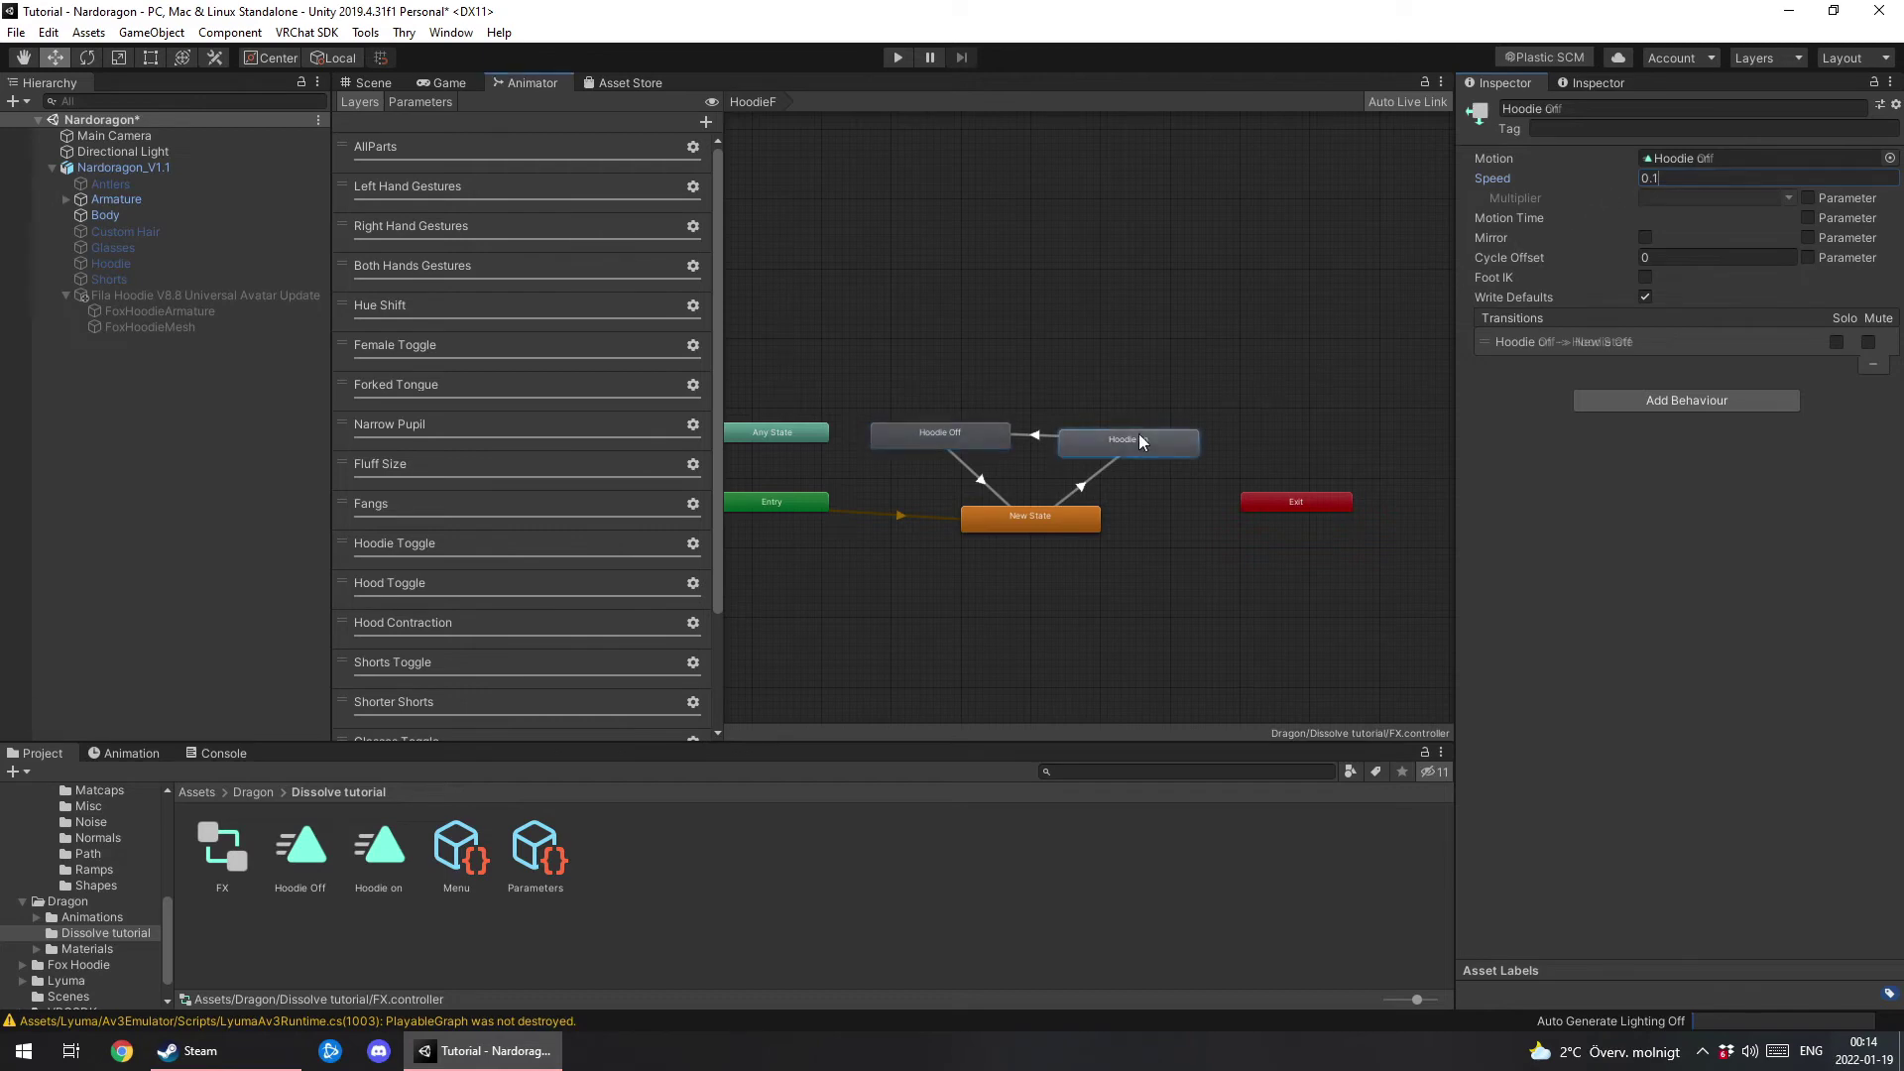
click(1050, 437)
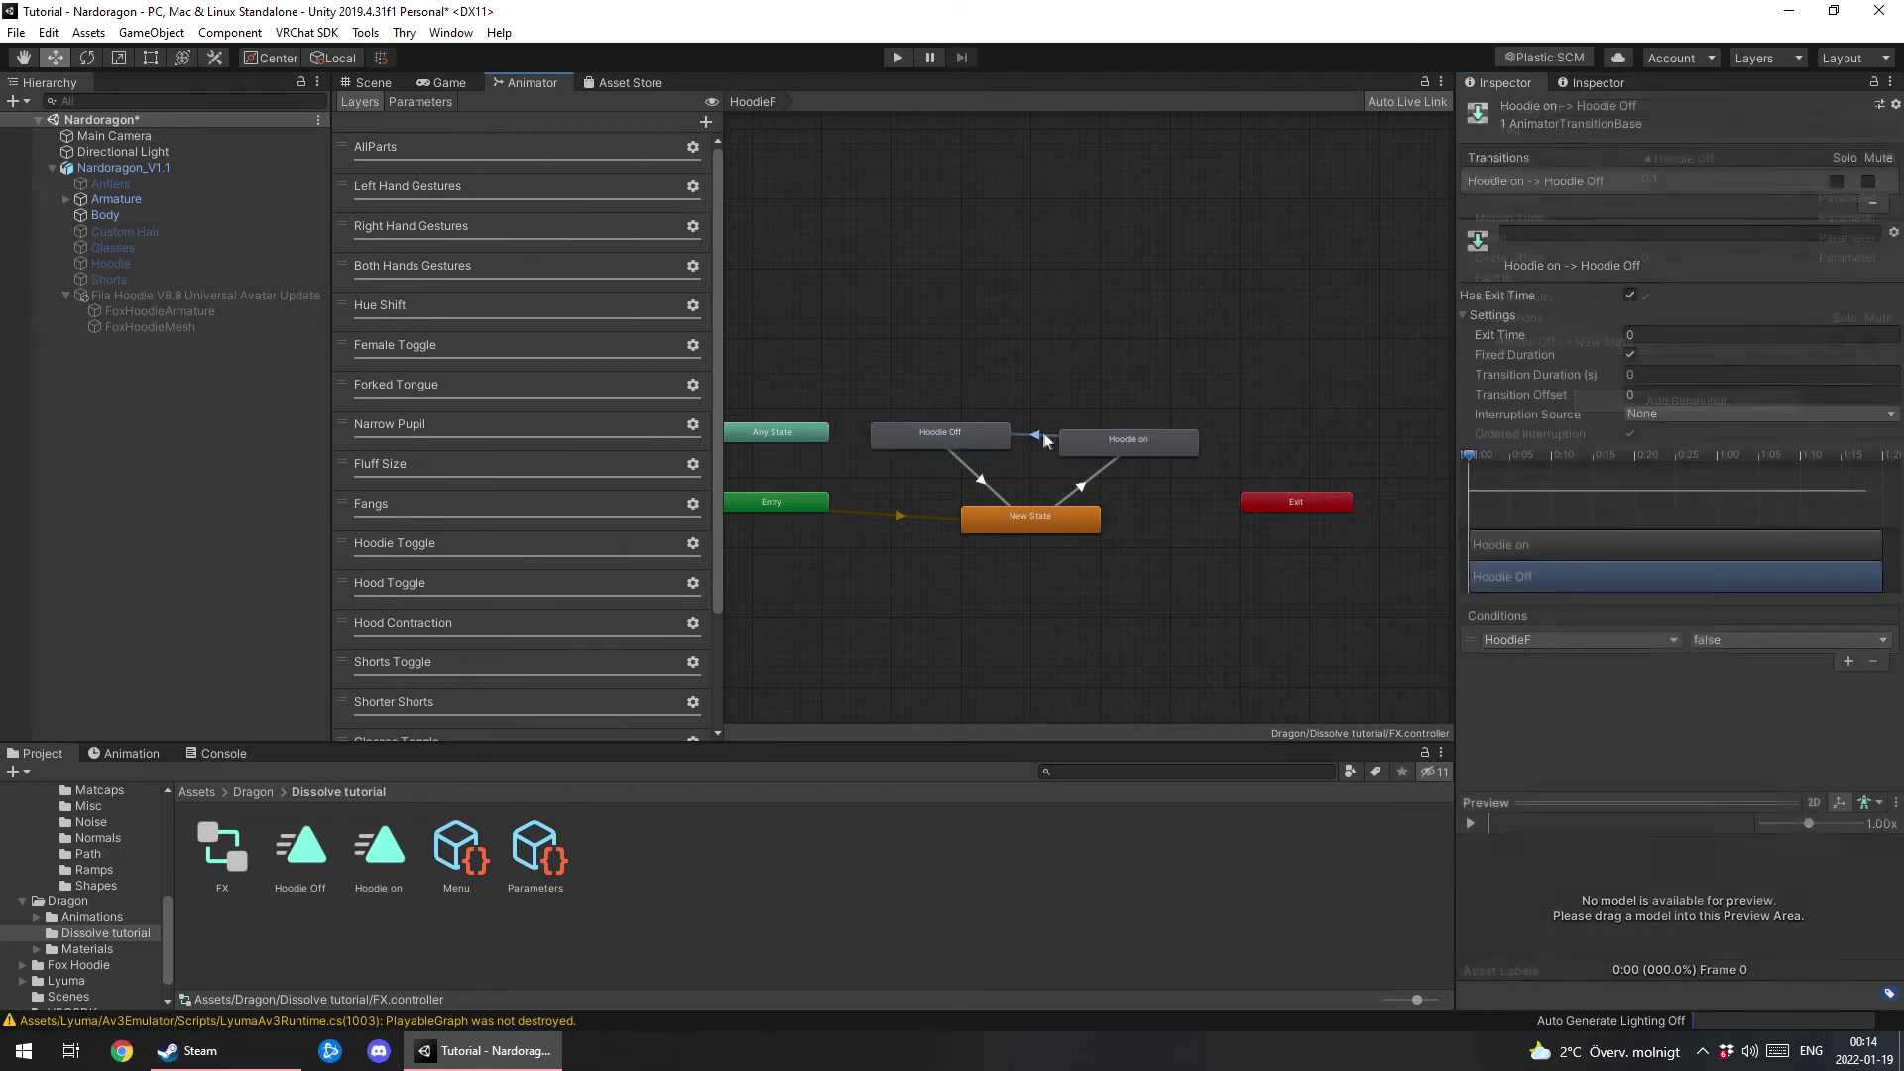
click(1085, 482)
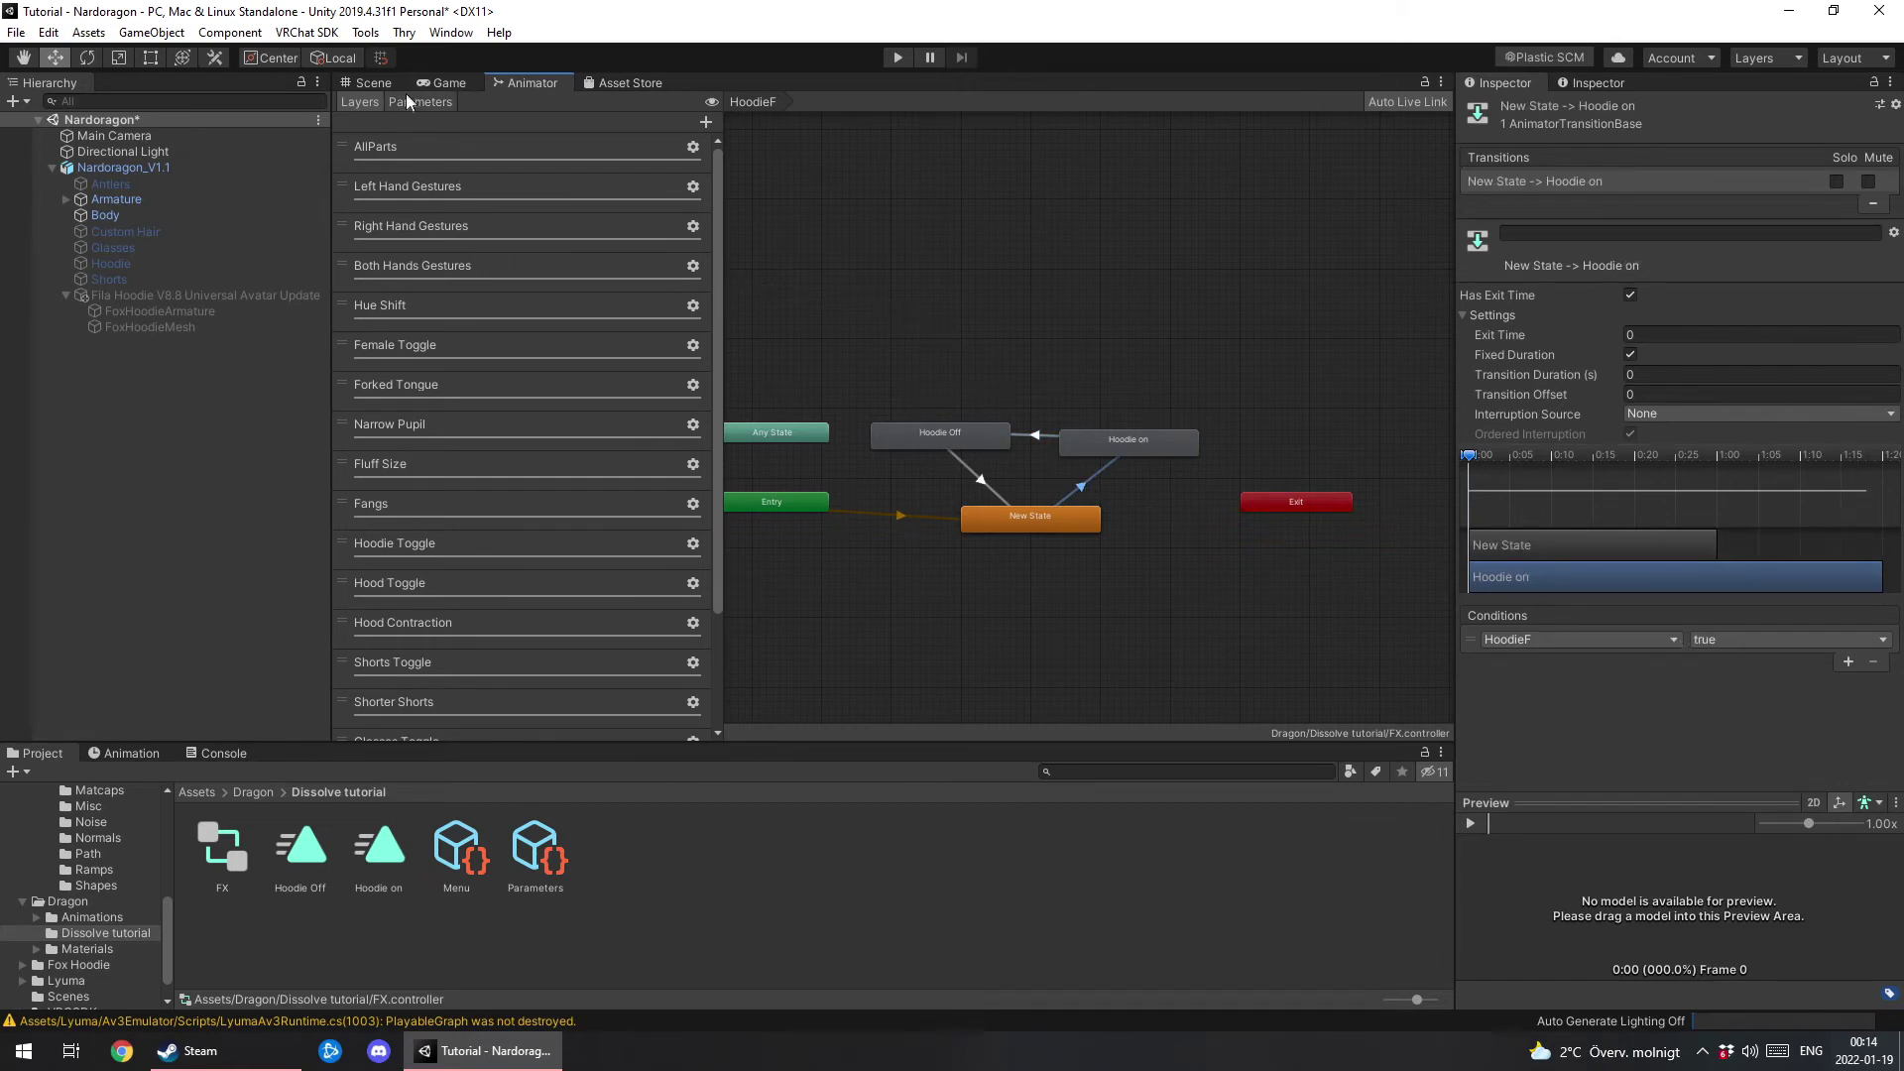
Add a Bool entry named HoodieF to the Nardoragon_V1.1 avatar's expression Parameters asset.
click(147, 167)
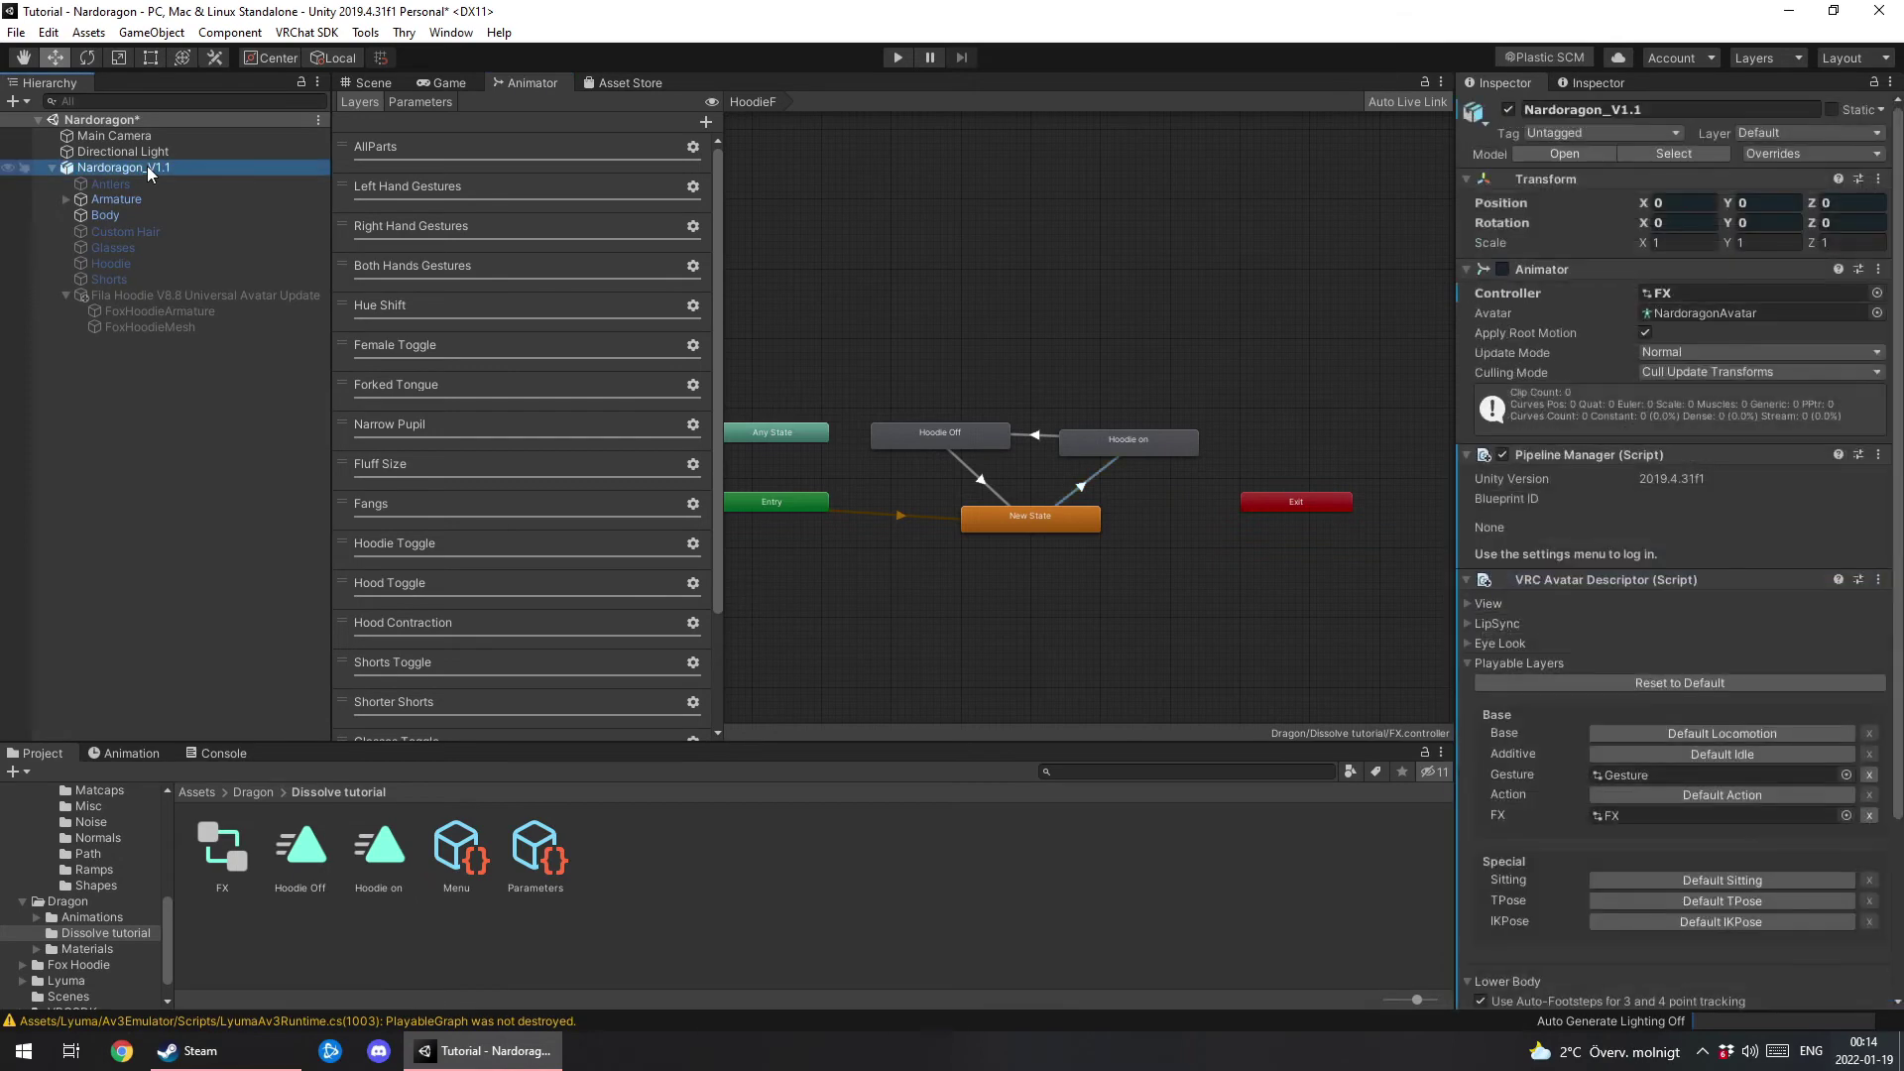
scroll(1755, 576, down, 5)
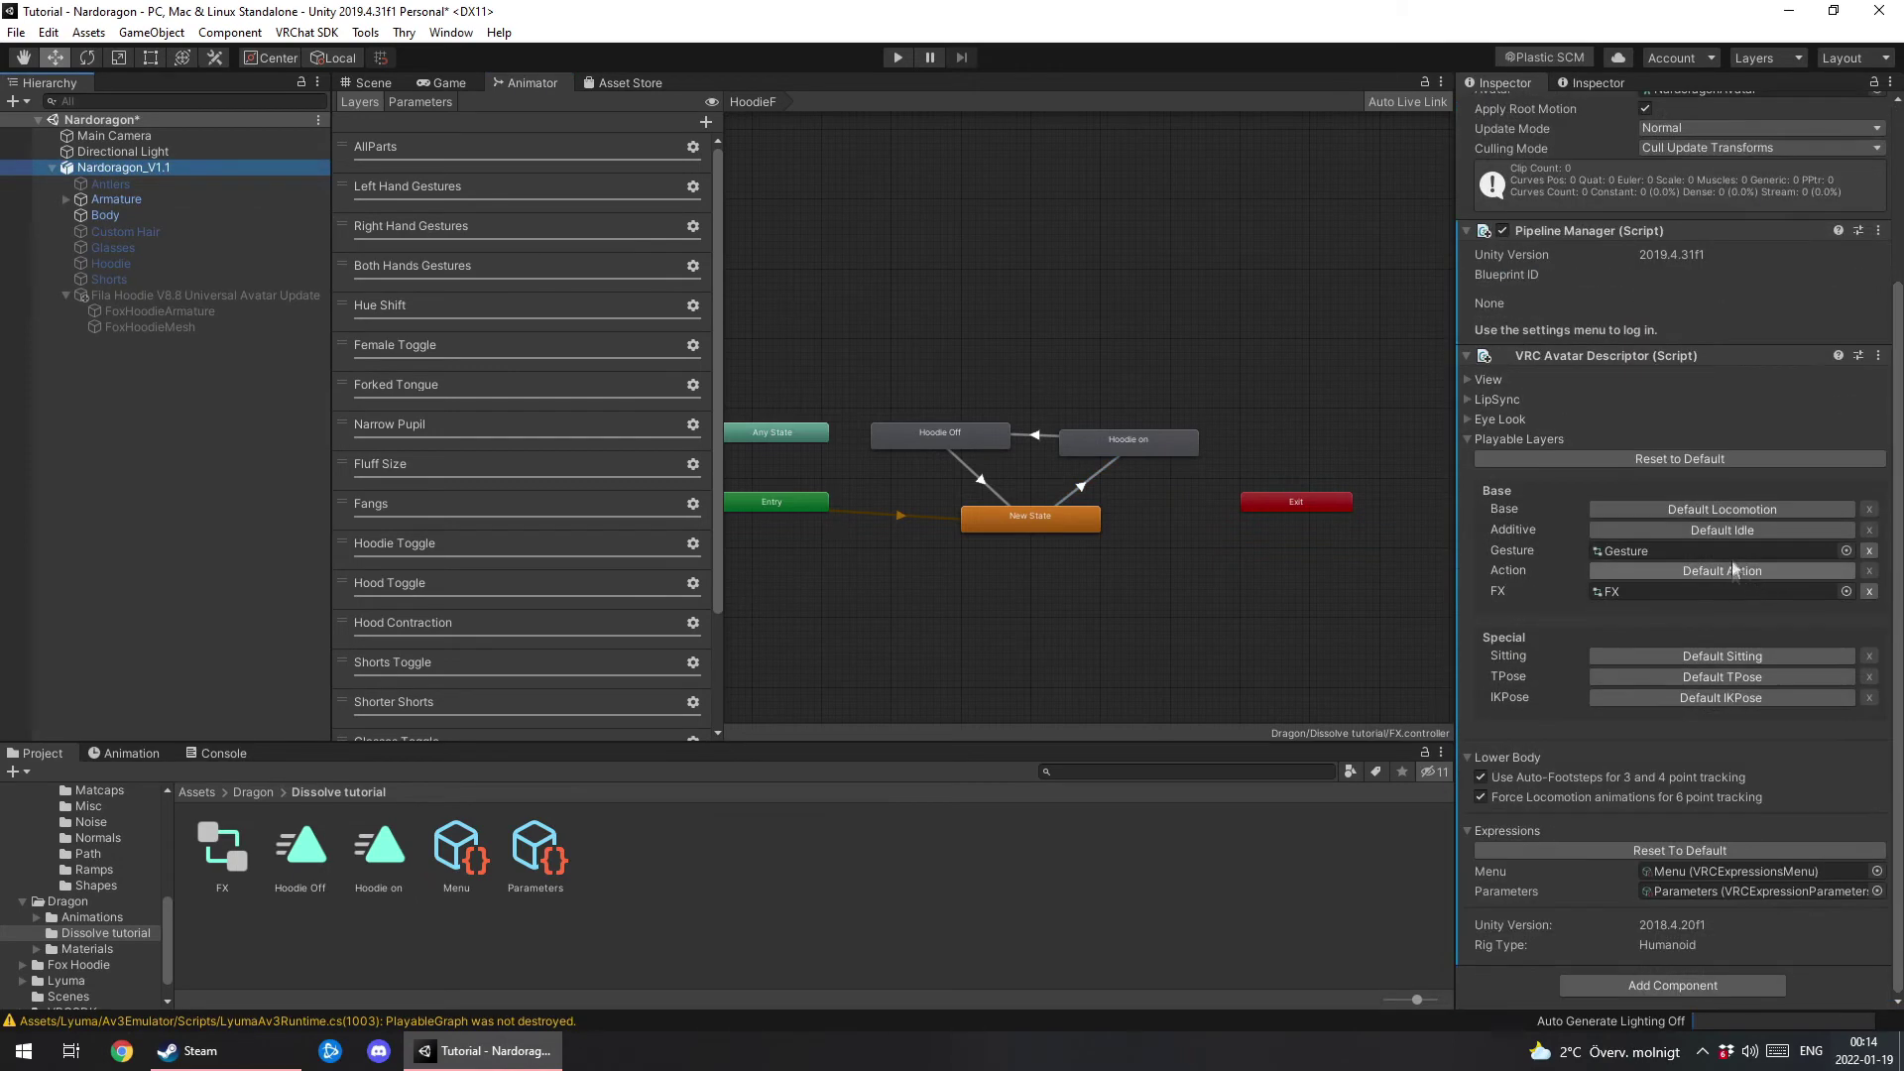
click(1680, 890)
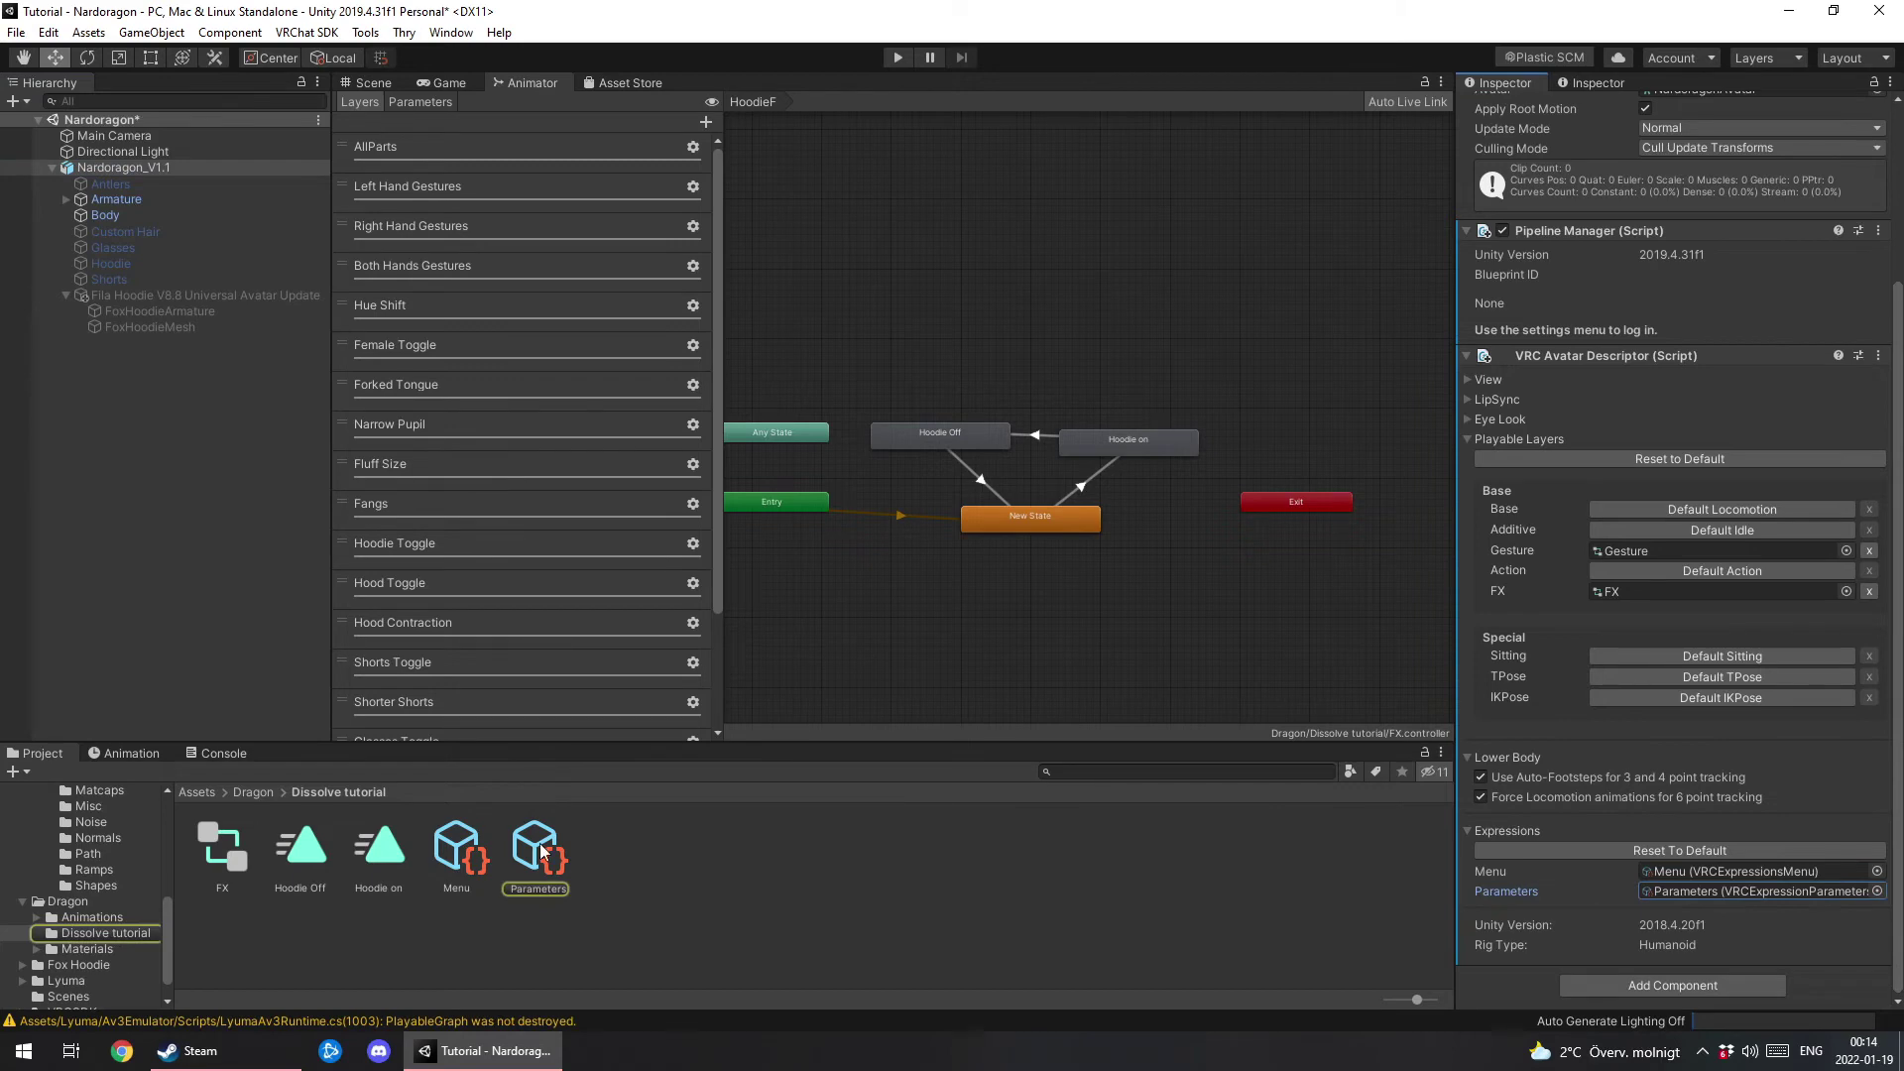
click(541, 850)
scroll(1631, 480, up, 3)
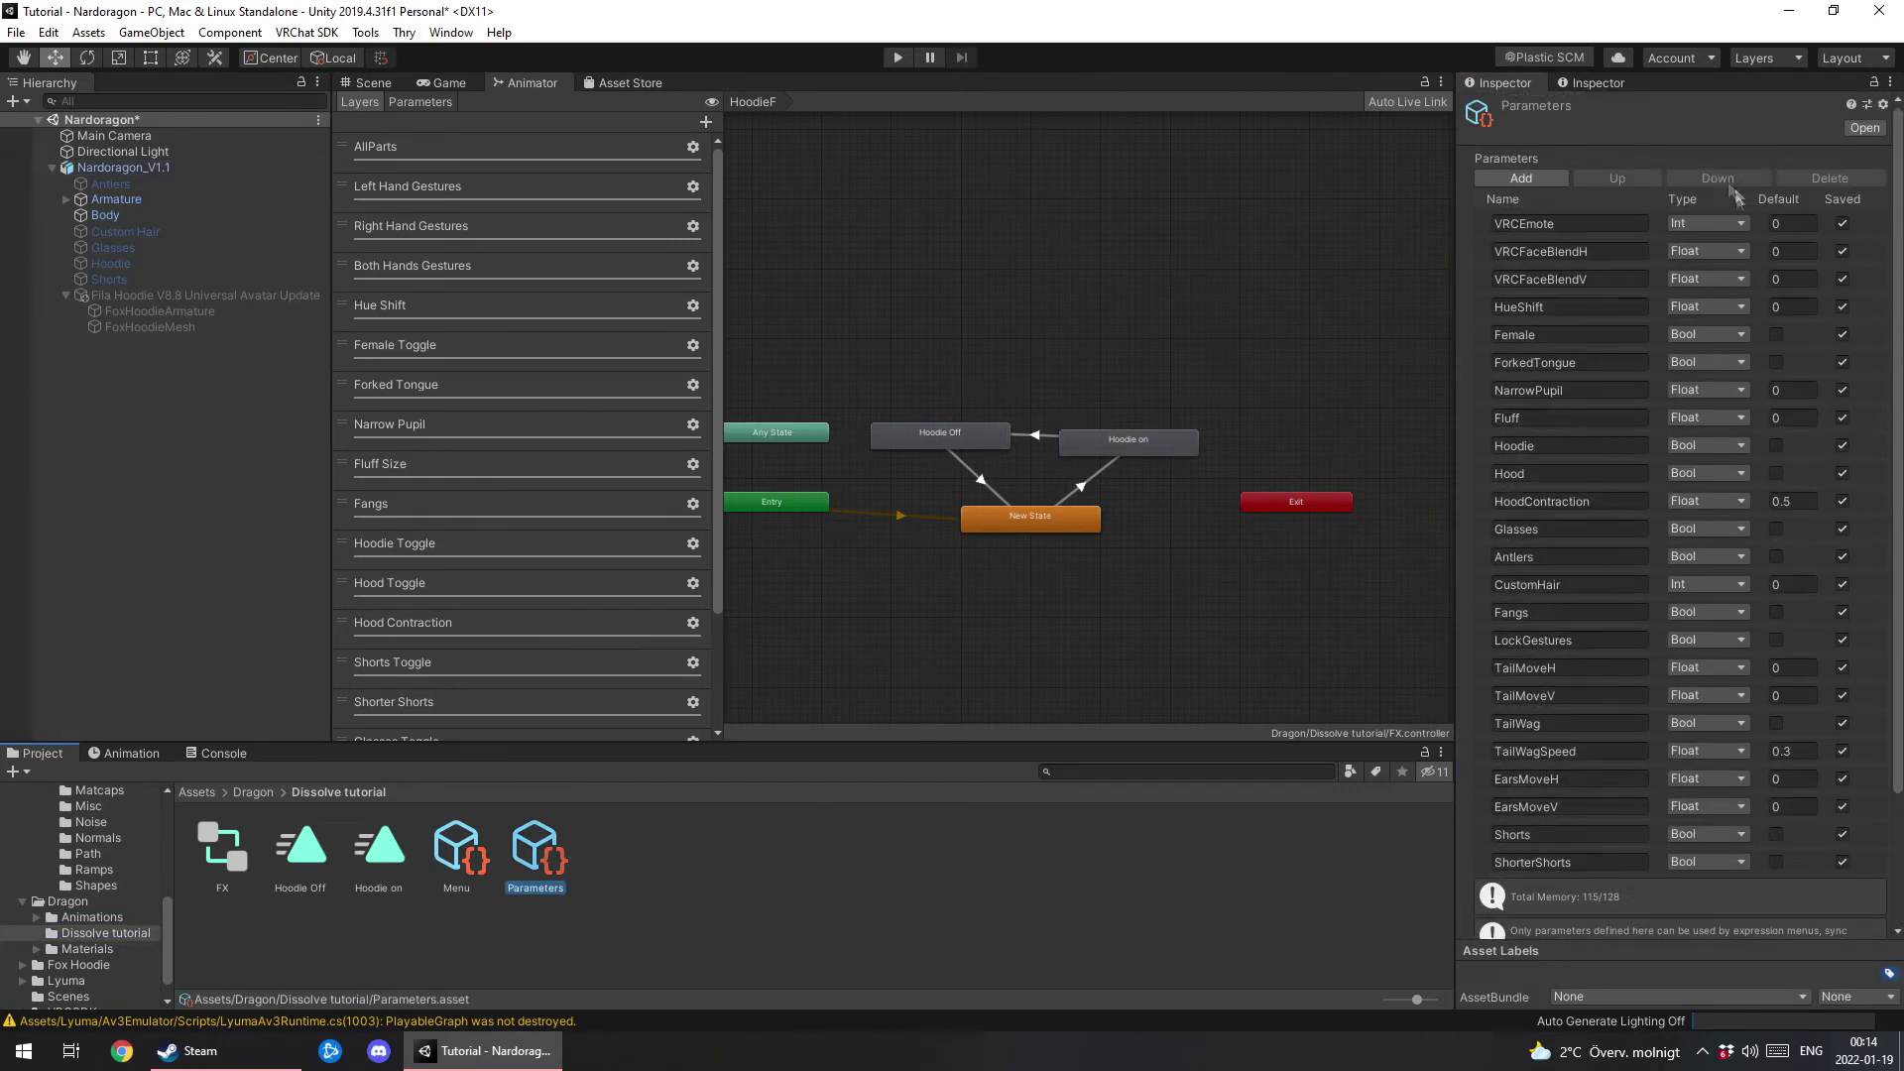
click(1521, 178)
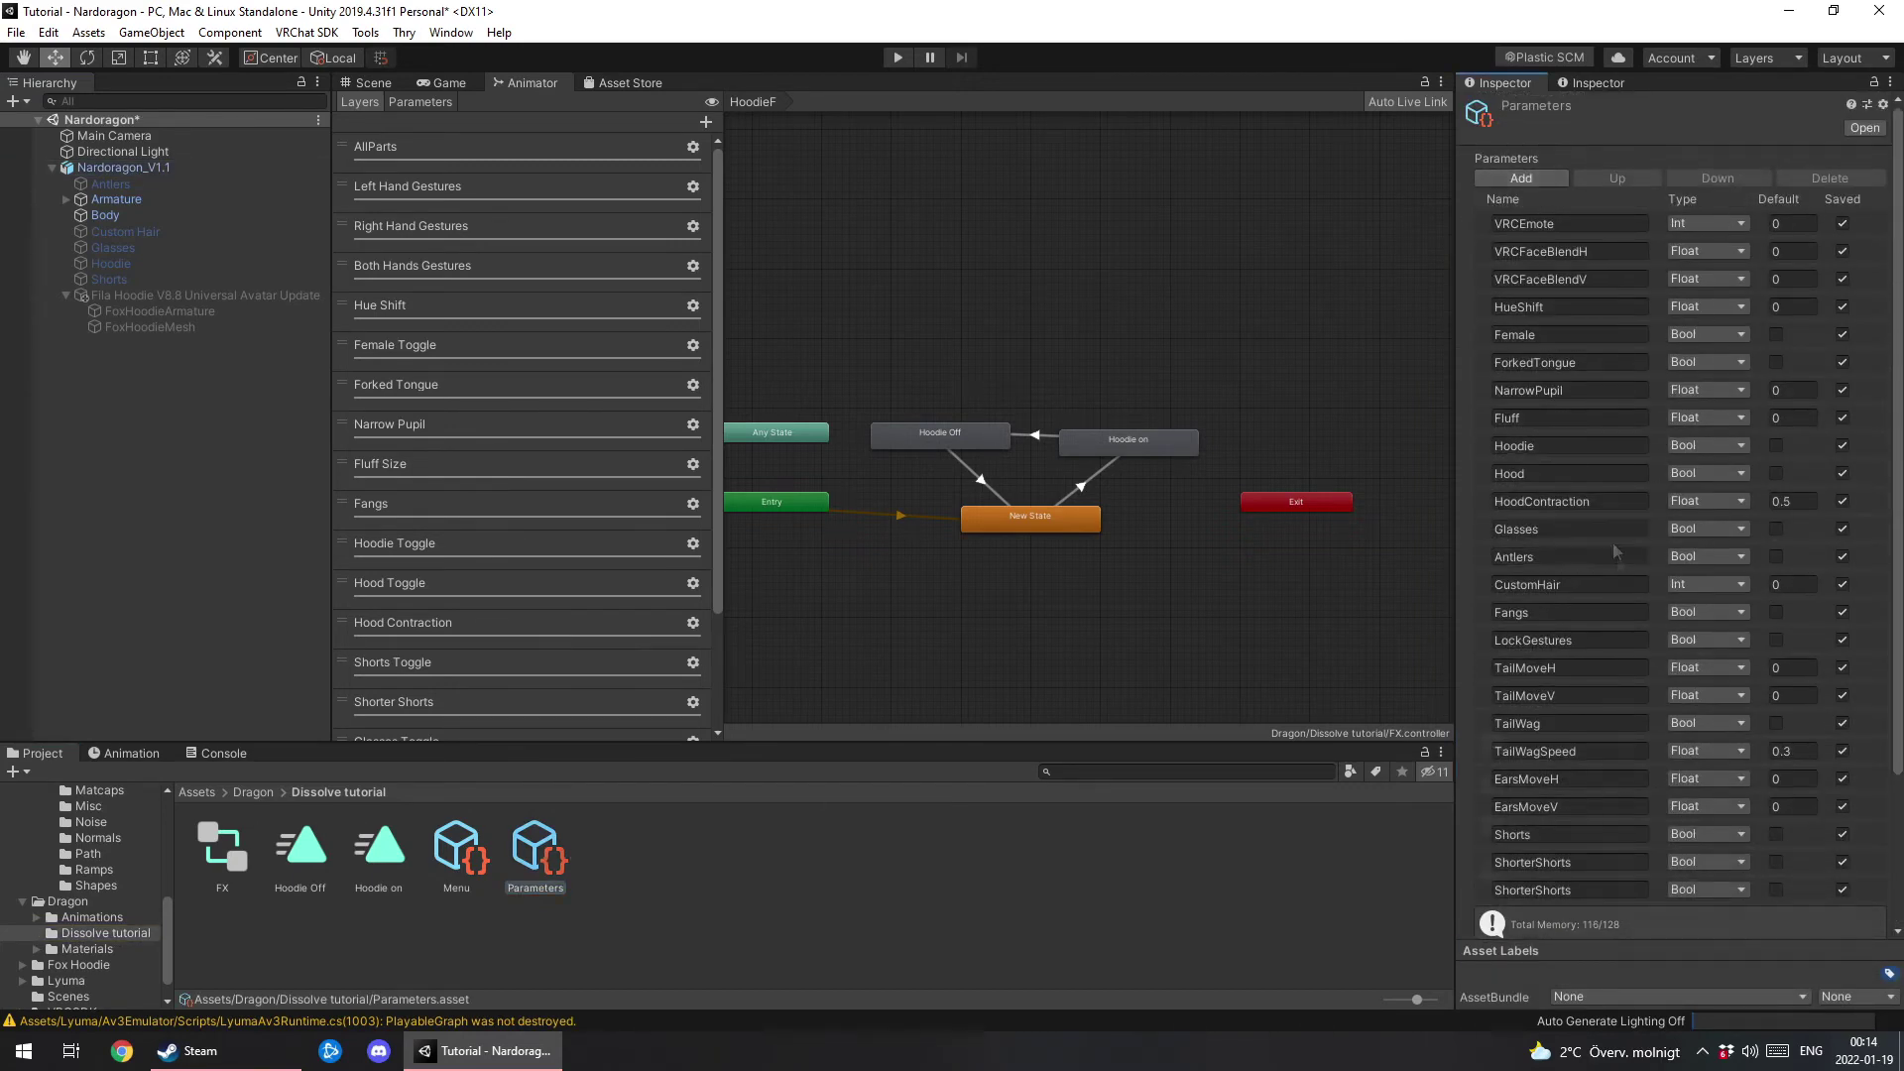
scroll(1696, 706, down, 4)
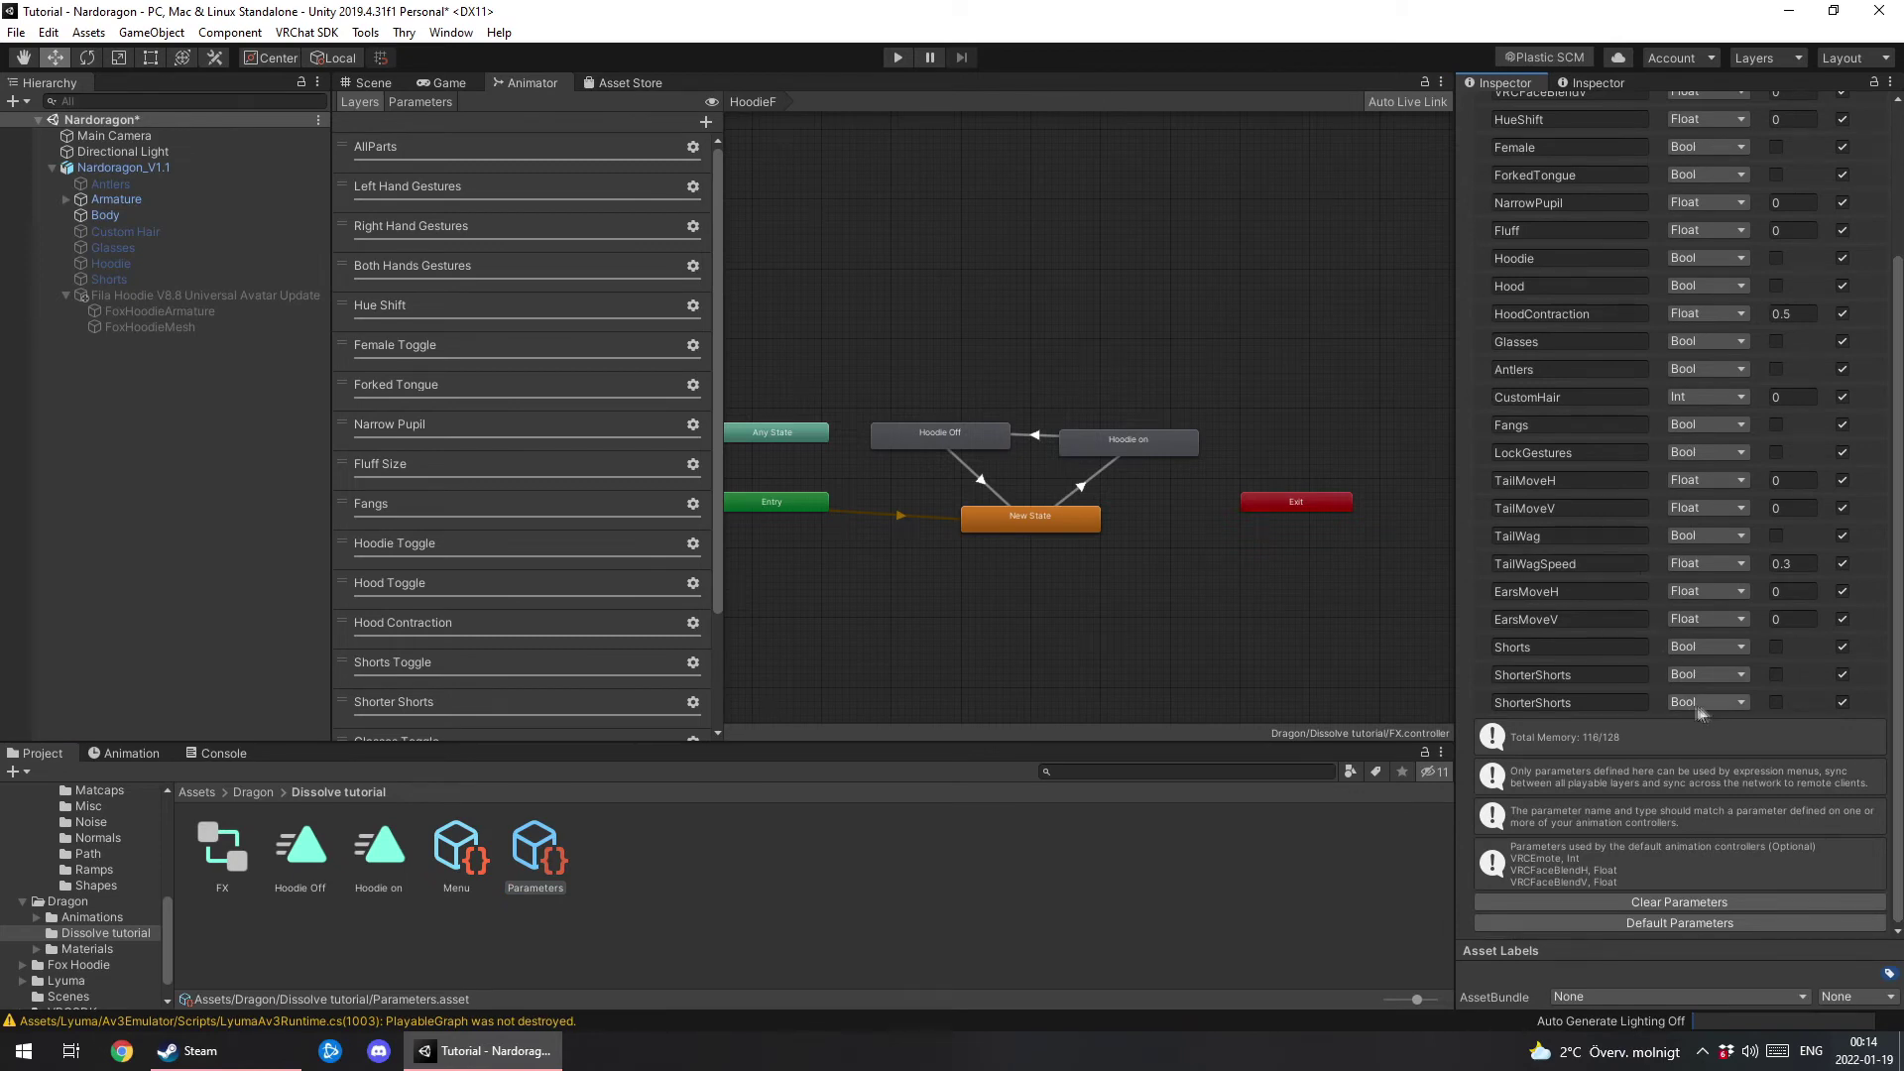
click(1547, 702)
text(HoodieF)
Add a 'Fox Hoodie' Toggle control using HoodieF to the Menu, then orbit the avatar in Scene view.
click(457, 851)
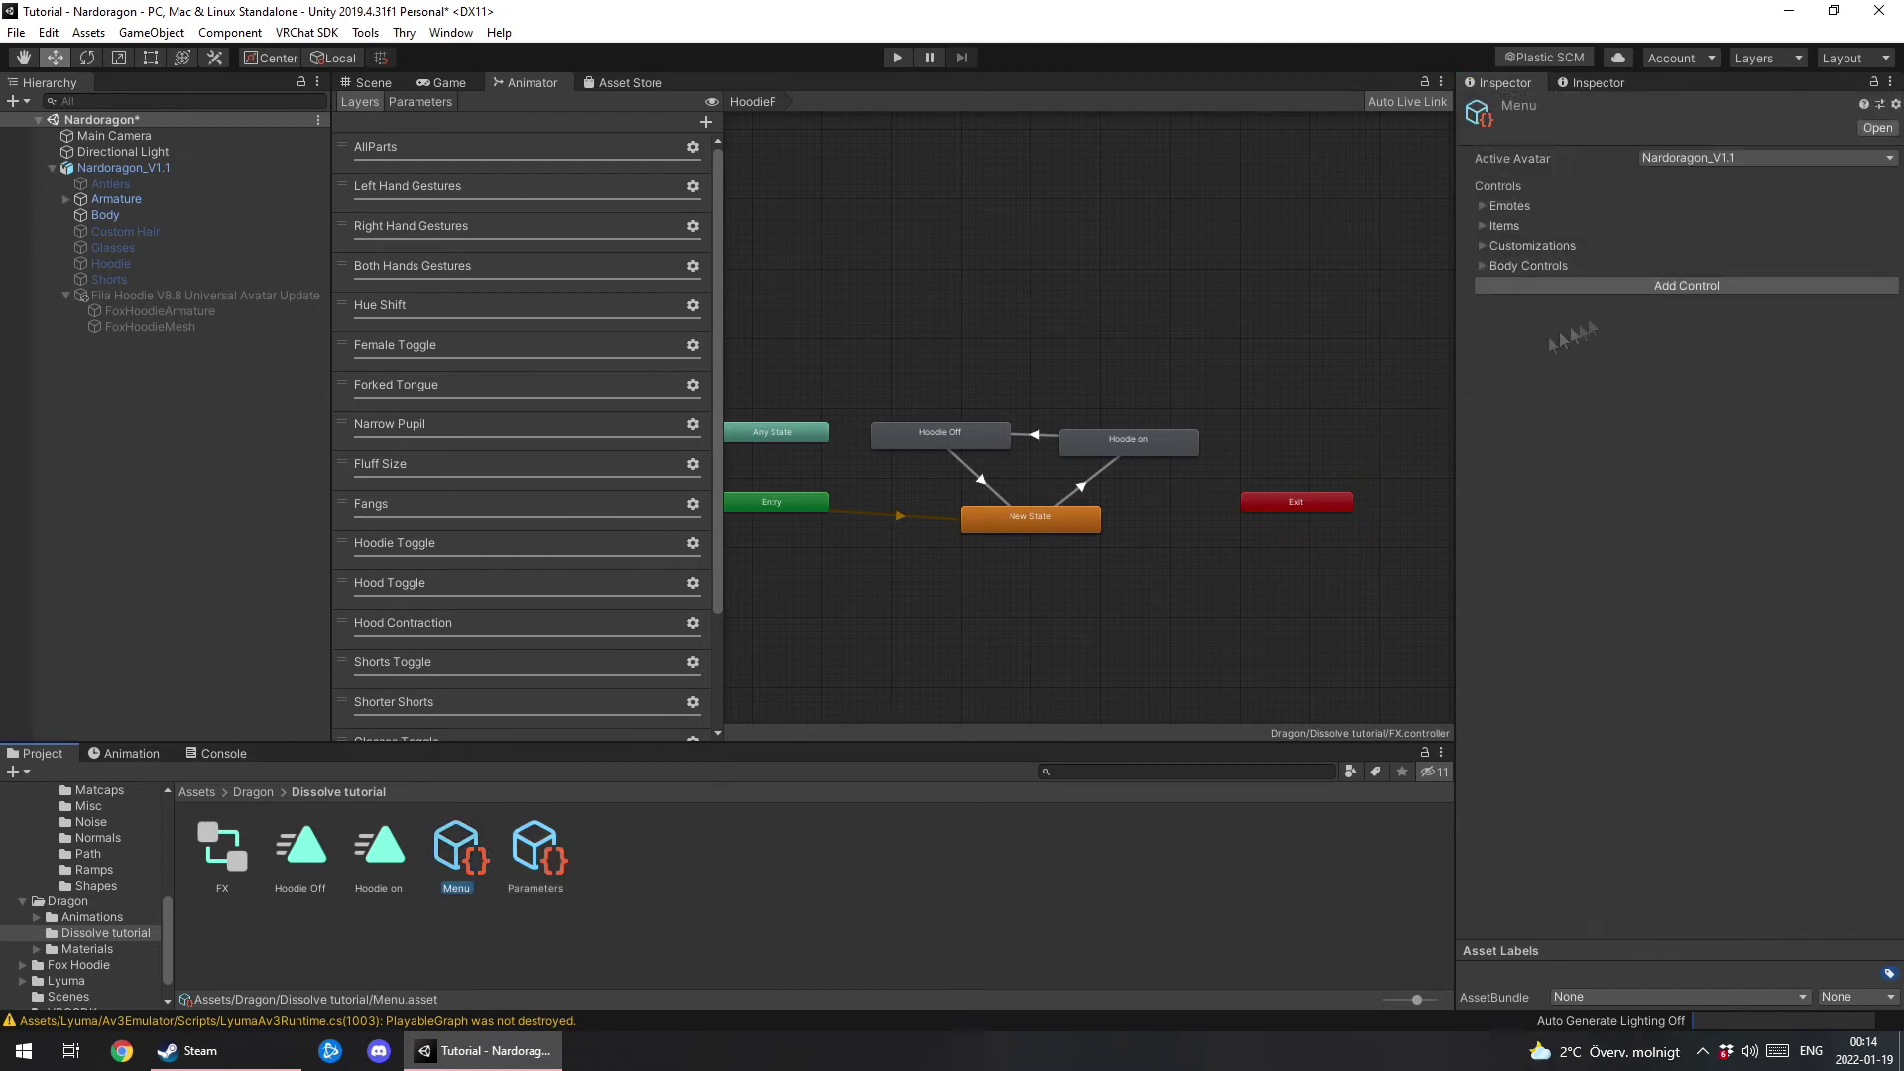
click(1662, 286)
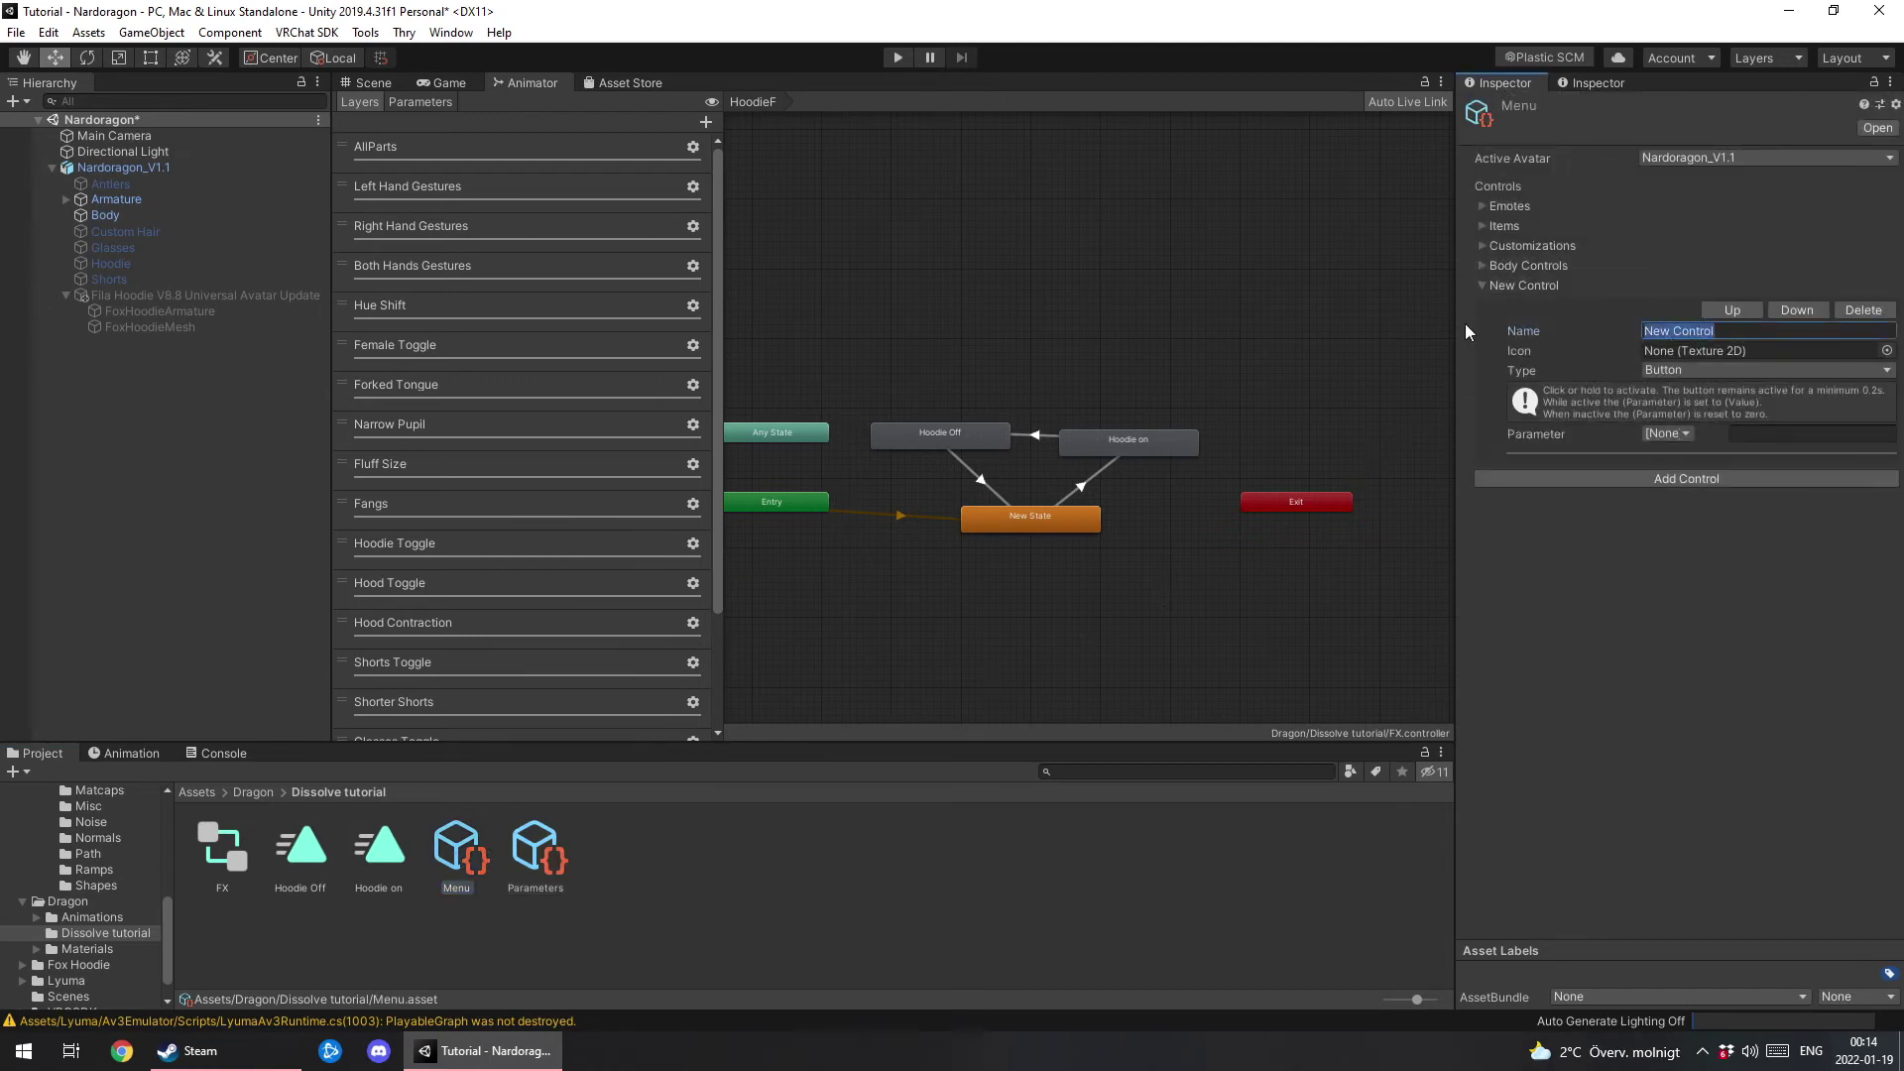
text(Fox HG)
key(BackSpace)
text(oodie)
click(1669, 373)
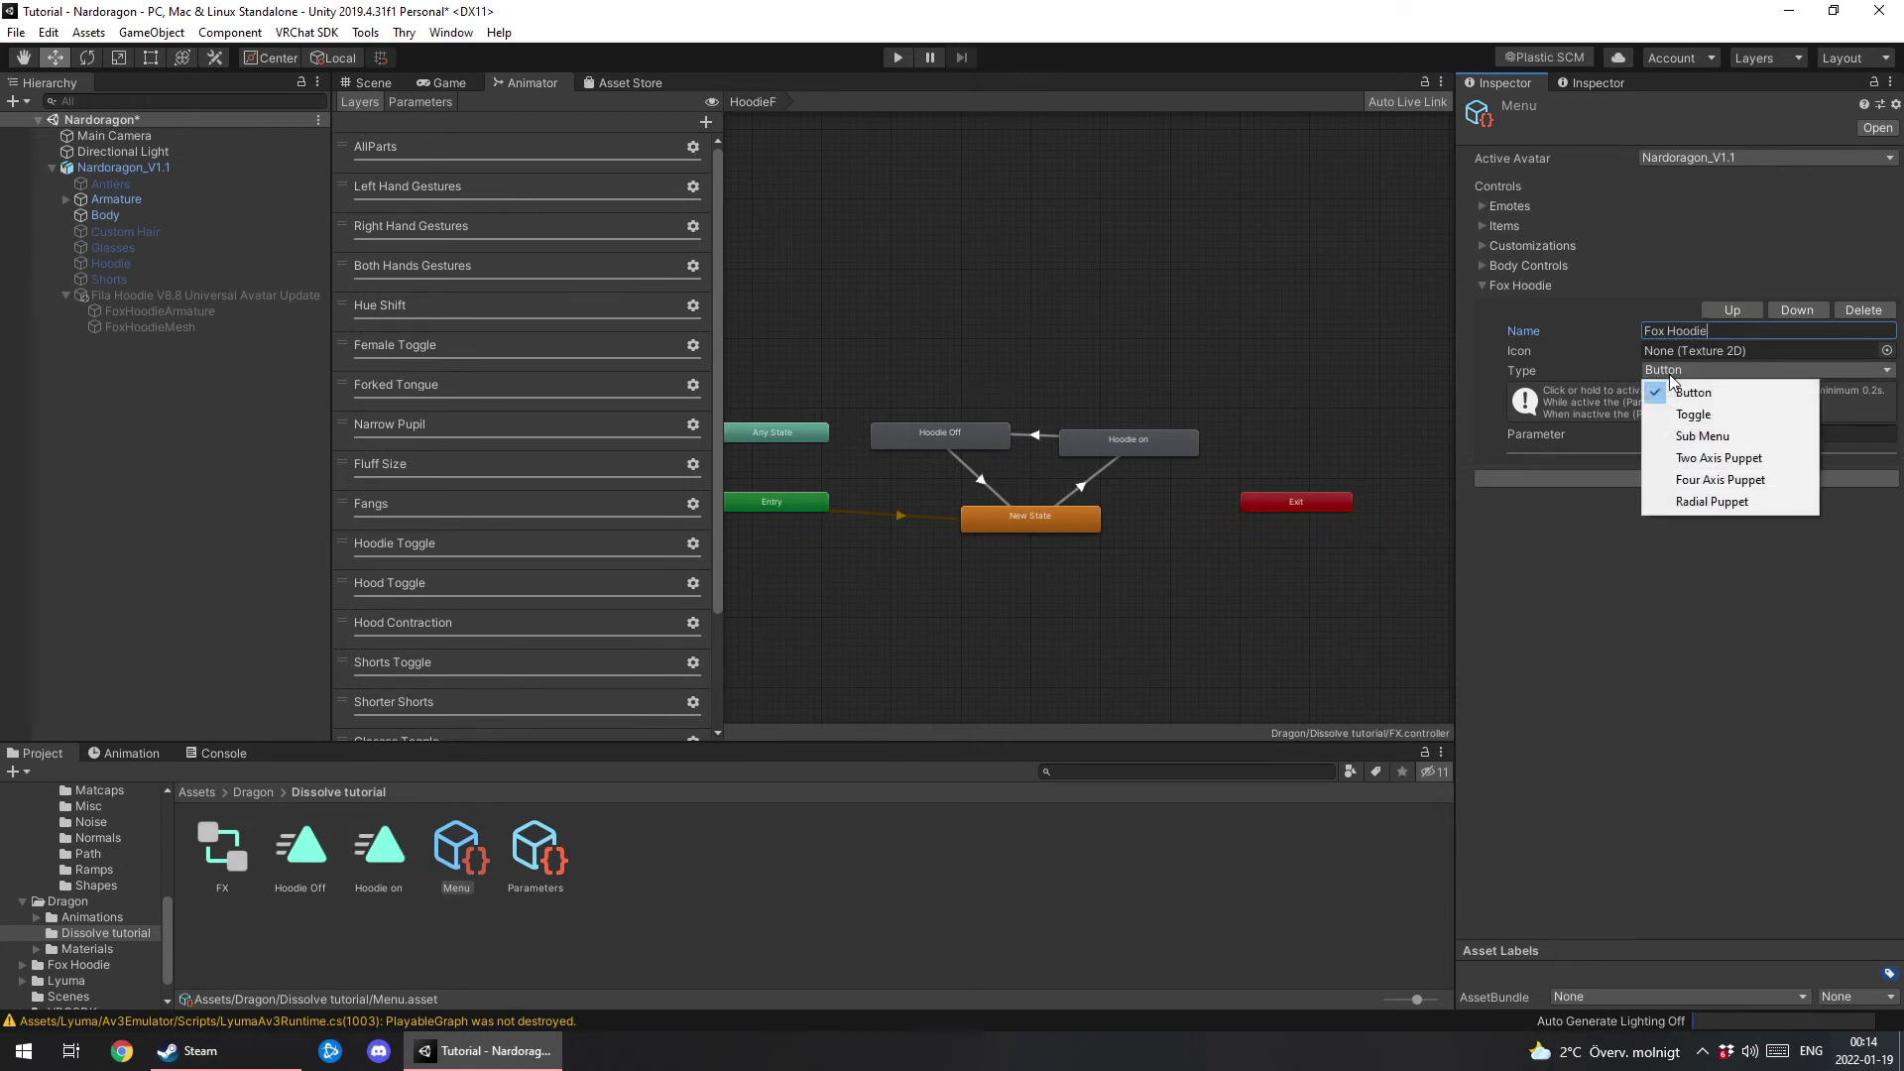
click(1716, 412)
click(1679, 432)
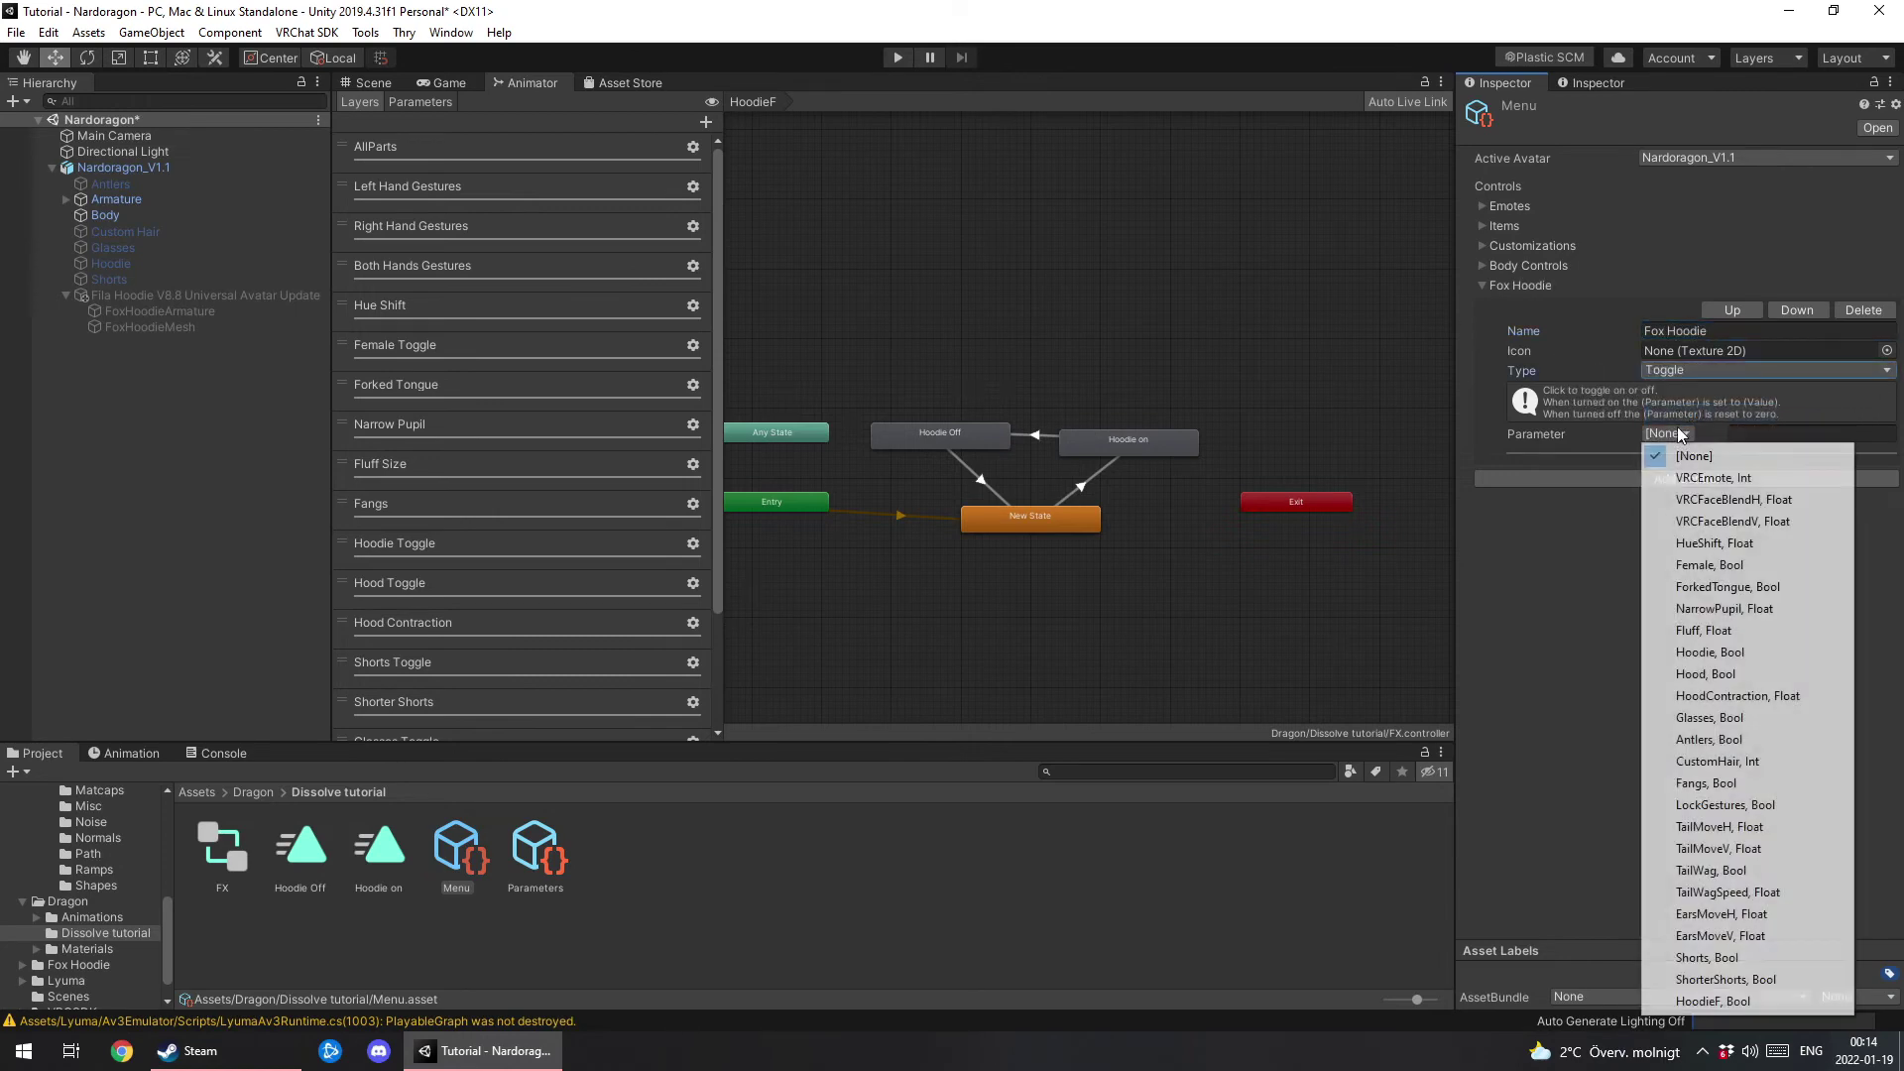
click(1748, 1002)
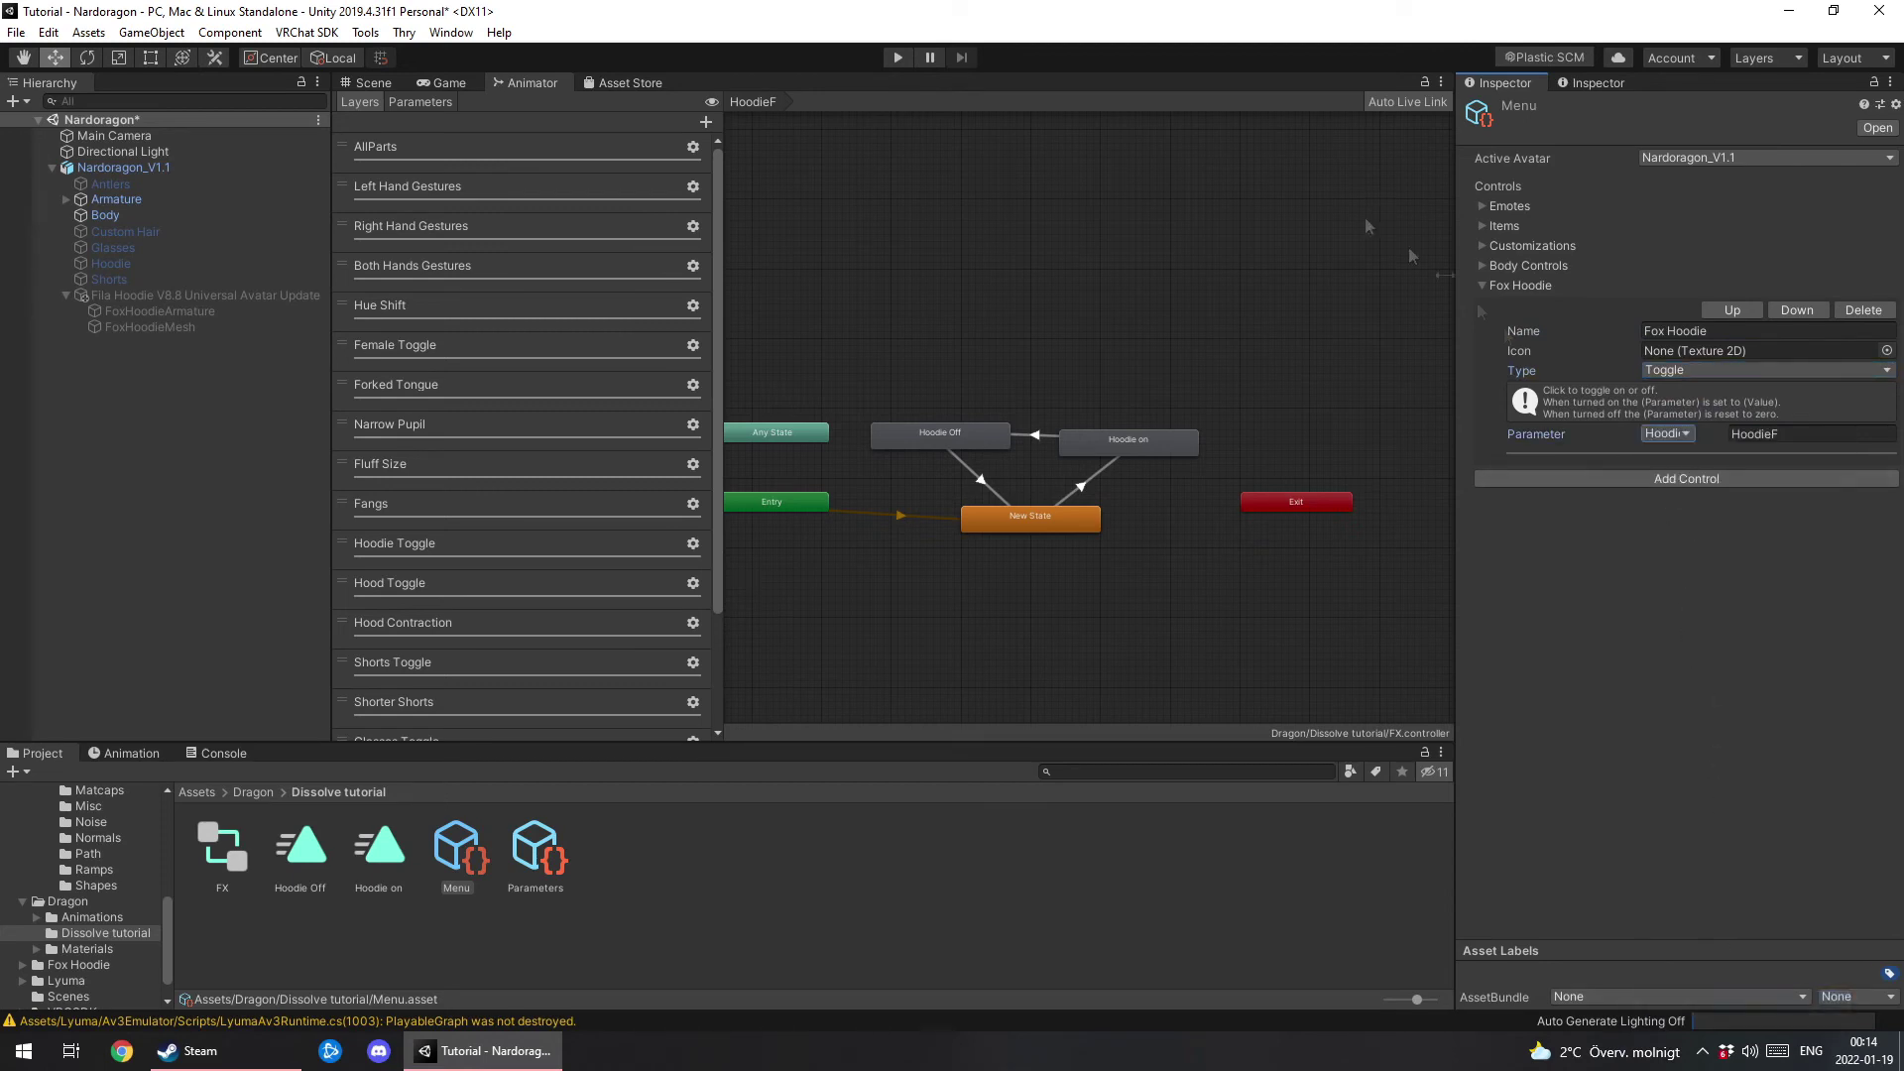
click(377, 84)
alt+drag(705, 441, 720, 441)
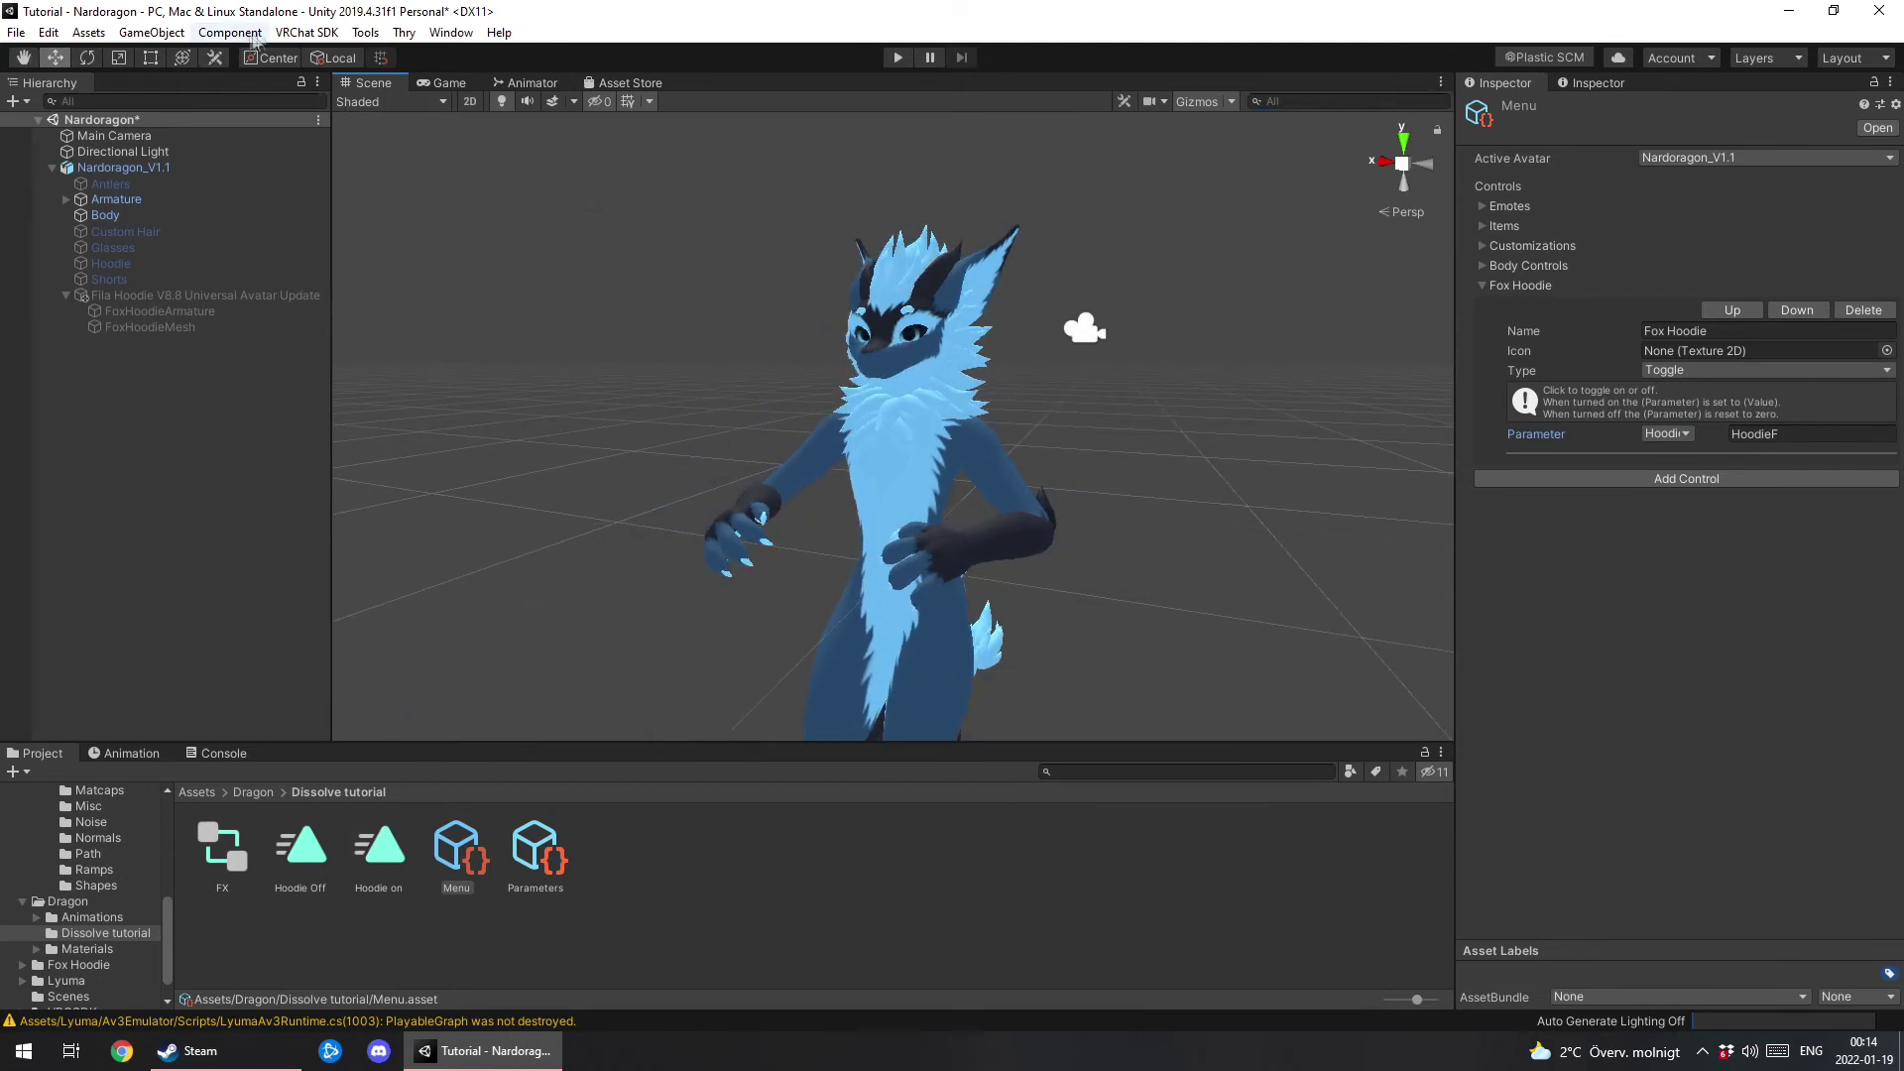
Enable the Avatars 3.0 Emulator, enter play mode and select Nardoragon_V1.1.
click(365, 32)
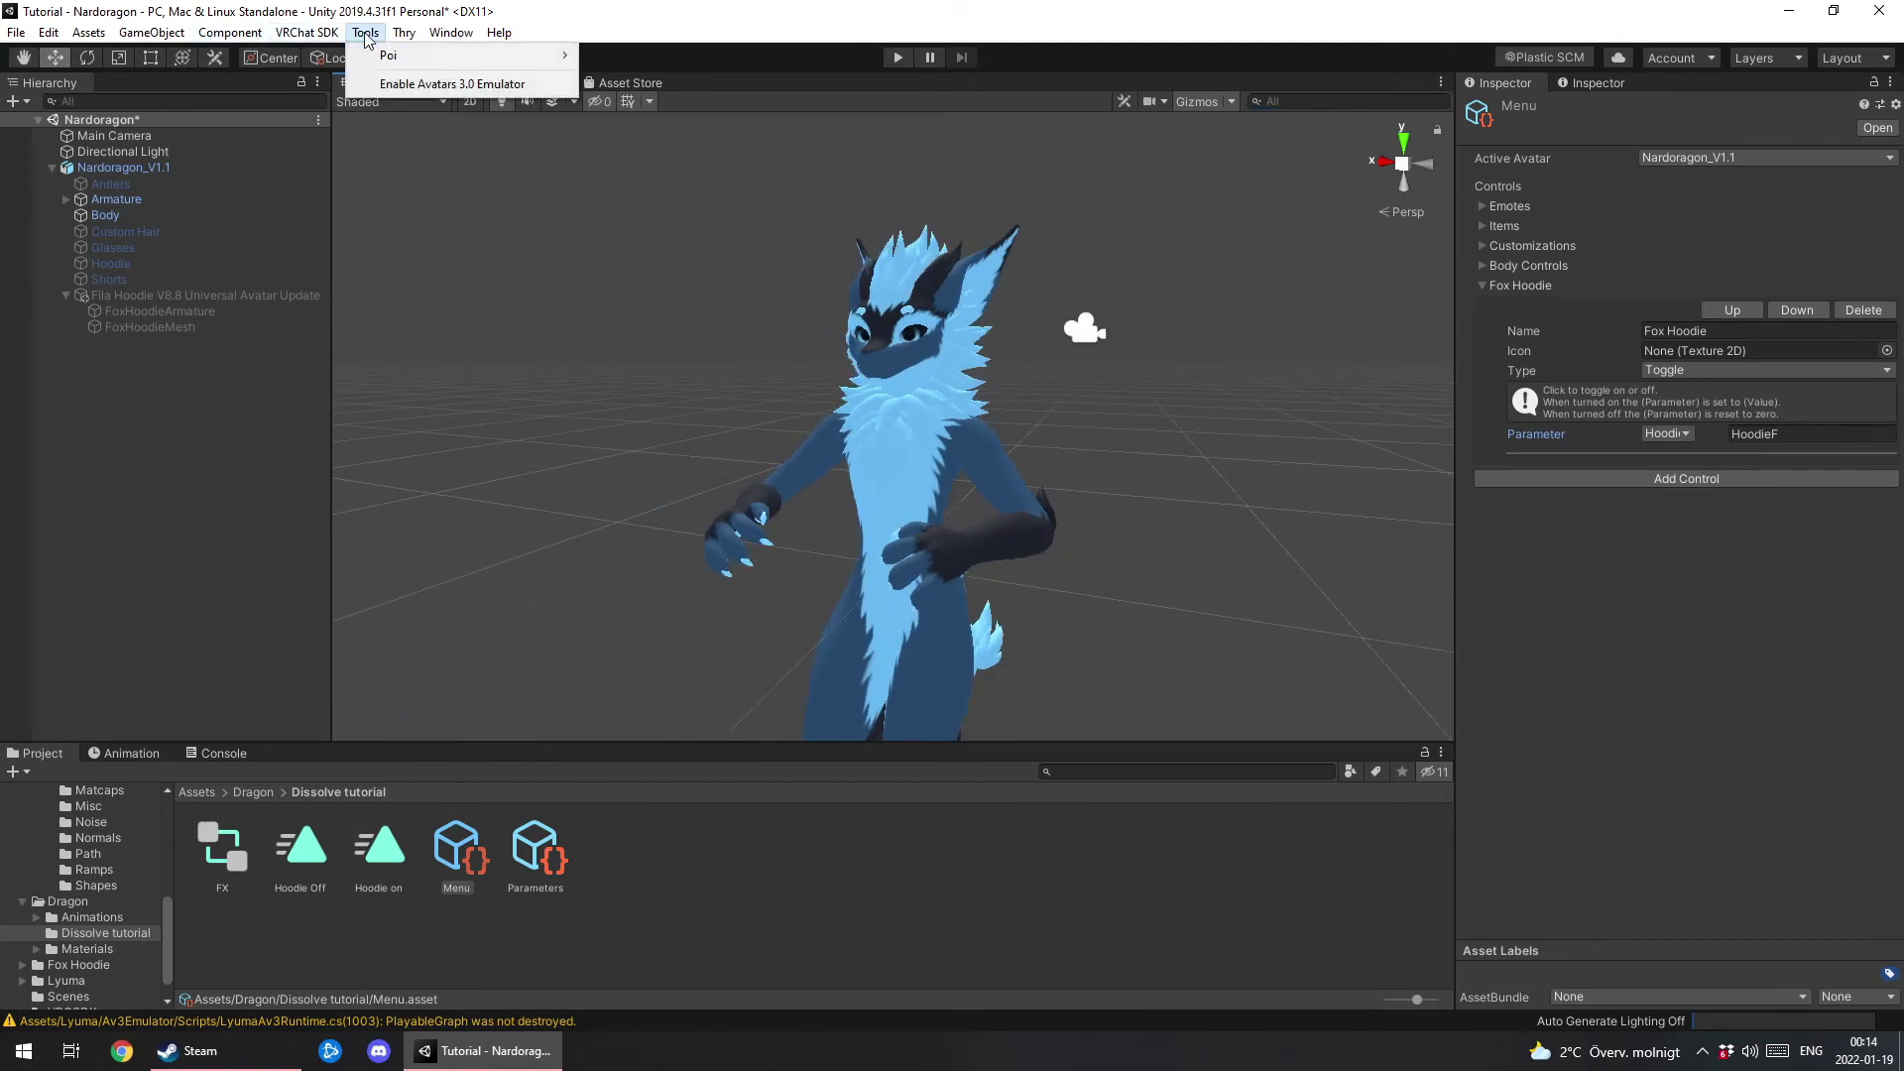
click(384, 86)
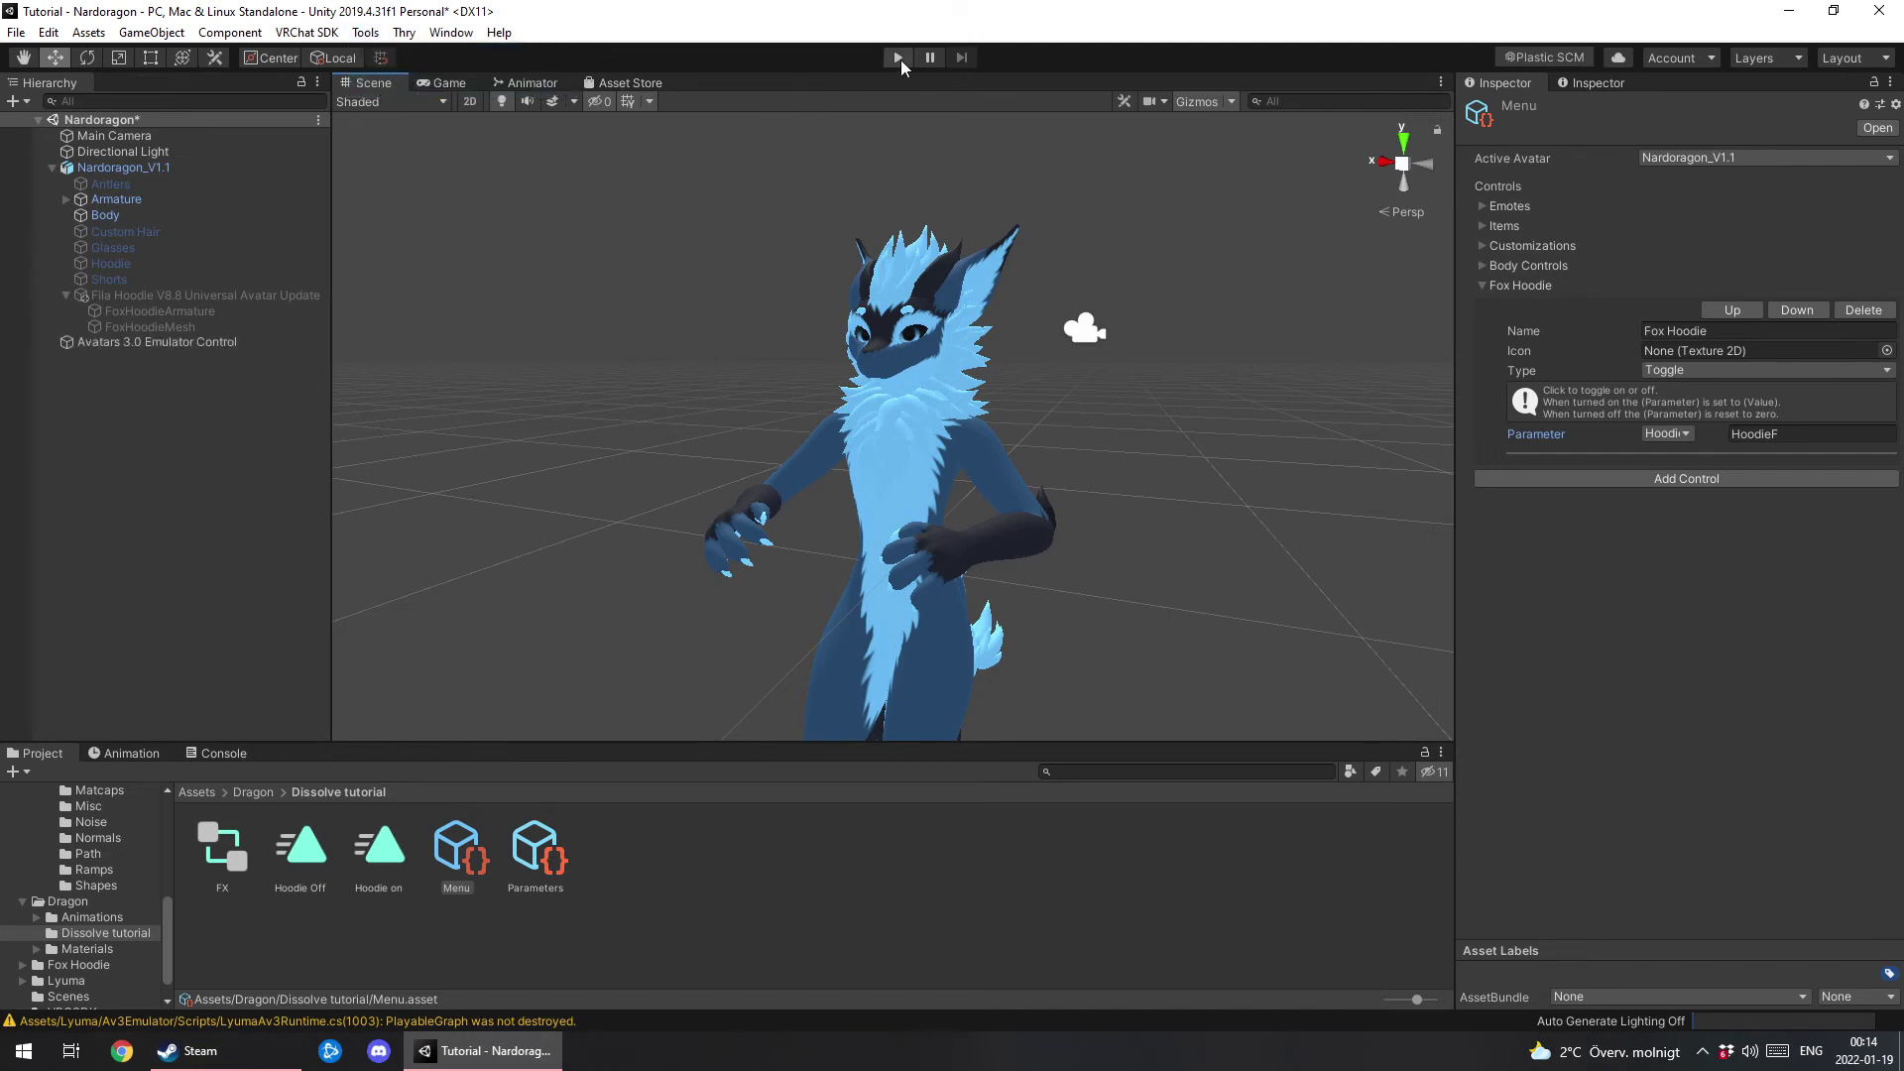
click(900, 60)
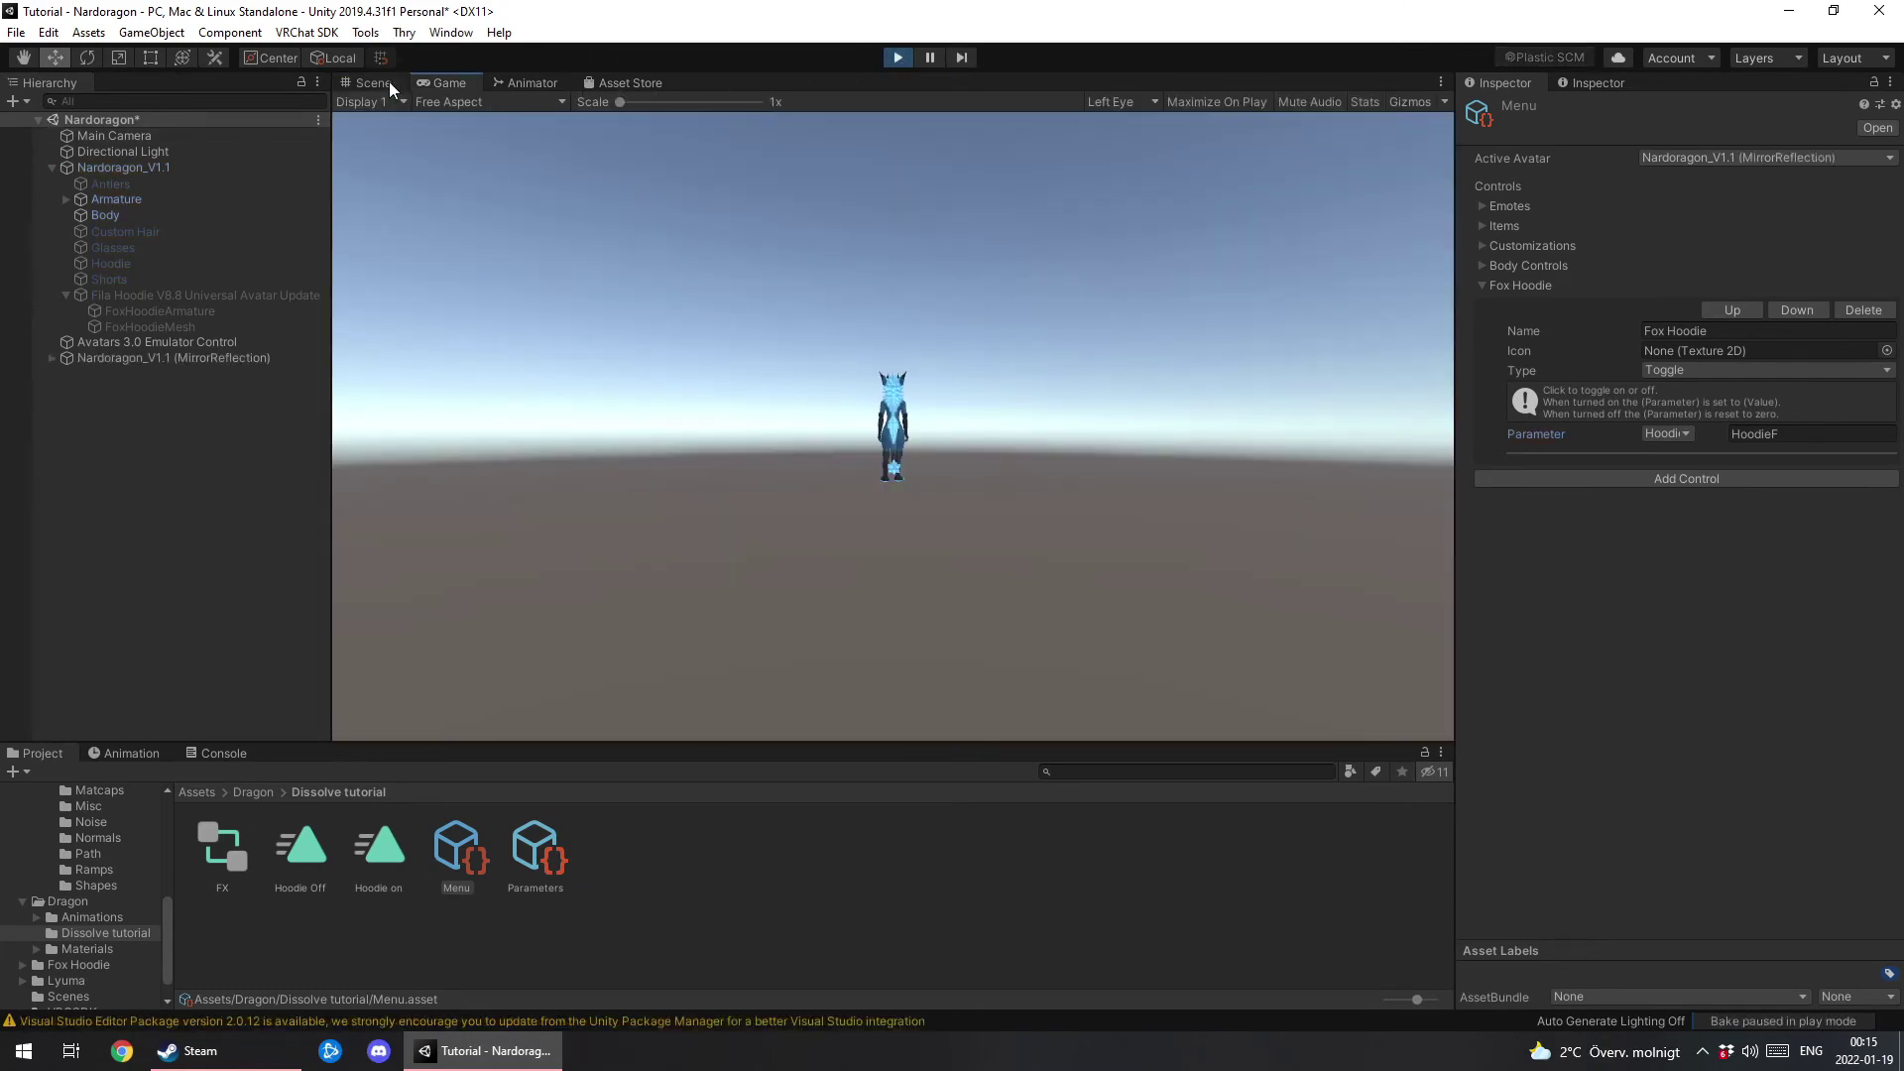
click(374, 82)
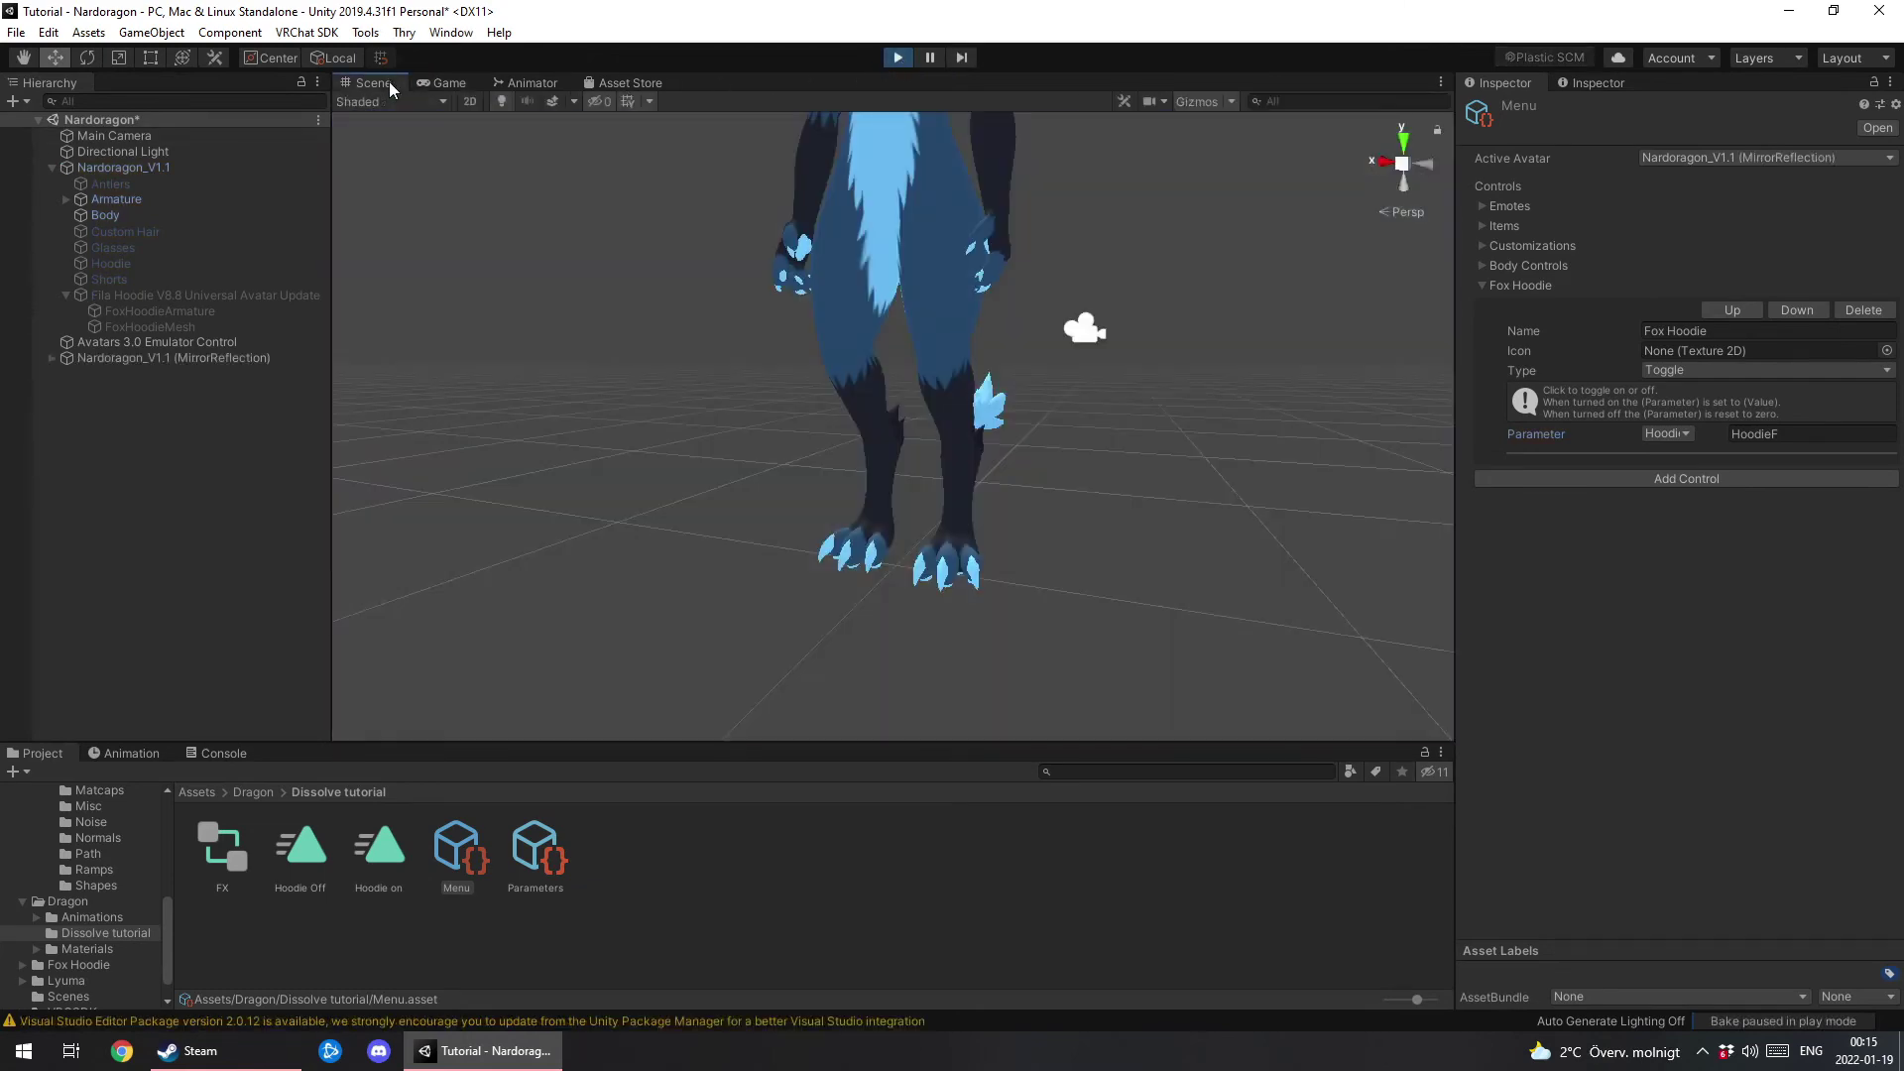
click(124, 167)
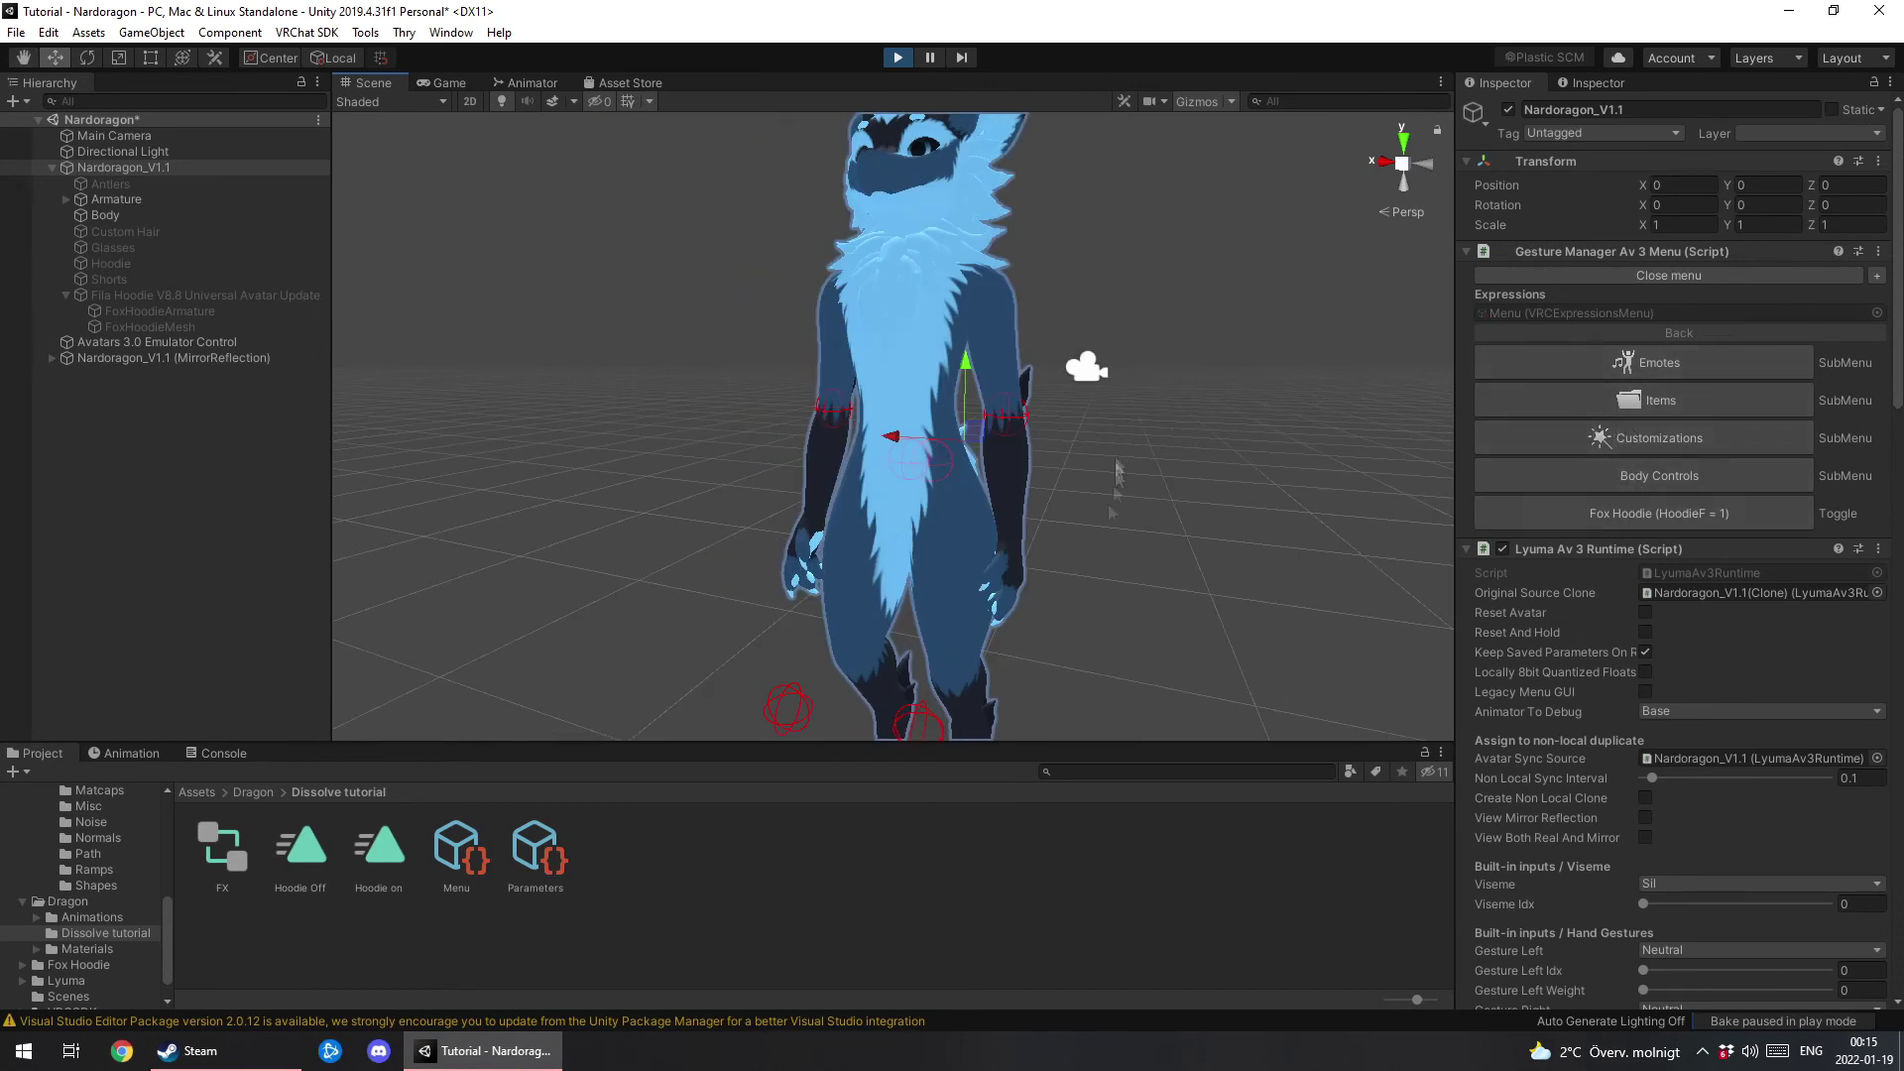
Toggle Fox Hoodie on and off repeatedly, ending with the hoodie dissolved off.
click(1663, 515)
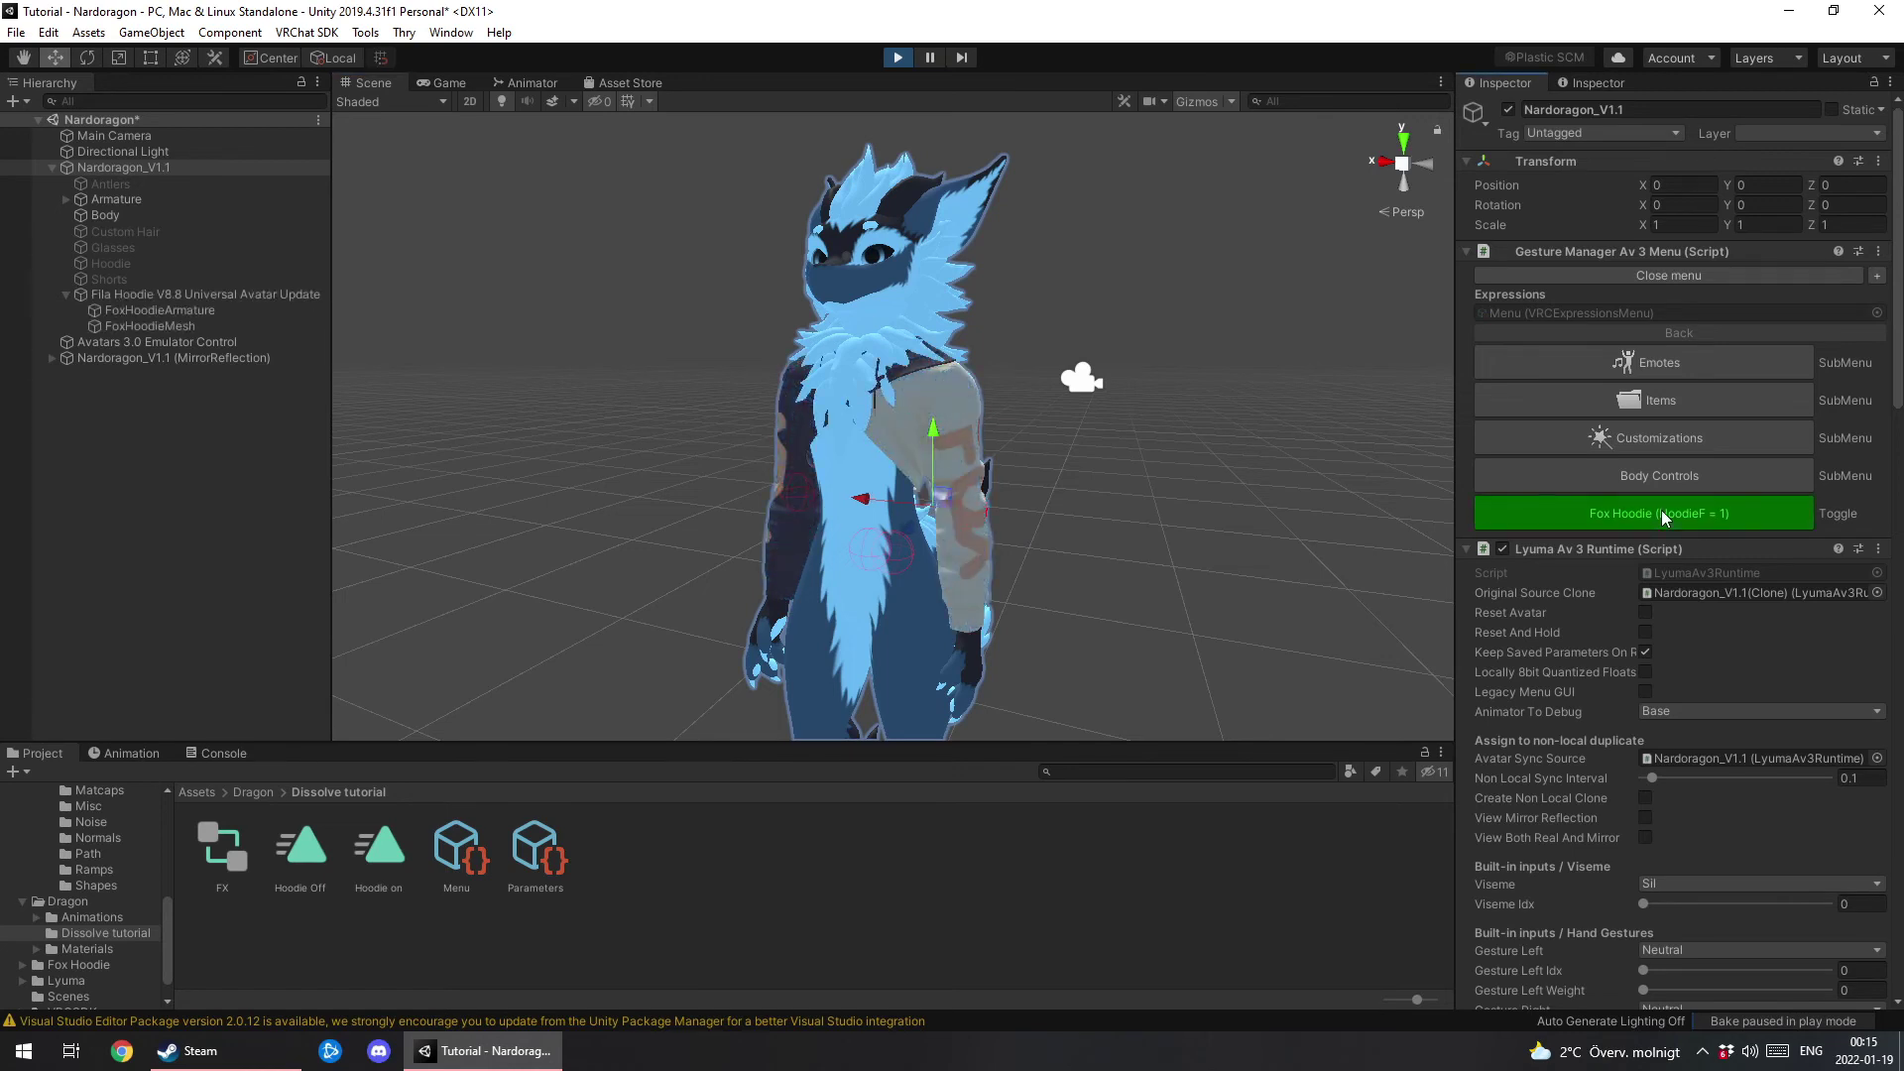
click(1663, 513)
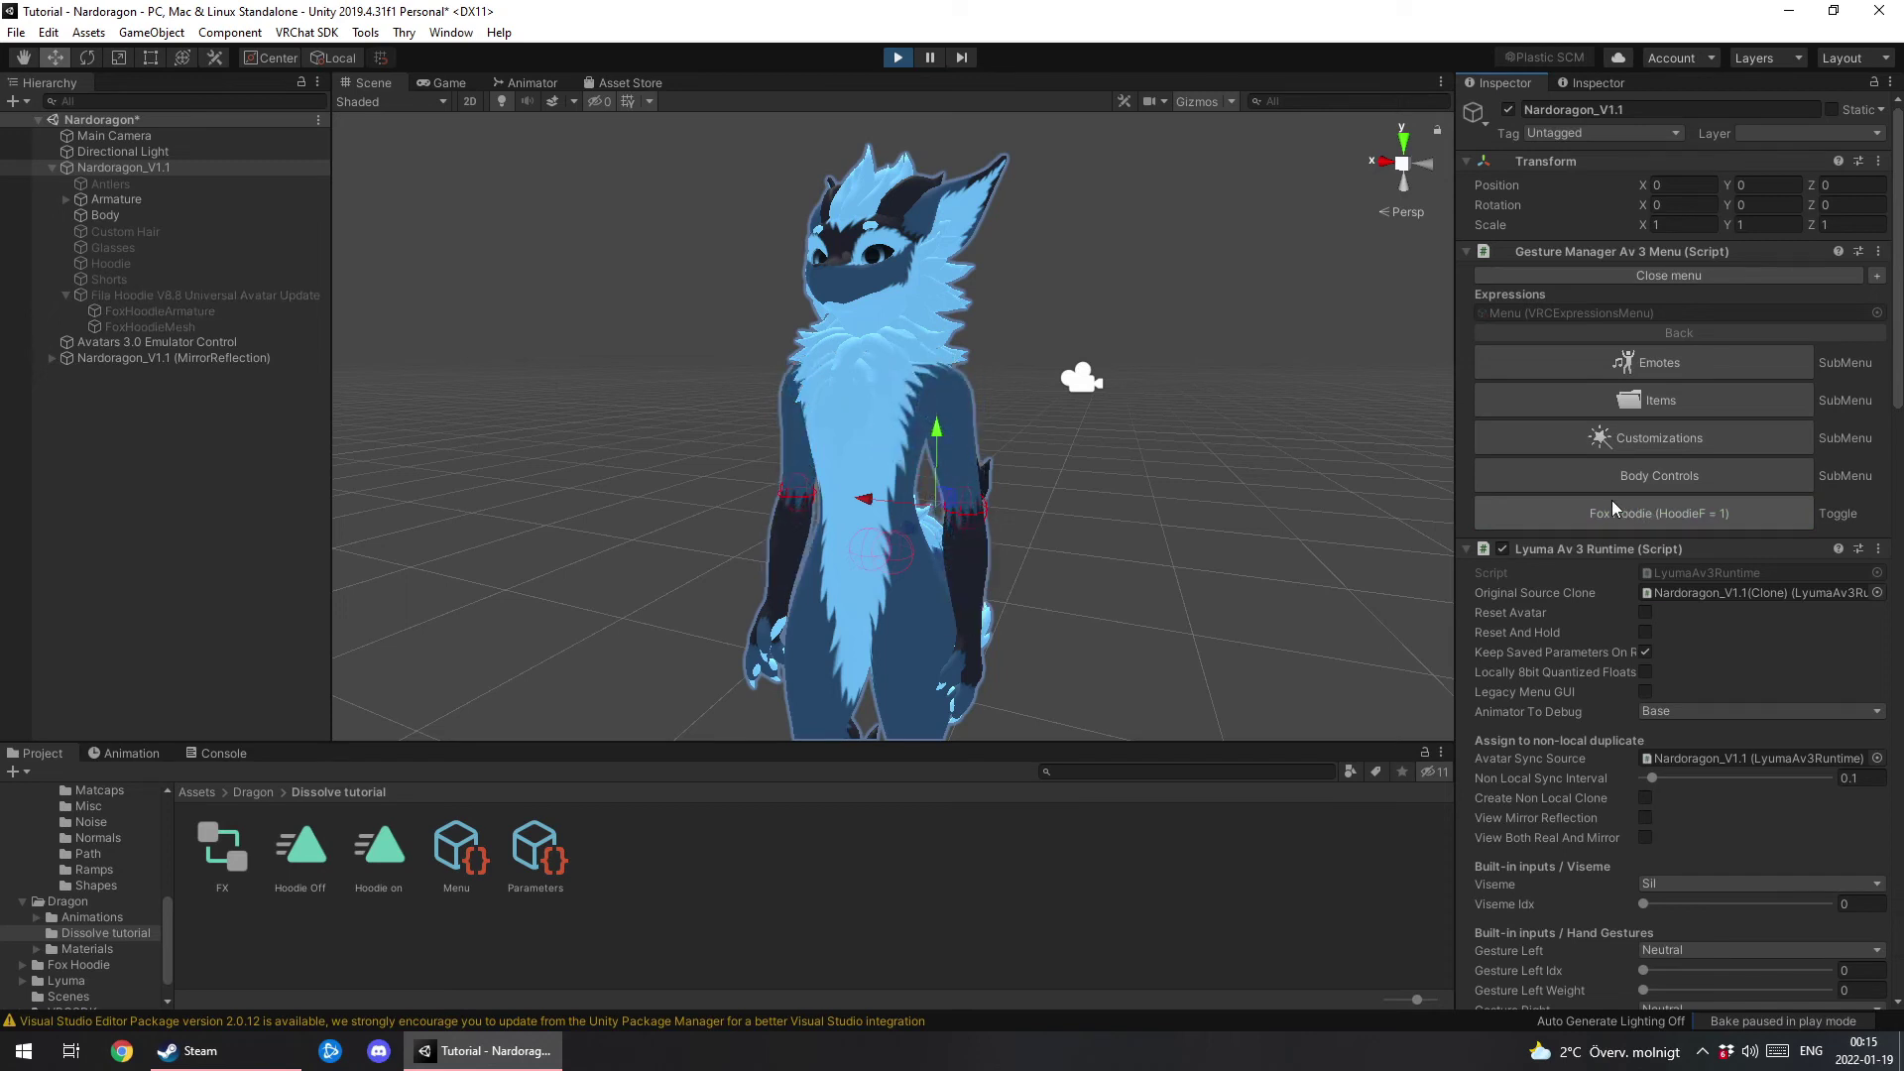
click(1632, 516)
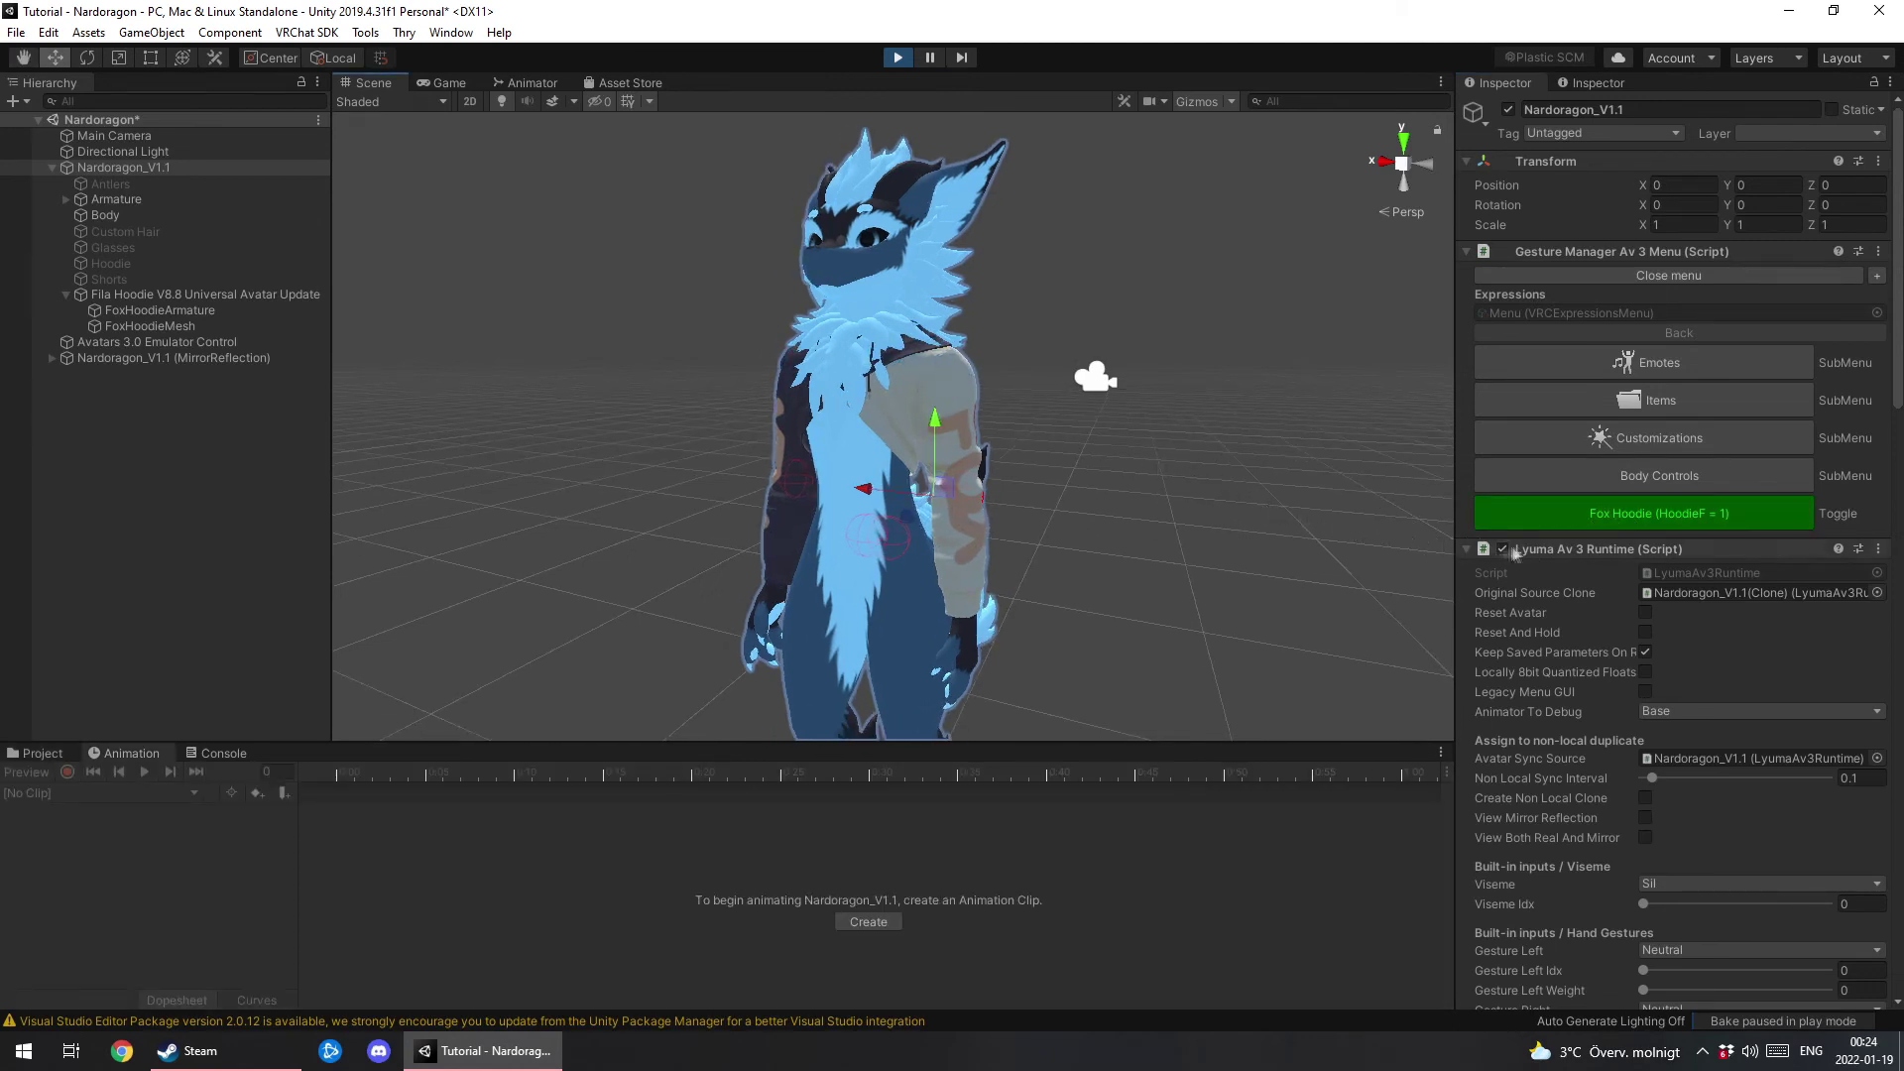
click(1591, 513)
click(1591, 514)
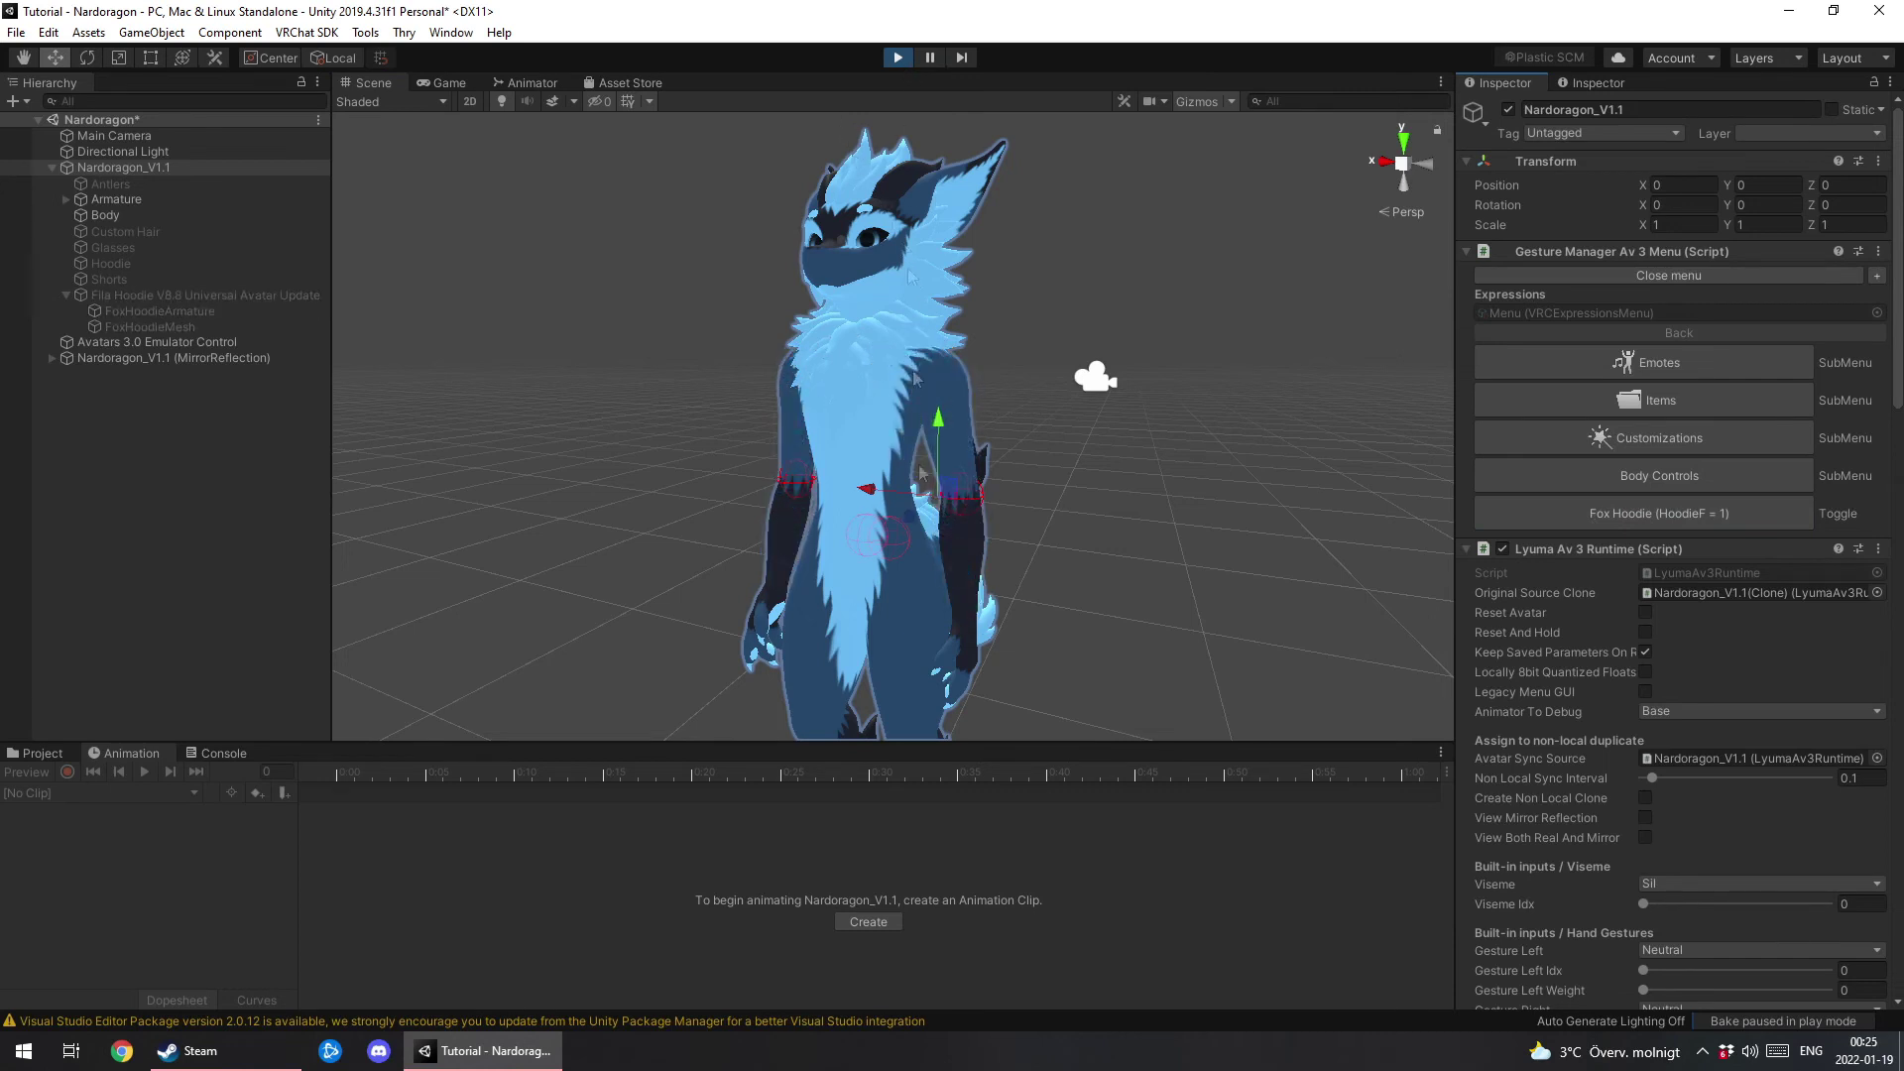
Exit play mode and open the Hoodie Off clip at frame 10.
click(896, 60)
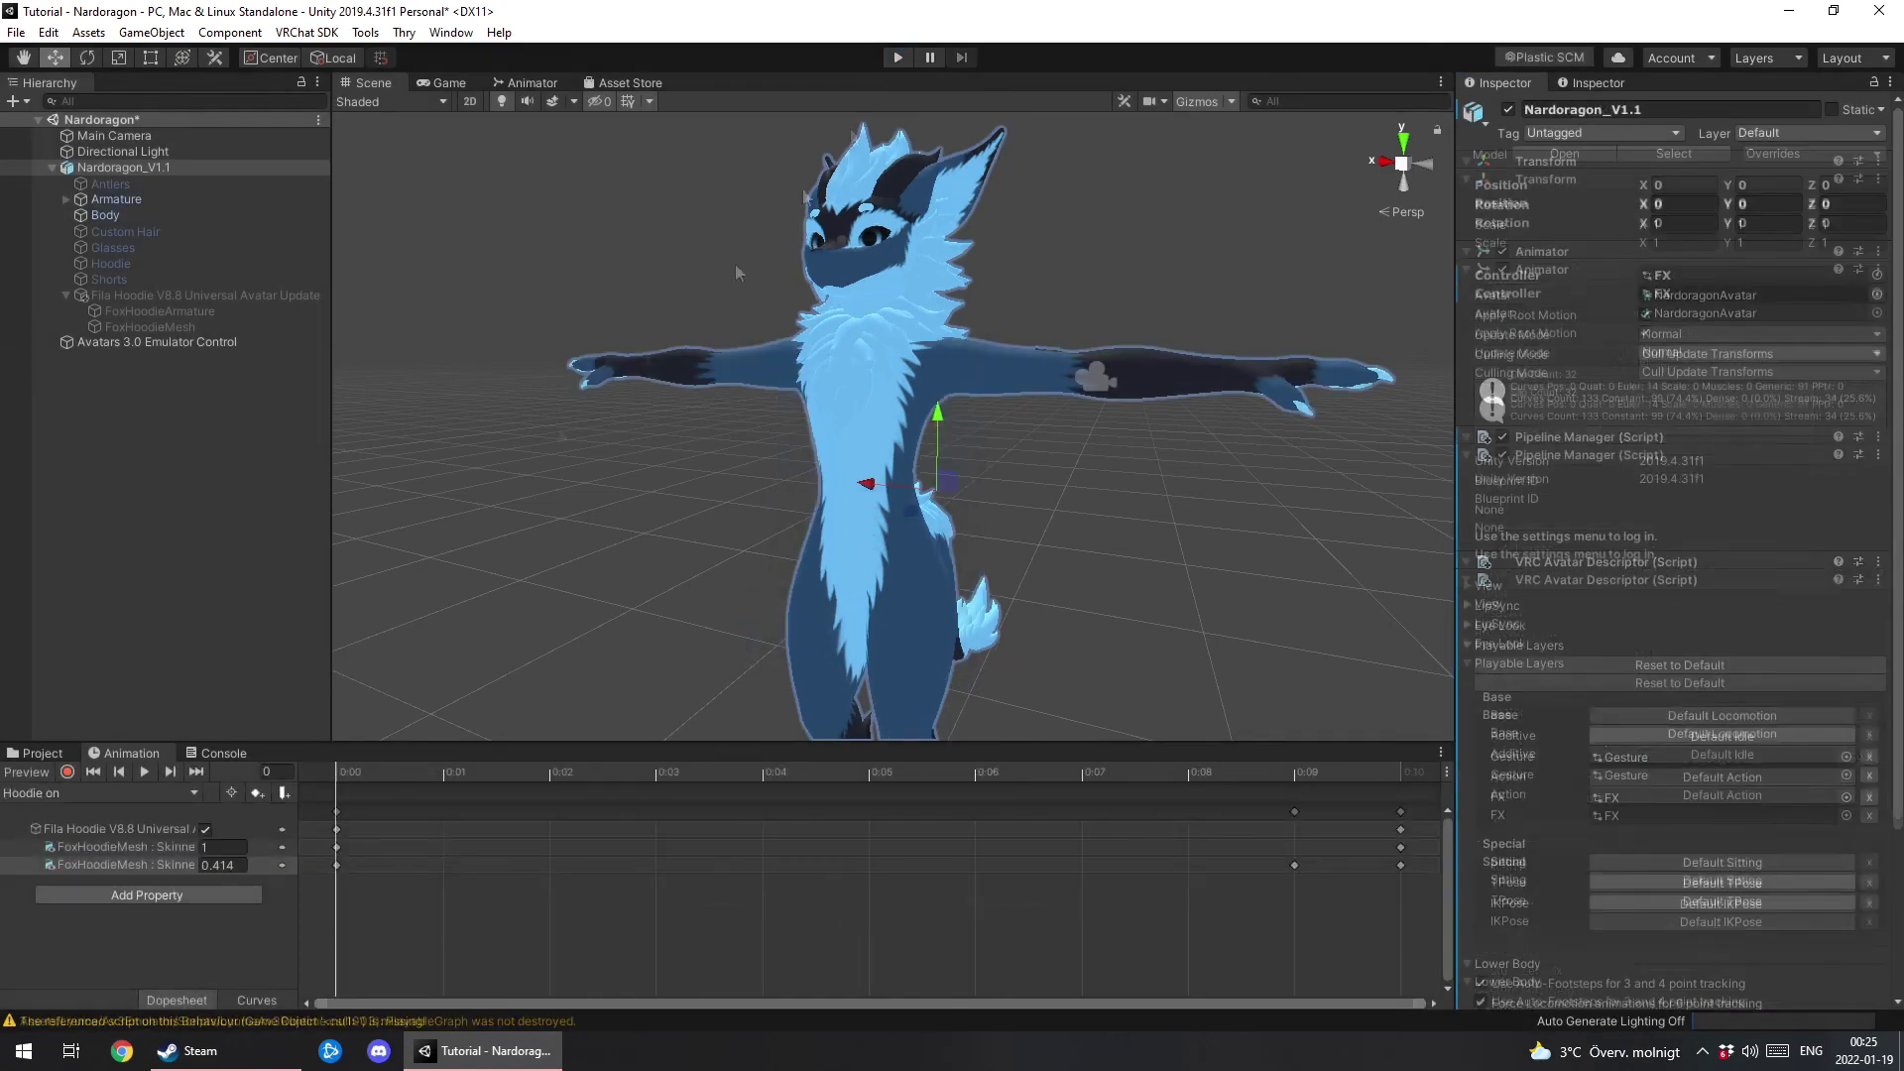
click(97, 792)
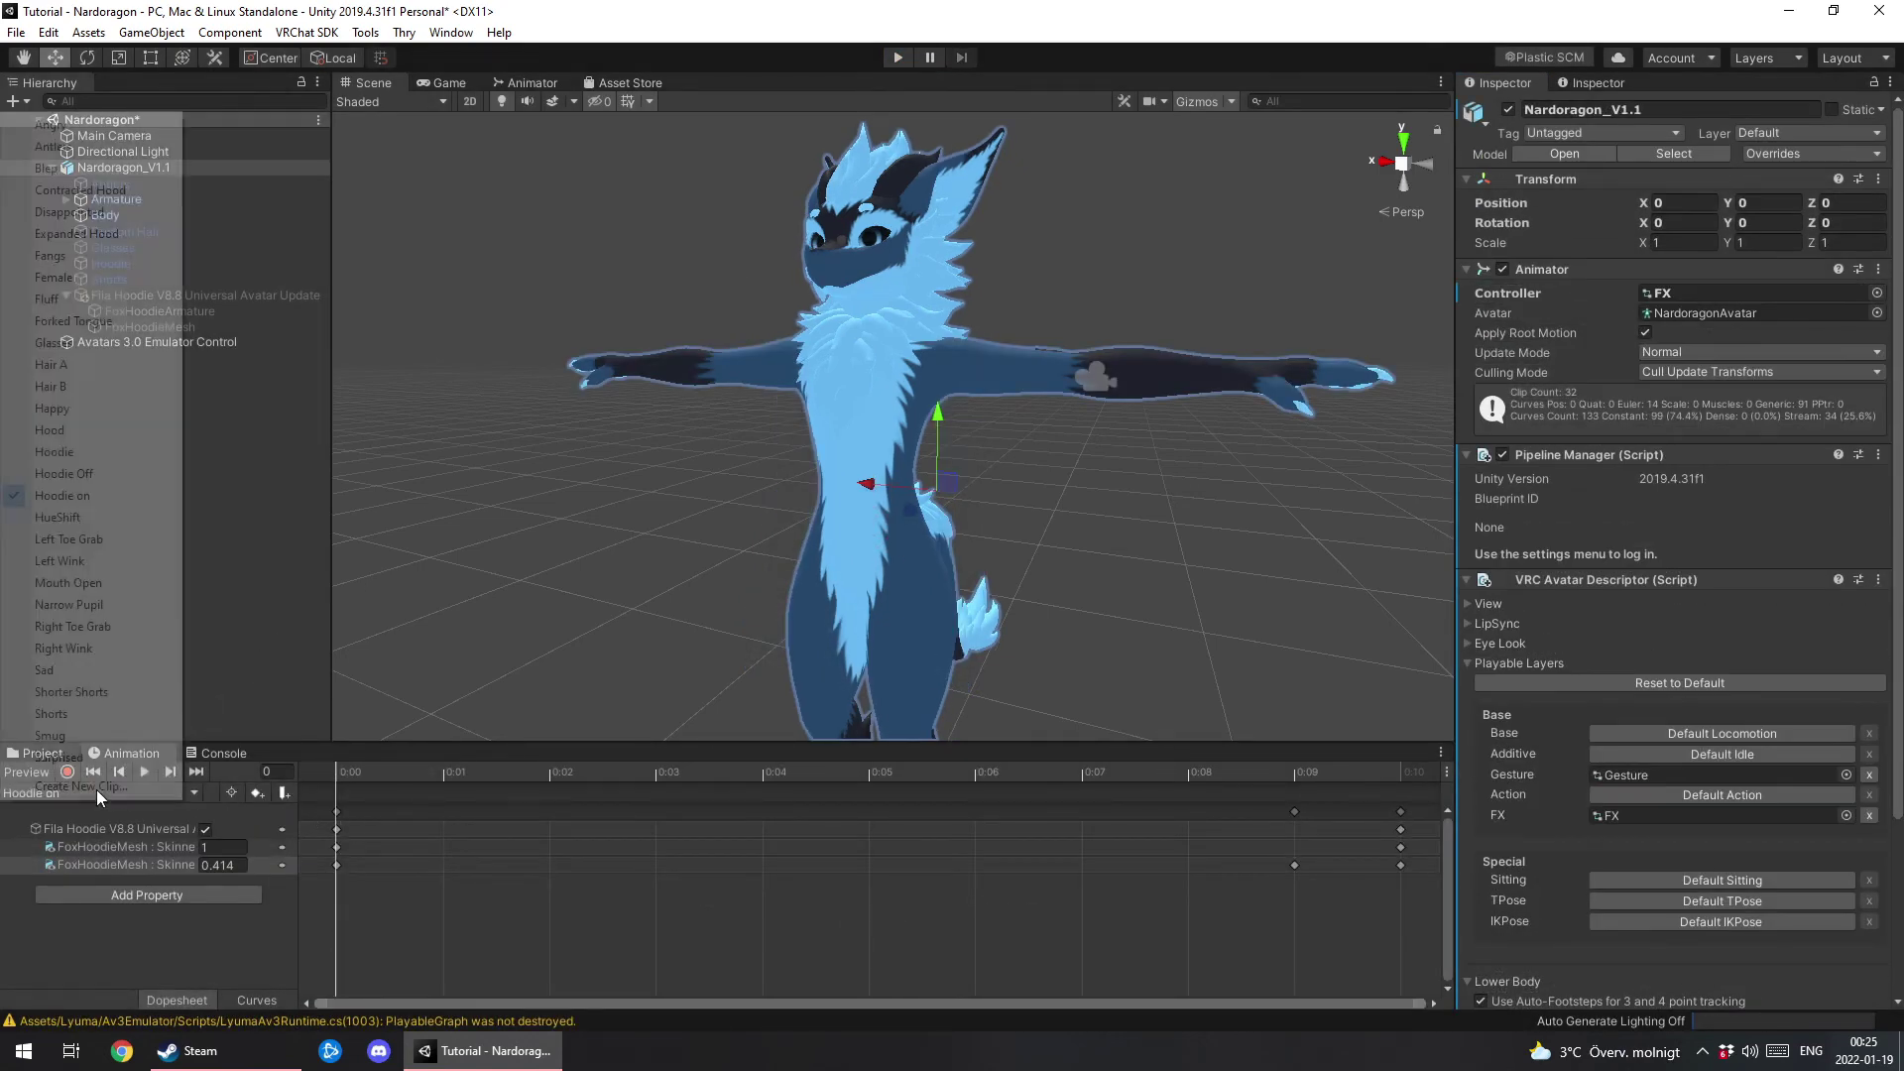
click(121, 482)
scroll(734, 843, down, 3)
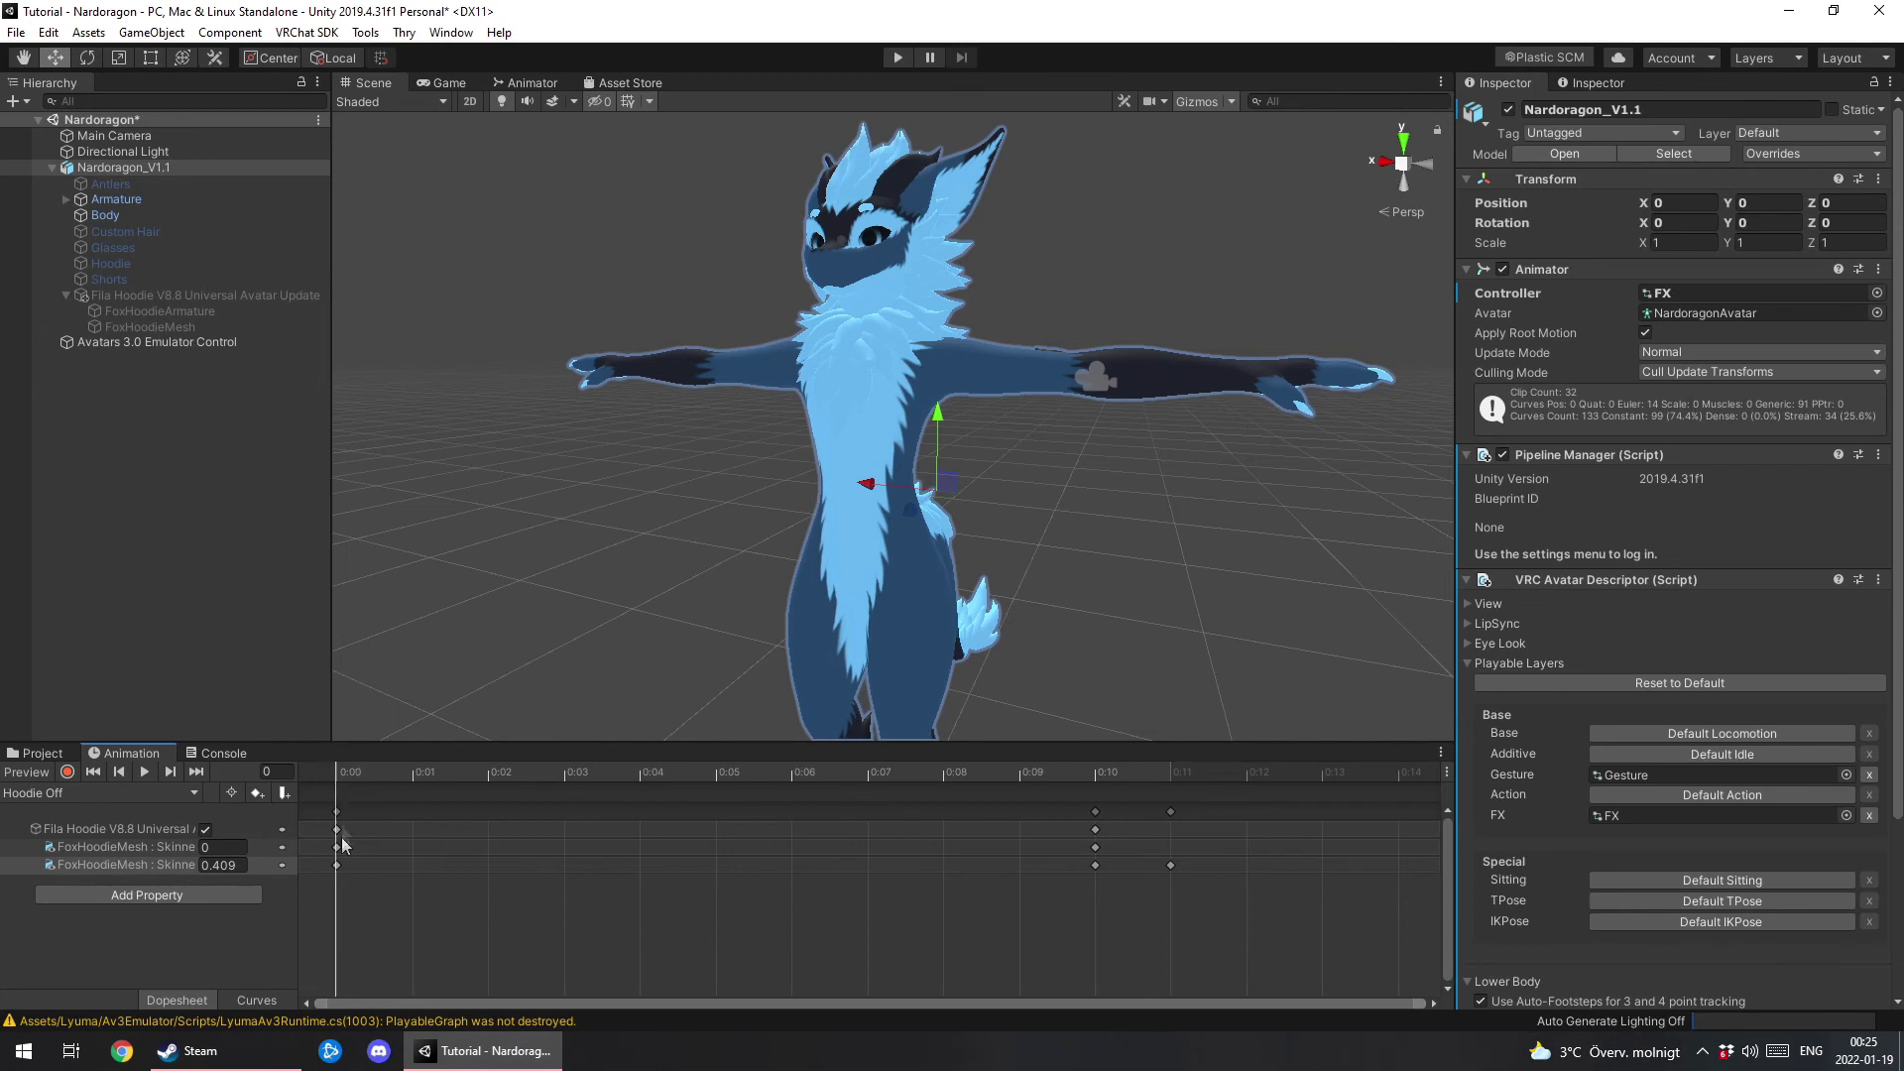
click(1101, 772)
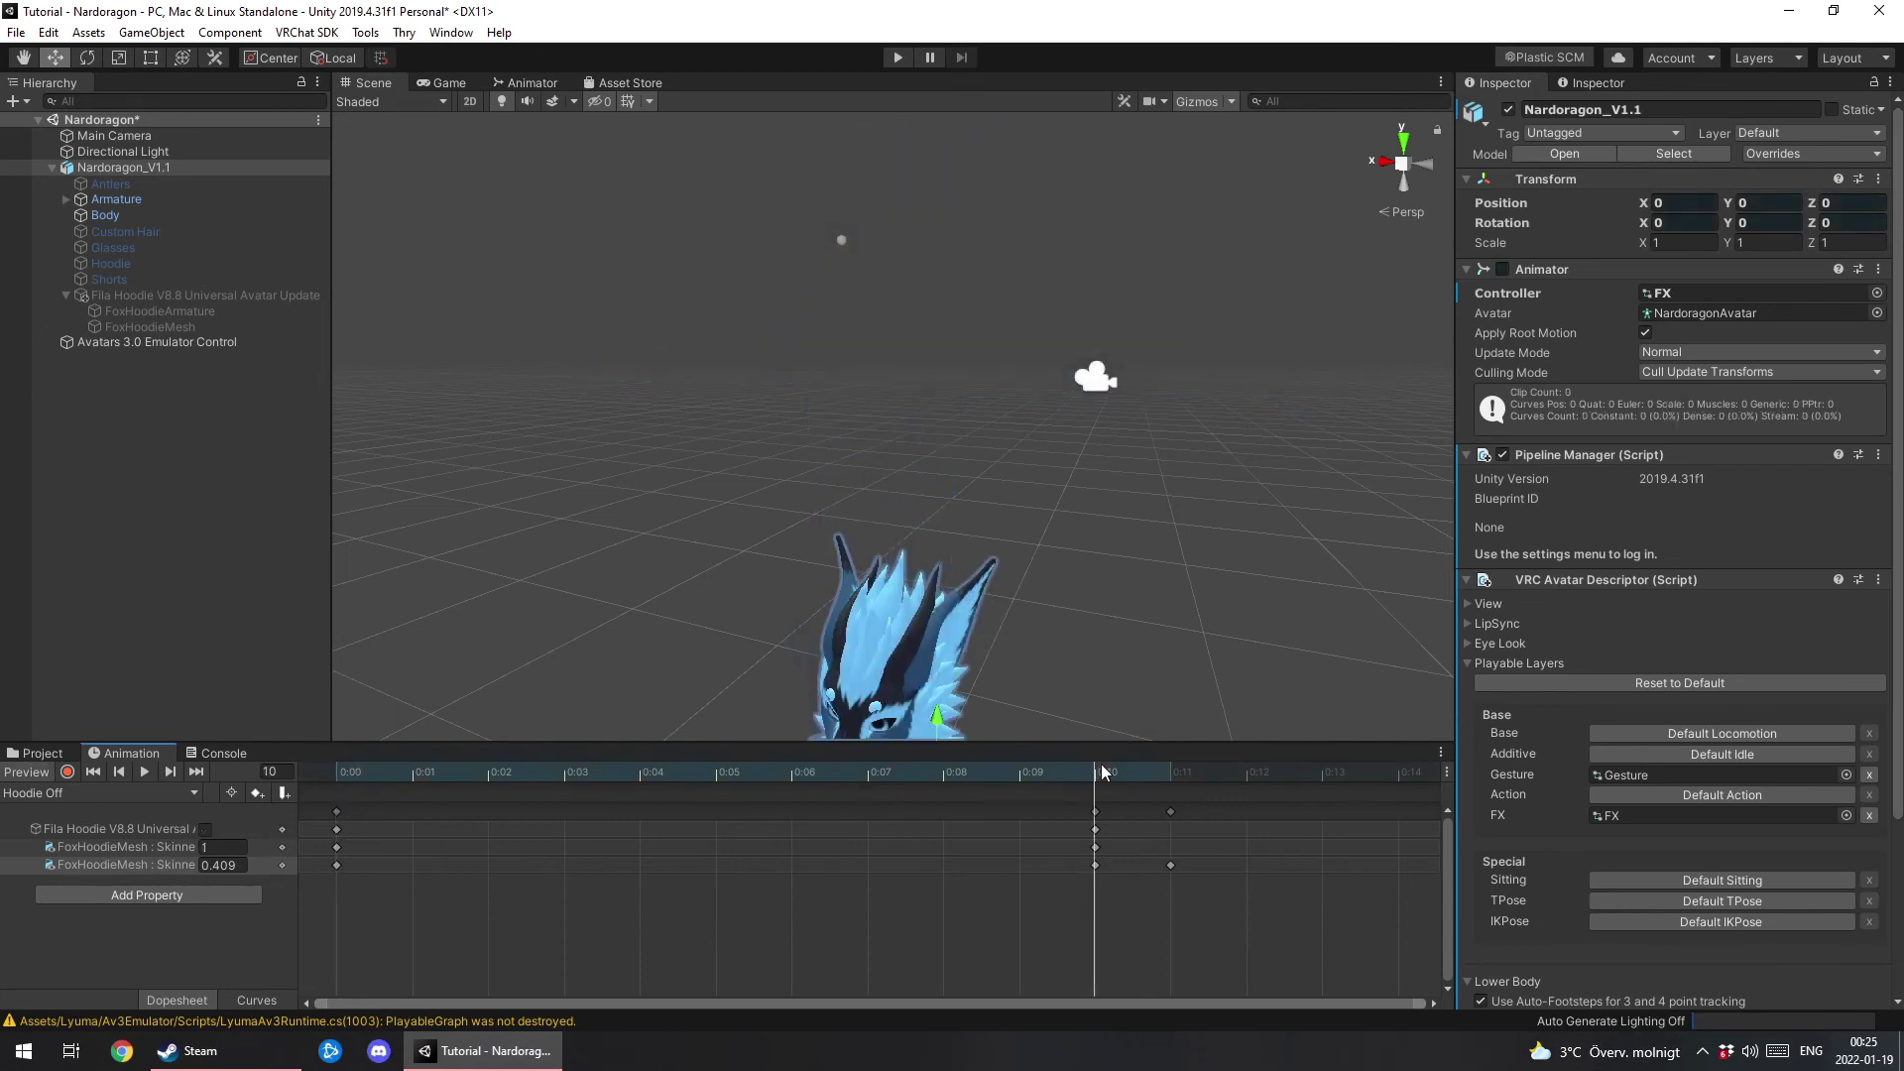
middle_drag(896, 668, 843, 560)
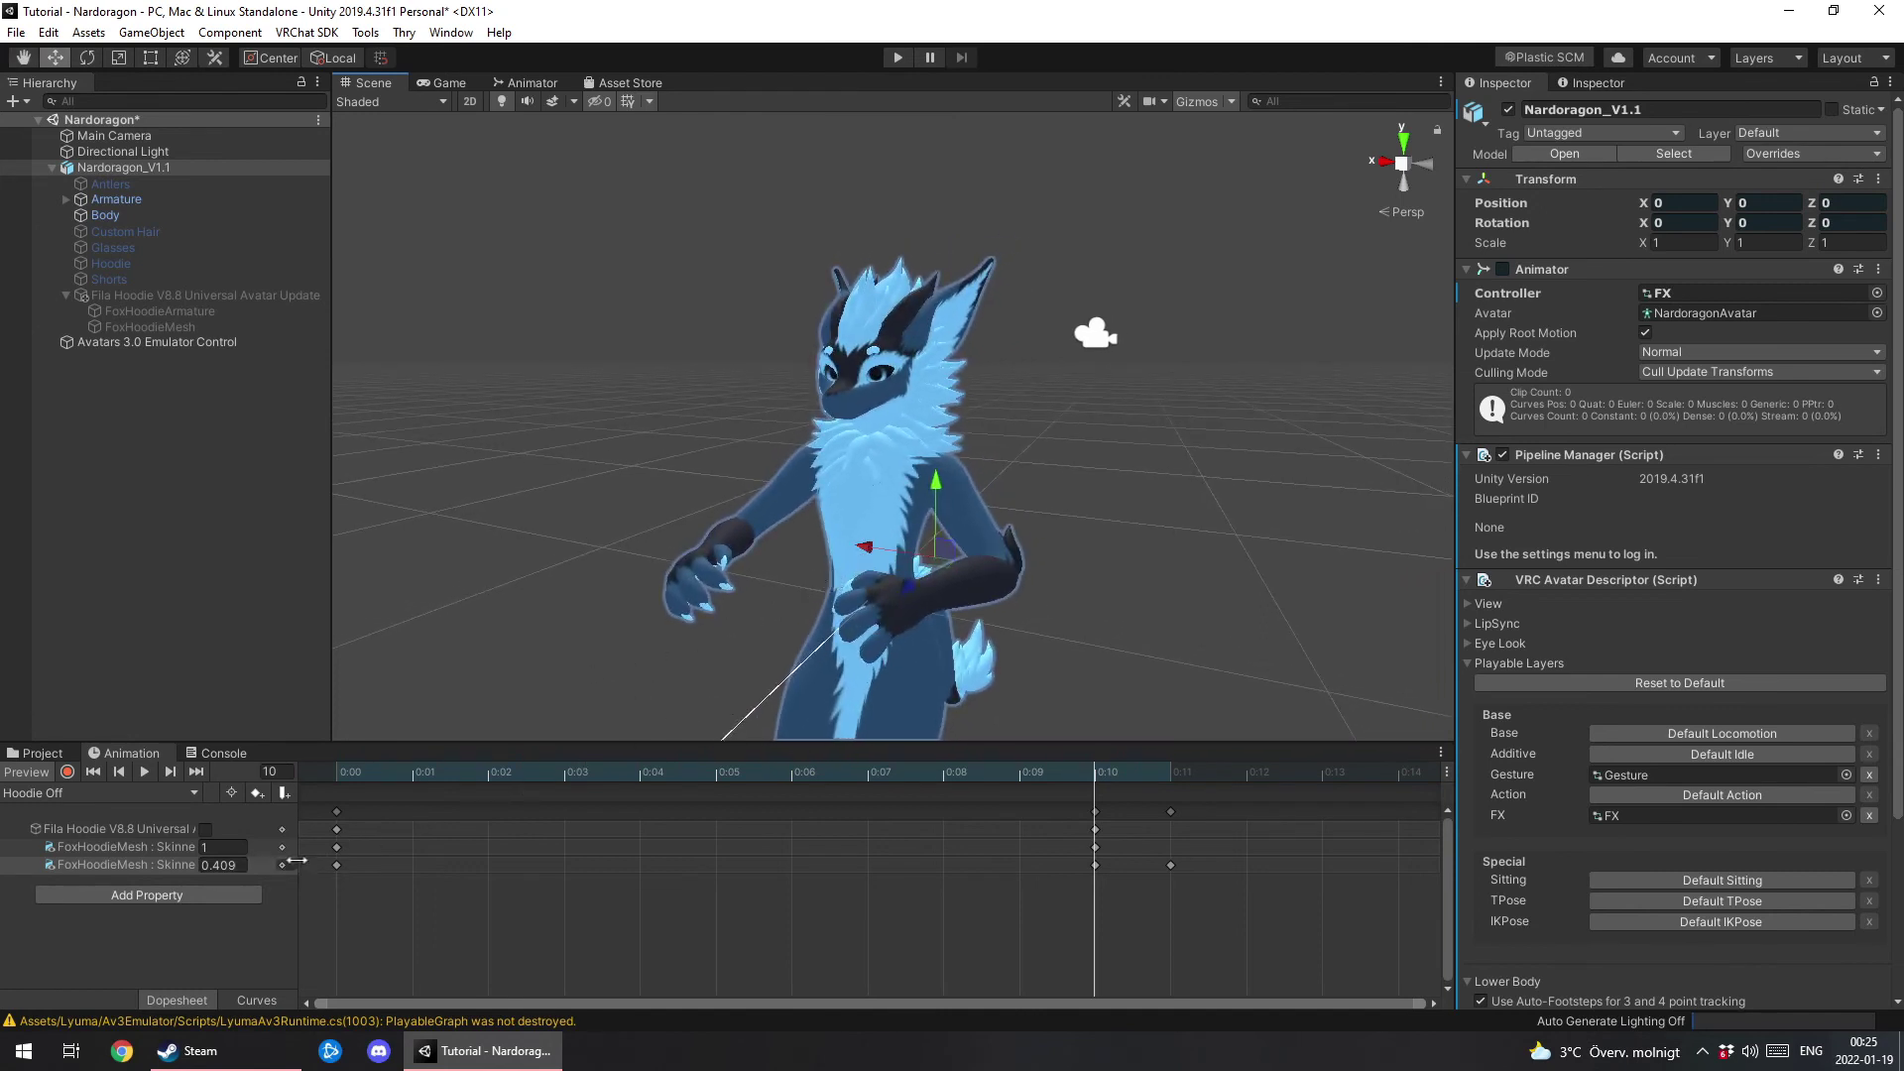
drag(301, 866, 633, 869)
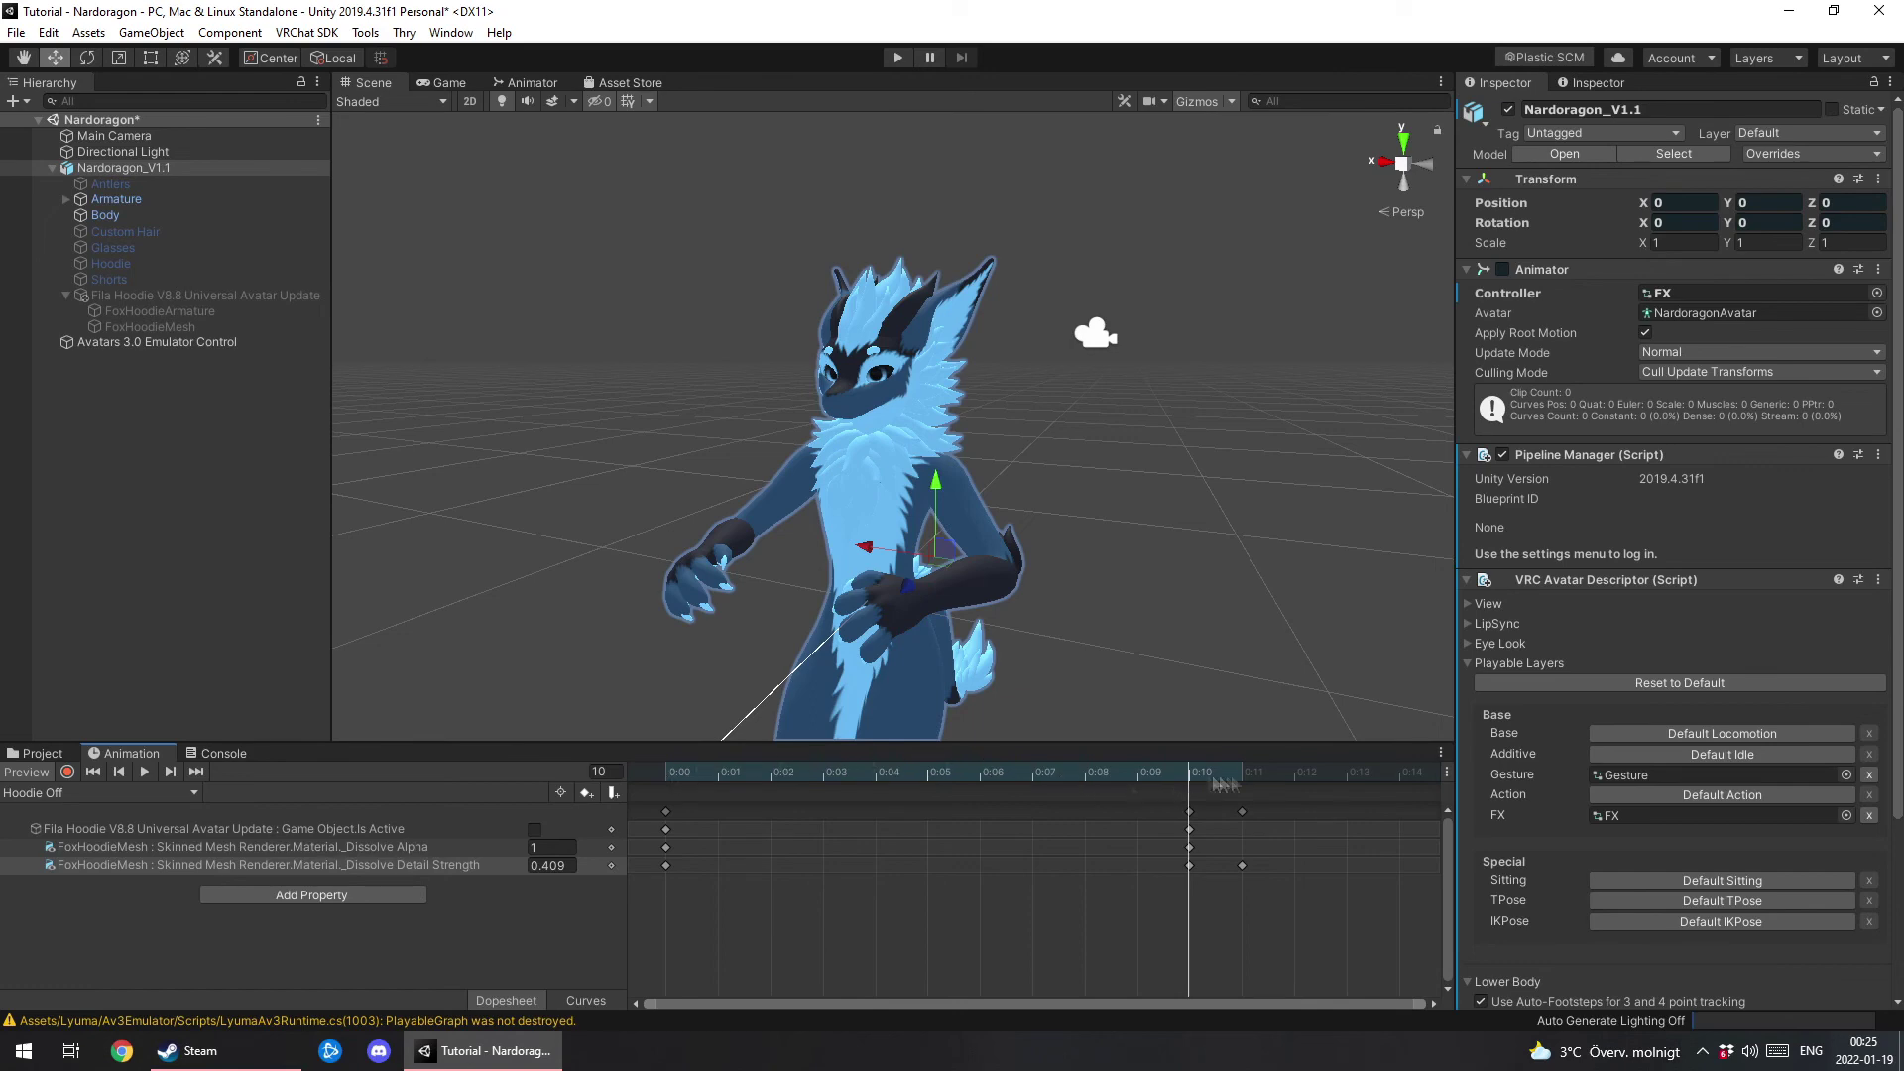
Copy the frame-10 keys to frame 11 and set Dissolve Detail Strength there to 0.
click(1188, 865)
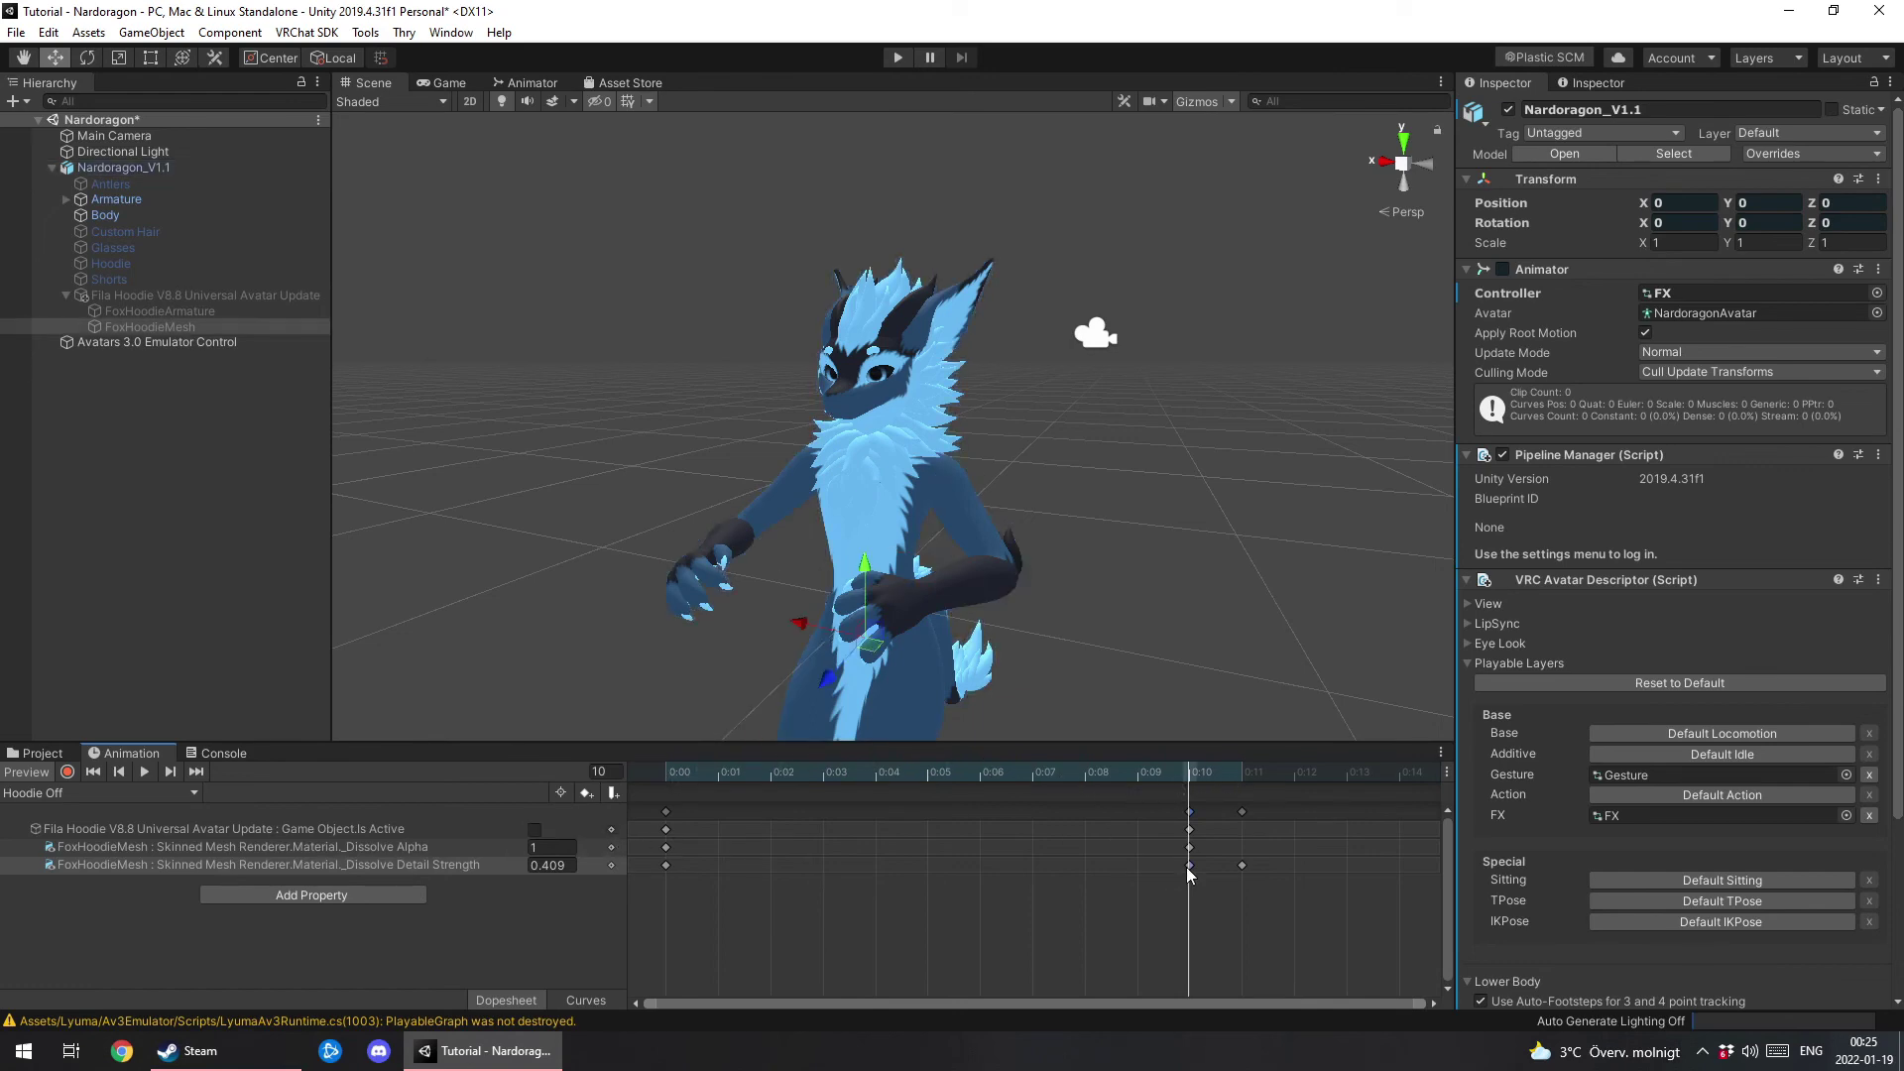
click(1248, 778)
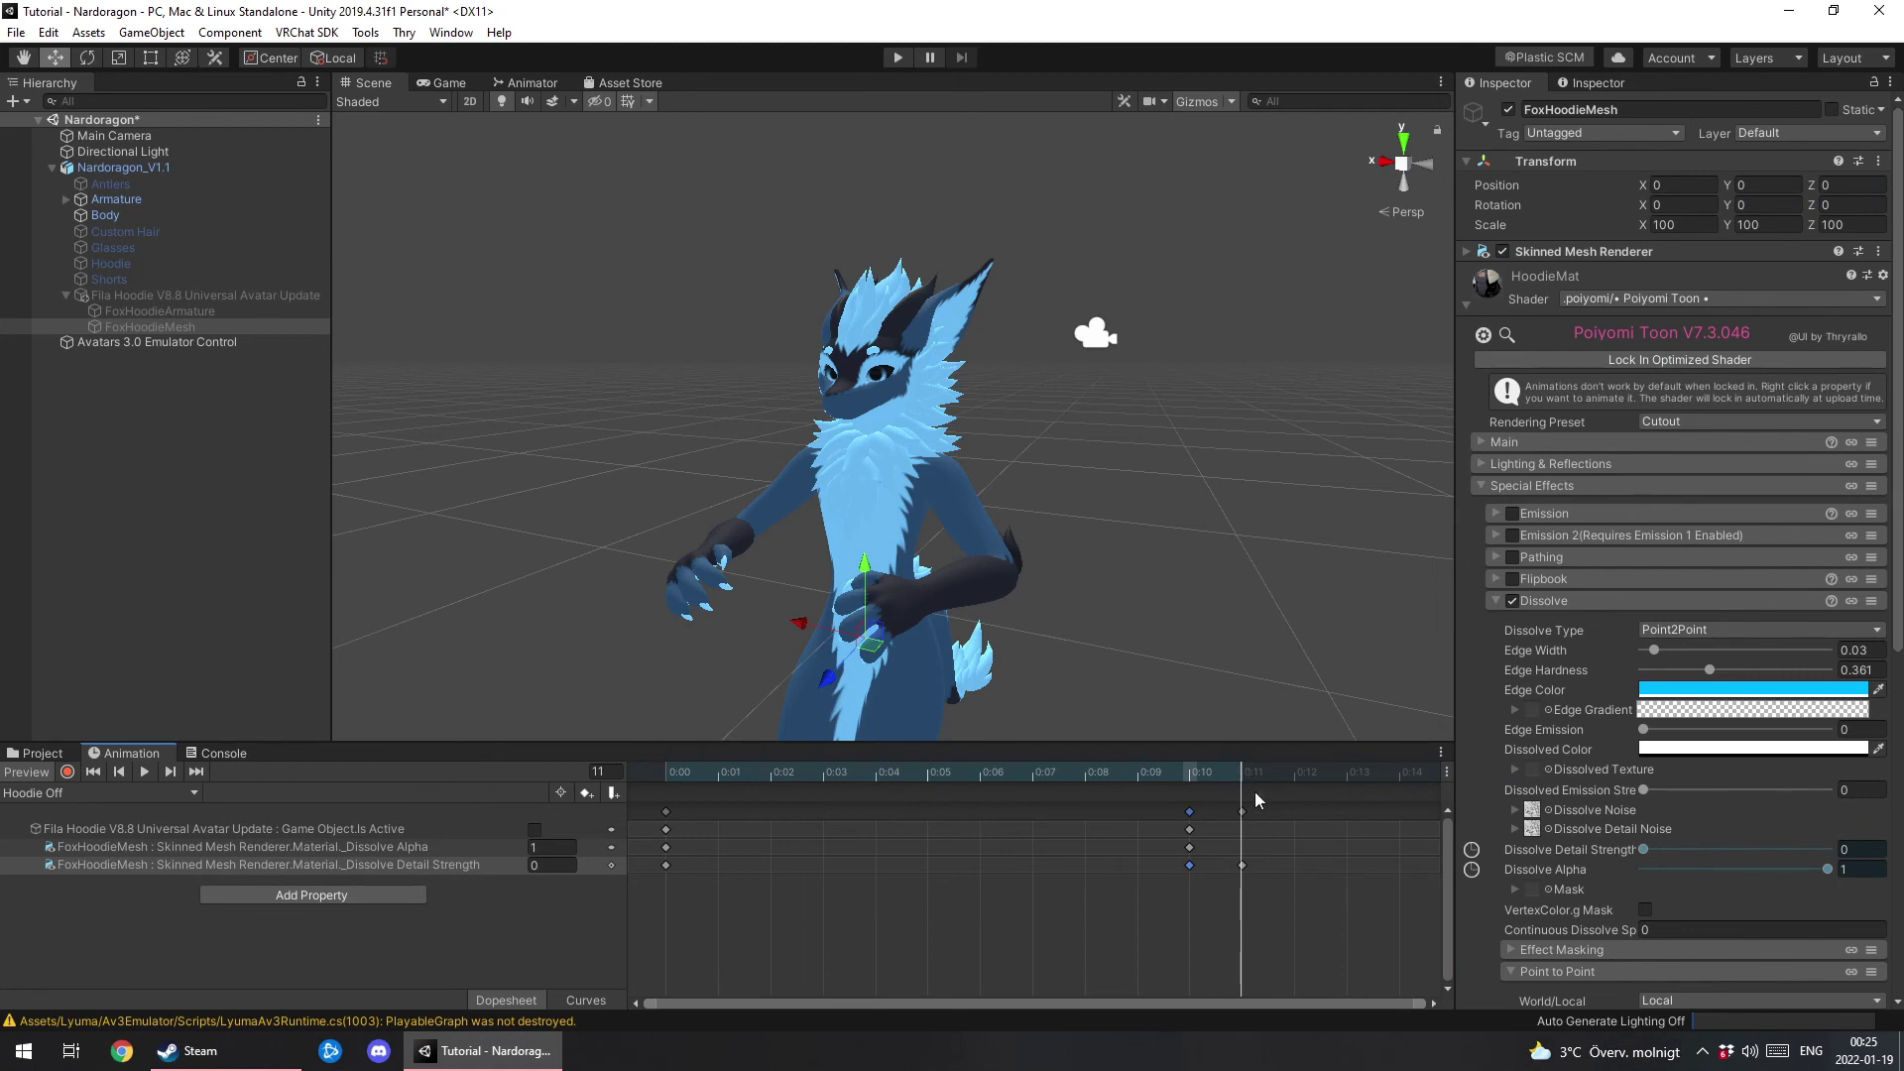
key(ctrl+v)
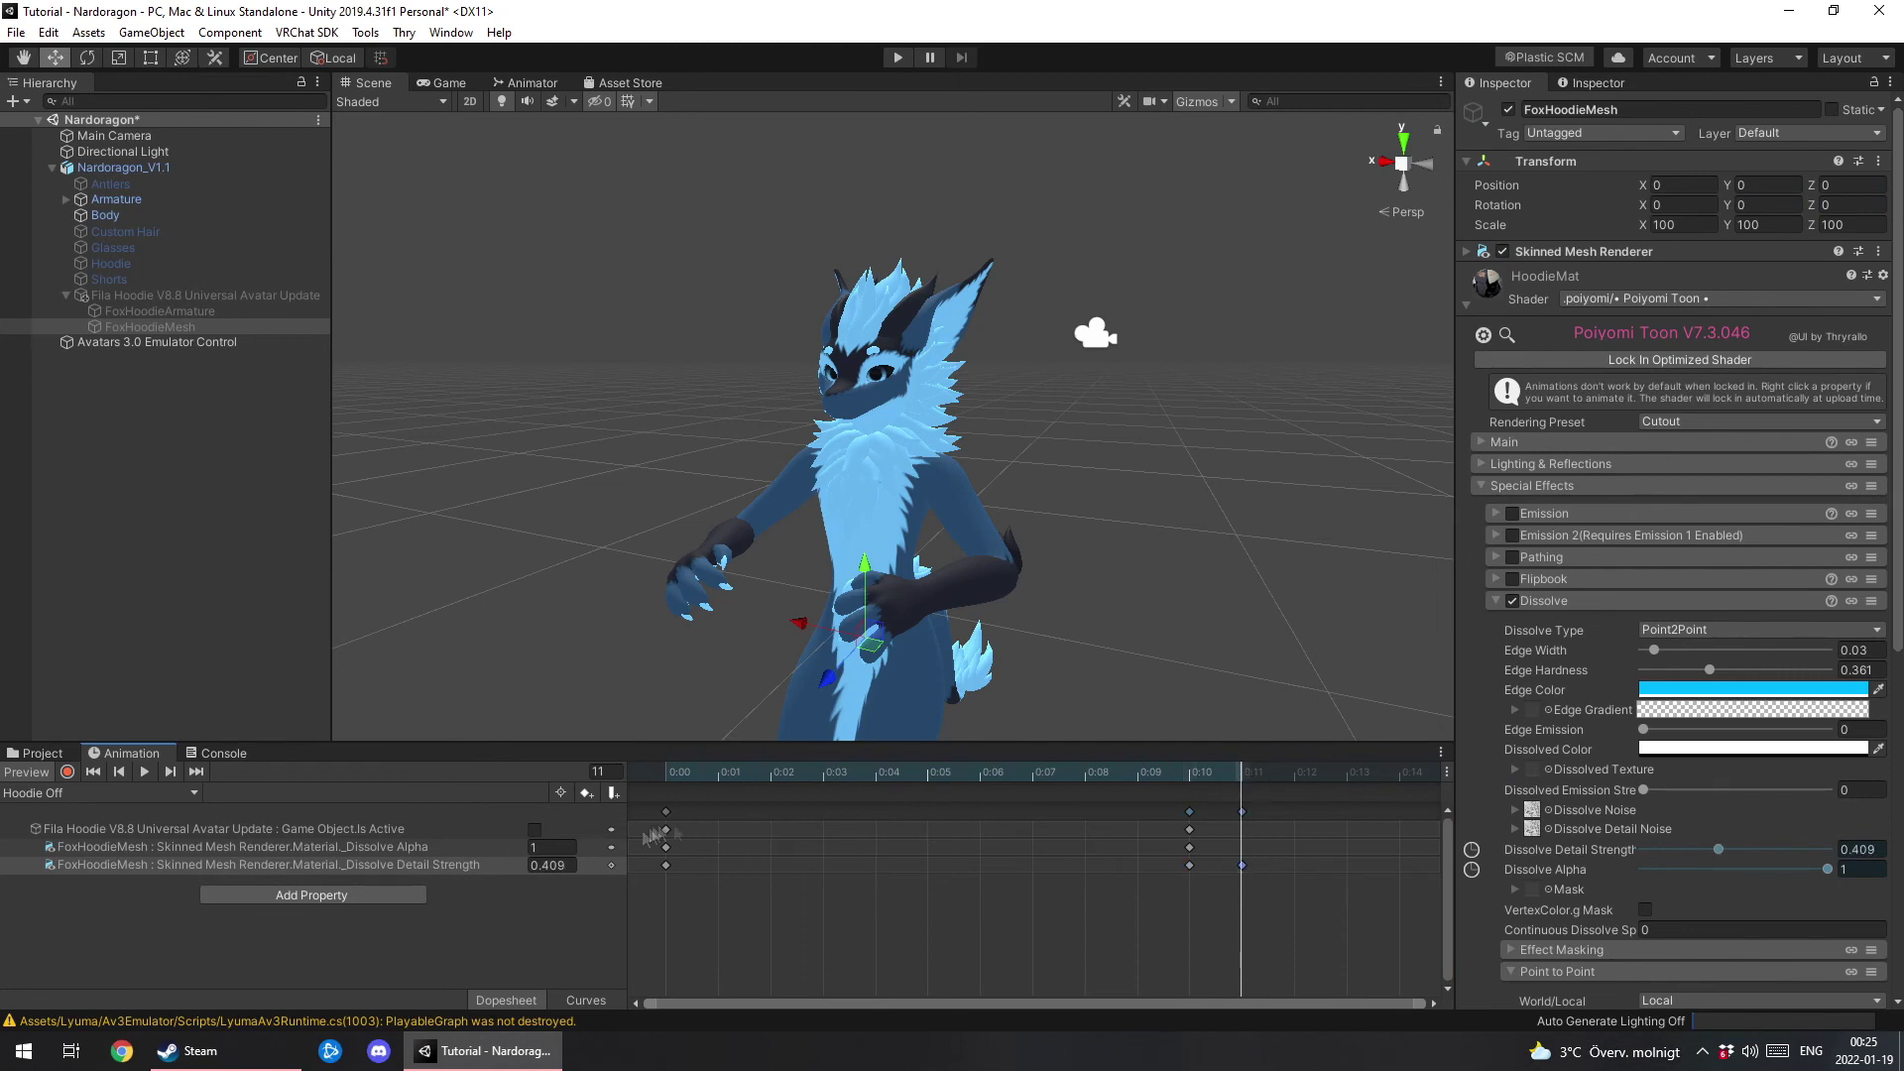
click(548, 865)
text(0)
Compare frames 10 and 11 to confirm Dissolve Detail Strength drops from 0.409 to 0.
click(1192, 773)
click(1240, 772)
click(1193, 774)
click(1238, 773)
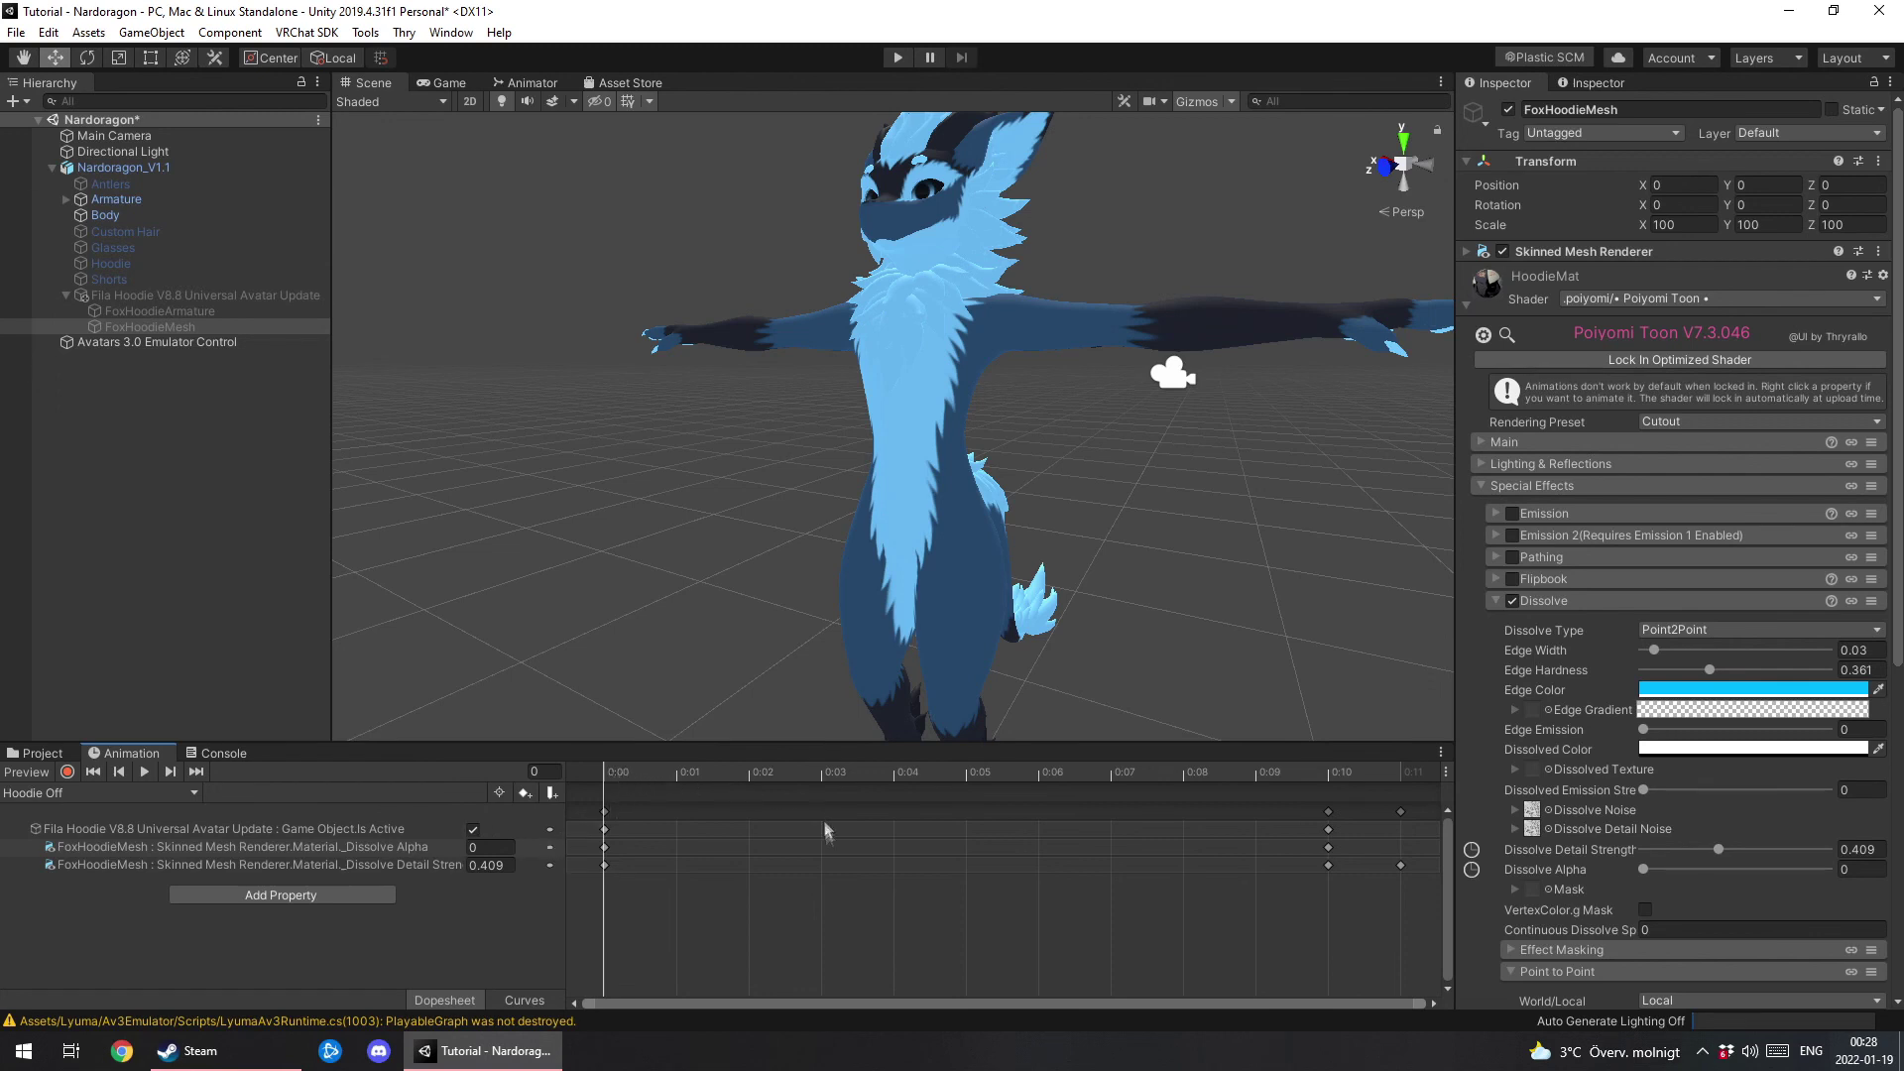
scroll(830, 838, down, 2)
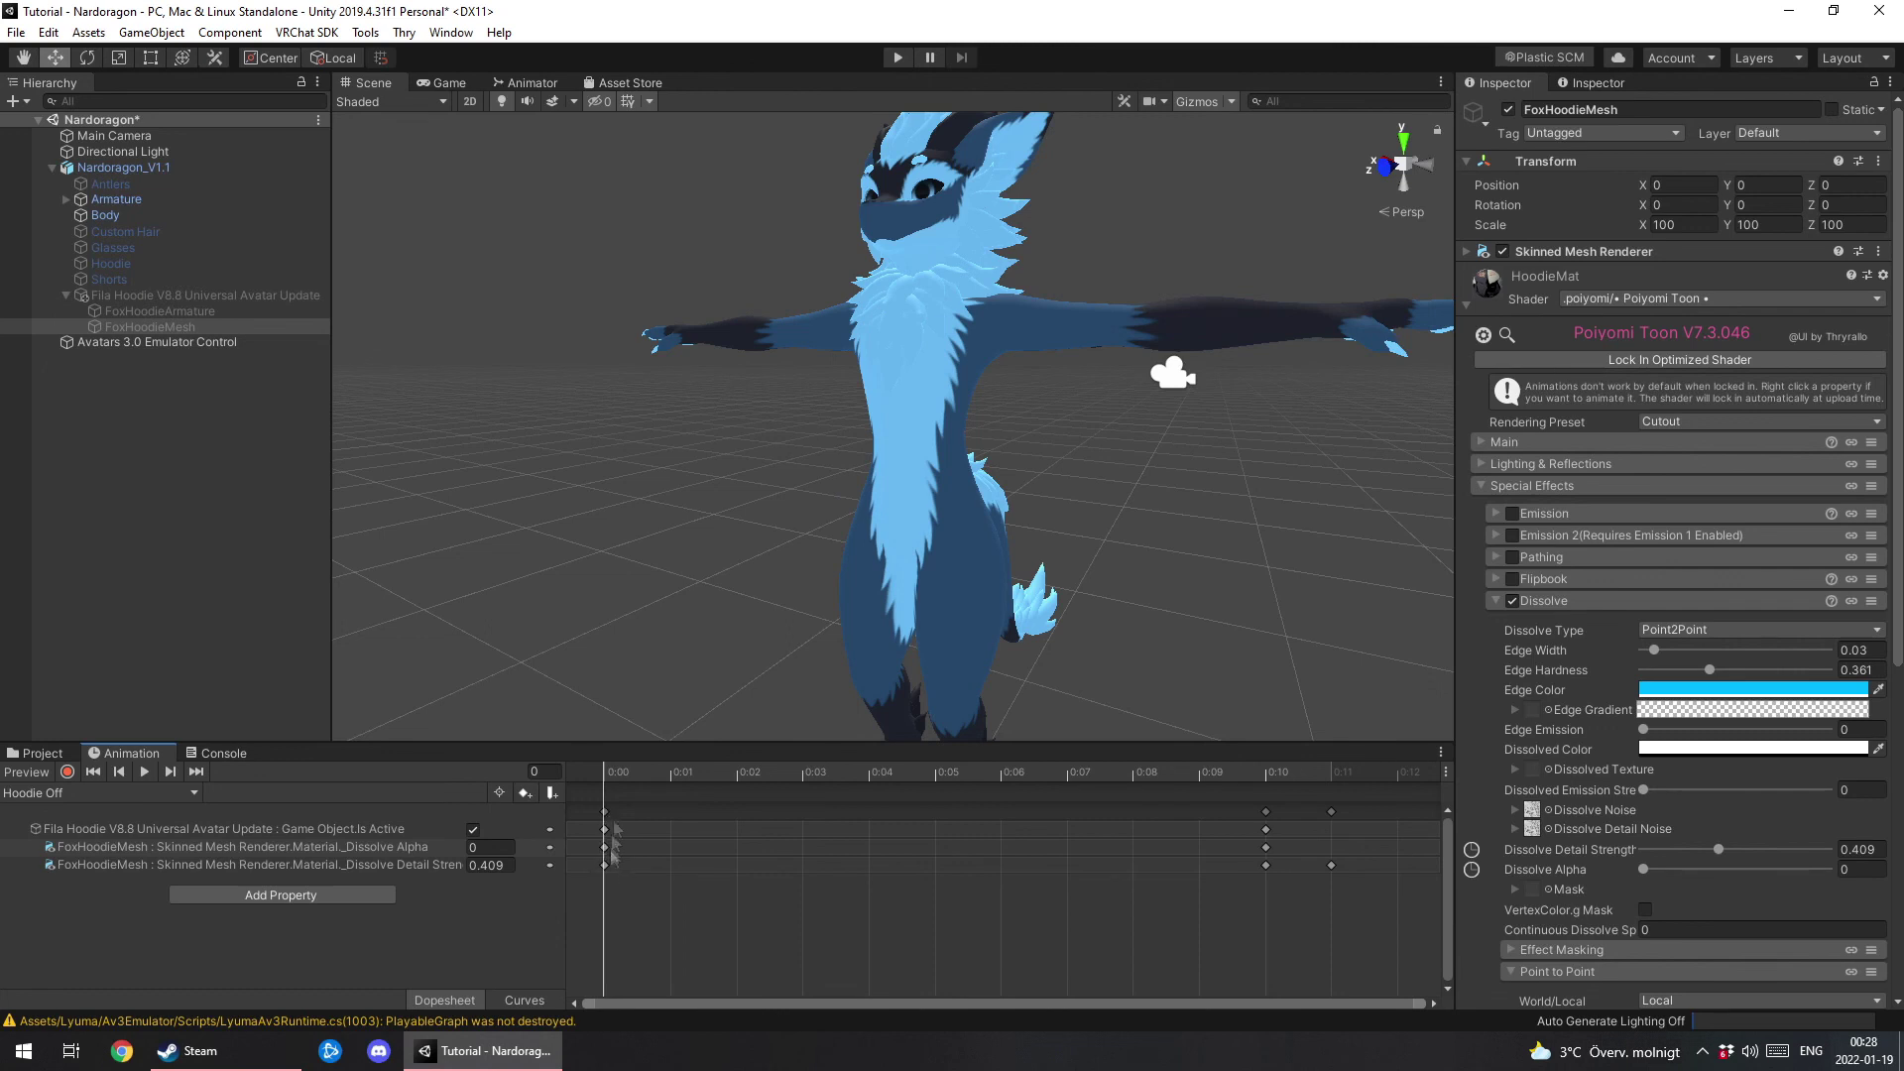
scroll(744, 848, down, 1)
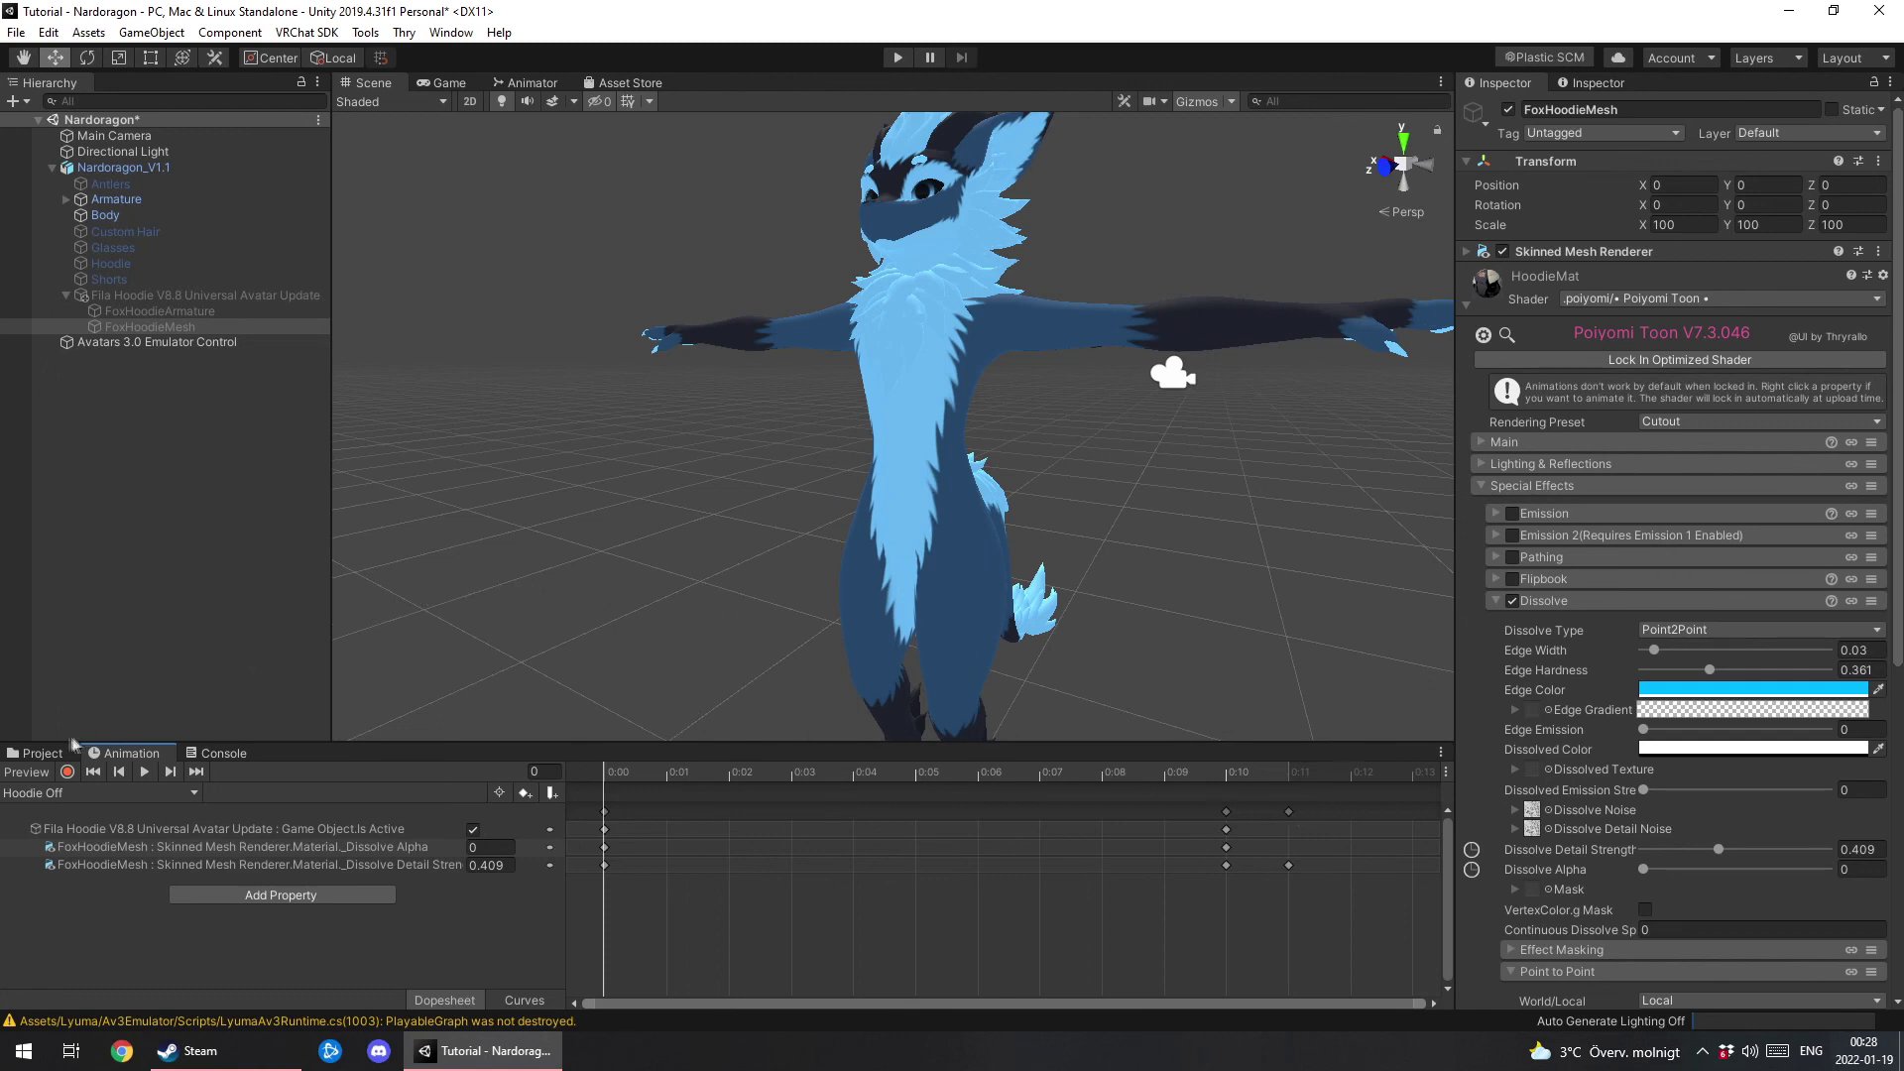
click(42, 753)
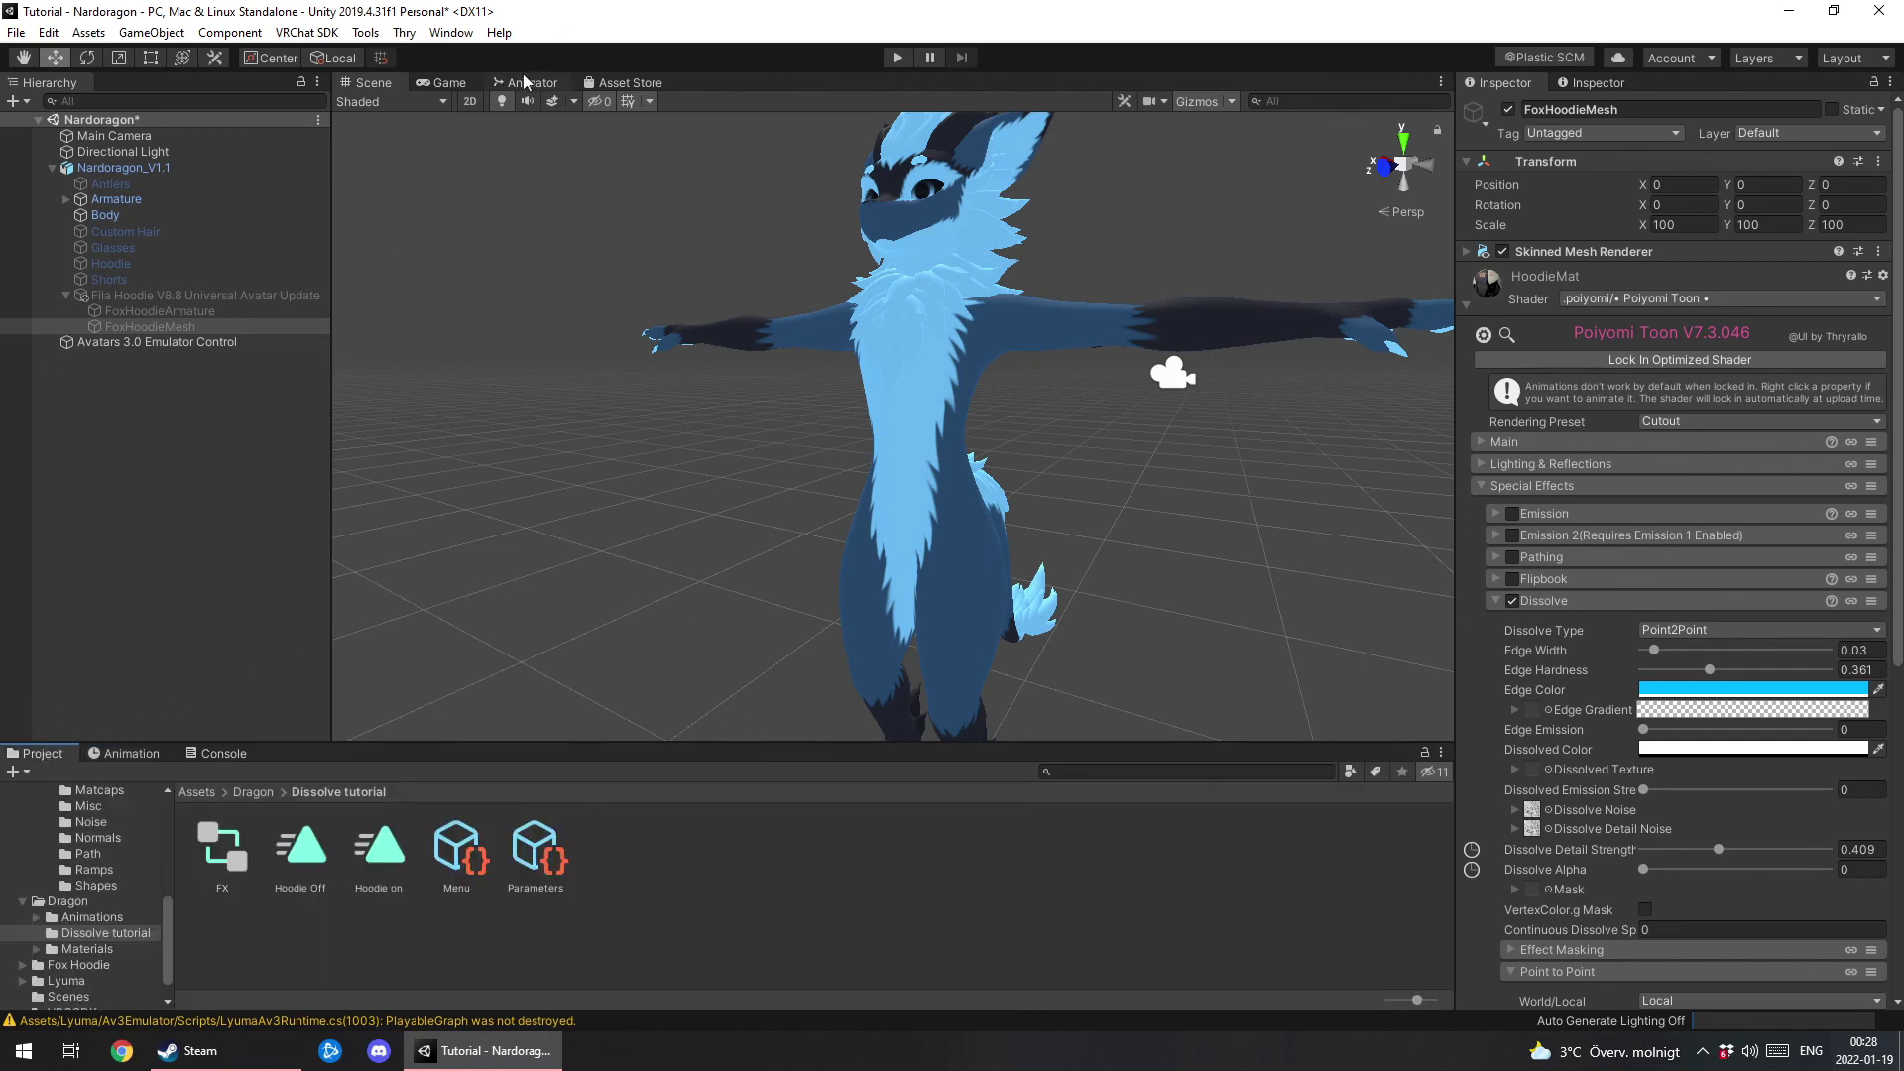
With Nardoragon_V1.1 selected in play mode, toggle Fox Hoodie on, off, on and off.
click(123, 167)
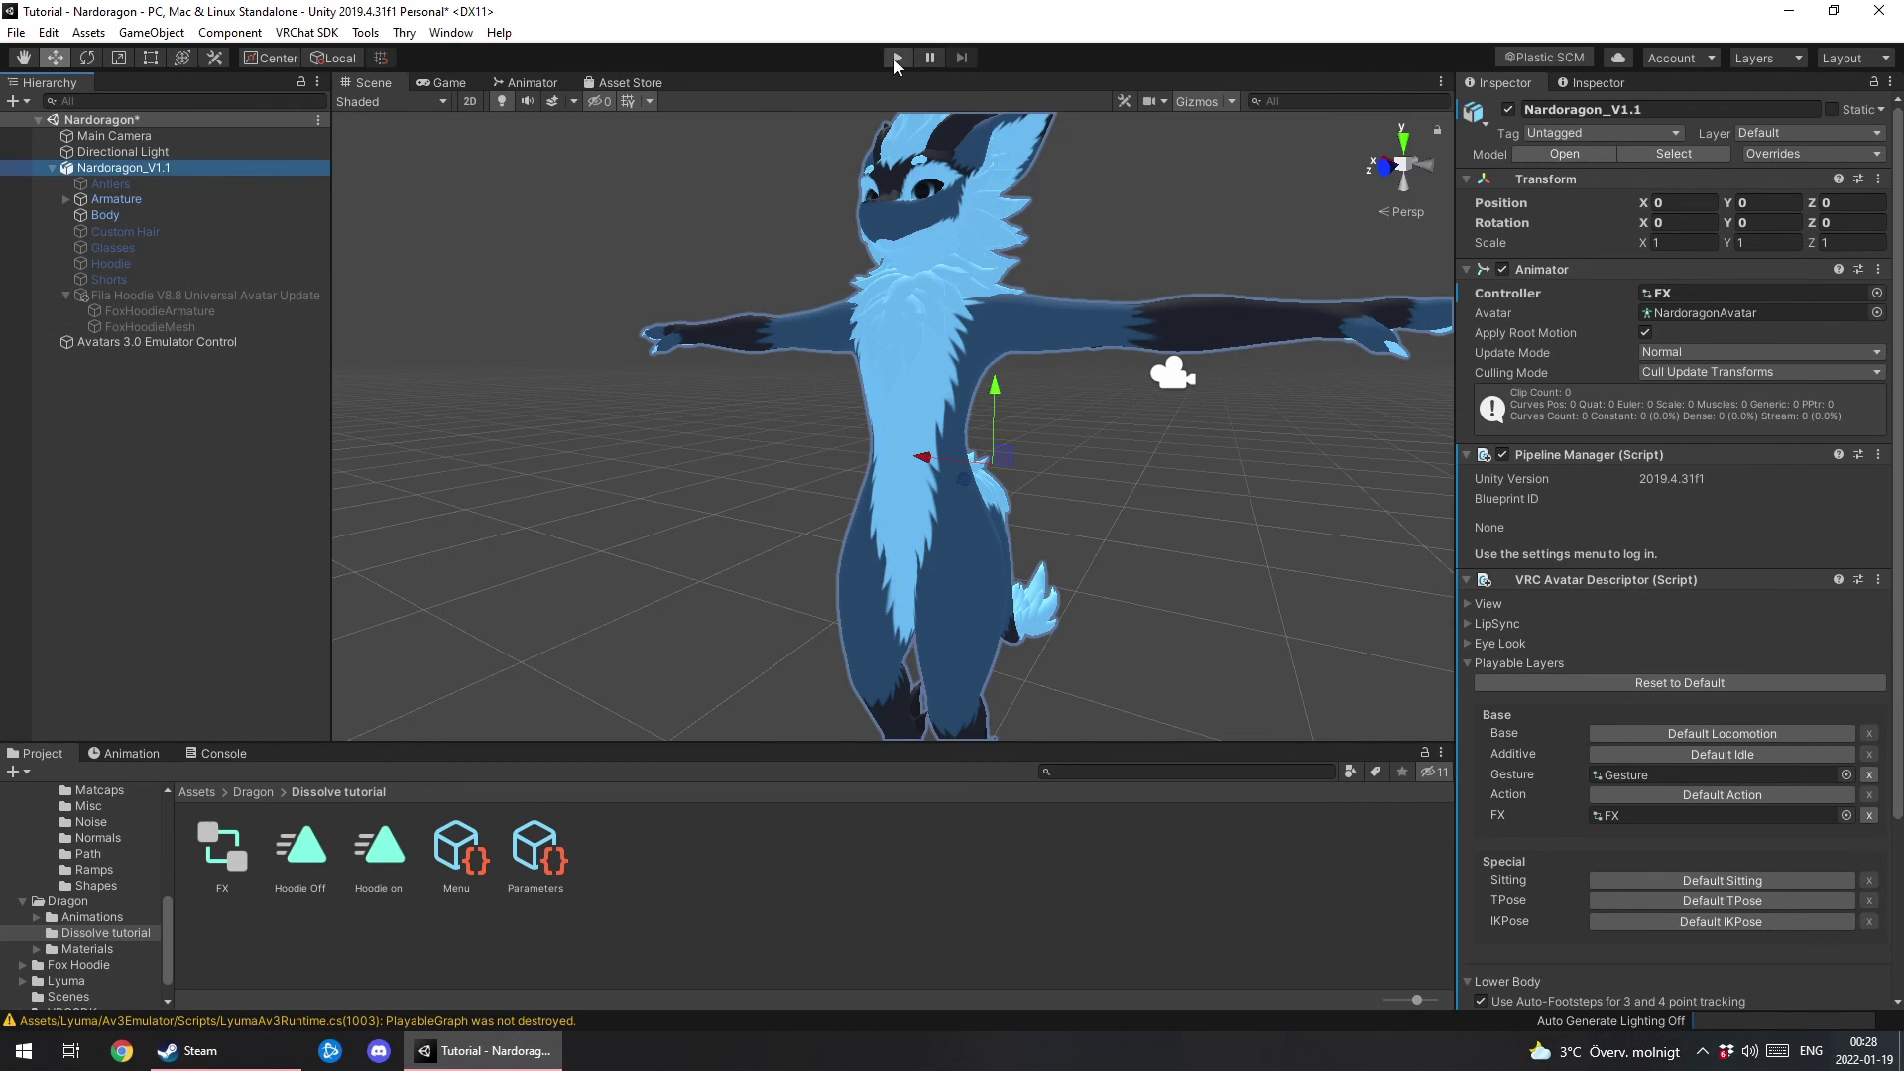
click(896, 59)
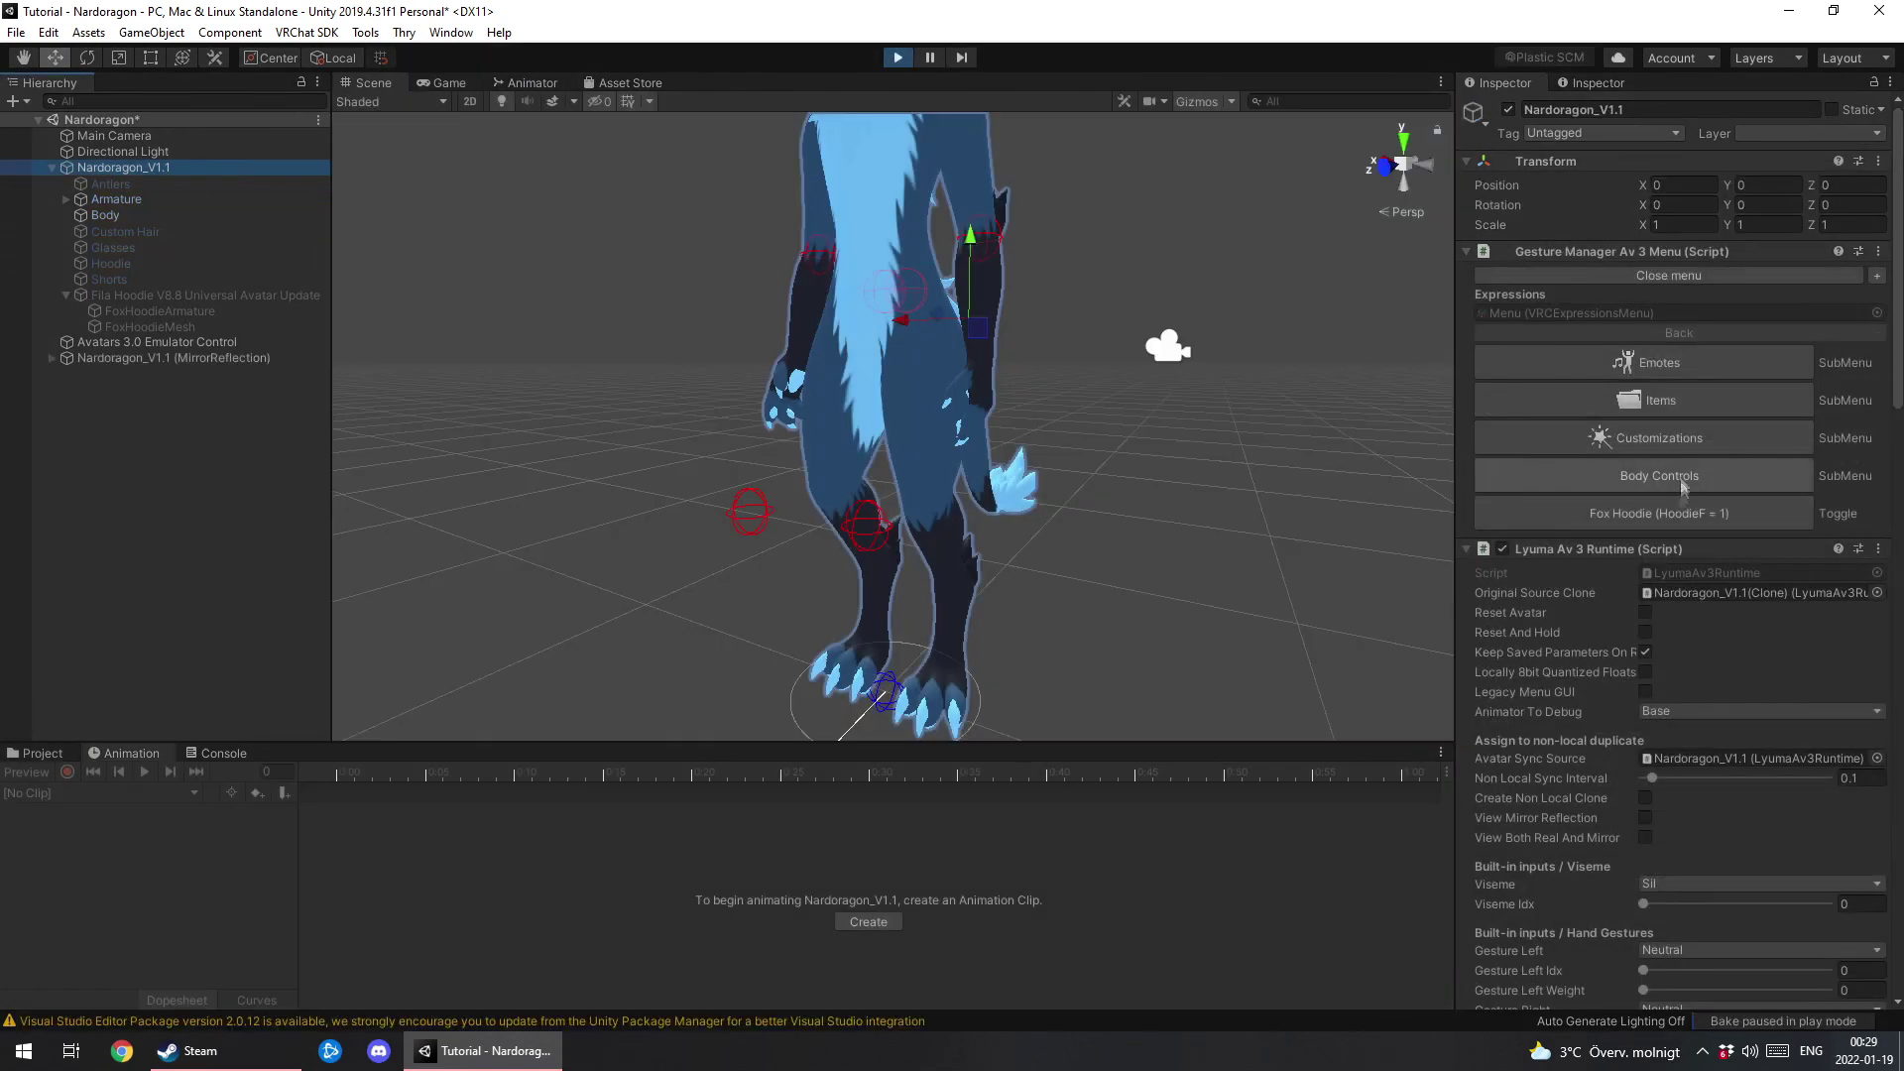
click(1672, 513)
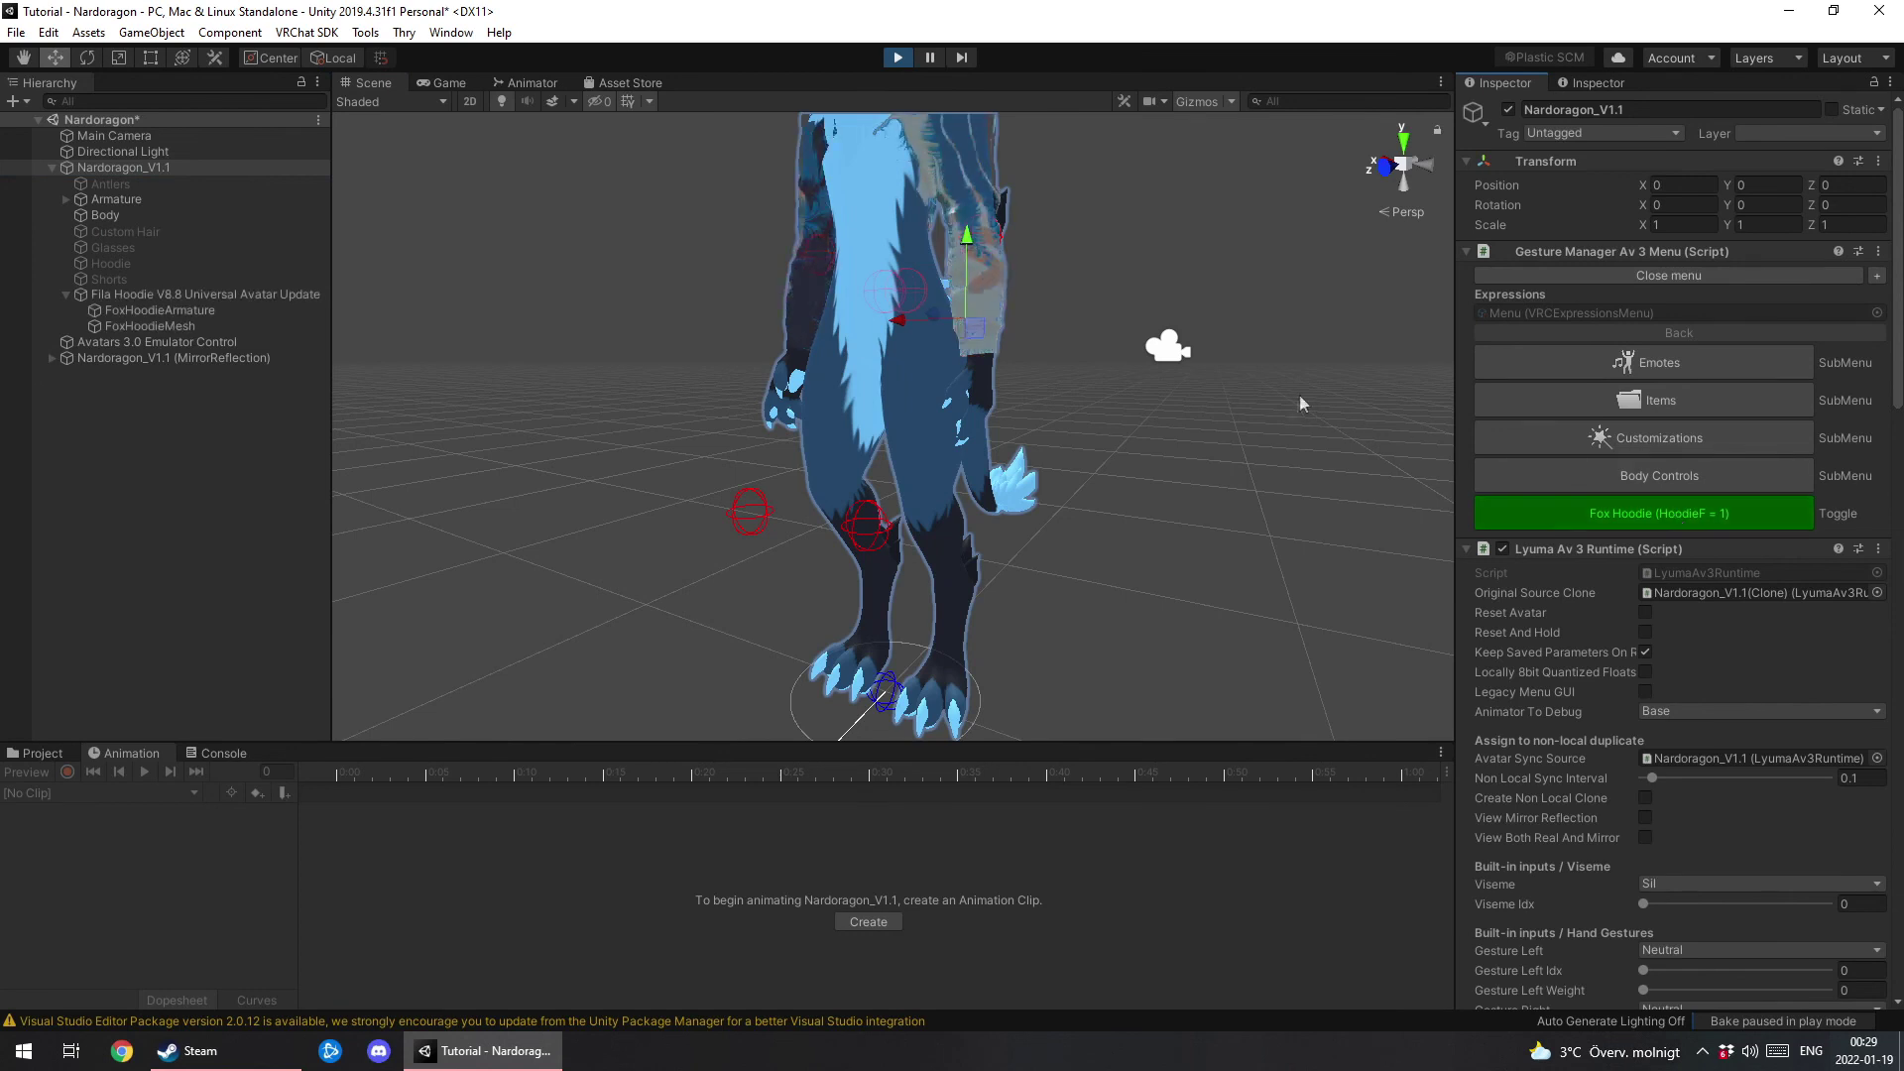
middle_drag(1300, 395, 1281, 525)
click(1614, 524)
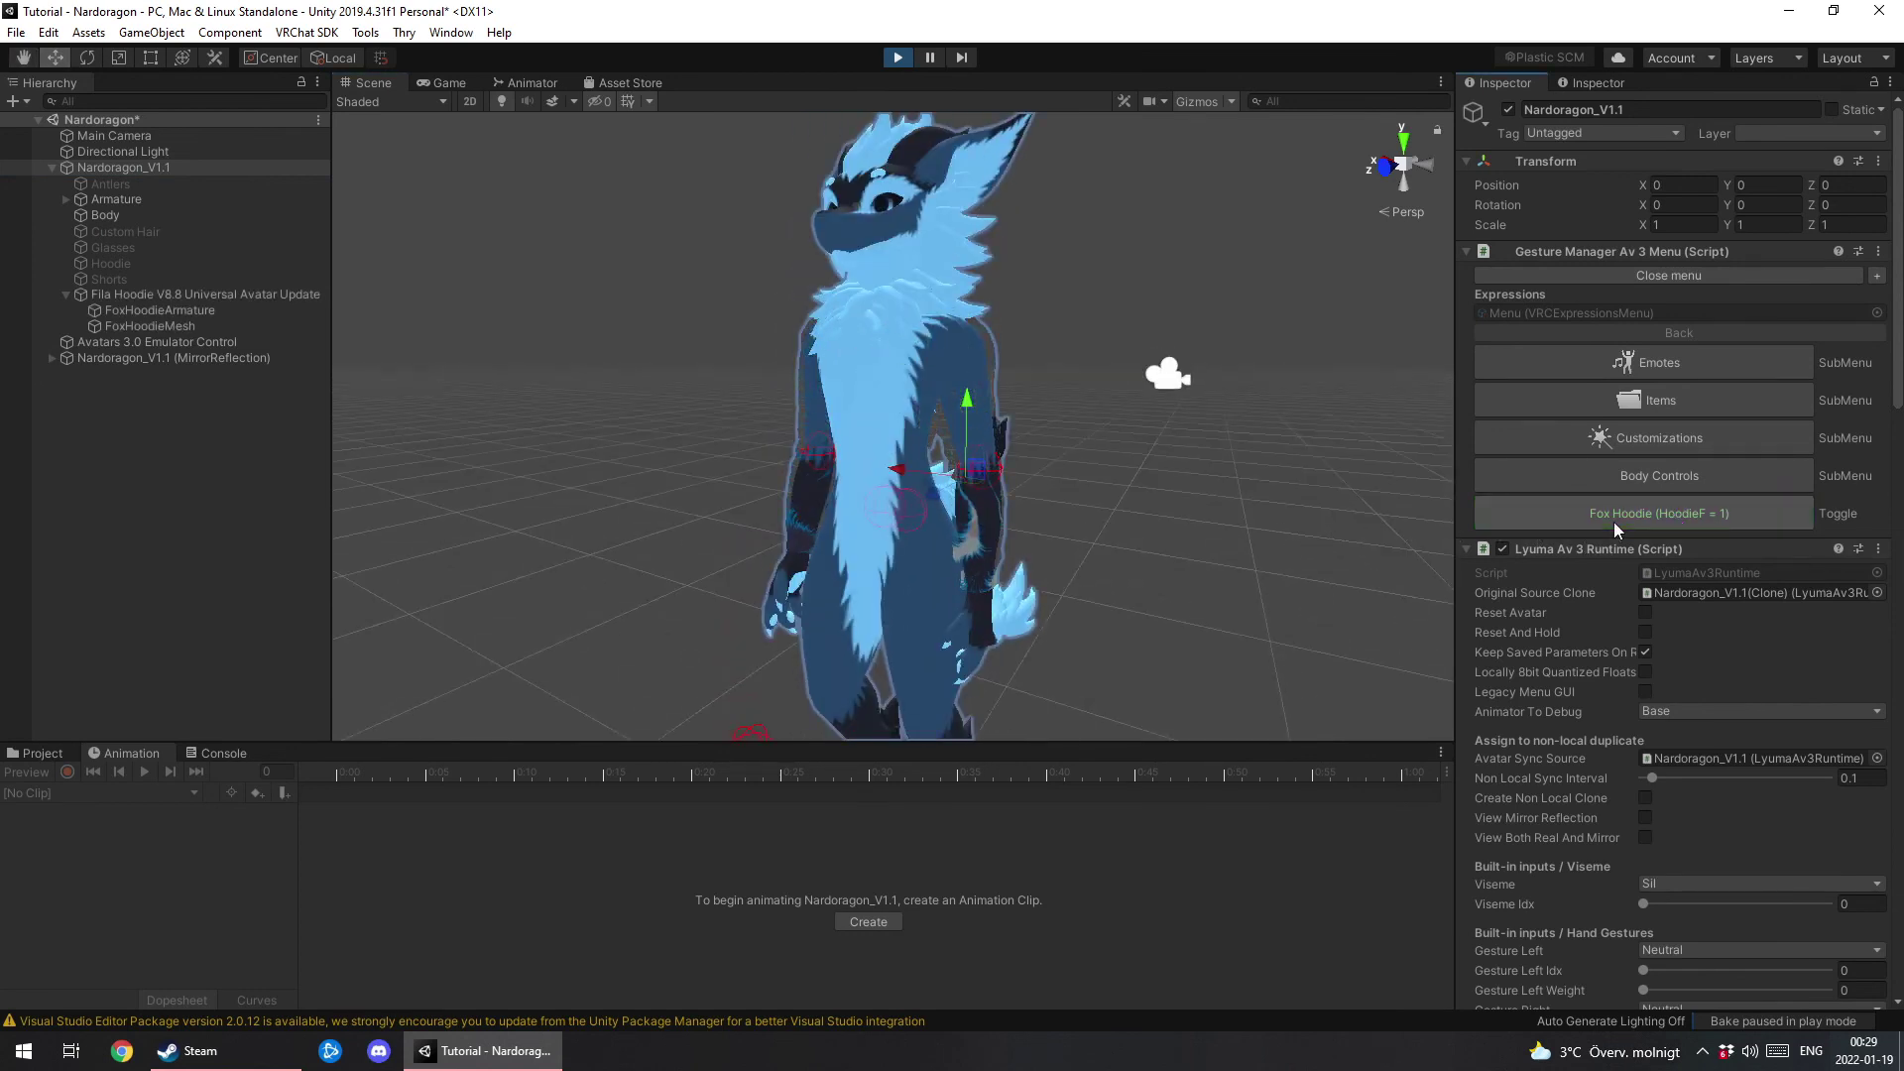
click(1615, 522)
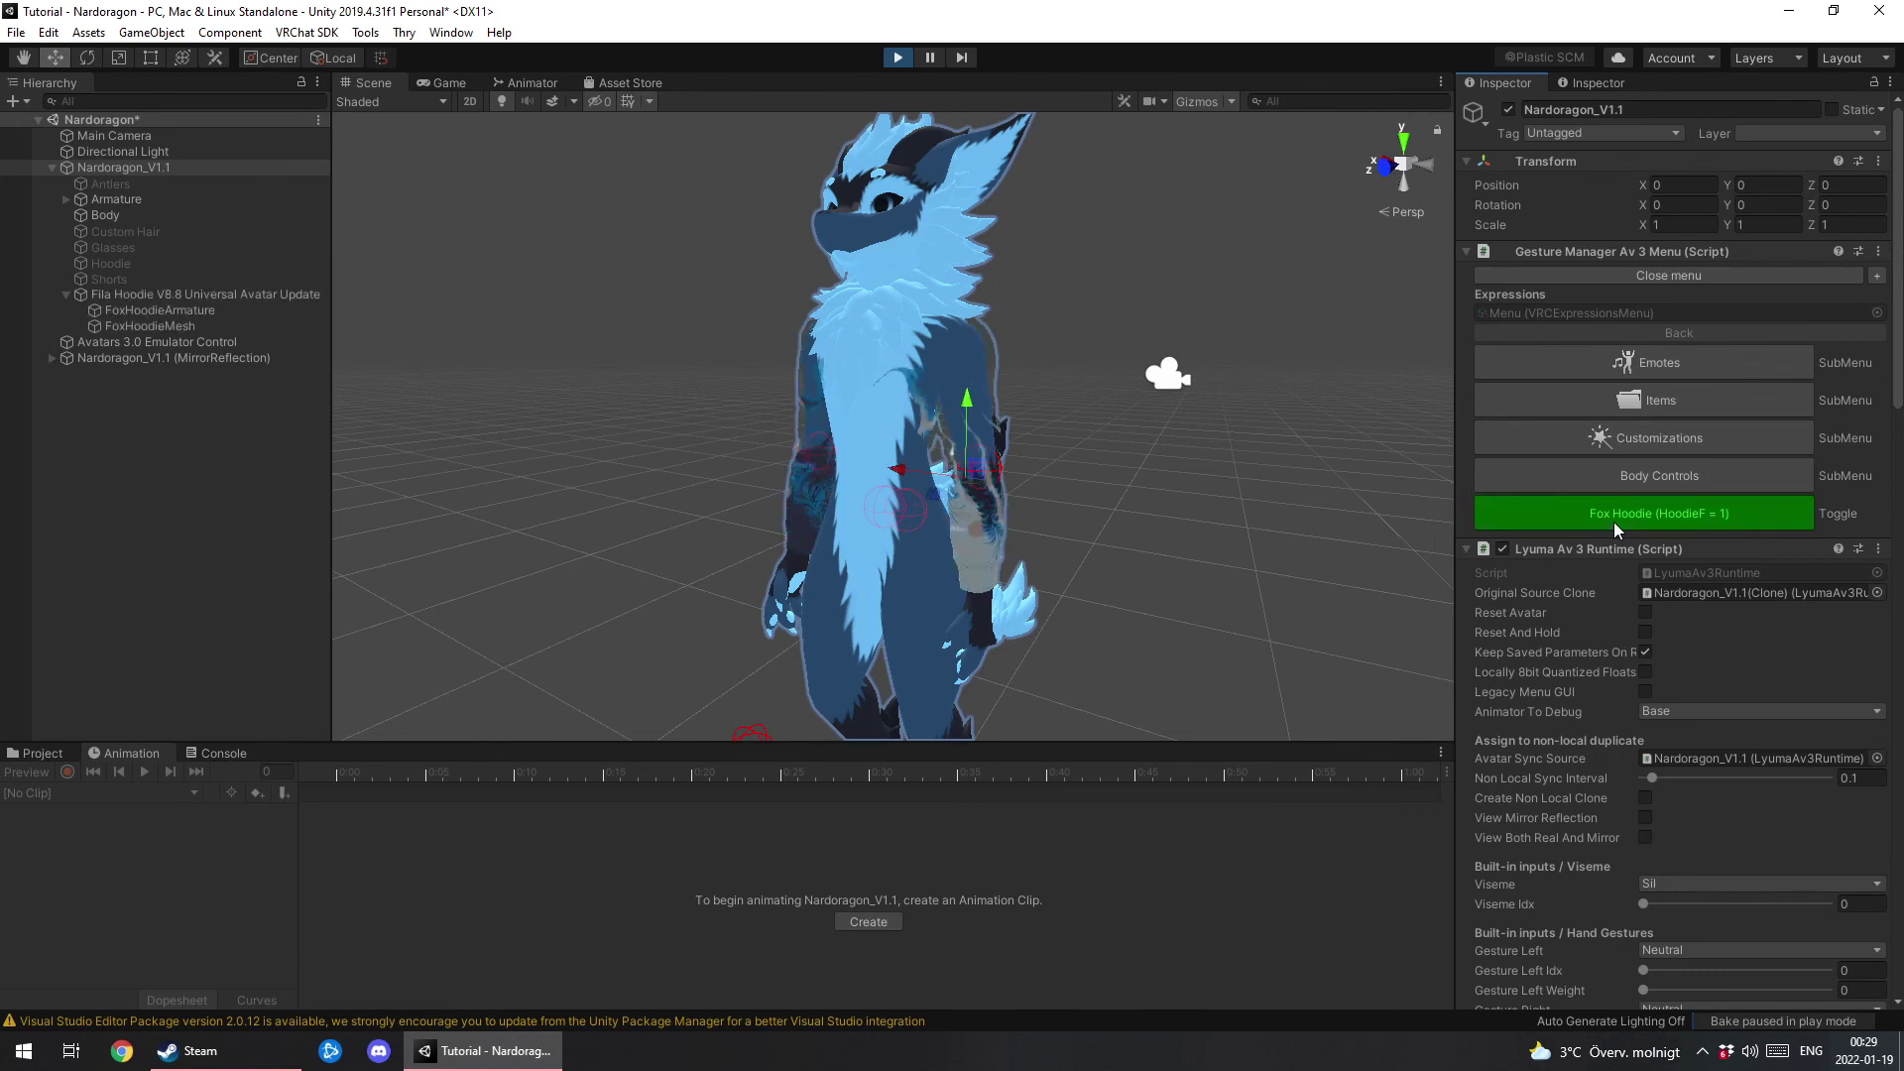
click(1614, 522)
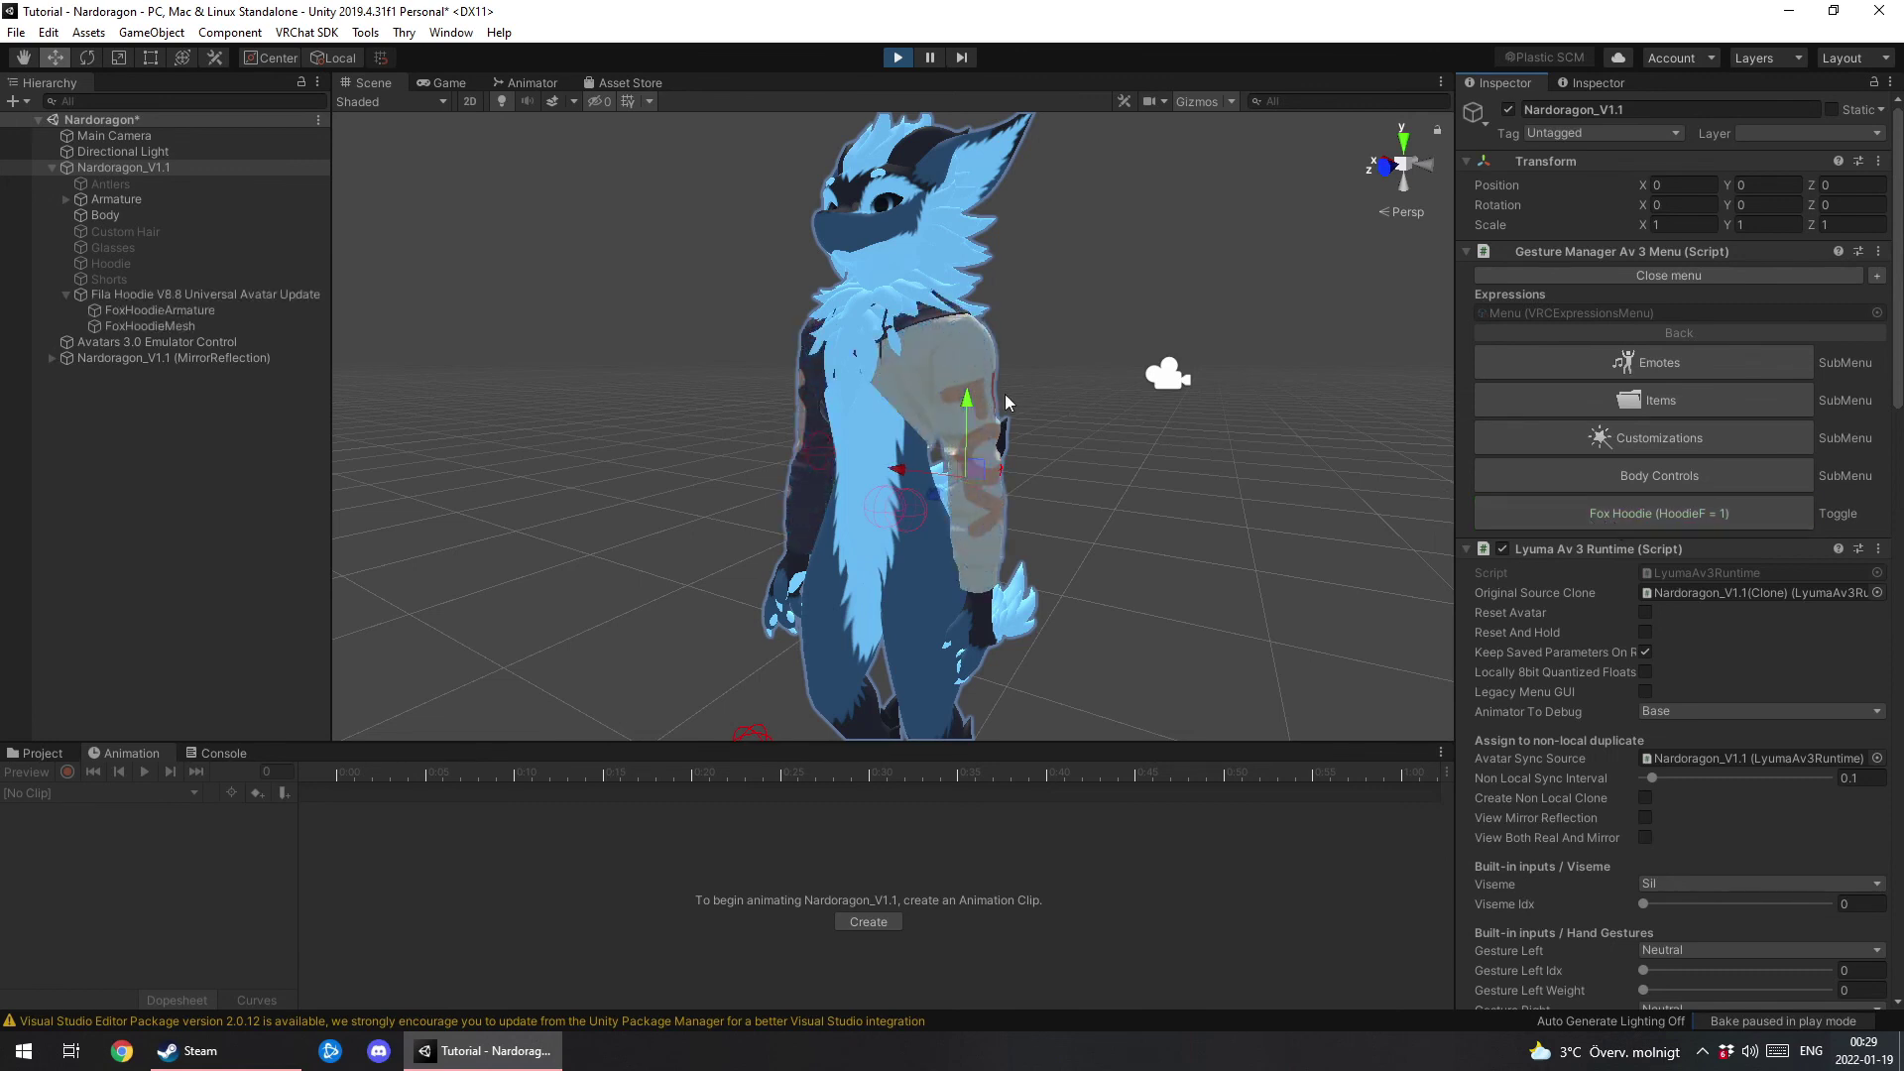